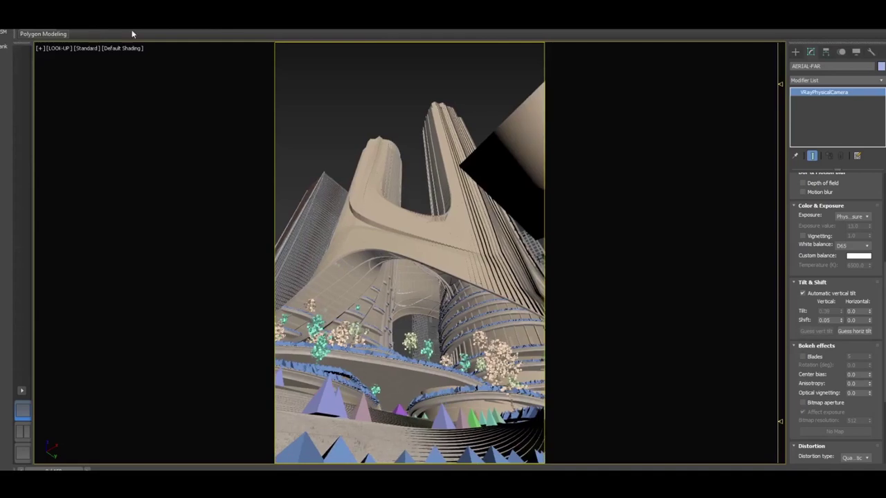
- Set the Forest object blocking the upper part of the LOOK-UP view to display as Points-Cloud in the viewport
click(520, 148)
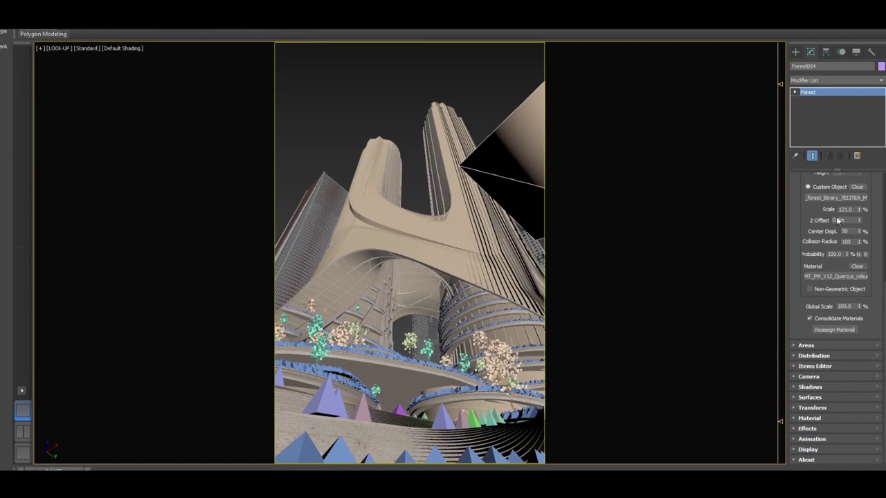
click(839, 450)
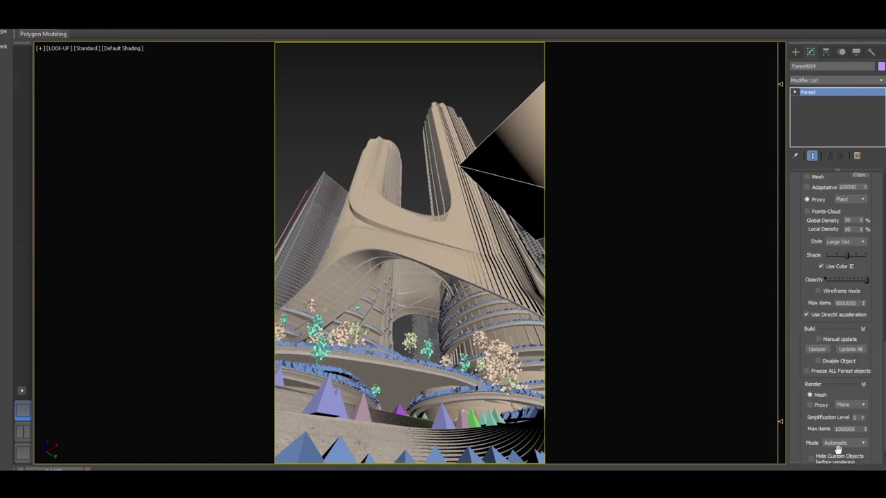
click(818, 211)
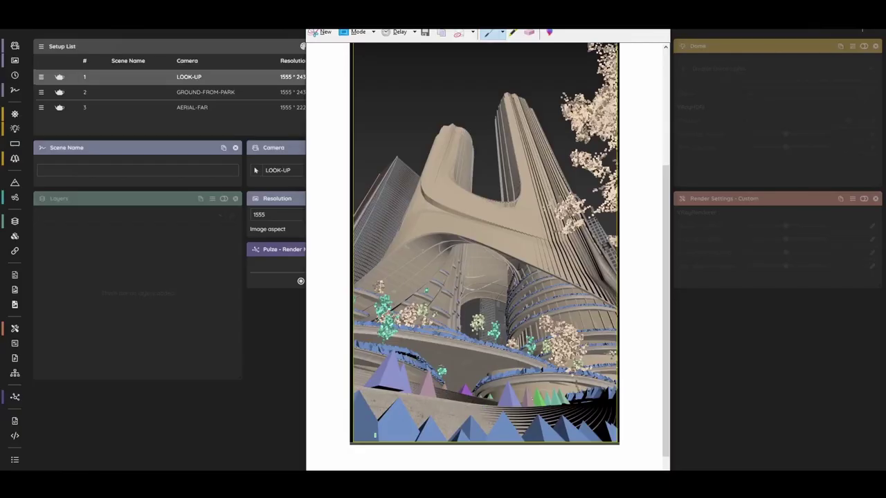
- In Snipping Tool, draw a curved green arrow from the foreground terrace to the arch, and one along the tree foliage toward the tower
mouse_move(378, 404)
mouse_down()
mouse_move(463, 416)
mouse_move(547, 408)
mouse_move(580, 400)
mouse_move(596, 361)
mouse_move(517, 412)
mouse_move(410, 418)
mouse_up()
mouse_move(526, 410)
mouse_down()
mouse_move(586, 392)
mouse_move(500, 259)
mouse_move(518, 270)
mouse_up()
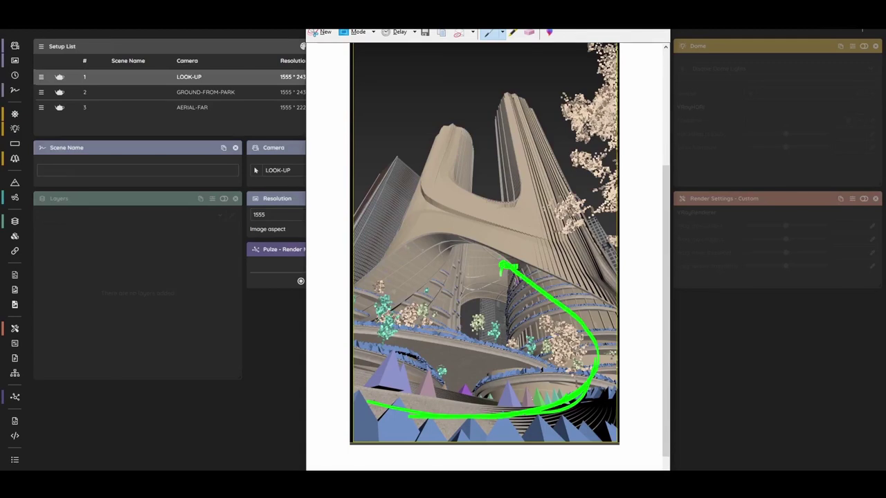
mouse_move(581, 43)
mouse_down()
mouse_move(570, 93)
mouse_move(608, 173)
mouse_move(565, 218)
mouse_up()
mouse_move(620, 173)
mouse_down()
mouse_move(563, 223)
mouse_move(616, 202)
mouse_move(551, 223)
mouse_up()
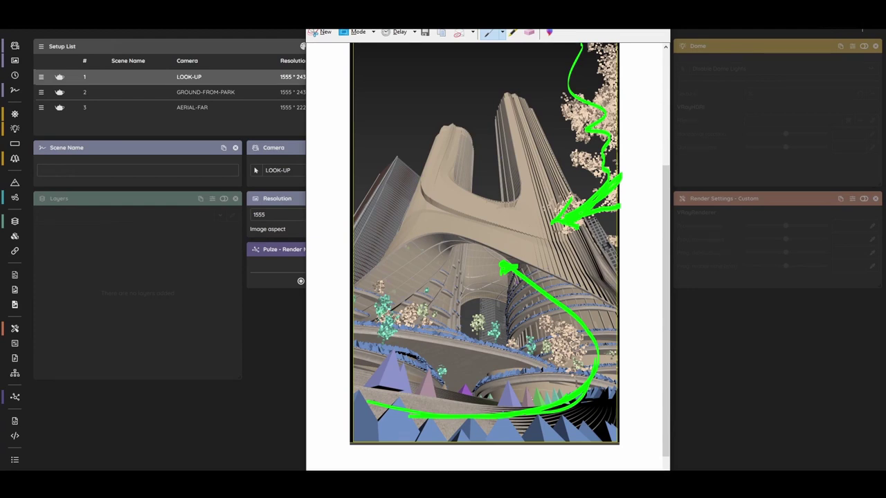
- Draw three green arrows rising from the podium toward the arch and mark the focal point beneath it
mouse_move(357, 323)
mouse_down()
mouse_move(438, 276)
mouse_move(453, 247)
mouse_up()
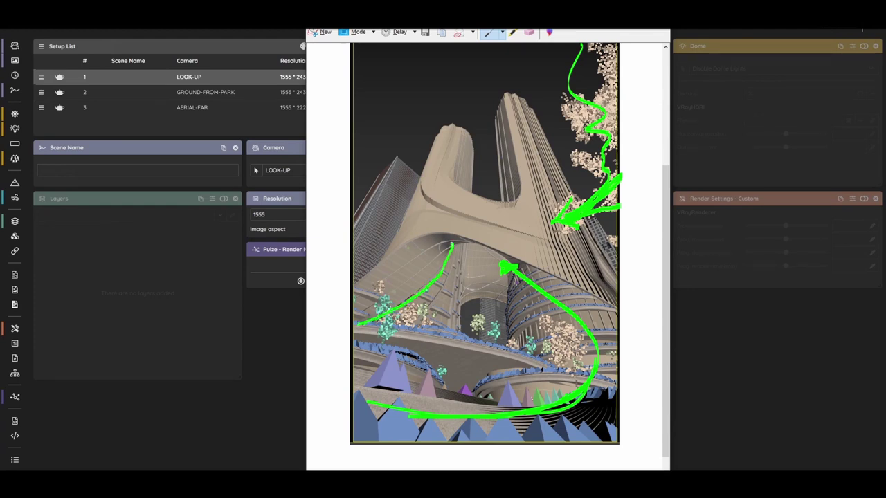
drag(403, 332, 449, 275)
drag(435, 287, 449, 276)
drag(460, 331, 459, 278)
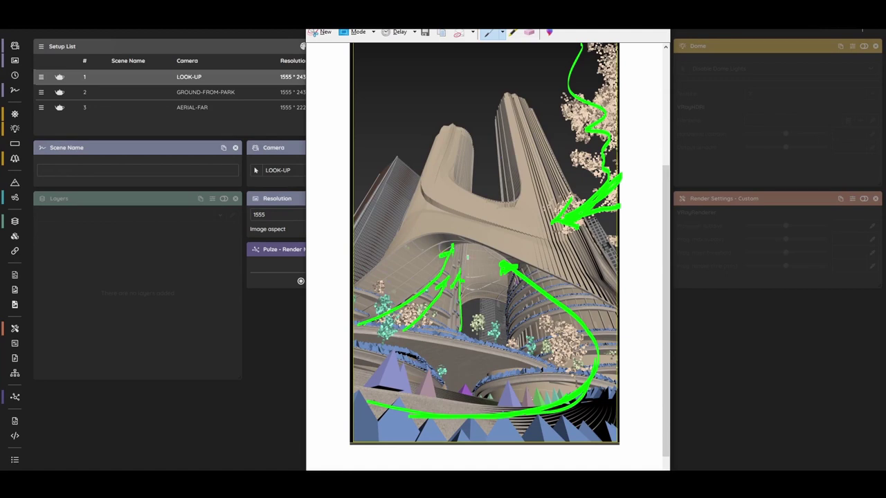
mouse_move(475, 256)
mouse_down()
mouse_move(468, 264)
mouse_move(475, 257)
mouse_up()
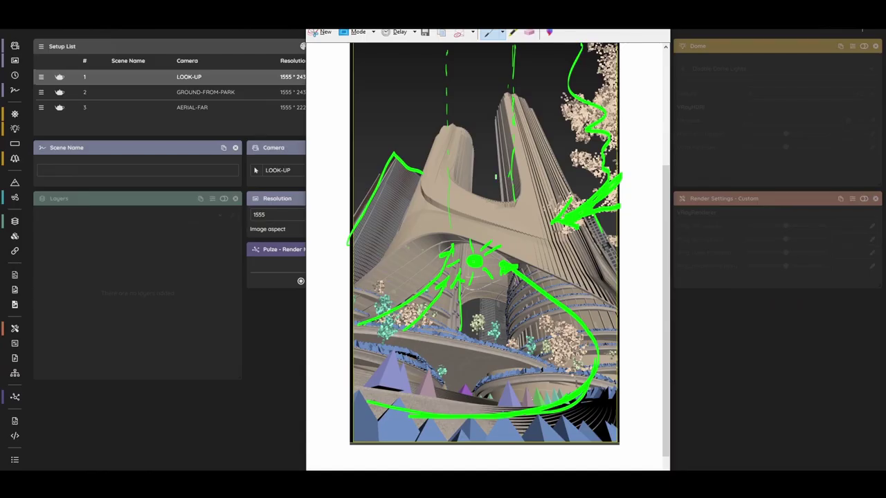
- Draw freehand strokes across the sky around the tower tops
mouse_move(348, 81)
mouse_down()
mouse_move(511, 67)
mouse_move(514, 86)
mouse_move(345, 89)
mouse_up()
drag(425, 66, 449, 58)
mouse_move(511, 77)
mouse_down()
mouse_move(615, 76)
mouse_move(609, 87)
mouse_up()
drag(557, 50, 568, 67)
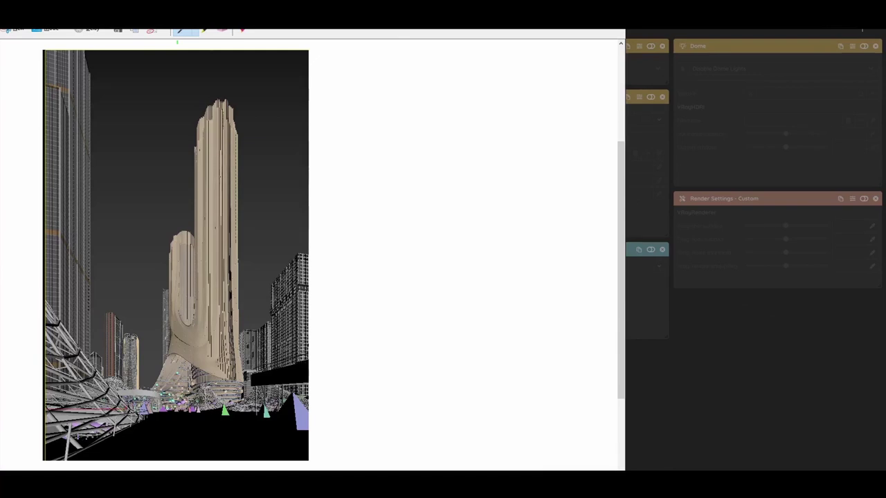
- On the ground-level view snip, outline the foreground lattice structure in green and mark the trees along the ground
mouse_move(41, 287)
mouse_down()
mouse_move(146, 415)
mouse_move(158, 418)
mouse_move(67, 455)
mouse_move(79, 468)
mouse_up()
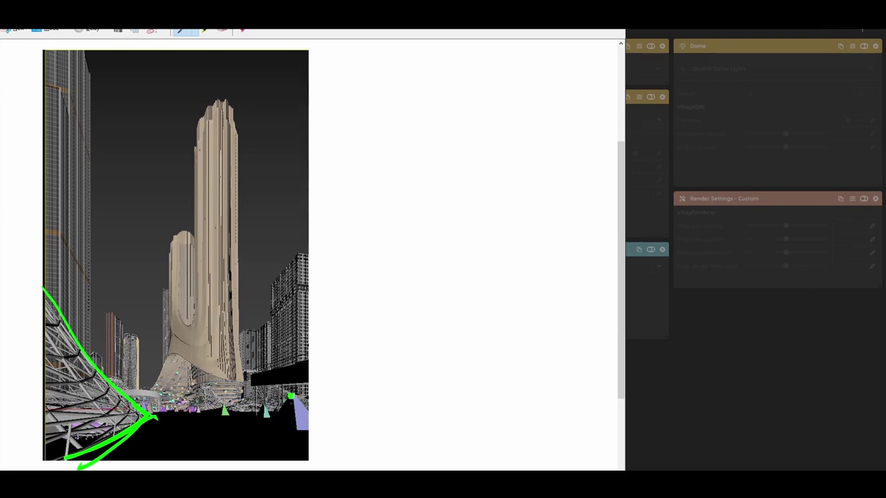
drag(291, 400, 287, 420)
drag(67, 409, 332, 400)
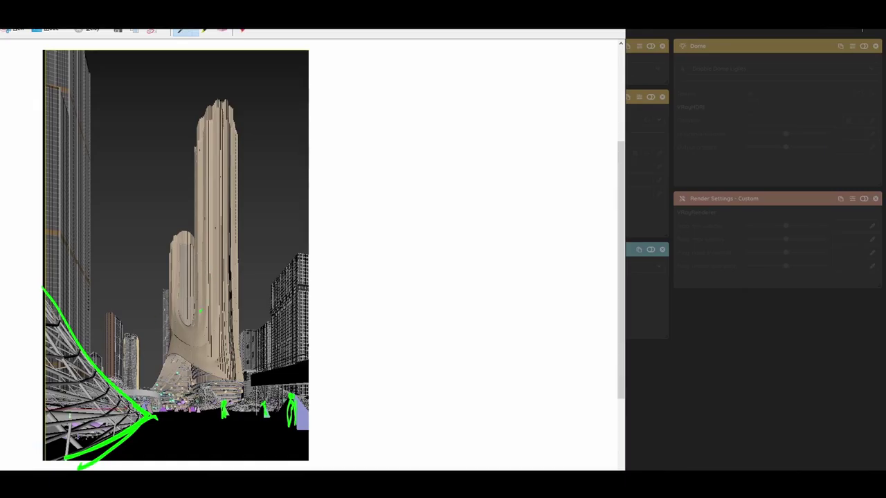
mouse_move(202, 309)
mouse_down()
mouse_move(85, 404)
mouse_move(85, 396)
mouse_move(106, 408)
mouse_up()
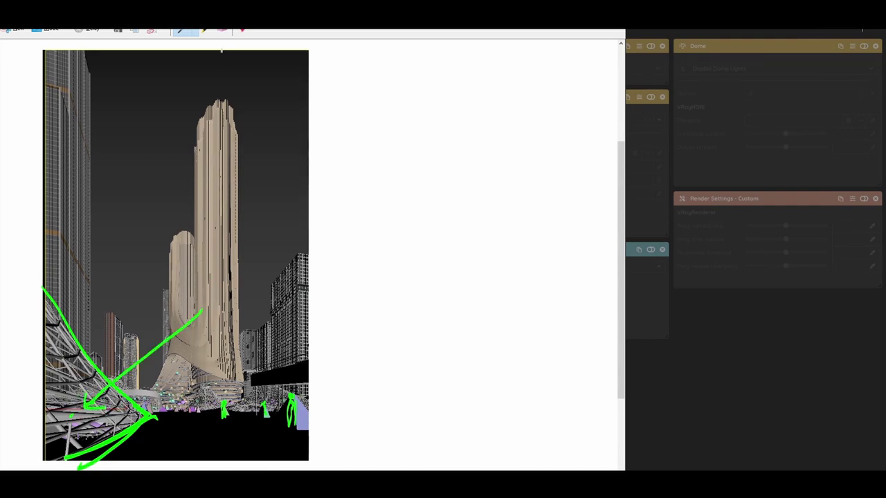
key(ctrl+z)
mouse_move(215, 95)
mouse_down()
mouse_move(207, 469)
mouse_move(202, 55)
mouse_move(194, 89)
mouse_up()
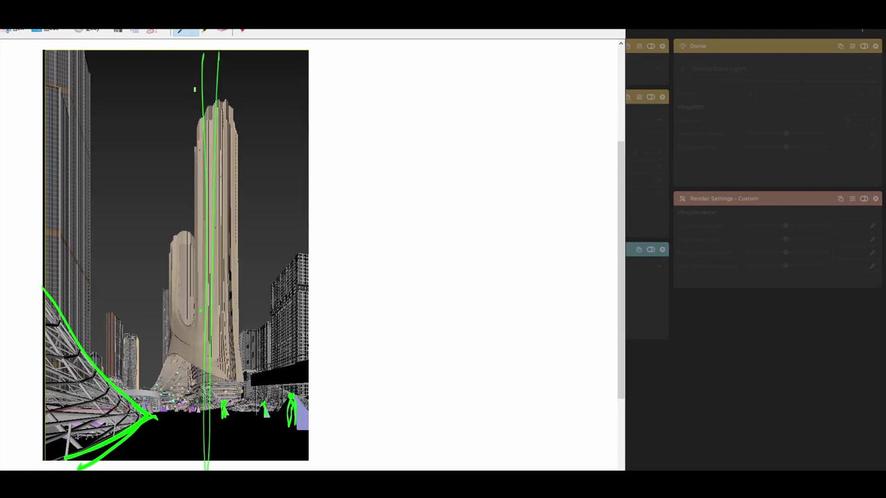
click(222, 33)
click(217, 177)
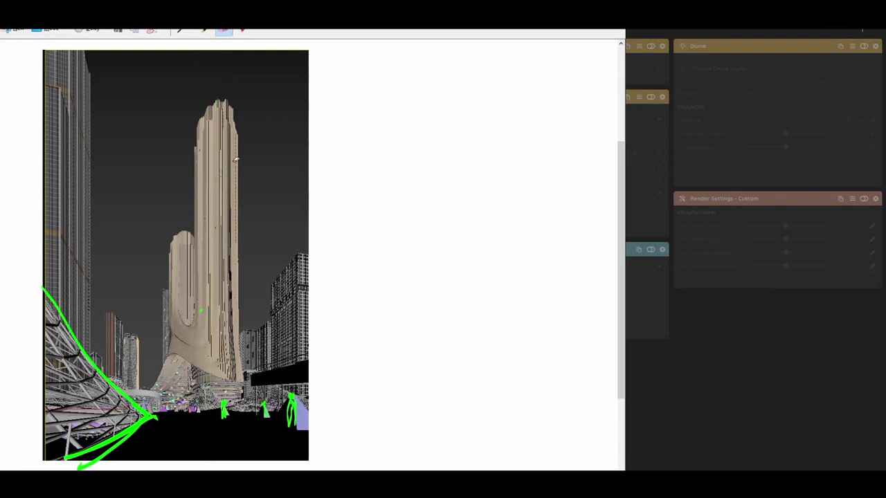
- Draw arrows from the dark overhanging slab and the ground toward the tower's base, and hatch over the tall foreground building
click(180, 32)
mouse_move(302, 361)
mouse_down()
mouse_move(251, 386)
mouse_move(316, 380)
mouse_up()
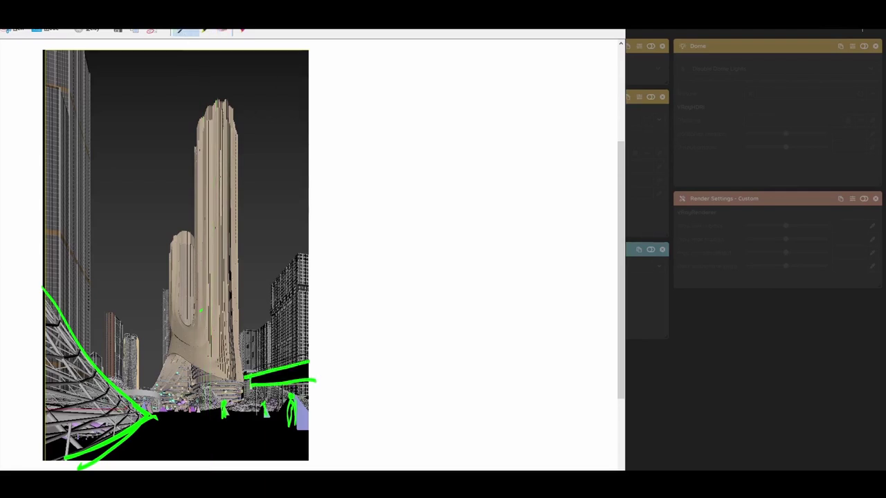
drag(245, 378, 265, 392)
mouse_move(193, 454)
mouse_down()
mouse_move(192, 403)
mouse_move(183, 420)
mouse_move(202, 417)
mouse_up()
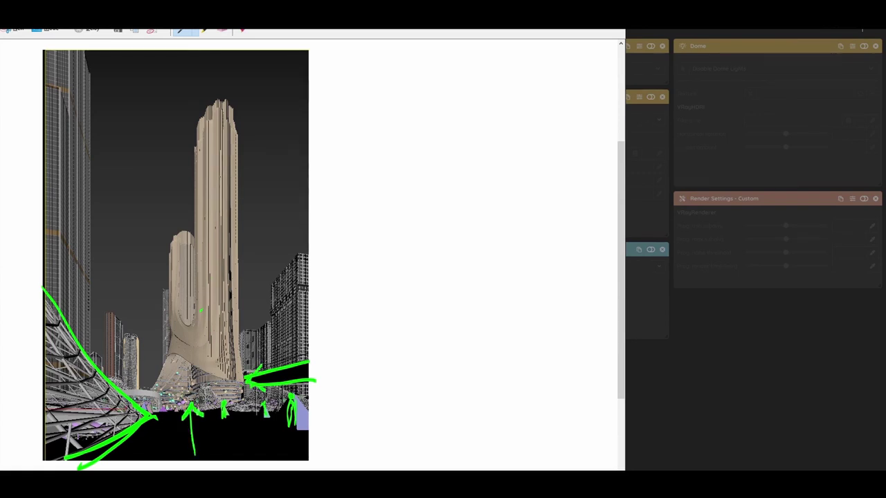
mouse_move(83, 55)
mouse_down()
mouse_move(51, 133)
mouse_move(49, 183)
mouse_move(71, 209)
mouse_move(63, 266)
mouse_move(79, 303)
mouse_up()
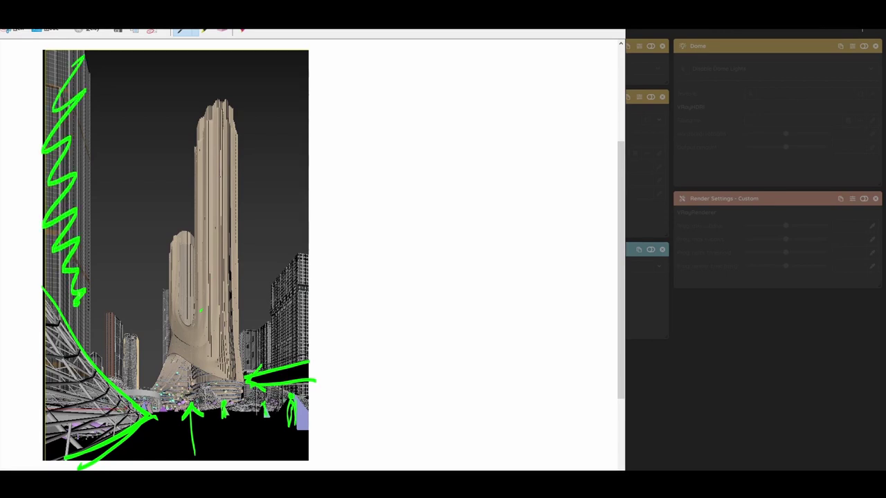
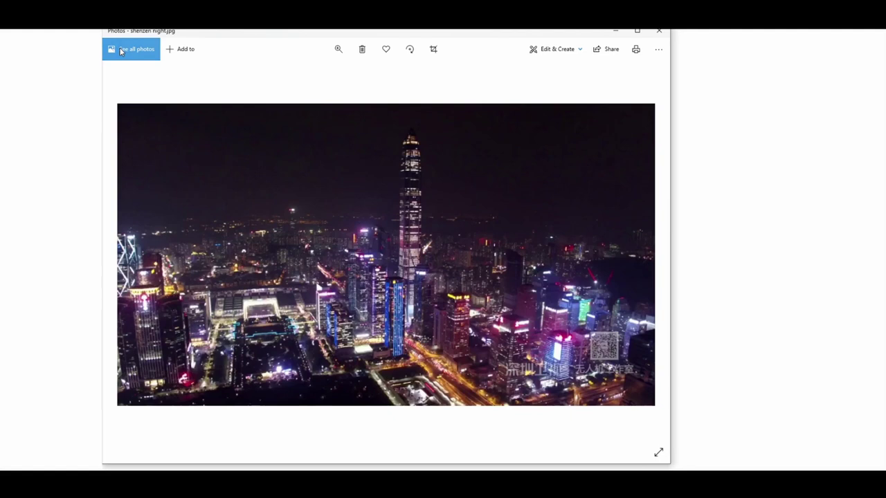
- In Photos, compare the shenzen night and shenzhen-night-life reference images
key(Right)
key(Left)
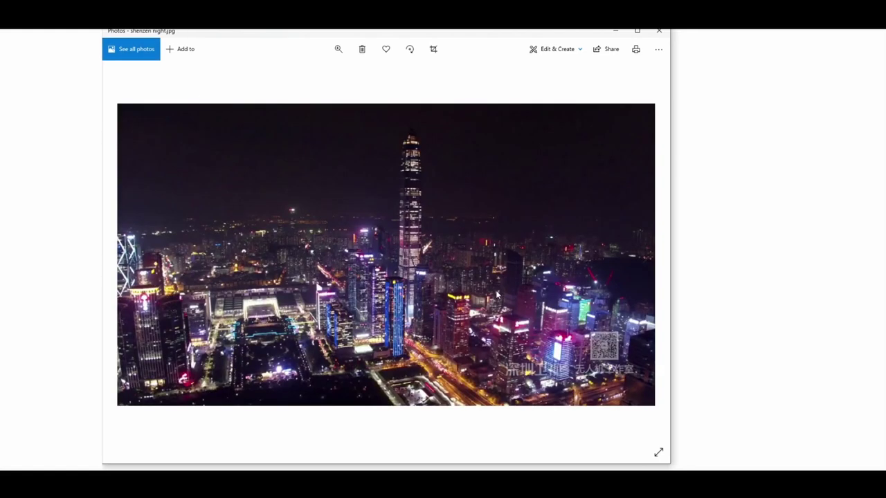
key(Right)
key(Right)
key(Left)
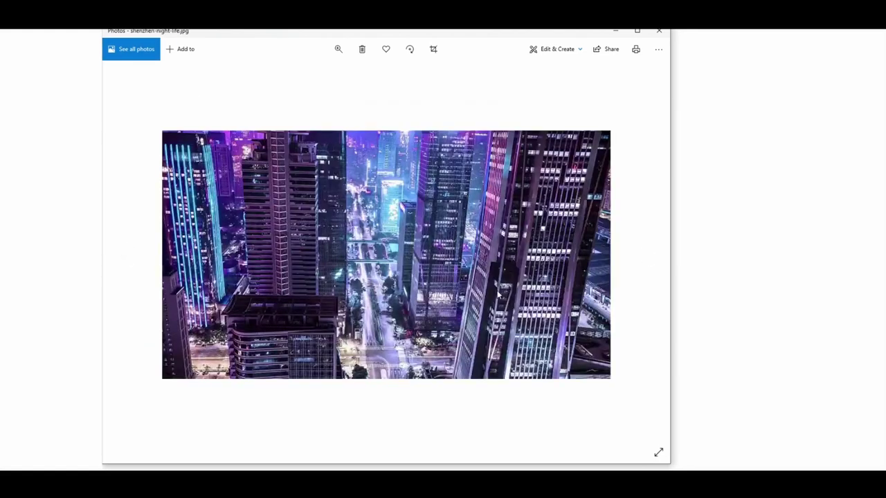
key(Left)
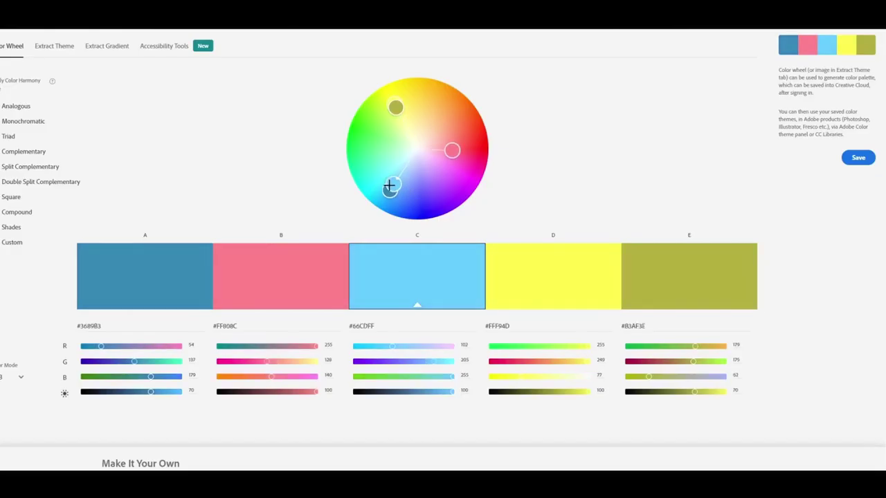
- In Adobe Color, apply the Complementary harmony and shift the palette to blue #75ACFF paired with golden yellow #FFCF6D
drag(391, 188, 386, 165)
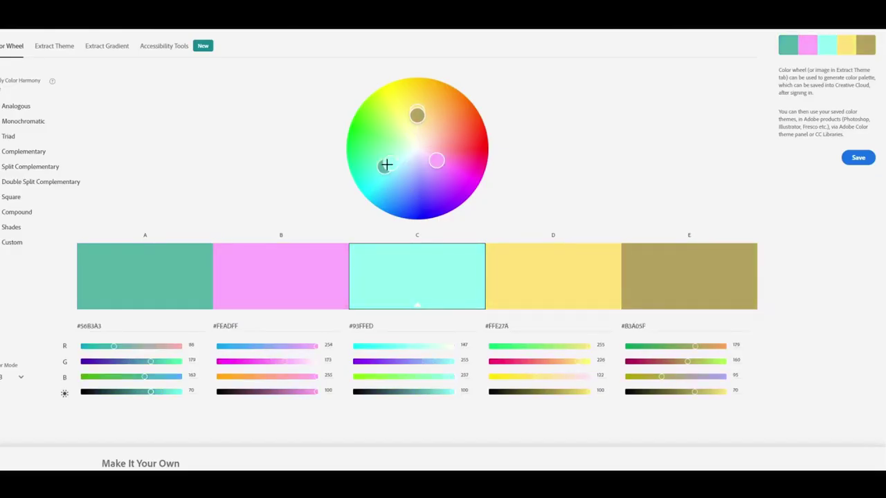
click(31, 153)
mouse_move(394, 173)
mouse_down()
mouse_move(385, 173)
mouse_move(413, 185)
mouse_move(393, 178)
mouse_move(384, 141)
mouse_move(386, 167)
mouse_move(405, 180)
mouse_up()
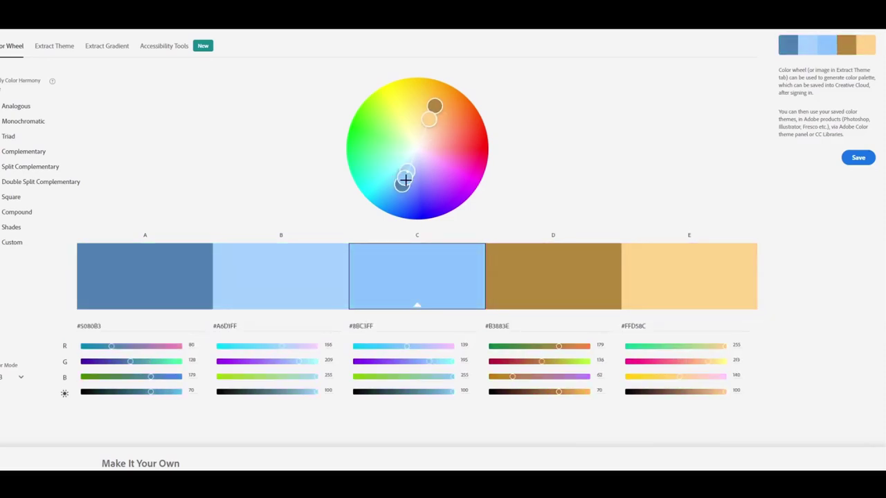
drag(405, 180, 388, 173)
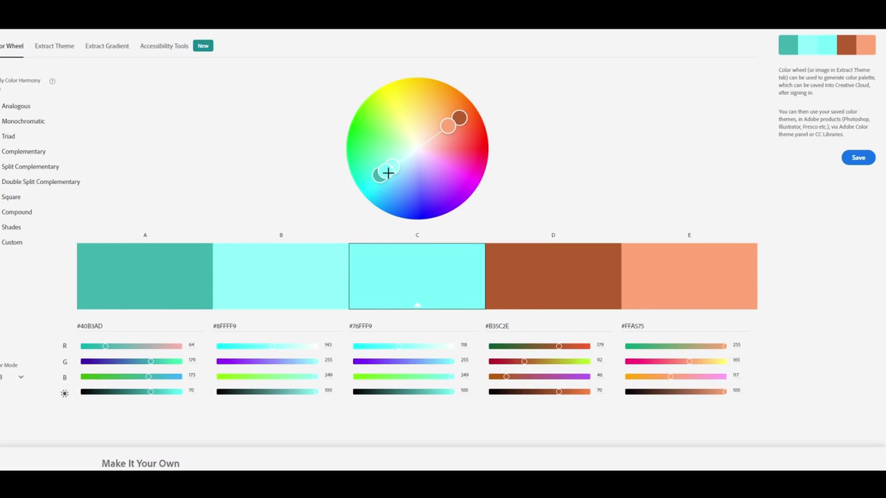
drag(448, 126, 430, 111)
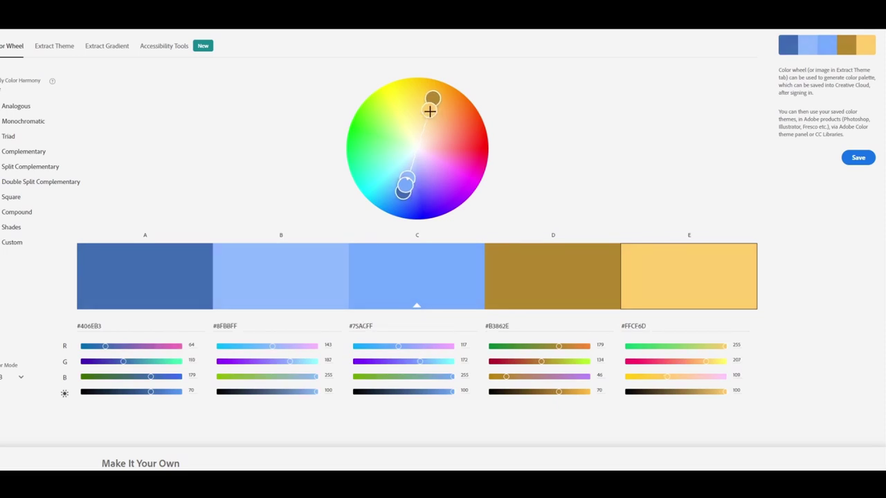
- Apply the Triad harmony and shift its pink colour toward magenta on the wheel
click(10, 140)
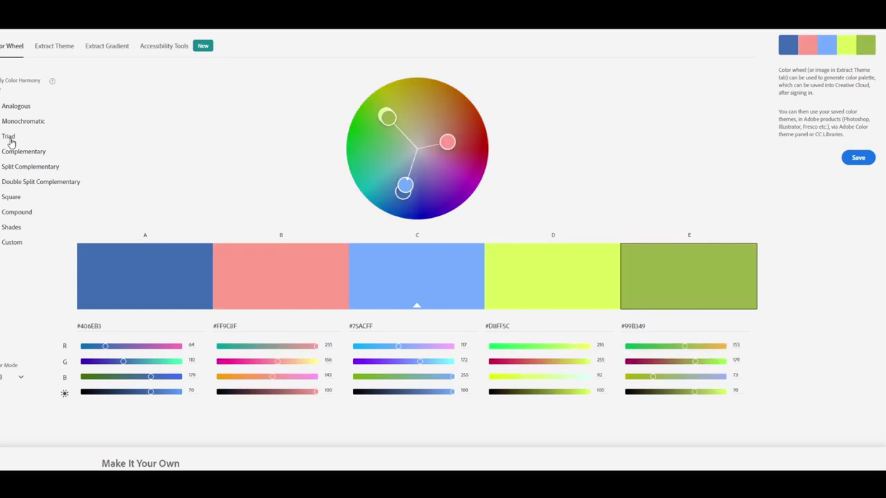
drag(446, 142, 454, 175)
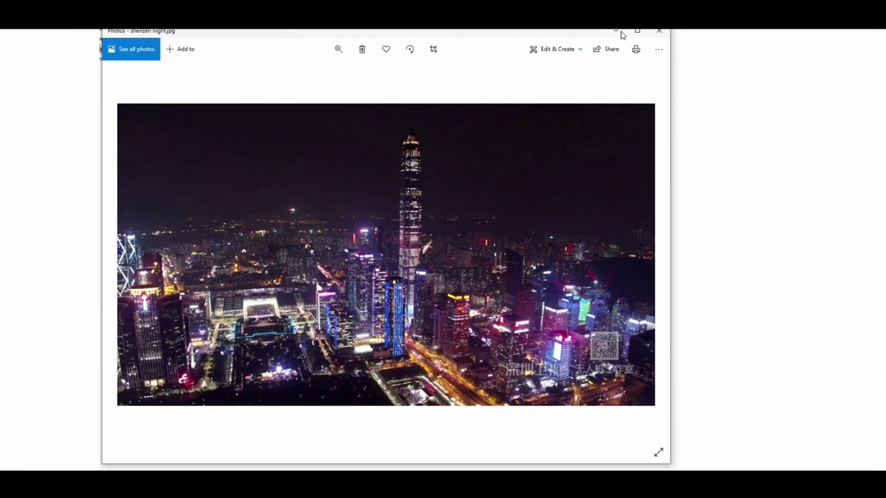
- Put the photo away and, in 3ds Max, alternately select the towers' GLASS object and the podium's inner facade glass to compare their extents
click(620, 33)
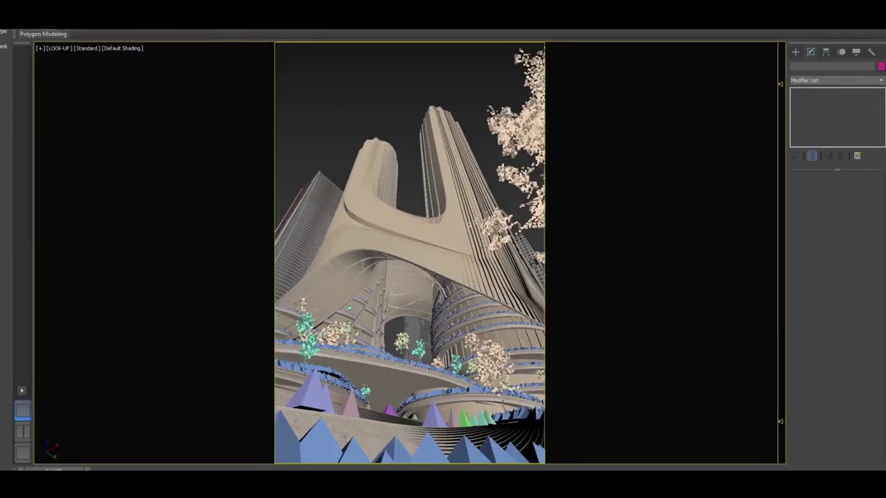
click(434, 264)
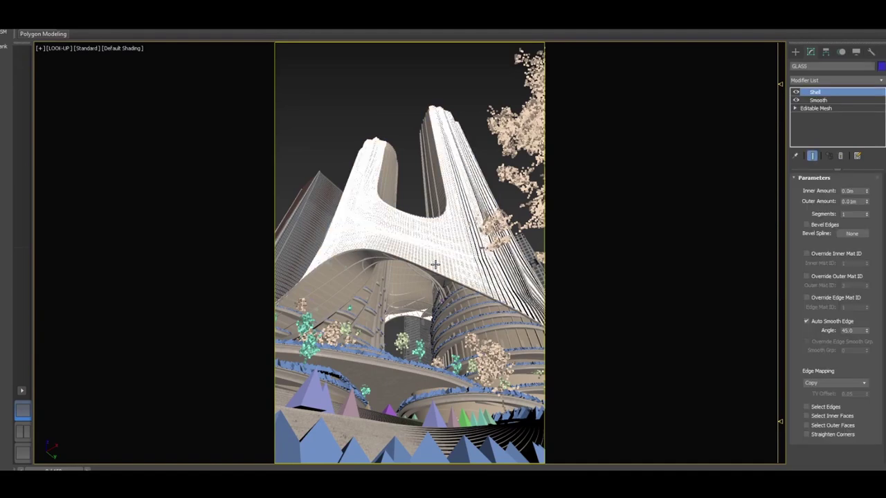
click(500, 335)
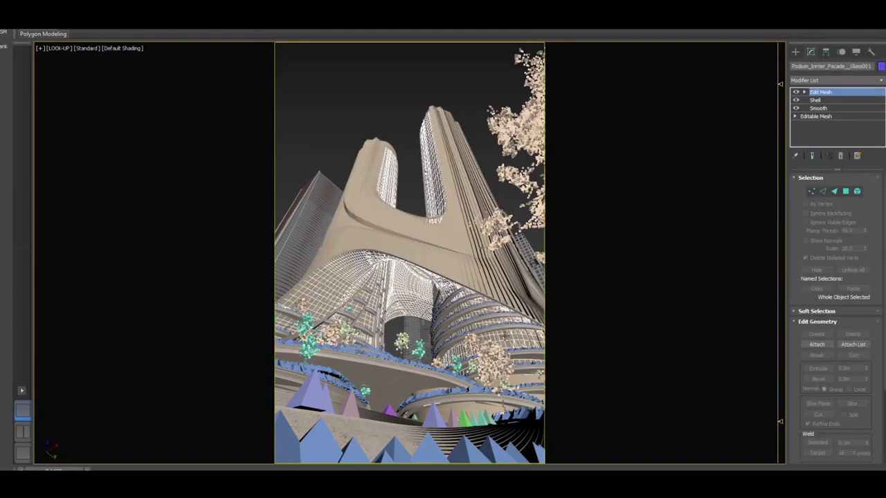
click(481, 277)
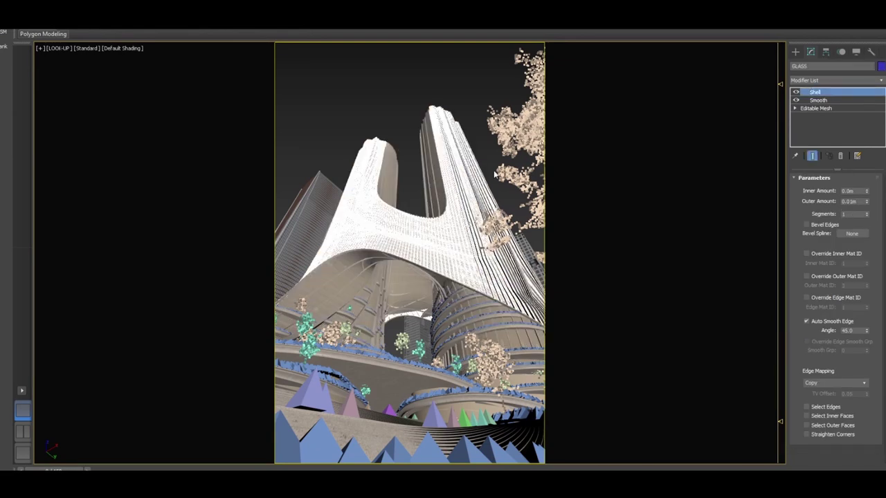
click(506, 338)
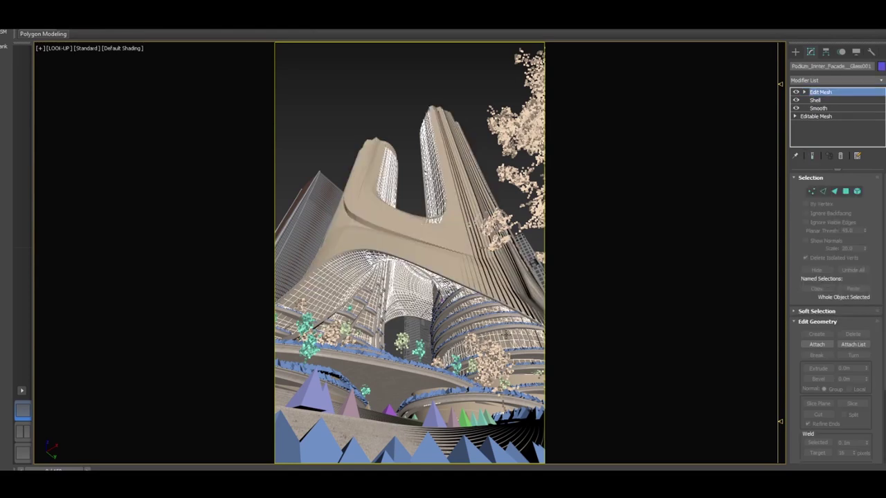
click(406, 147)
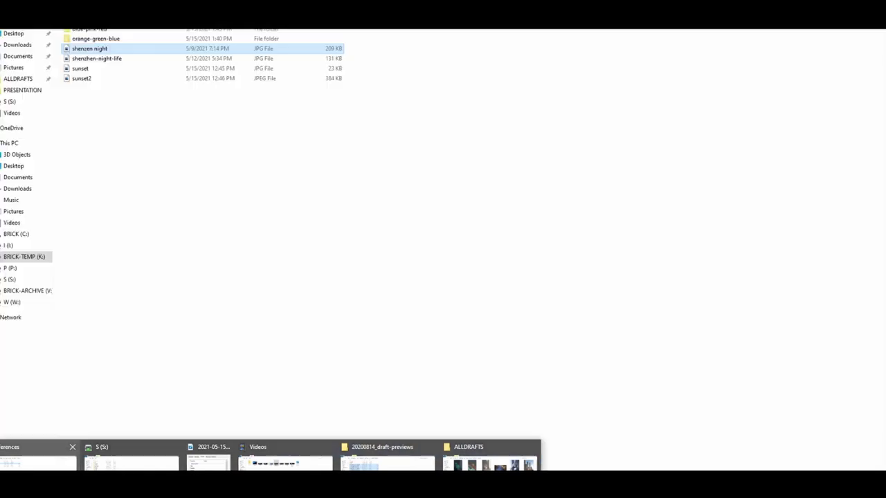
- In File Explorer, open the orange-green-blue reference folder and view one of its images
click(387, 460)
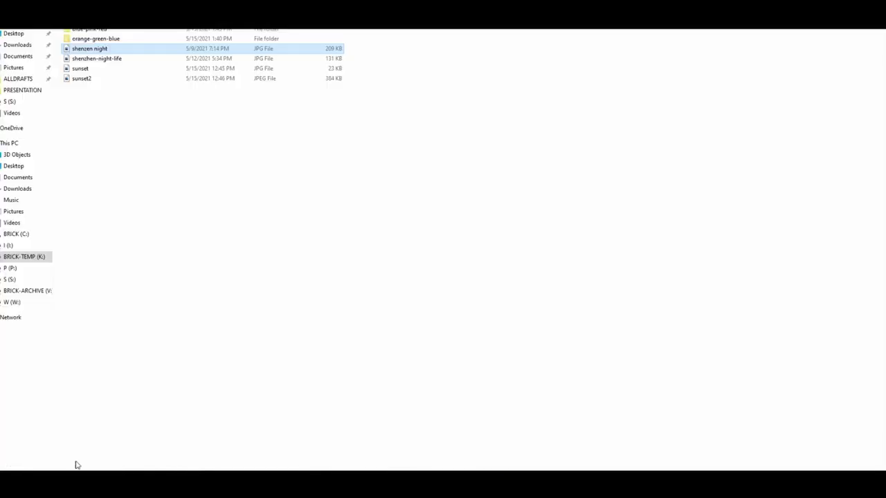
double_click(104, 39)
double_click(103, 34)
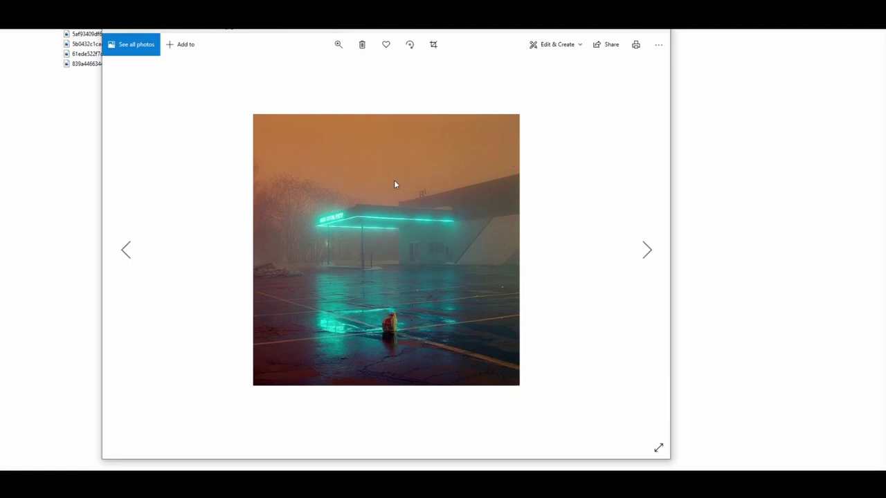
- Browse through the remaining reference photos in the orange-green-blue folder
key(Right)
key(Right)
key(Right)
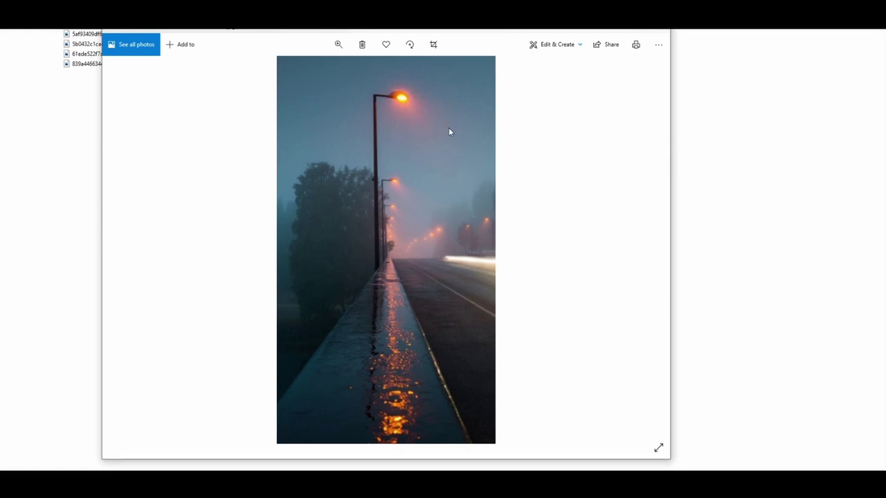
key(Right)
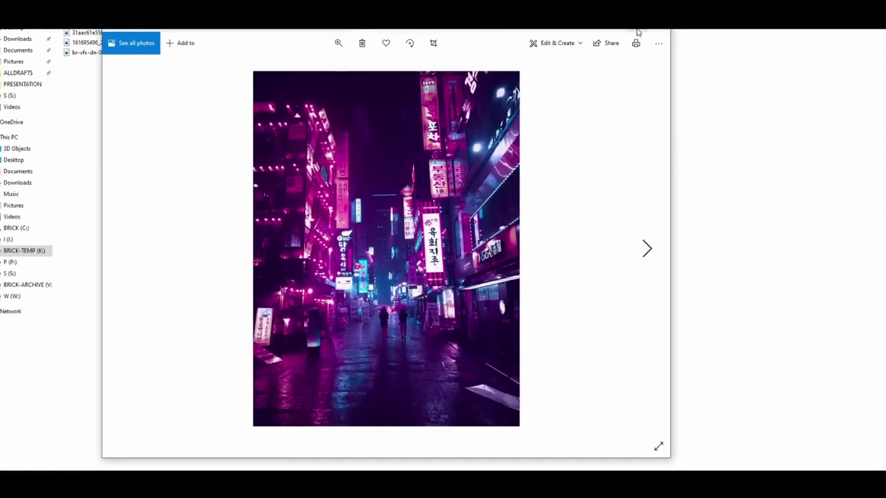
- View the pink-and-blue neon reference images full screen, compare the cyberpunk skyline with the purple film still, and leave full screen
key(F11)
key(Right)
key(Right)
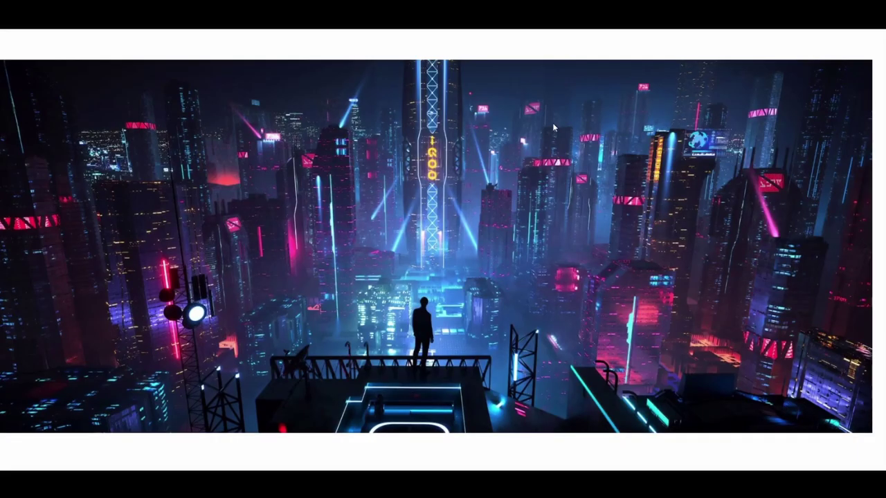
key(Right)
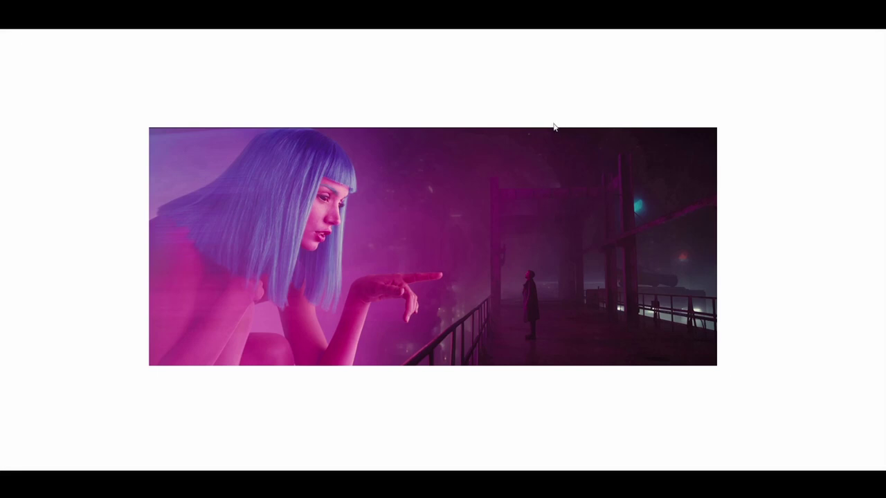
key(Left)
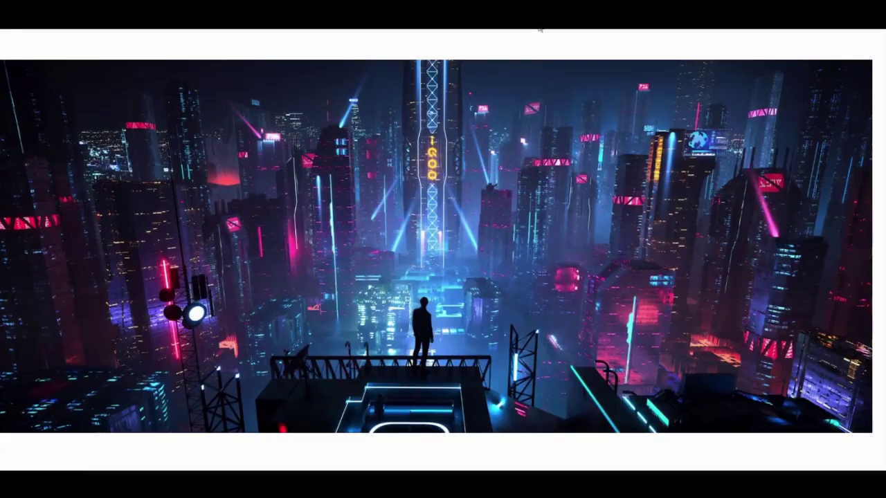
key(Escape)
- In Adobe Color, place the palette beside the skyline photo and shift the Triad to cyan #7AF1FF, yellow #FFEE75 and pink #FF5CB4
click(90, 455)
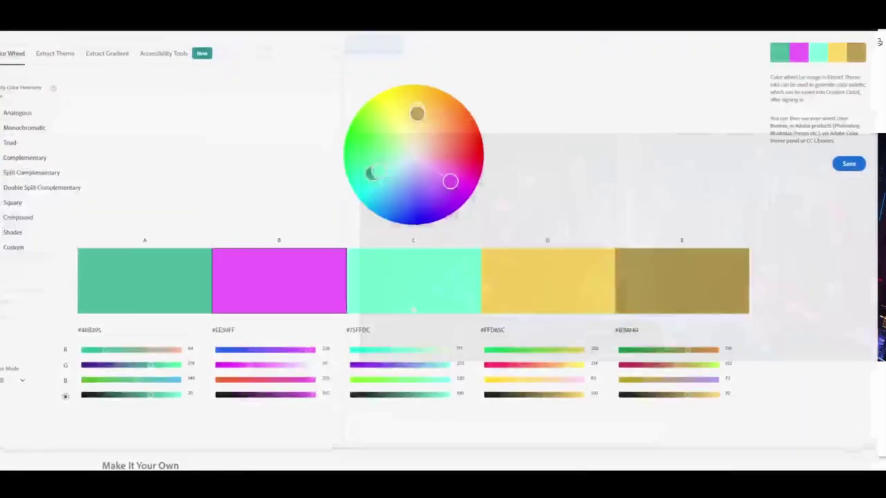
key(super+Down)
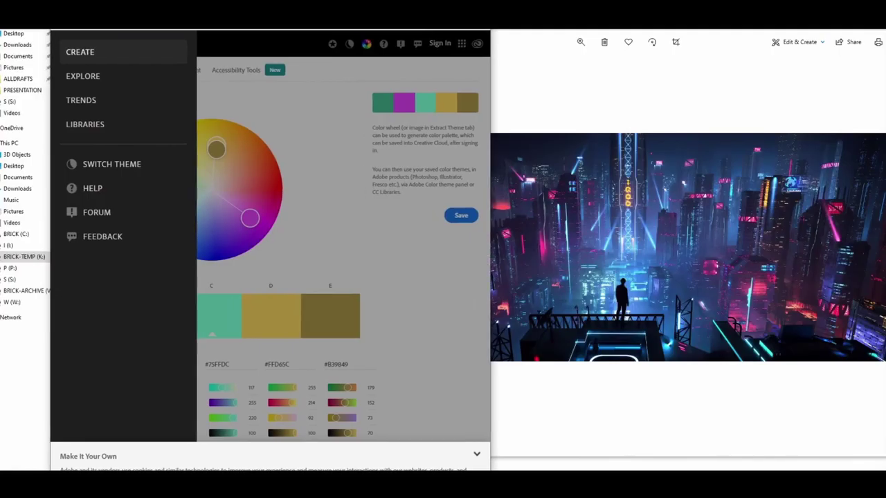
click(314, 146)
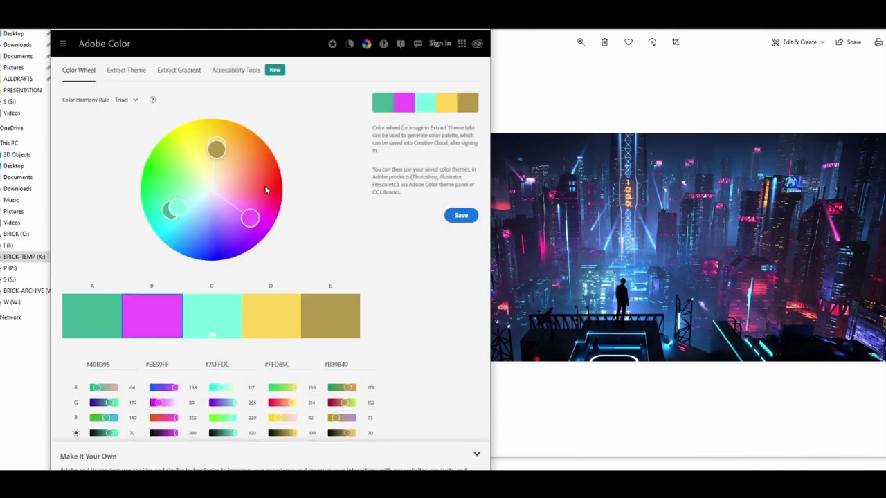
mouse_move(250, 219)
mouse_down()
mouse_move(235, 238)
mouse_move(211, 244)
mouse_move(179, 231)
mouse_move(188, 217)
mouse_up()
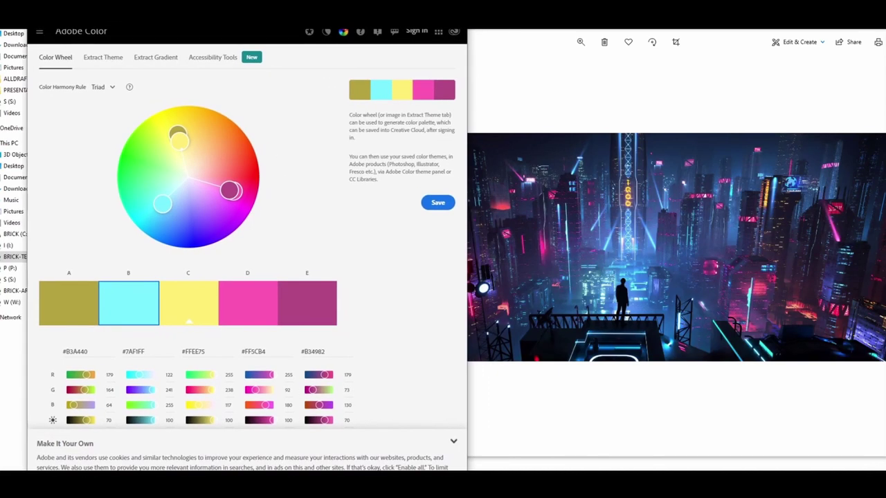
click(529, 29)
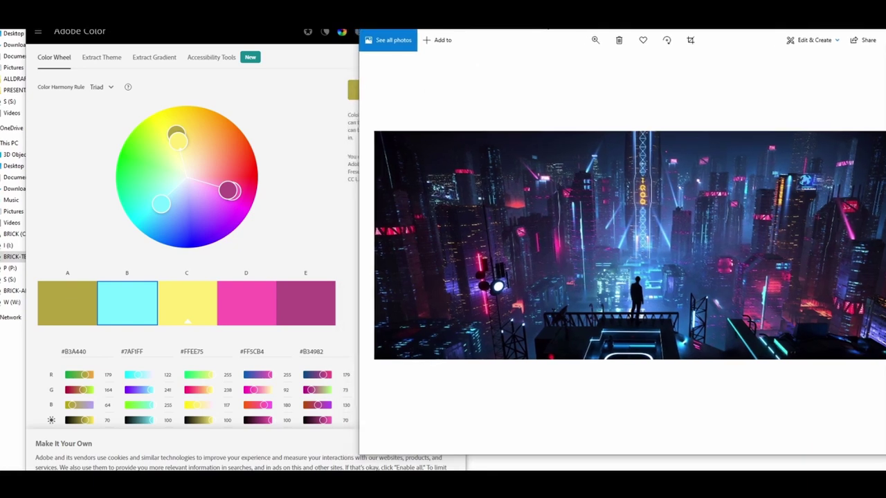
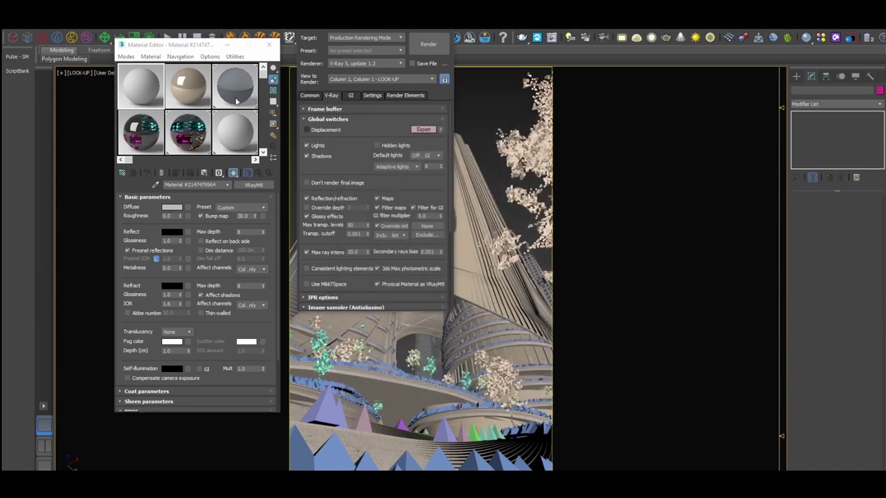
- In 3ds Max, assign the light grey VRayMtl as an instance to the override material in V-Ray's global switches
drag(144, 90, 427, 226)
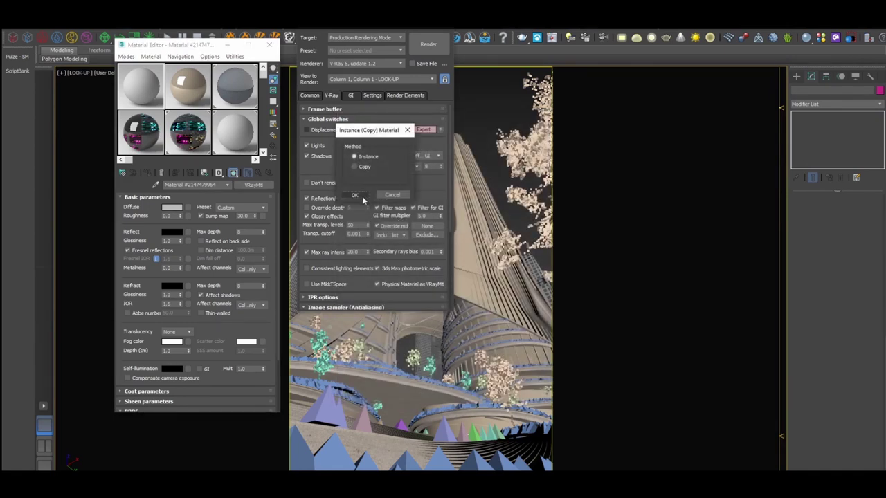
click(358, 195)
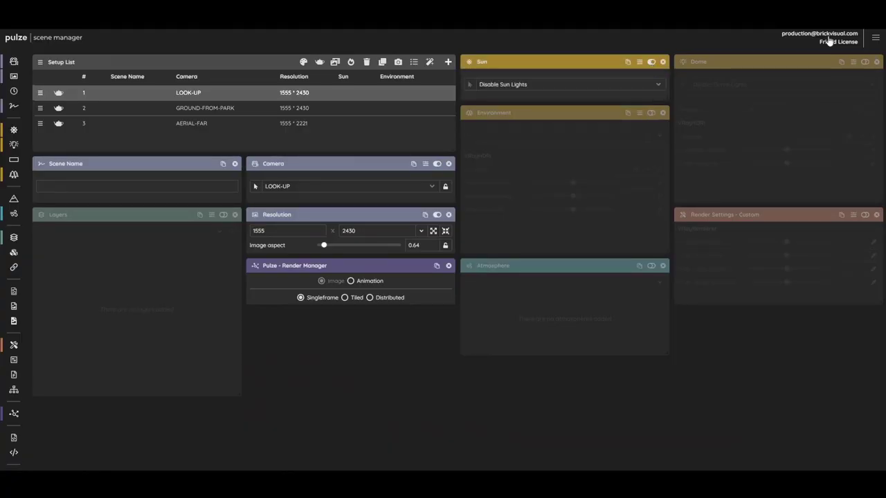
- In Pulze Scene Manager, enable the Dome module and create a new HDRI environment for the LOOK-UP setup
click(864, 62)
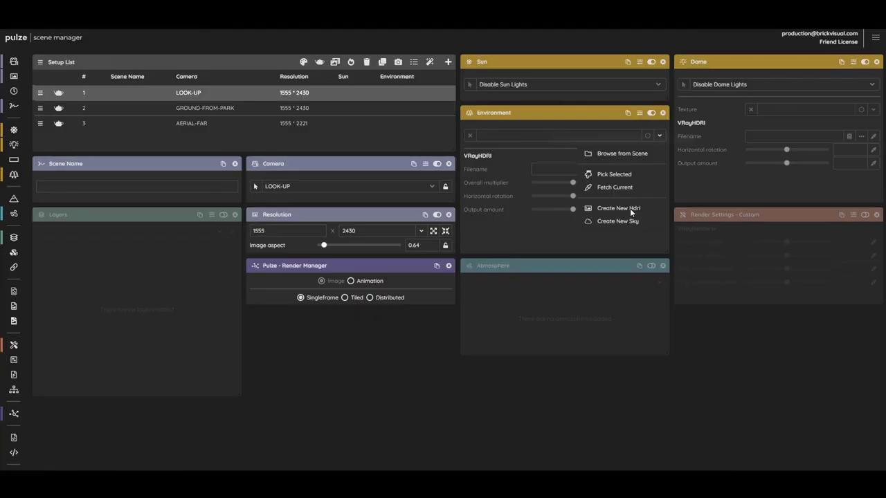
click(629, 208)
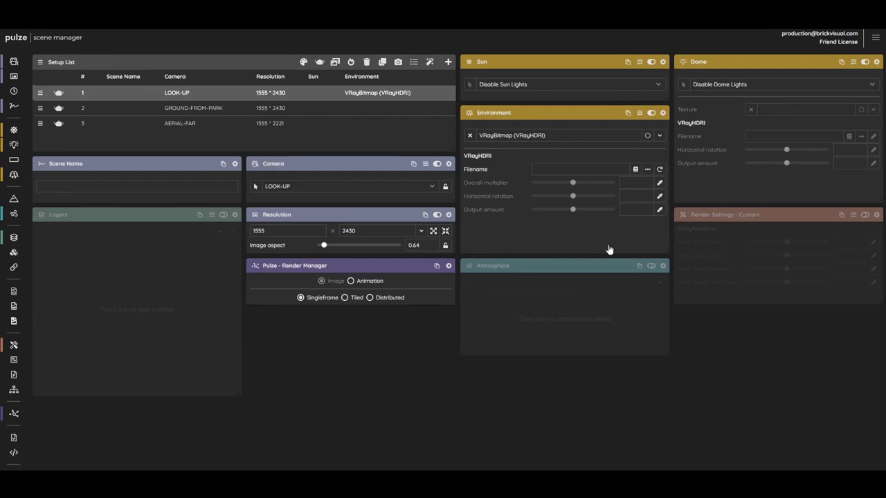
- Look through the personal HDRI library and load the overcast 04-15_Sky_4K.hdr into the new environment
click(635, 169)
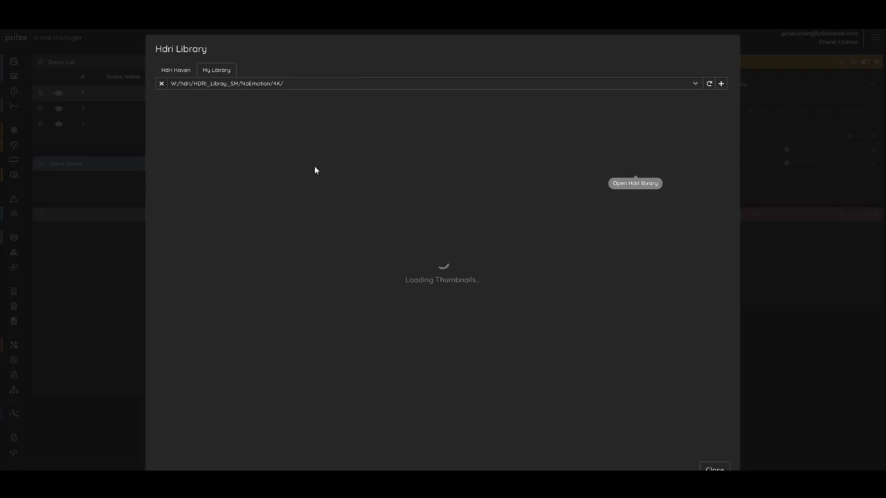
scroll(443, 209, down, 4)
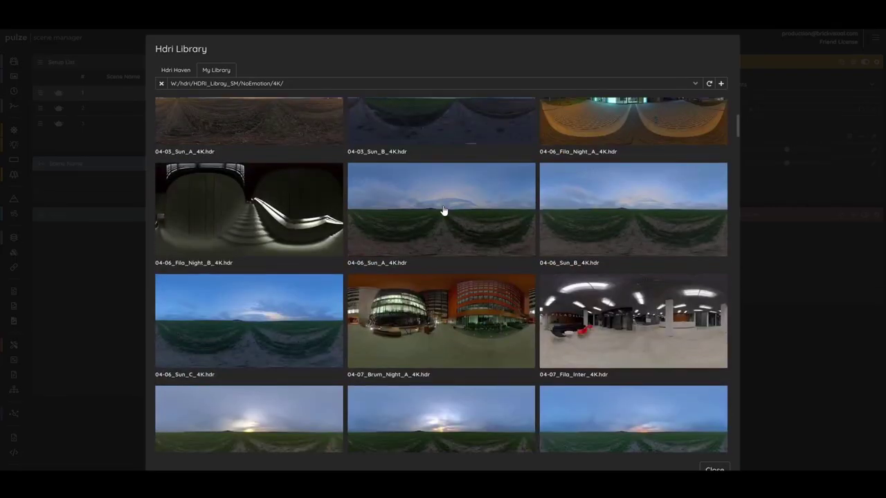
scroll(444, 210, down, 10)
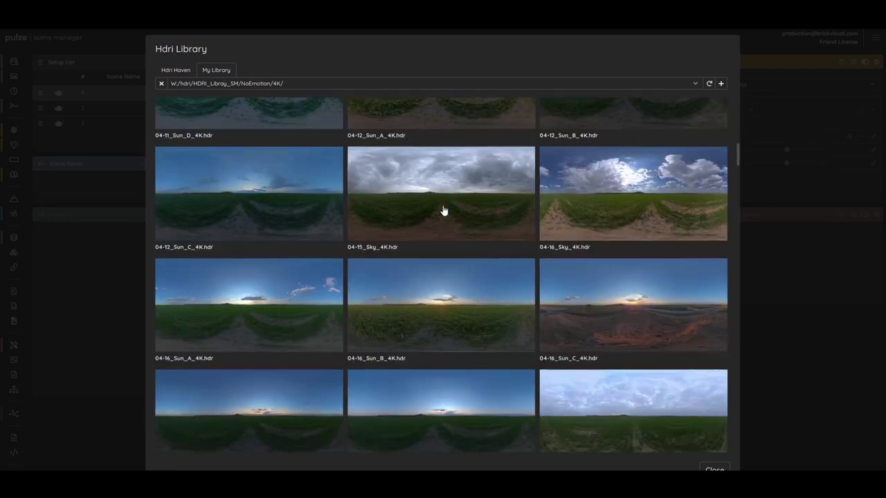
scroll(444, 210, down, 5)
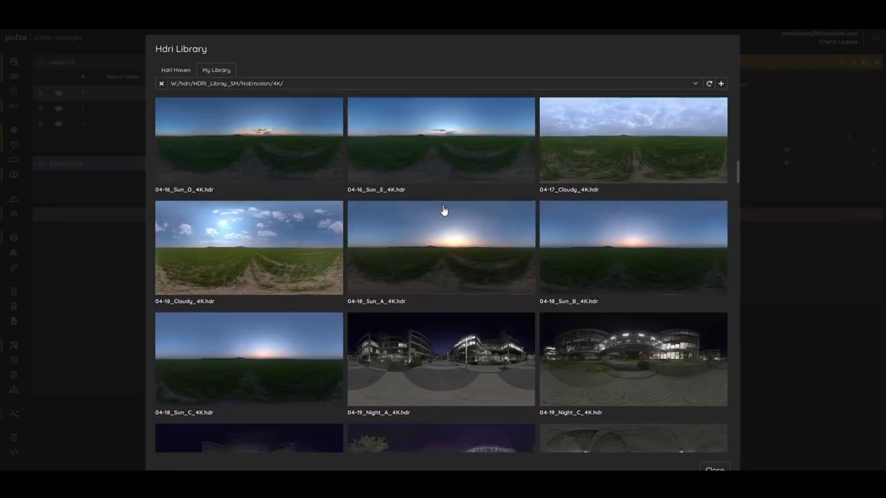
scroll(443, 211, down, 3)
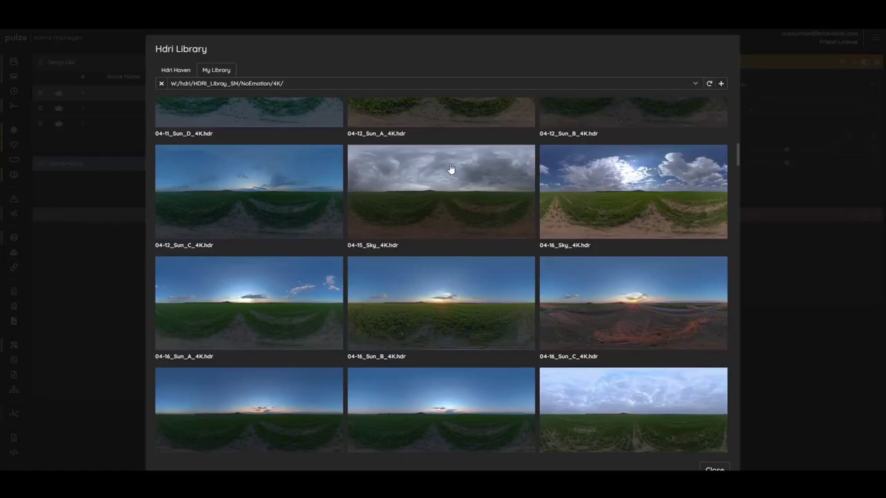
scroll(476, 206, down, 6)
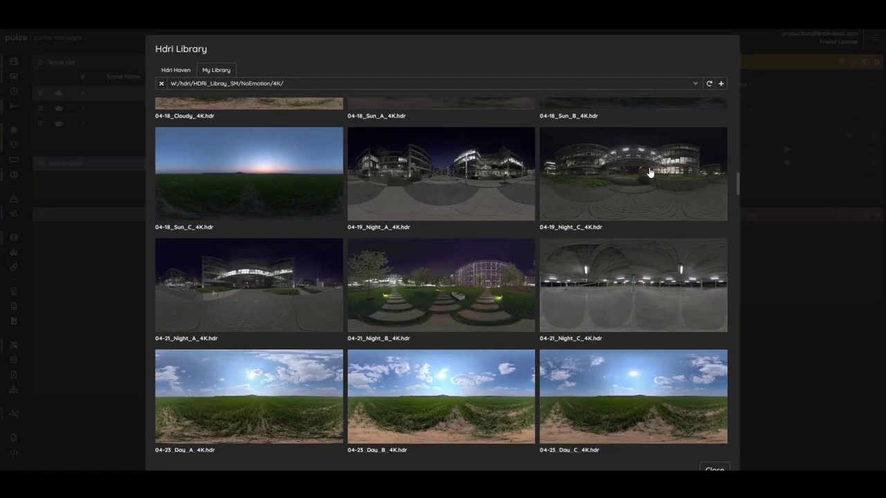
scroll(438, 195, up, 5)
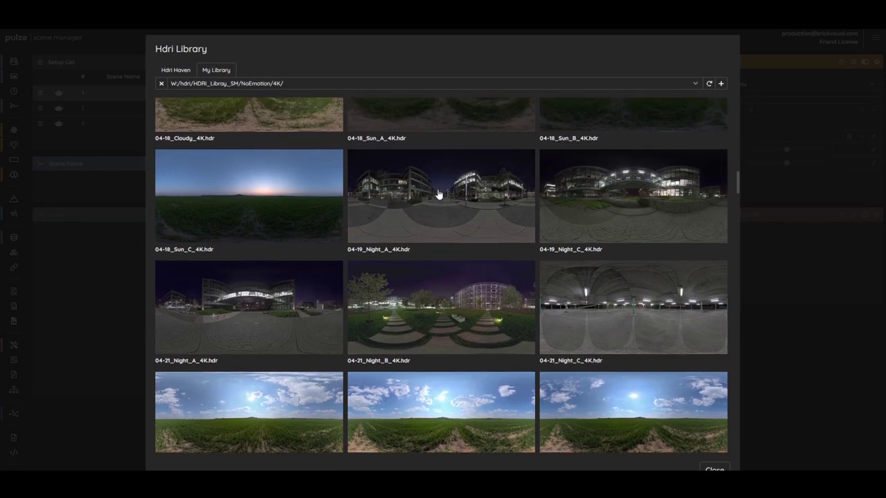
scroll(438, 195, up, 6)
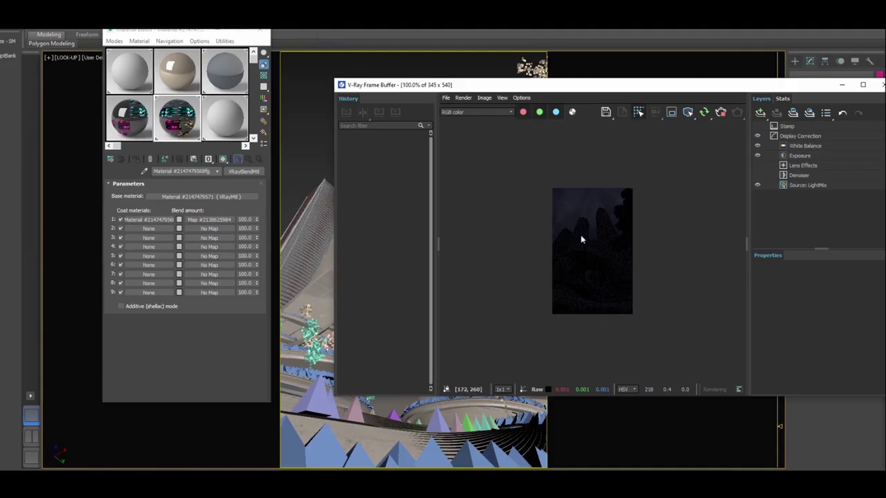
- Examine the towers and the cloudy sky in the V-Ray preview render at different magnifications
scroll(578, 242, up, 2)
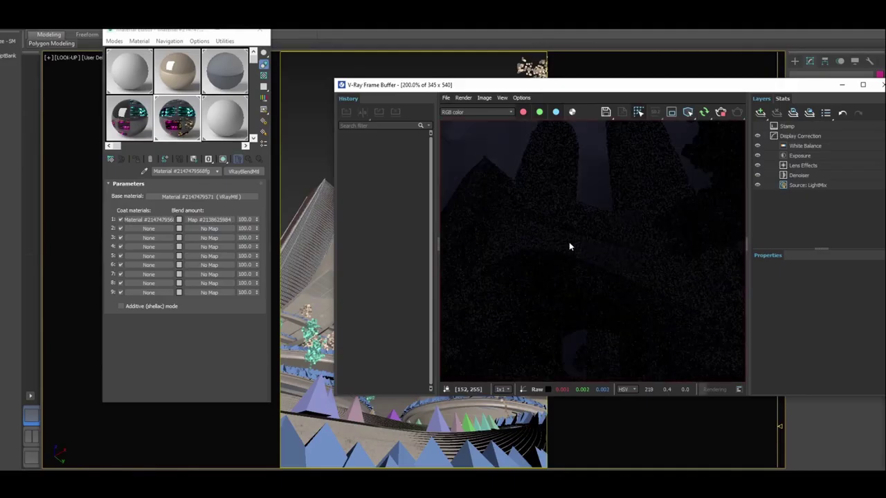
scroll(566, 245, down, 1)
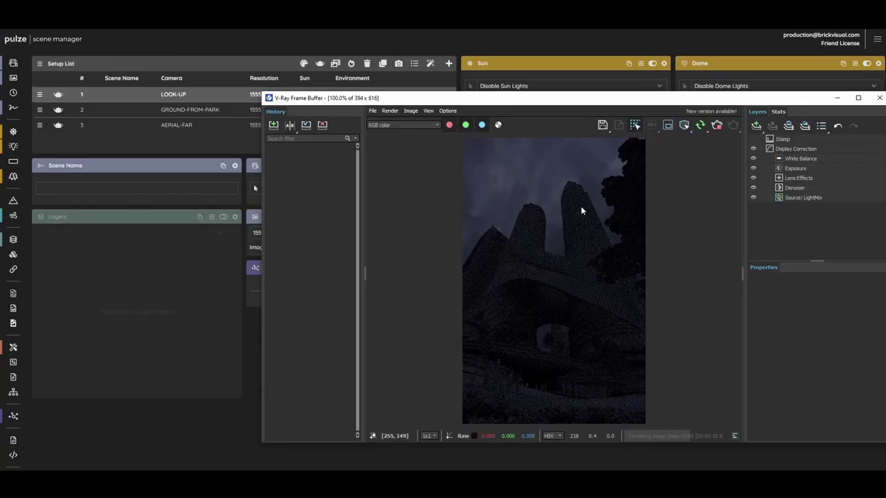
scroll(574, 205, up, 2)
scroll(574, 208, down, 2)
scroll(572, 208, up, 3)
scroll(574, 208, down, 3)
click(255, 189)
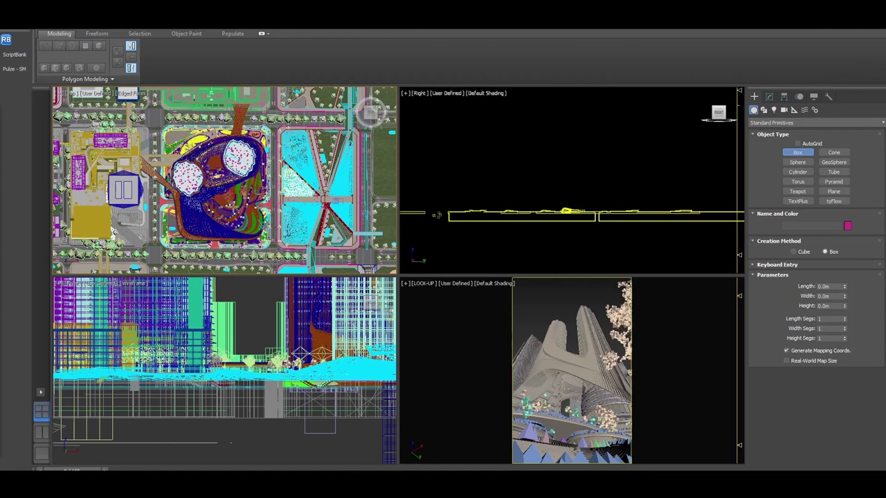
- Create a fog gizmo box around the tower site, about 214 m long and 88 m high, and widen it to about 322 m
drag(158, 128, 274, 248)
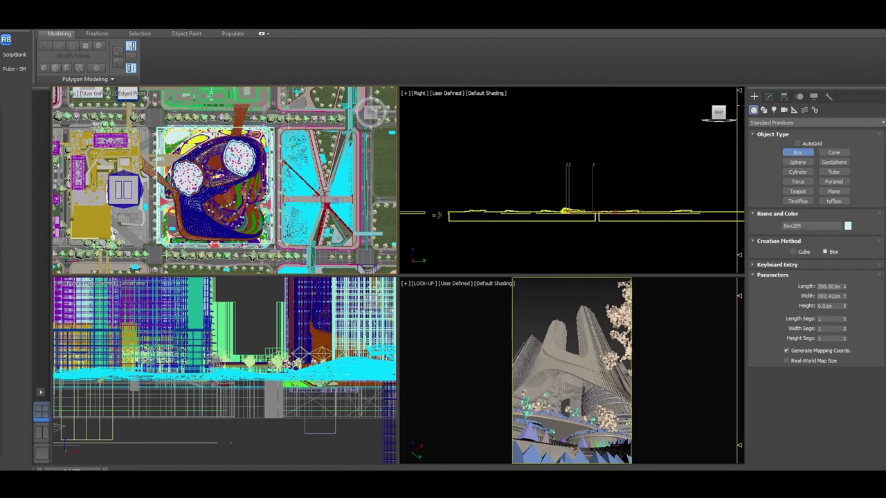
right_click(215, 186)
click(242, 229)
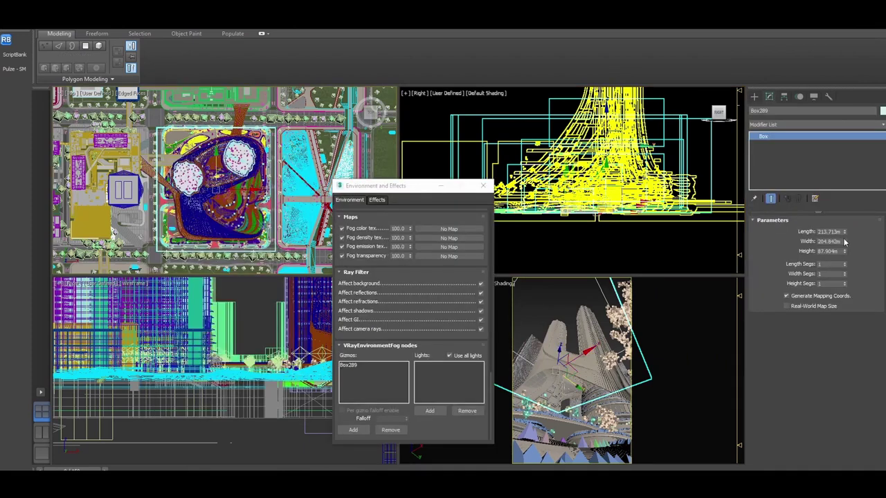
drag(844, 242, 844, 215)
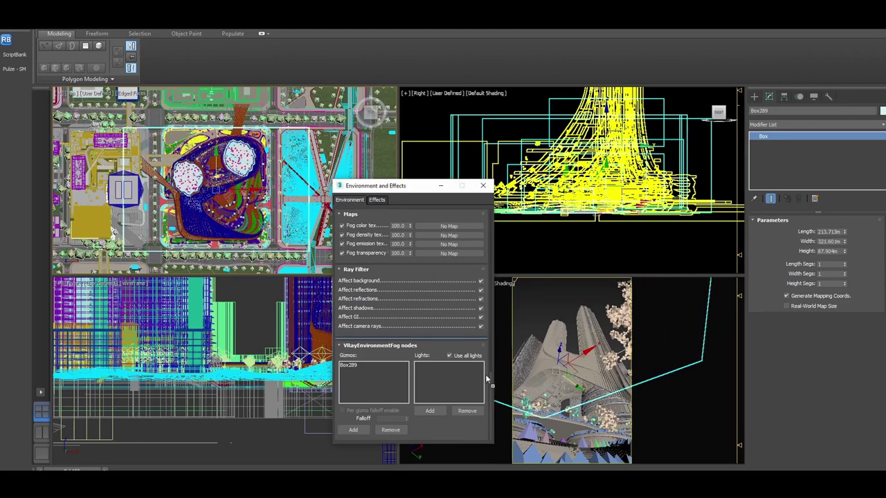
- Brighten the environment fog's emission colour to a neutral grey with value 56
scroll(489, 374, up, 5)
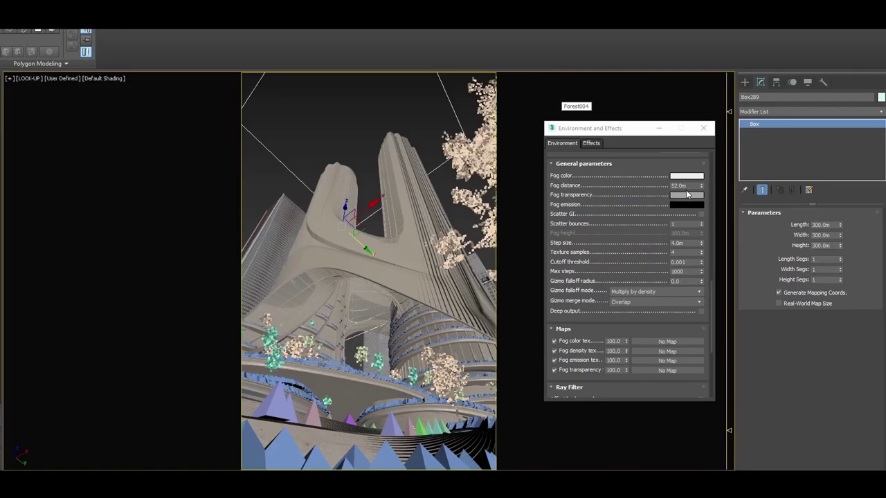
click(687, 205)
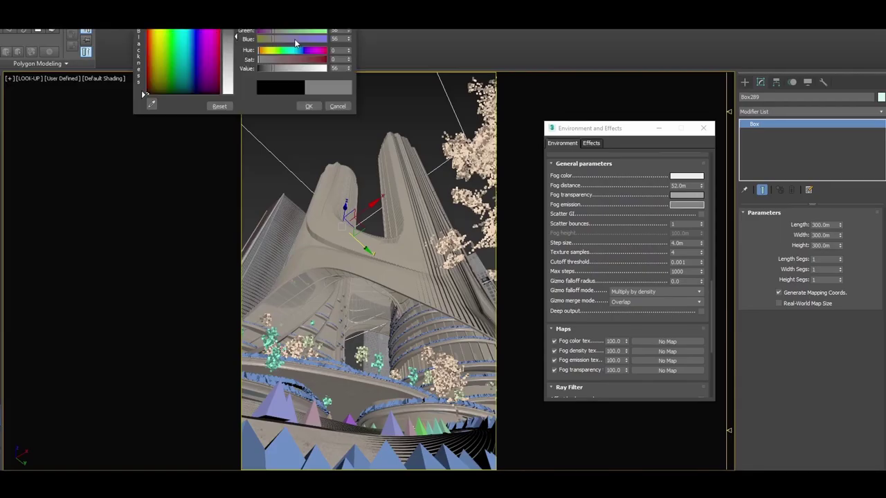
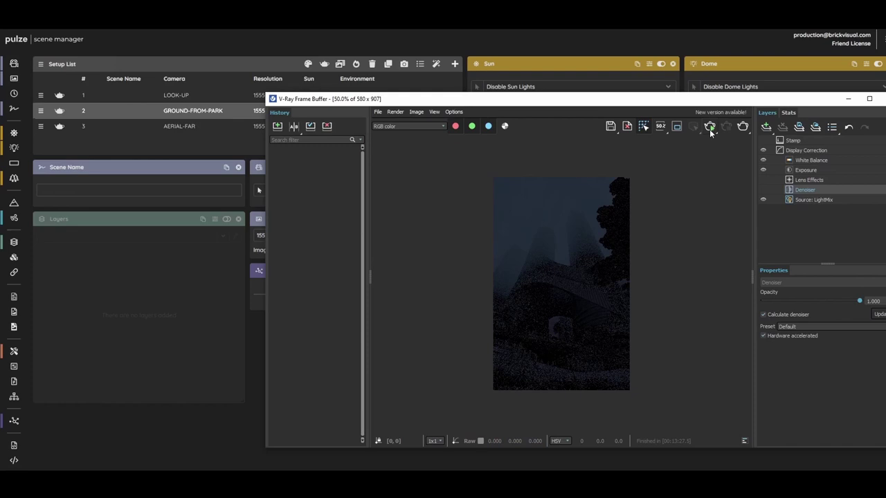
- Start an interactive render of the GROUND-FROM-PARK setup and deactivate the LOOK-UP atmosphere for it in Pulze Scene Manager
click(710, 127)
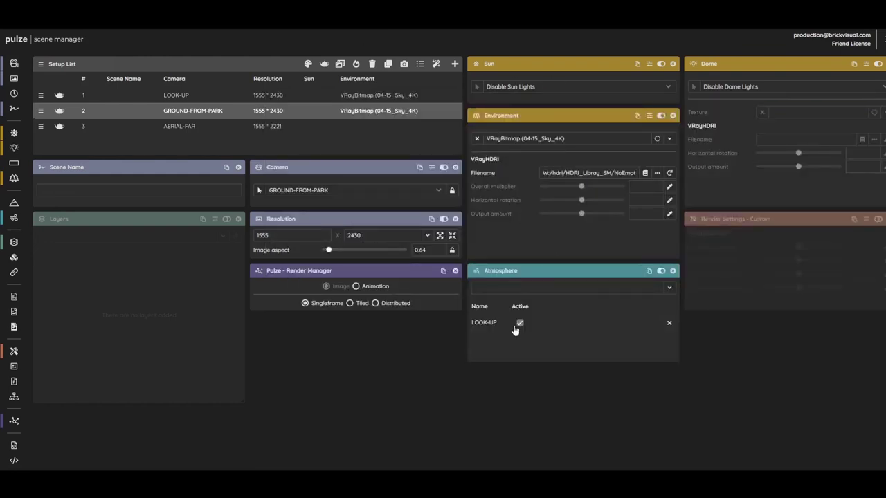
click(520, 324)
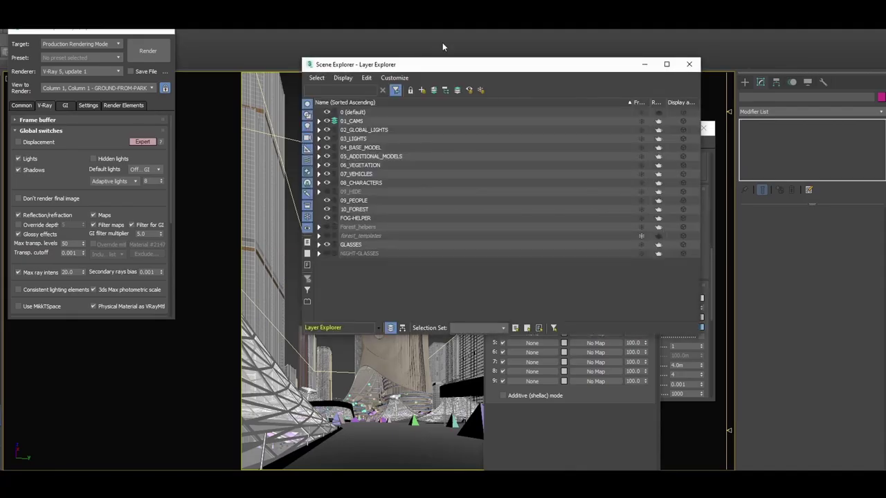
- Expand the 03_LIGHTS layer with its 03_INTERIOR_LIGHTS sublayer and examine the lit towers in the preview render
click(319, 139)
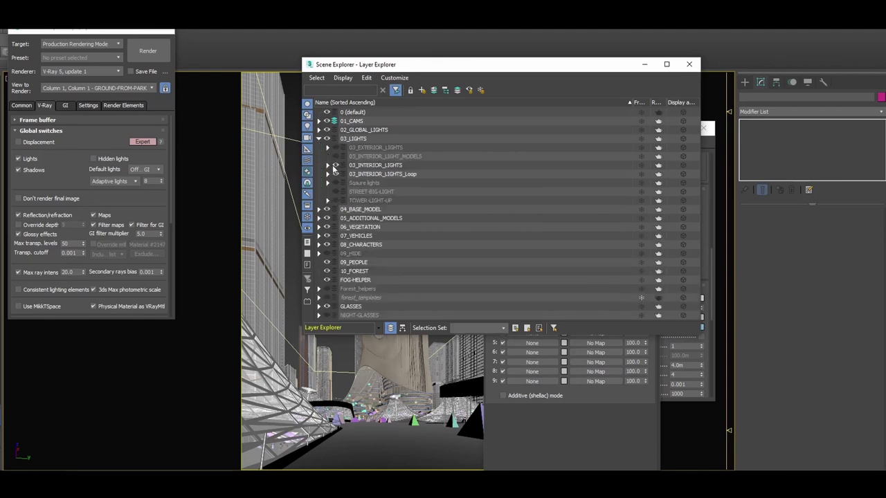
click(328, 166)
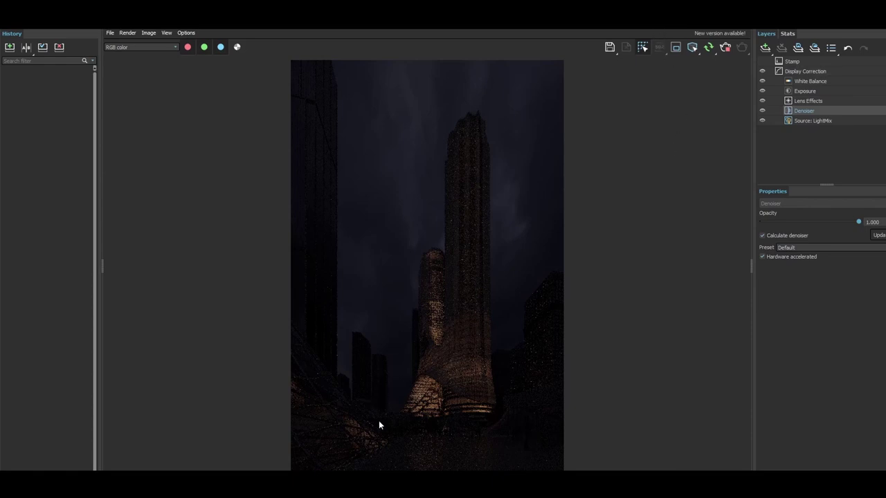
scroll(378, 425, up, 3)
scroll(412, 462, down, 4)
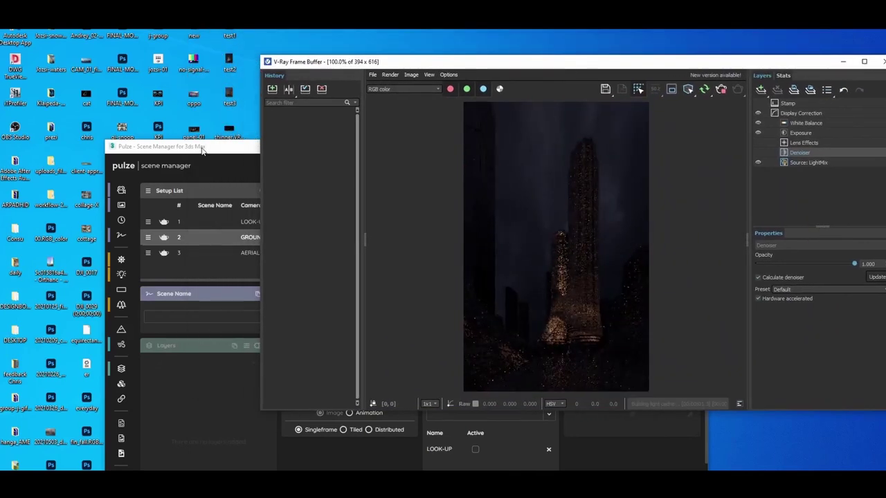
- Set the GROUND-FROM-PARK environment's overall multiplier to 2 in Pulze Scene Manager and inspect the sky in the V-Ray Frame Buffer
click(197, 143)
drag(162, 129, 132, 99)
click(481, 263)
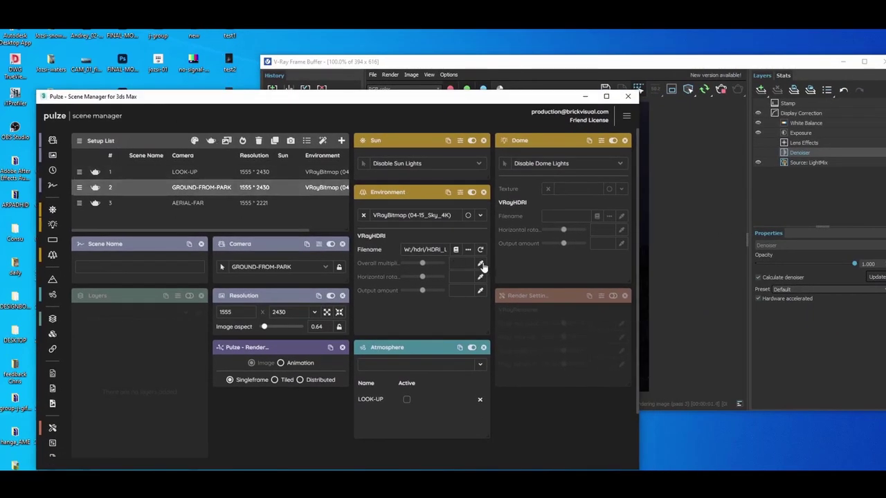
scroll(460, 264, down, 1)
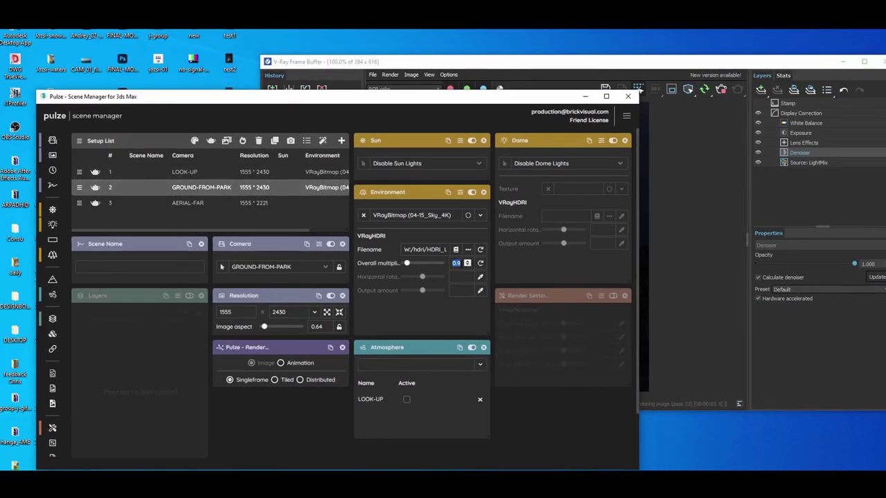
text(2)
key(Return)
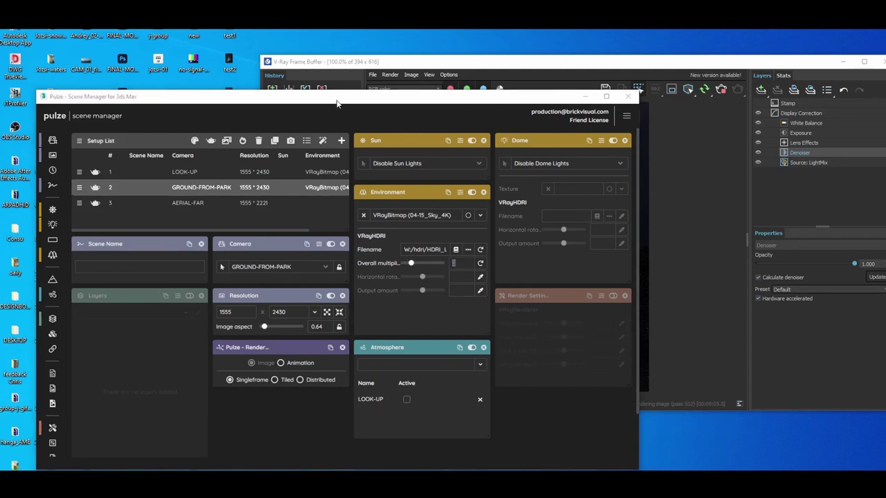
click(717, 178)
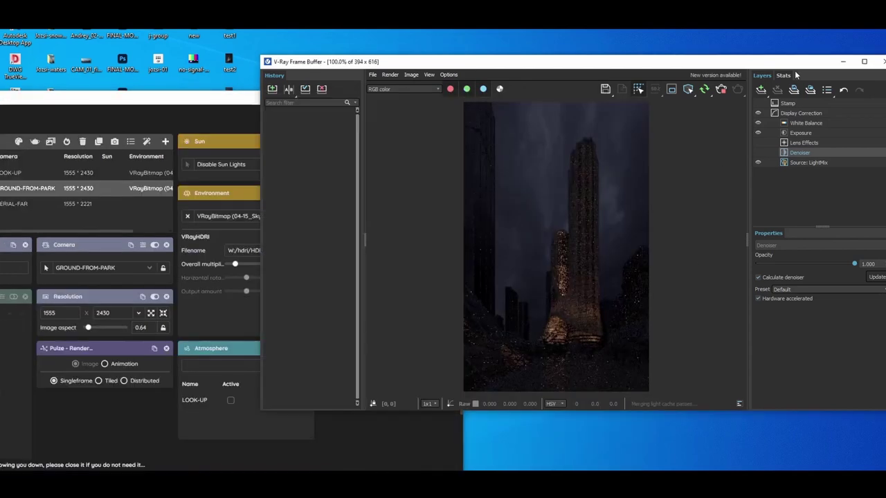
click(864, 62)
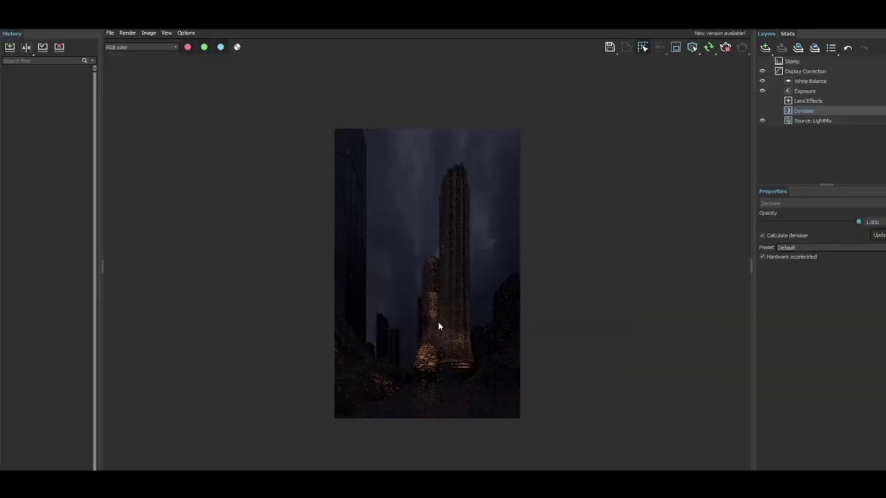
scroll(438, 322, up, 2)
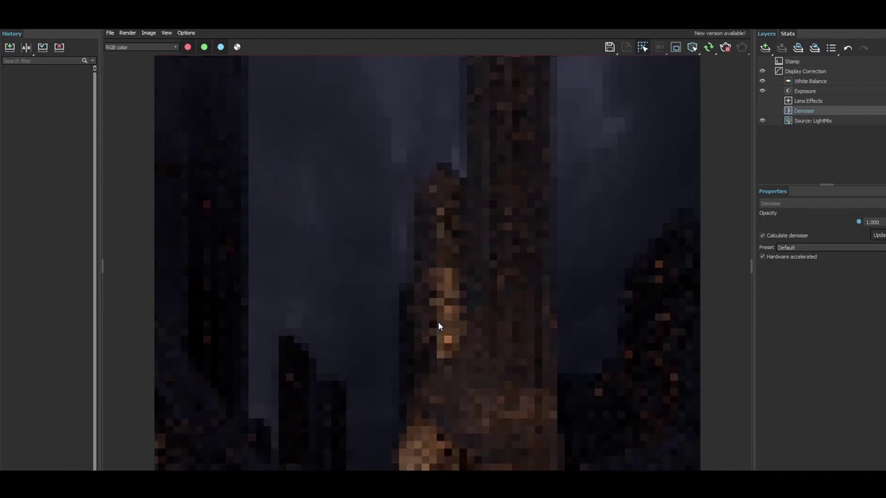
scroll(439, 322, down, 1)
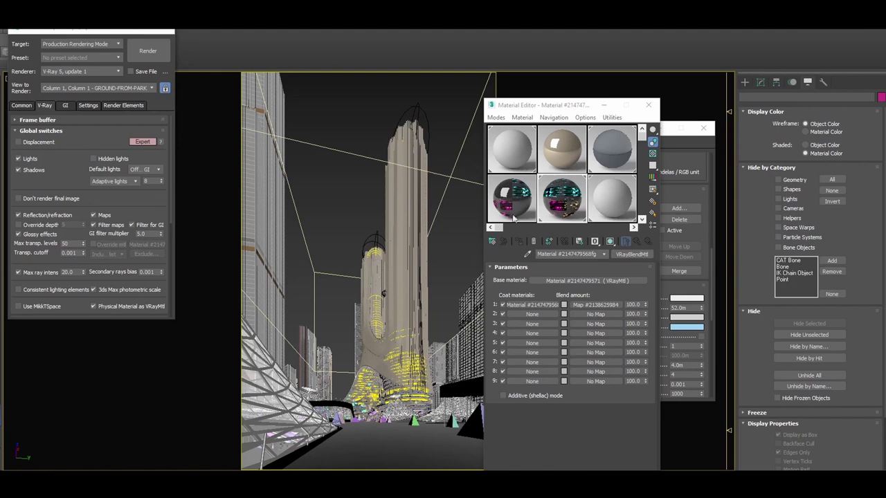
- Add a VRayEnvironmentFog atmosphere effect in 3ds Max with a fog distance of 257 m and a fog height of 614 m
click(708, 204)
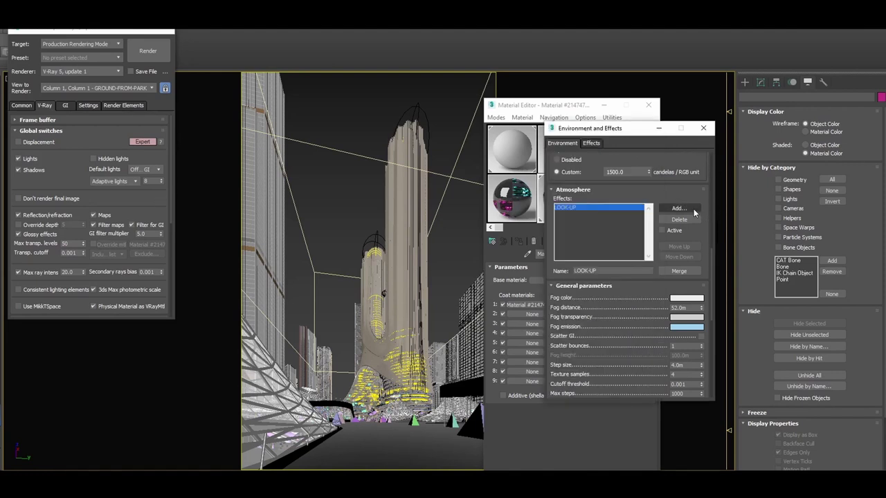
click(679, 209)
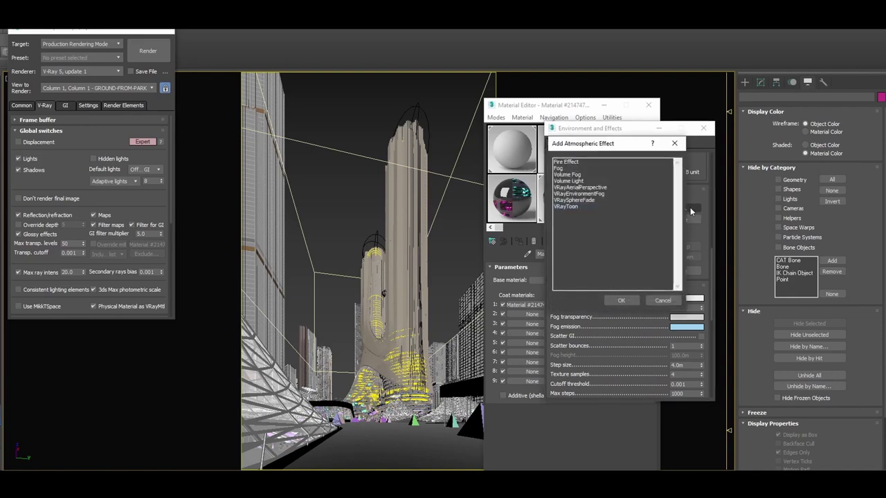
double_click(594, 194)
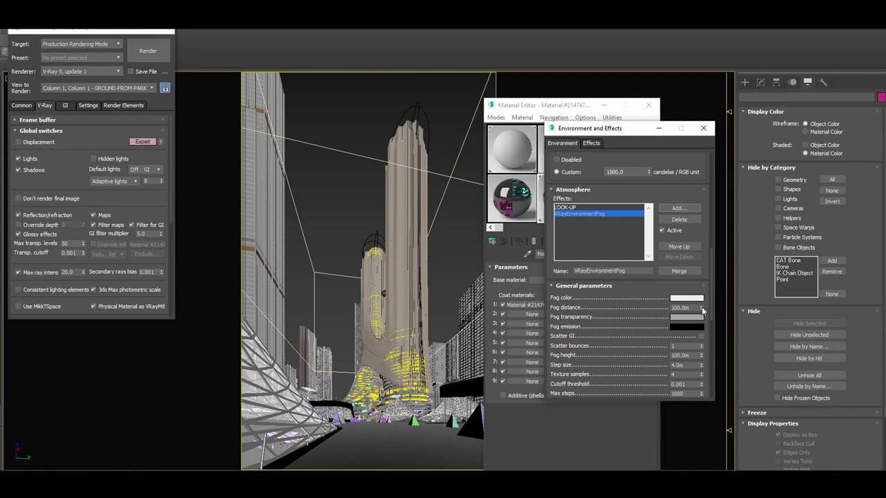
drag(701, 310, 699, 230)
drag(702, 358, 699, 182)
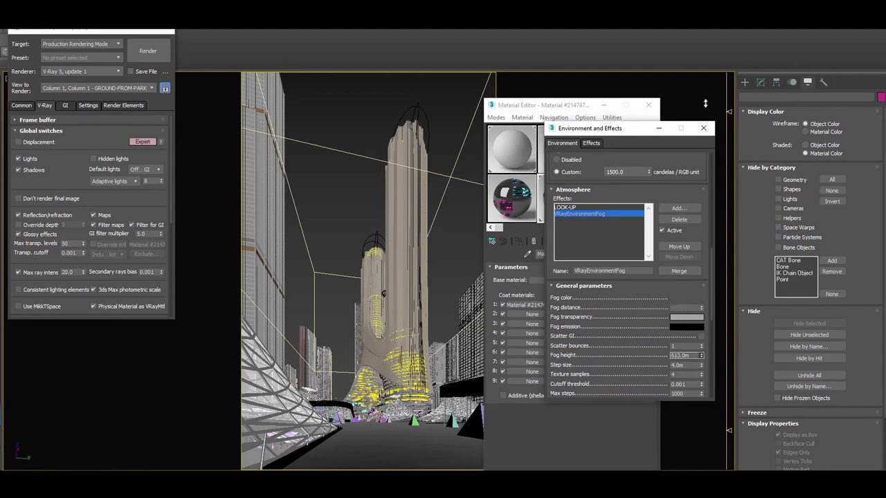
- Give the new environment fog a neutral grey emission colour and increase its fog distance to about 337 m
click(681, 328)
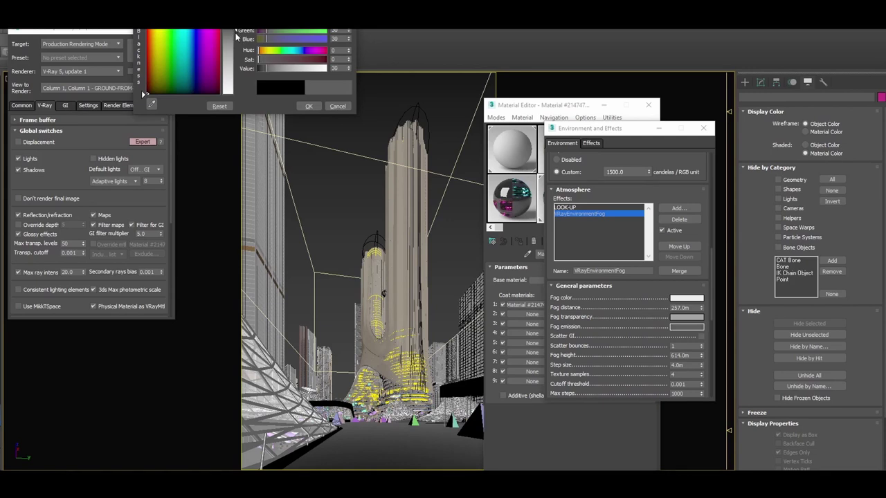
drag(235, 34, 234, 45)
click(309, 106)
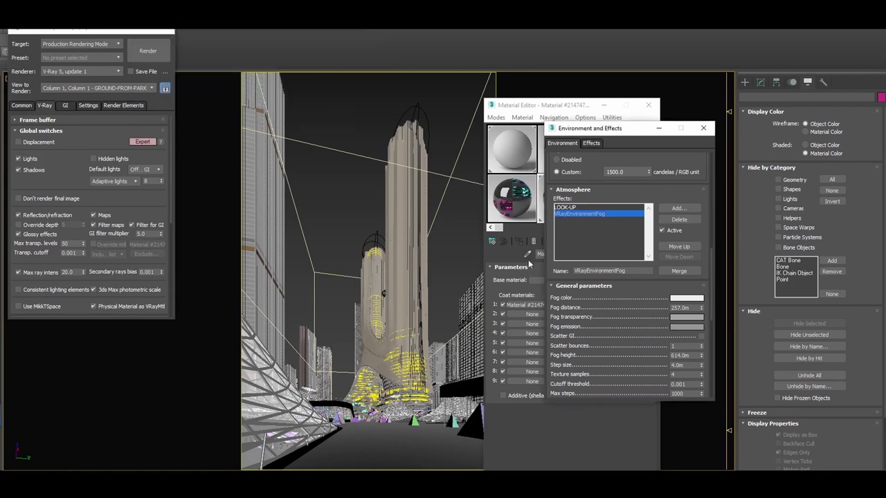
drag(703, 311, 701, 293)
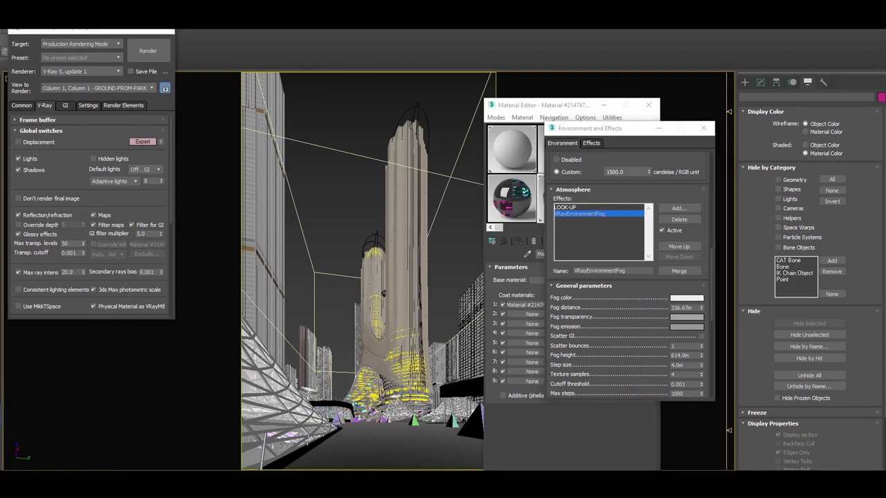
- Make the TOWER-LIGHT-UP light layer visible and turn off denoiser calculation for the preview render
click(436, 53)
click(319, 139)
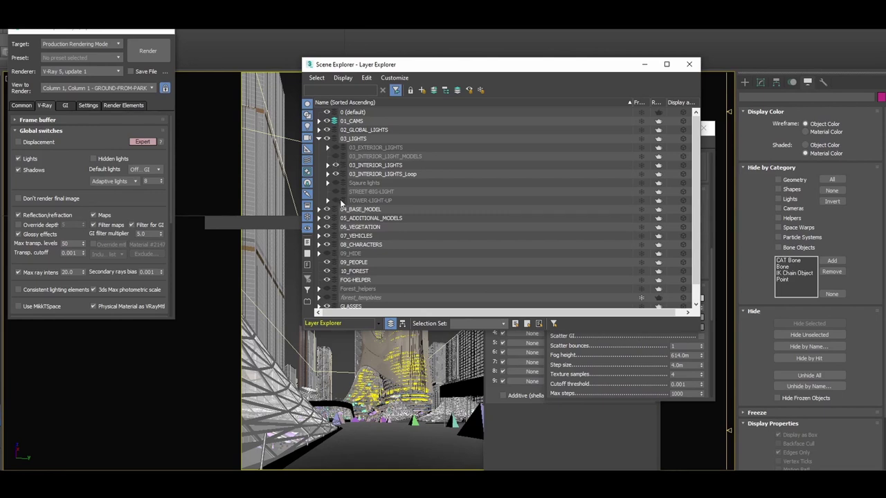
click(335, 200)
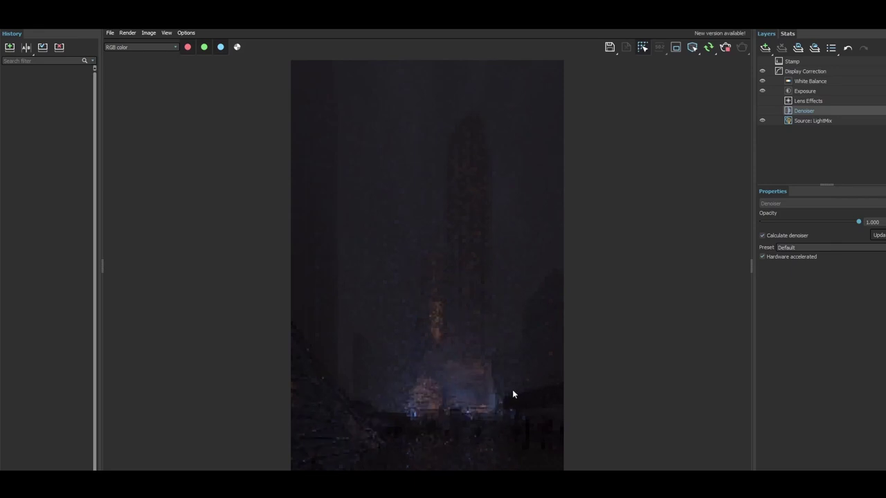
scroll(425, 402, up, 2)
scroll(444, 407, down, 2)
click(763, 235)
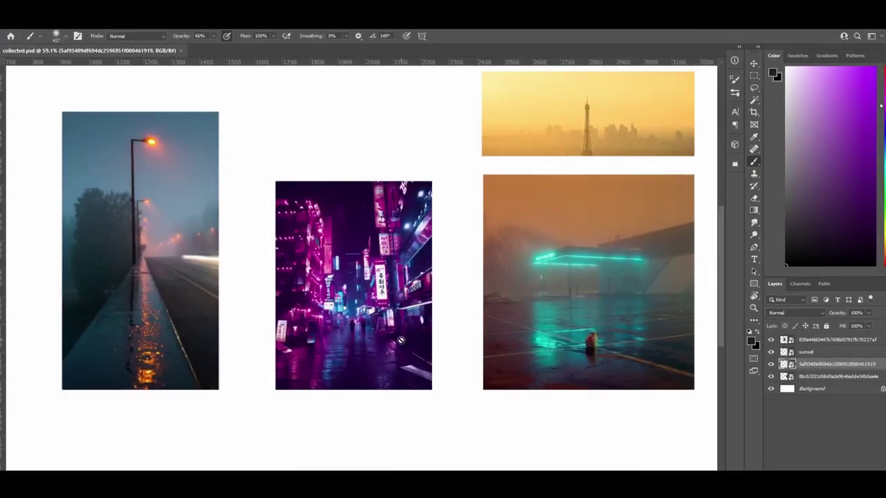
alt+scroll(455, 298, down, 3)
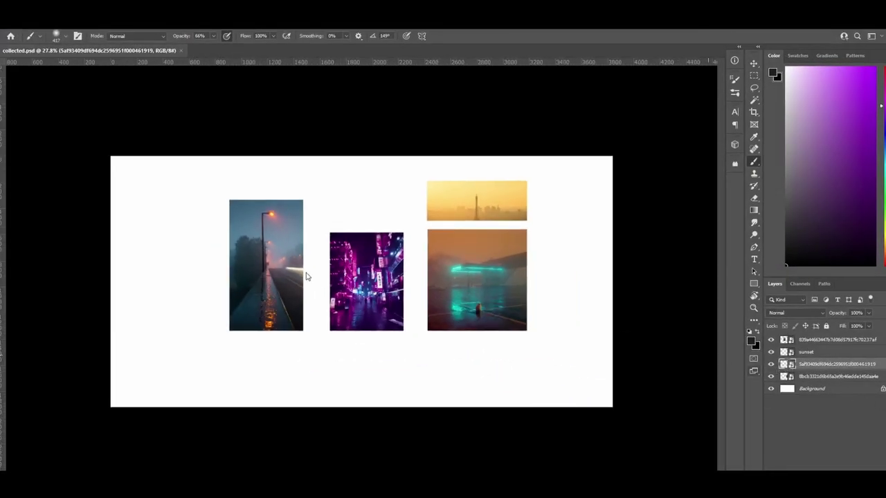
key(ctrl+t)
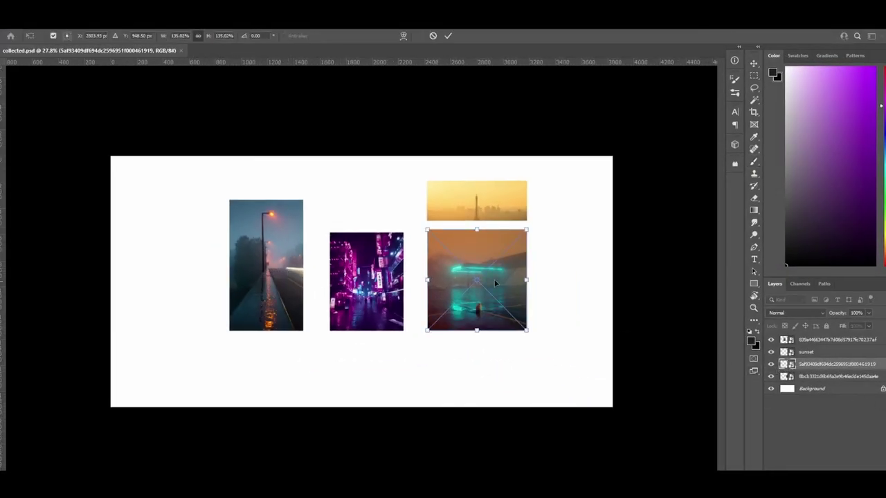
key(Return)
ctrl+click(834, 377)
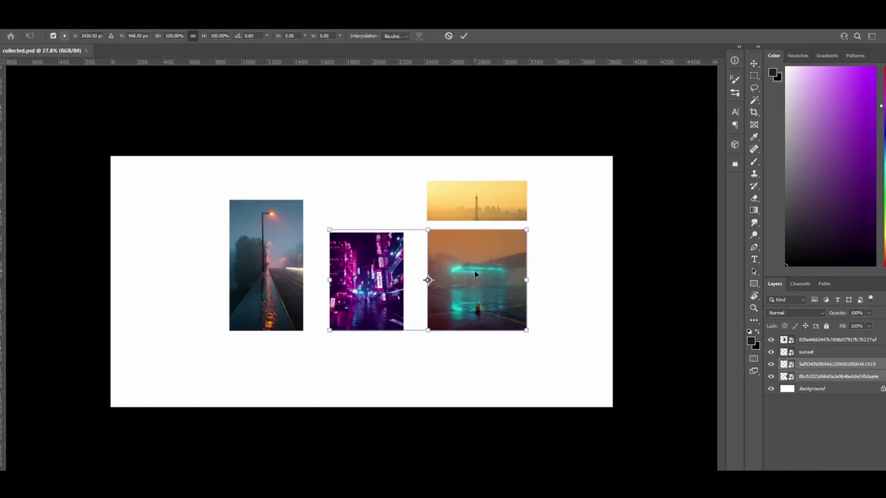
- In the Photoshop reference board, move the sunset and neon parking-lot images together to the right, away from the purple street image
click(802, 354)
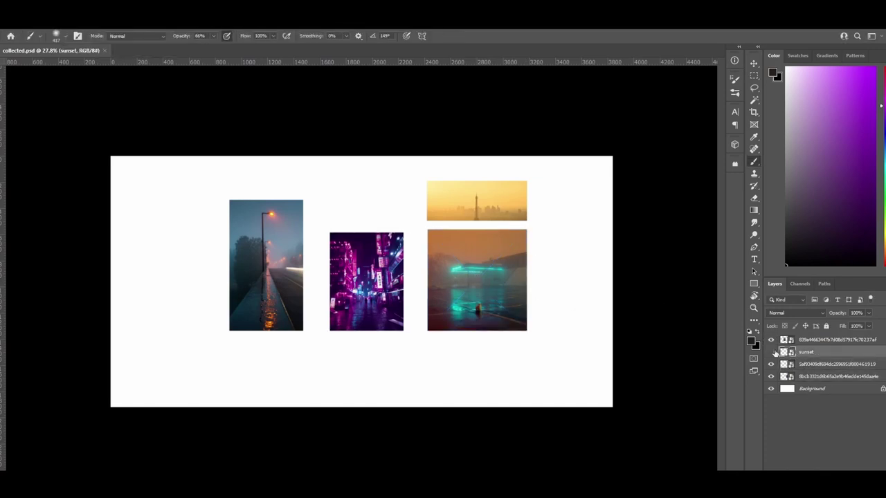
click(771, 352)
click(771, 352)
click(771, 365)
click(771, 365)
ctrl+click(821, 365)
ctrl+drag(516, 336, 584, 336)
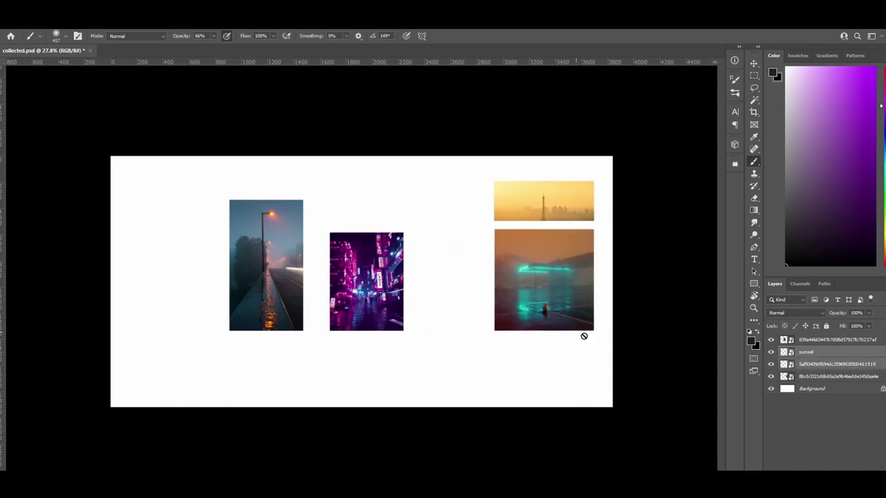
- Turn on auto-select for the Move tool and shift the street-lamp and purple street images left to space out the references
click(754, 63)
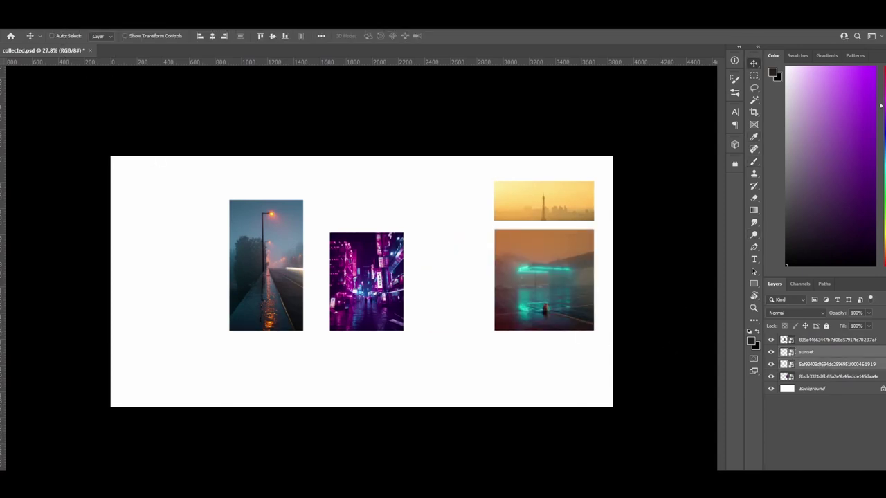
click(51, 35)
drag(250, 272, 185, 272)
drag(371, 290, 351, 290)
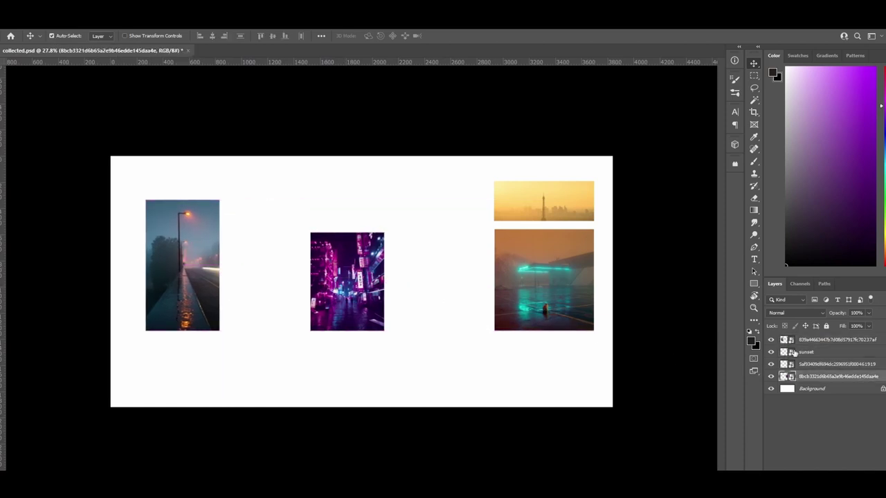
- Transform all four reference image layers together to raise them slightly on the canvas
shift+click(802, 377)
key(ctrl+t)
drag(571, 277, 572, 257)
key(Return)
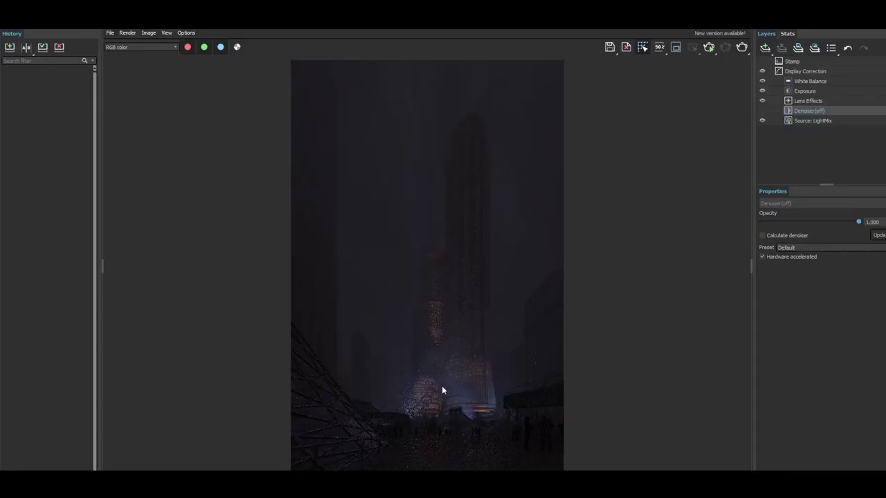
- Inspect the foggy tower render in the V-Ray Frame Buffer and adjust its Exposure correction
scroll(442, 391, up, 5)
scroll(436, 391, down, 5)
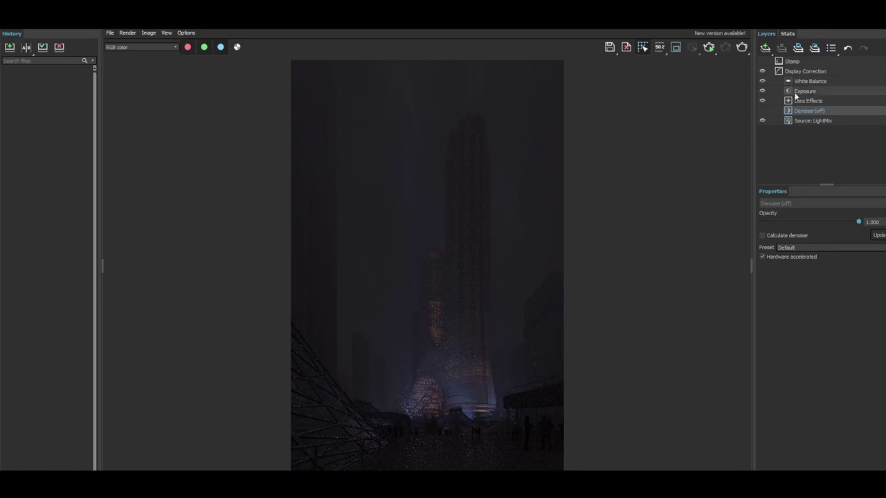
click(807, 90)
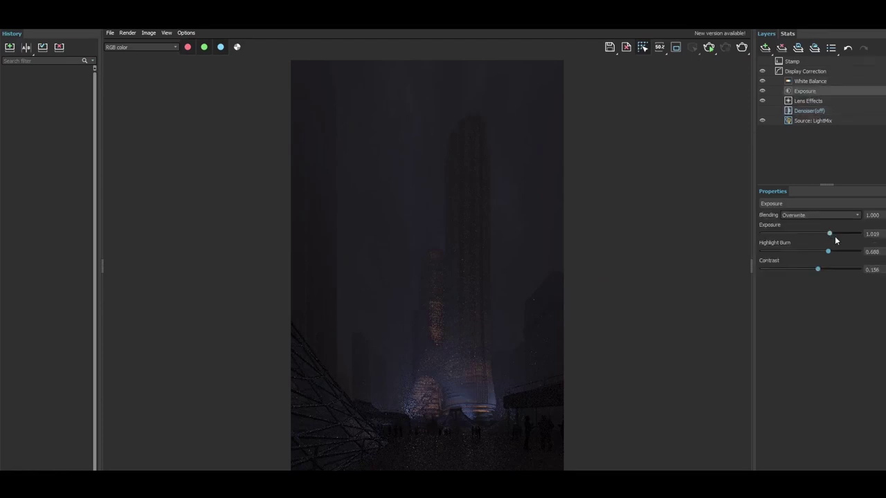
drag(835, 236, 817, 239)
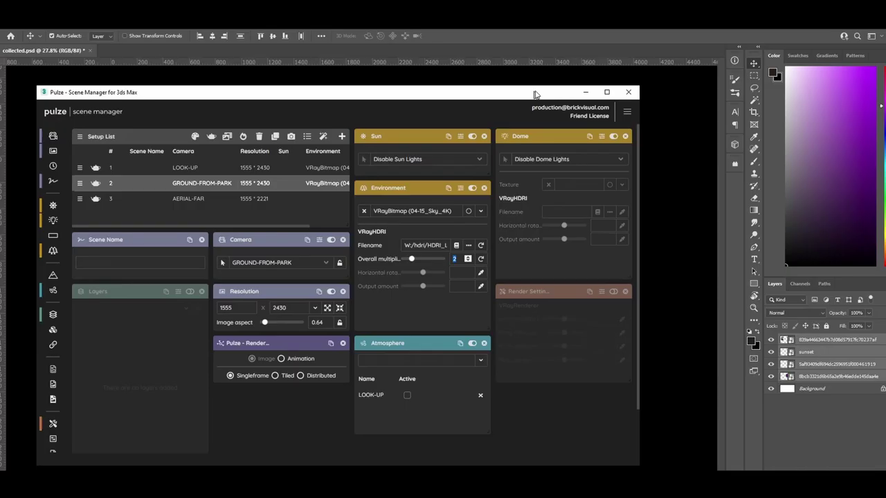
- Activate the AERIAL-FAR setup in Pulze Scene Manager and examine the sunset and neon parking-lot references in Photoshop
drag(535, 93, 551, 92)
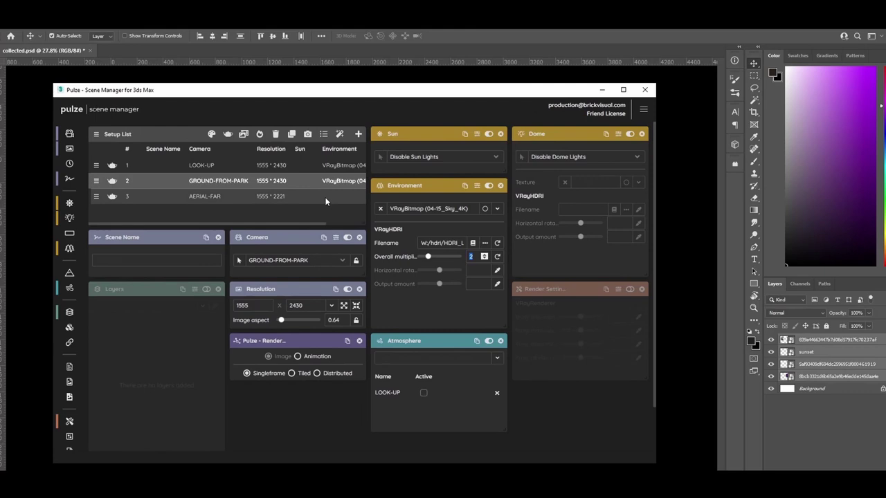
click(258, 201)
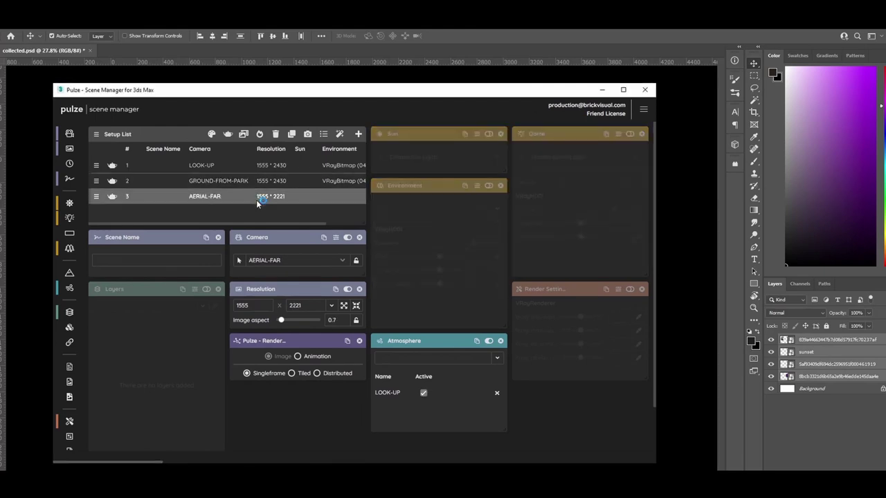
click(500, 37)
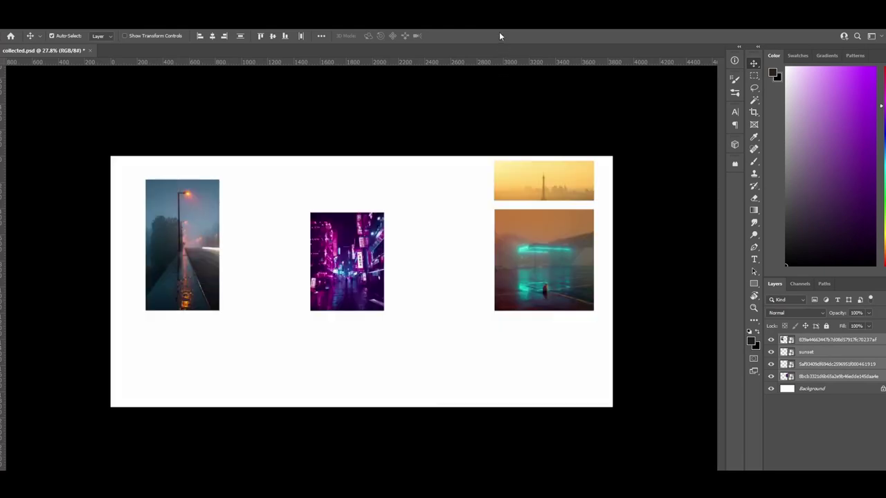
alt+scroll(588, 196, up, 5)
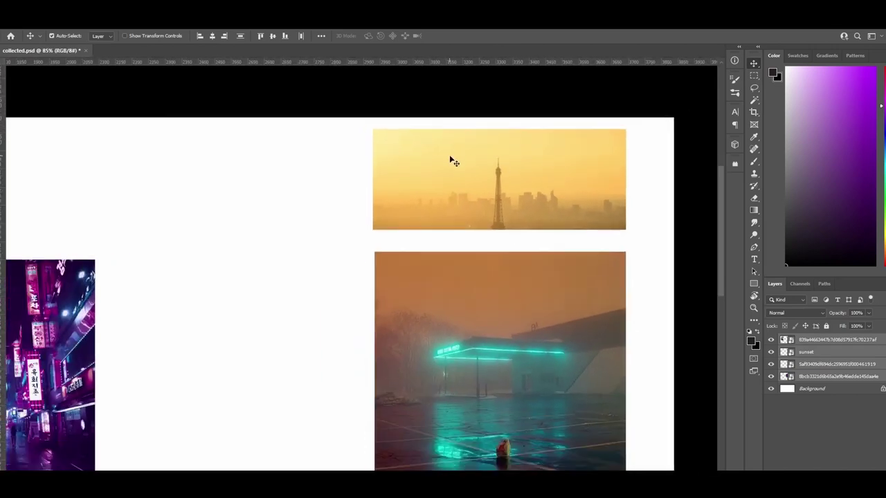
- Switch to 3ds Max, place a VRaySun west of the city in the Top view, and add a VRaySky environment map
alt+scroll(578, 180, up, 3)
key(alt+Tab)
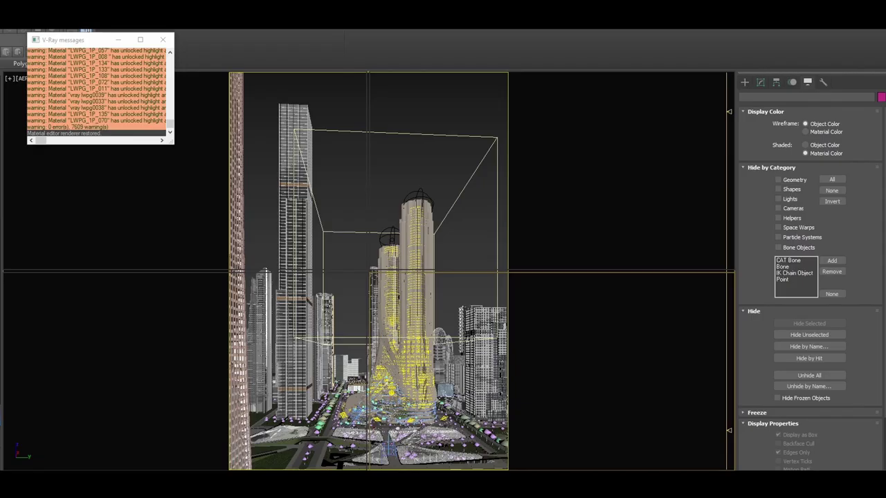
key(alt+w)
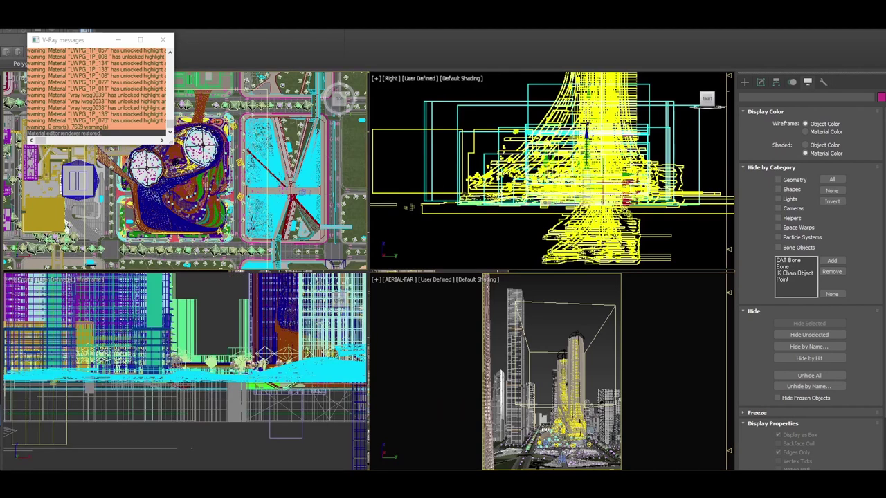
scroll(173, 186, down, 4)
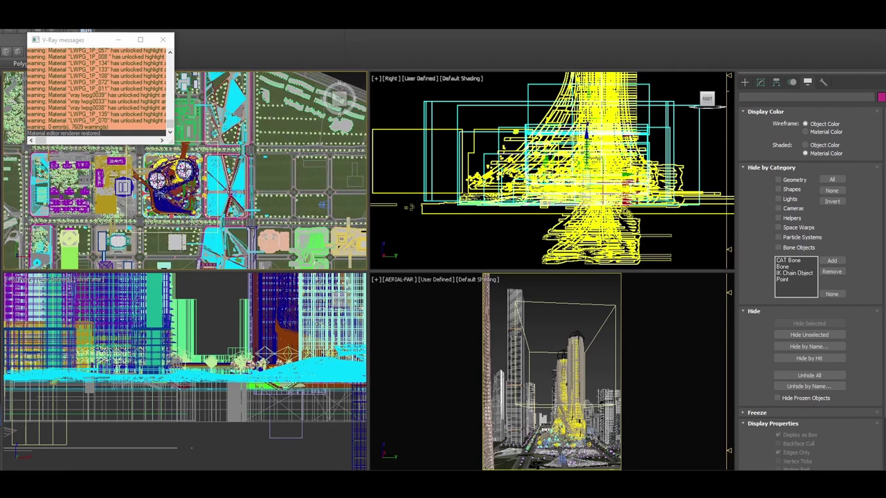
scroll(163, 194, down, 3)
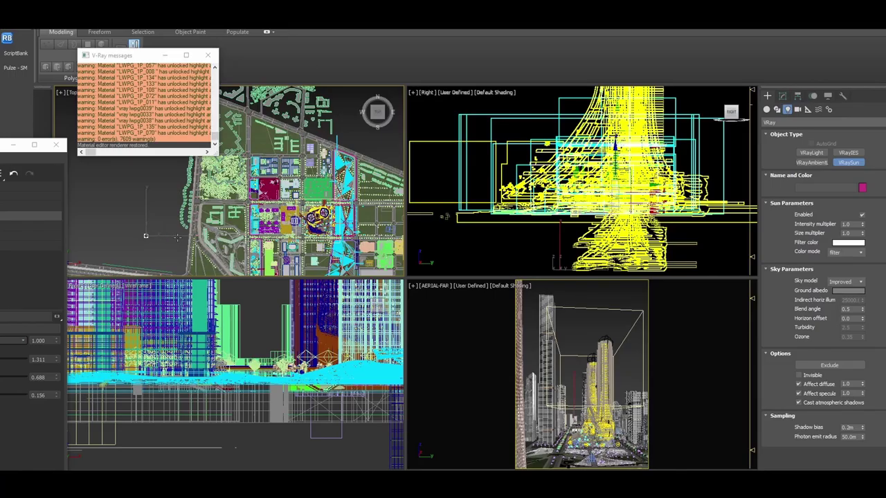
drag(177, 237, 177, 238)
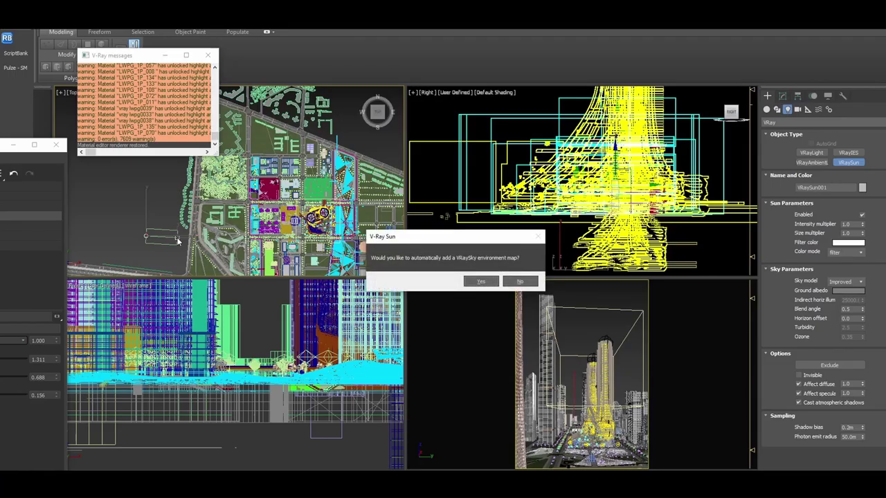
click(480, 282)
click(481, 285)
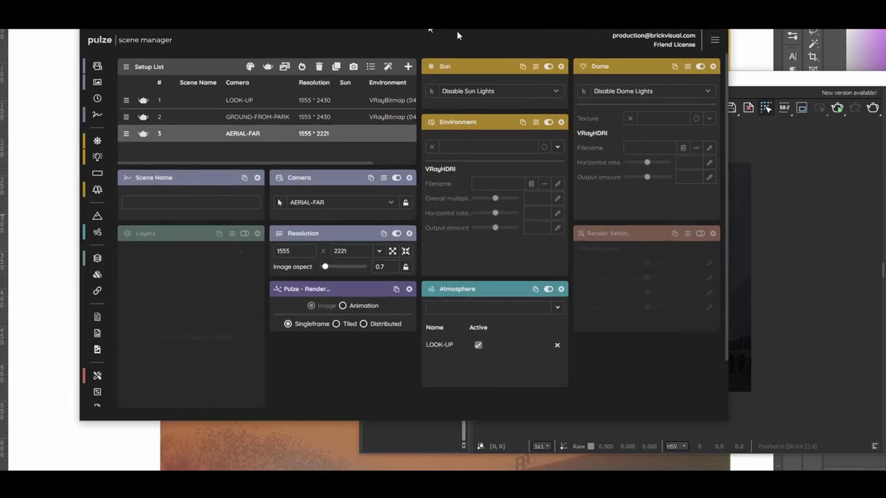
- Assign VRaySun001 and the VRaySky environment to the AERIAL-FAR setup in Pulze Scene Manager
drag(456, 35, 578, 82)
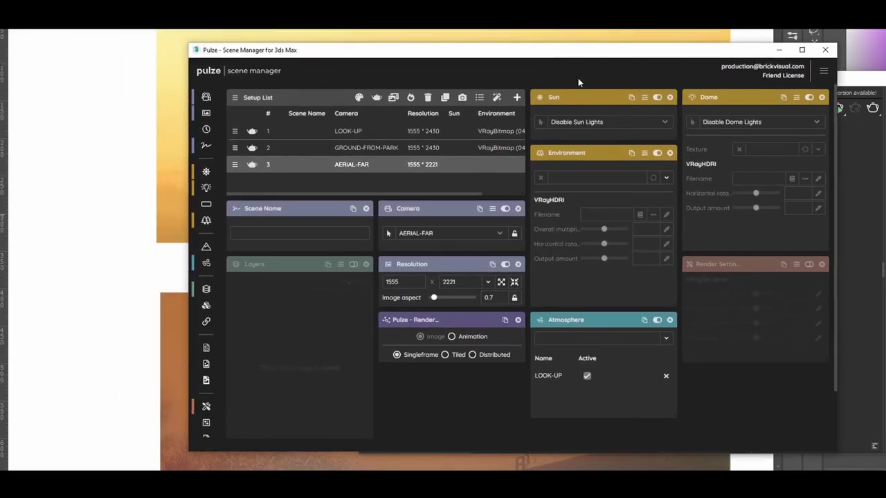
click(665, 129)
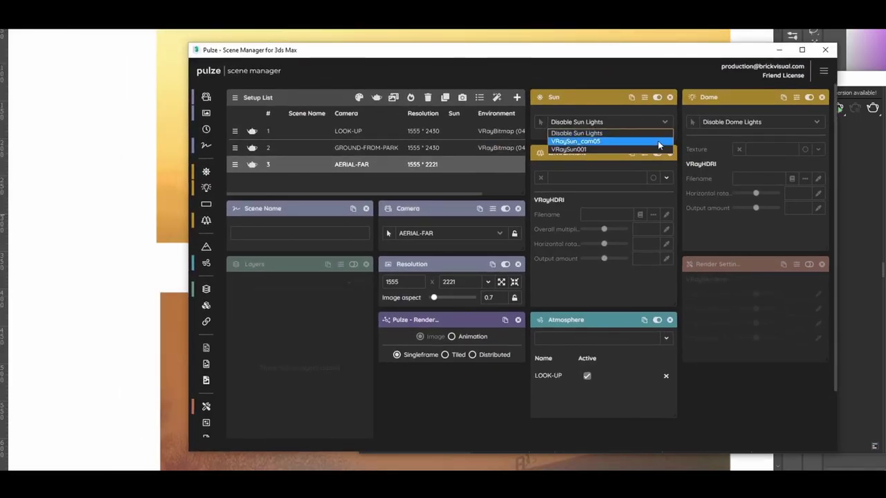
click(575, 142)
click(576, 149)
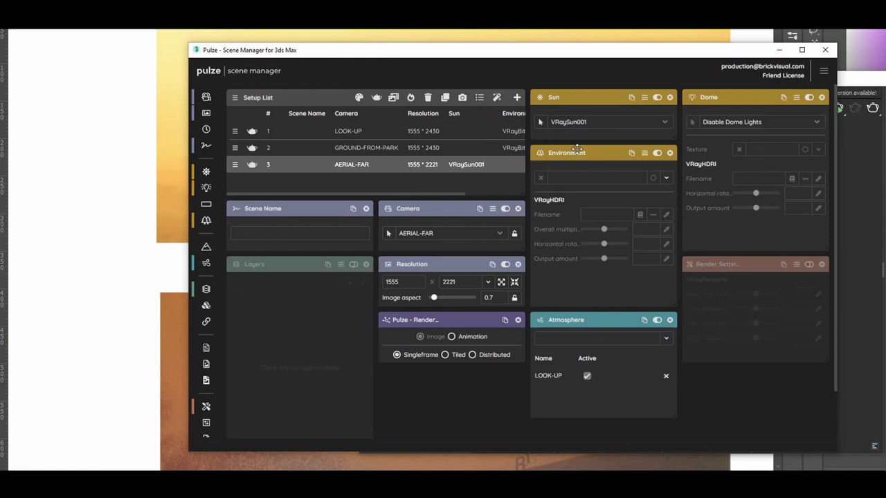
click(666, 178)
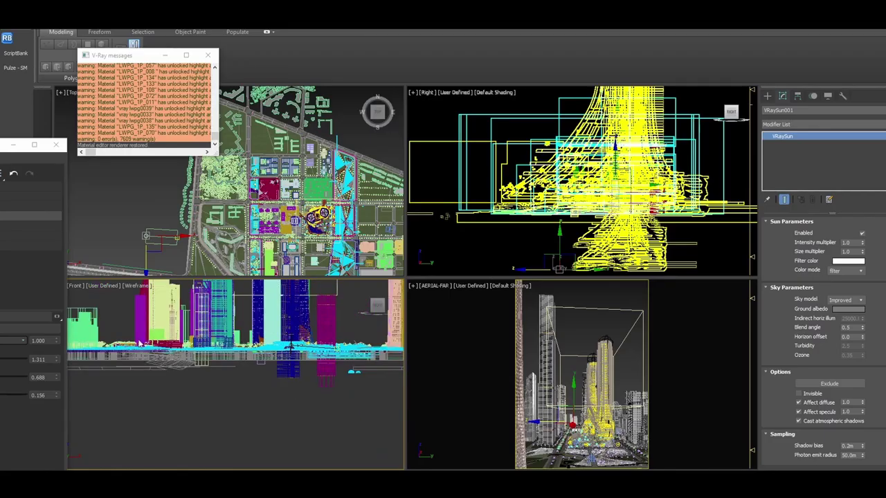
- Raise VRaySun001 slightly above its target in the Front view for a low sunset angle
scroll(217, 372, up, 1)
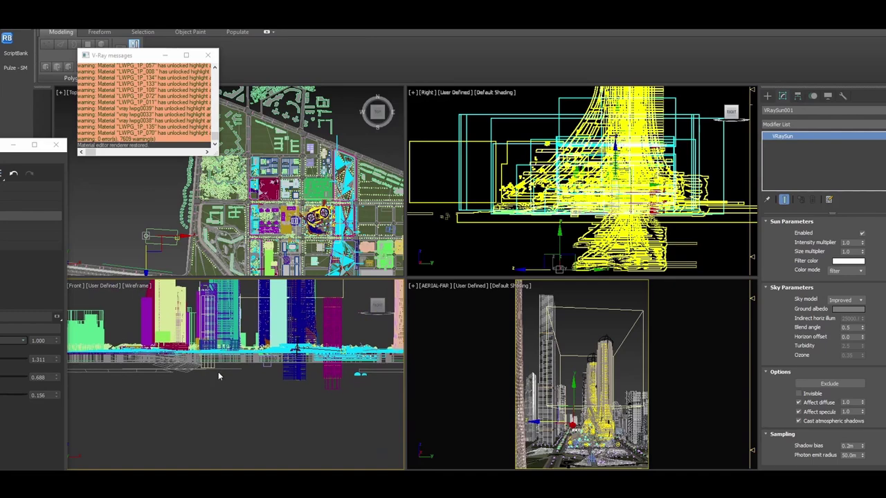
scroll(218, 371, up, 1)
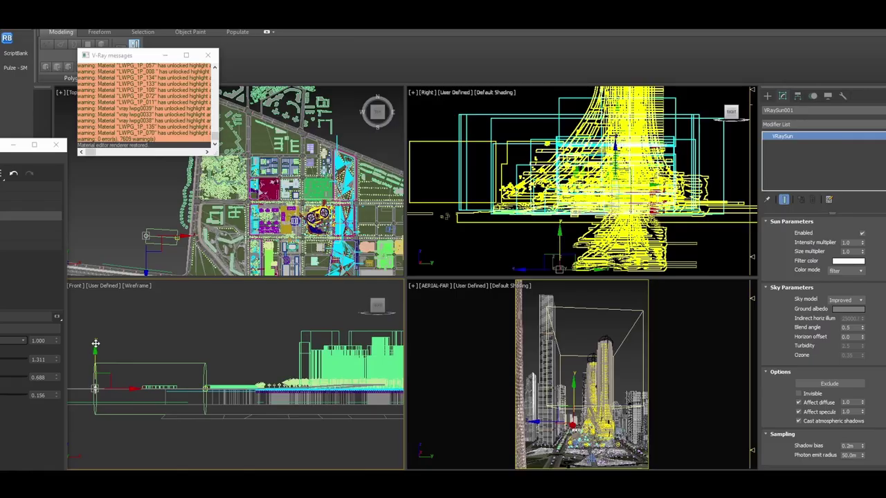
drag(96, 344, 96, 328)
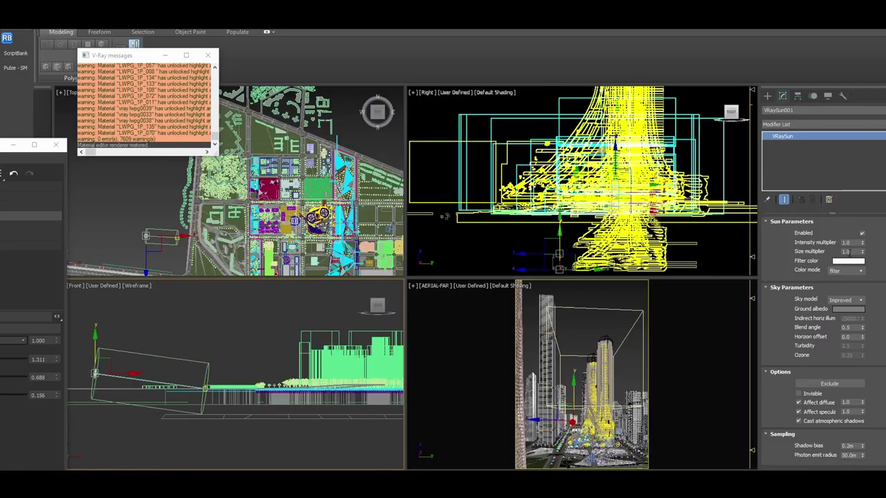
- Open the Environment and Effects settings and make the AERIAL-FAR camera view active
click(447, 217)
key(8)
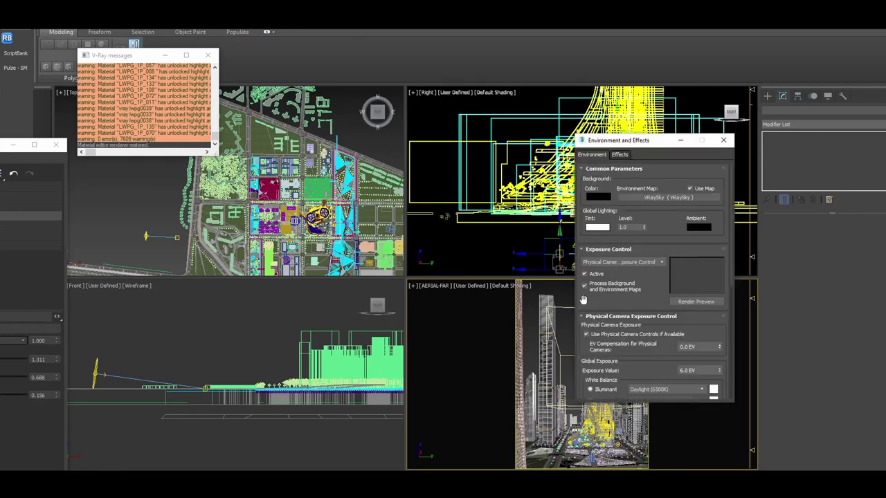
drag(623, 140, 278, 108)
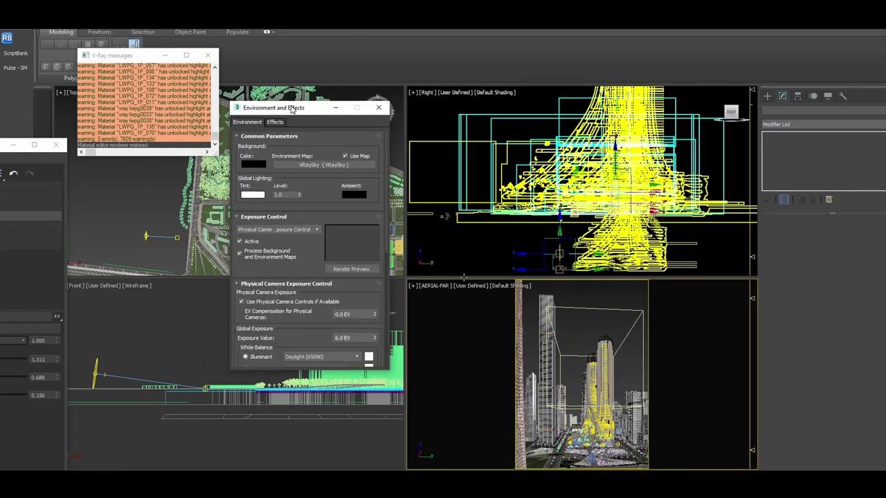
click(580, 325)
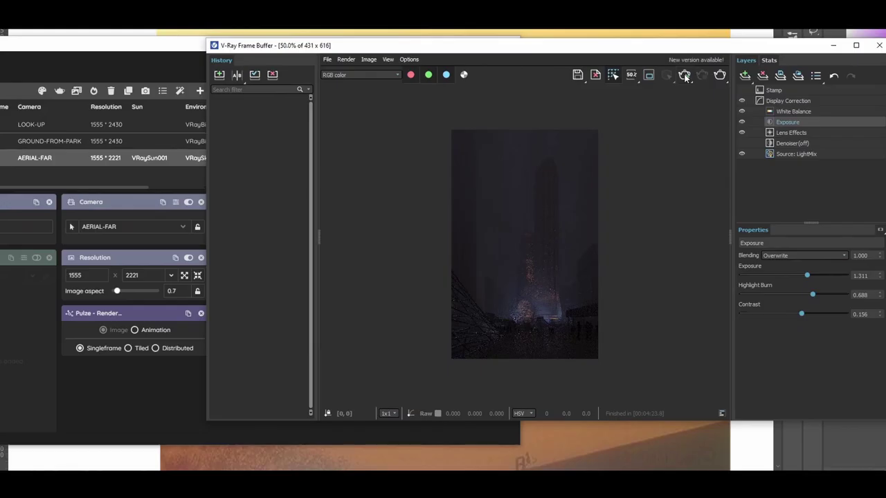
- Start an interactive V-Ray render of the AERIAL-FAR view and examine the light around the tower bases
click(685, 76)
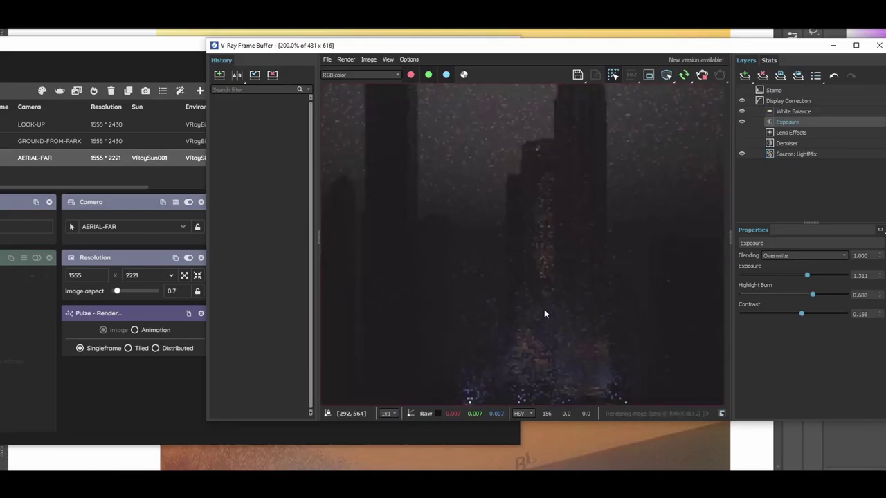
scroll(545, 308, down, 3)
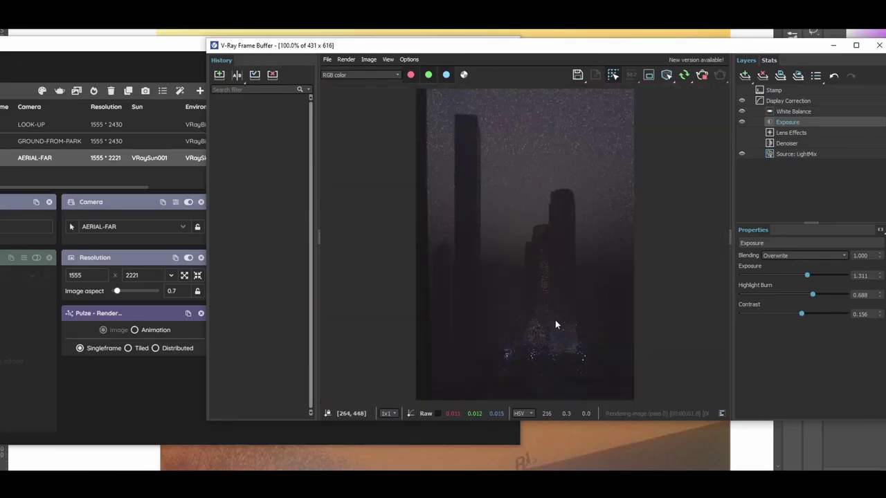
scroll(581, 369, up, 1)
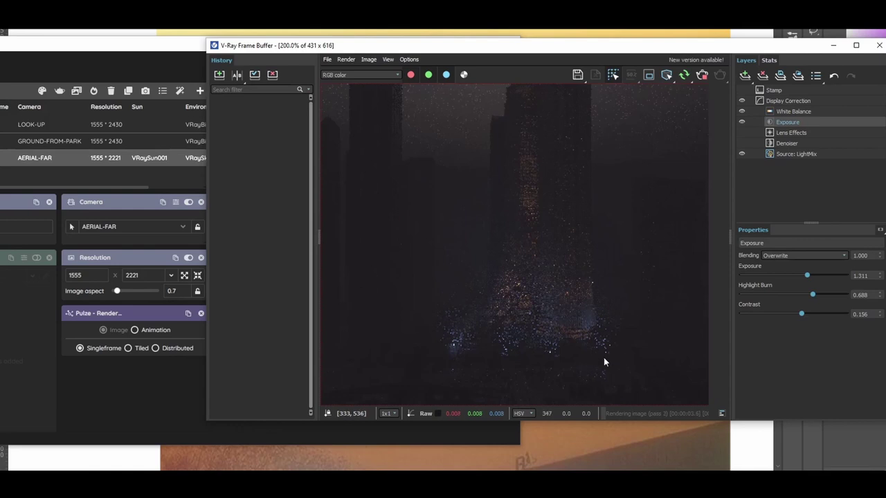
scroll(602, 362, down, 1)
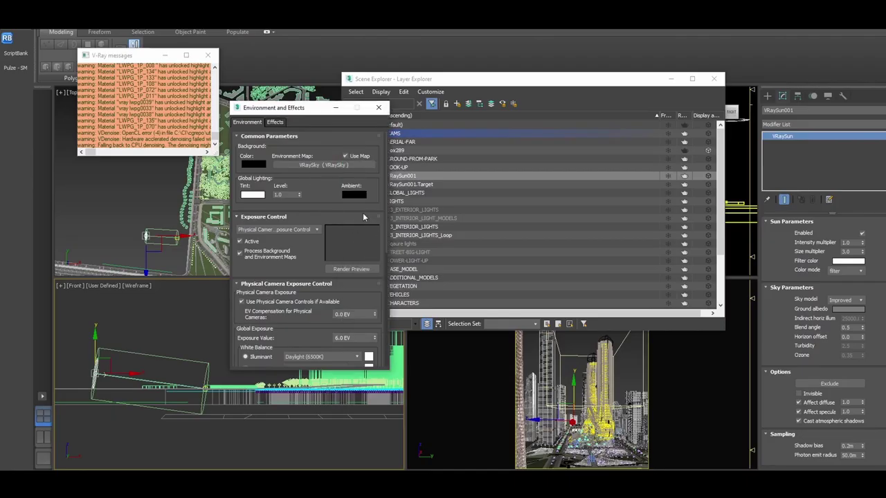
- Rename the existing VRayEnvironmentFog effect GROUND/NIGHT and deactivate both the LOOK-UP and GROUND/NIGHT fogs for the AERIAL-FAR setup
scroll(361, 206, down, 5)
click(294, 351)
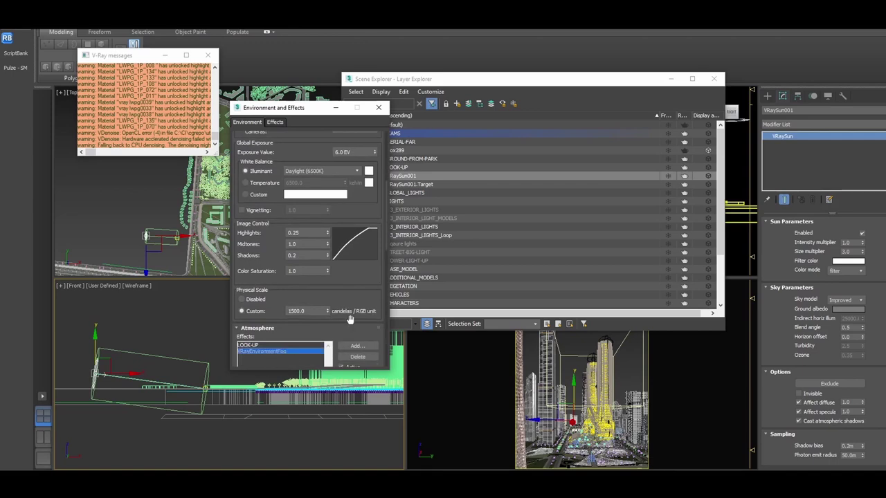
scroll(294, 350, down, 5)
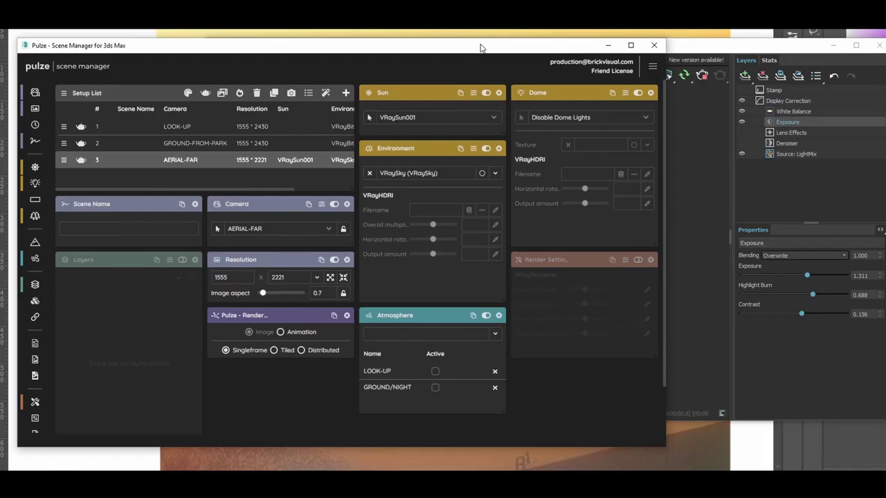
drag(482, 48, 289, 49)
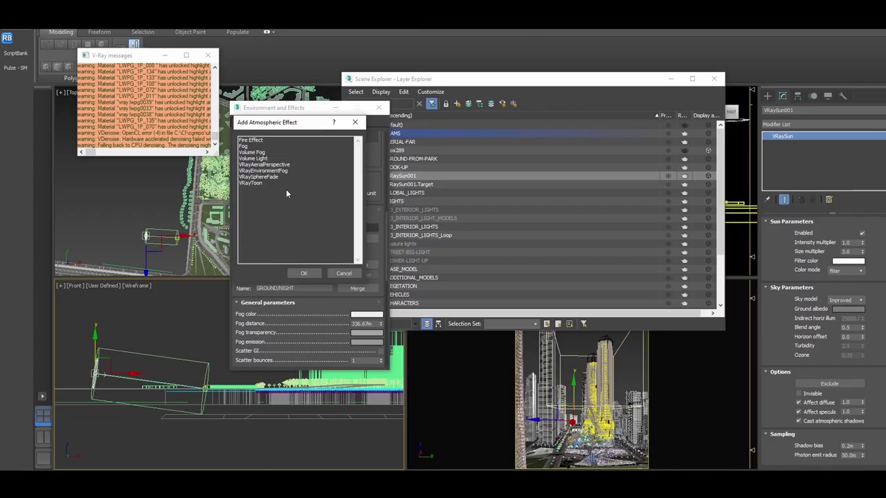
- Add a VRayEnvironmentFog named SUNSET with beige emission, transparency value 183, fog distance 179.08 m and fog height 179.0 m
double_click(273, 170)
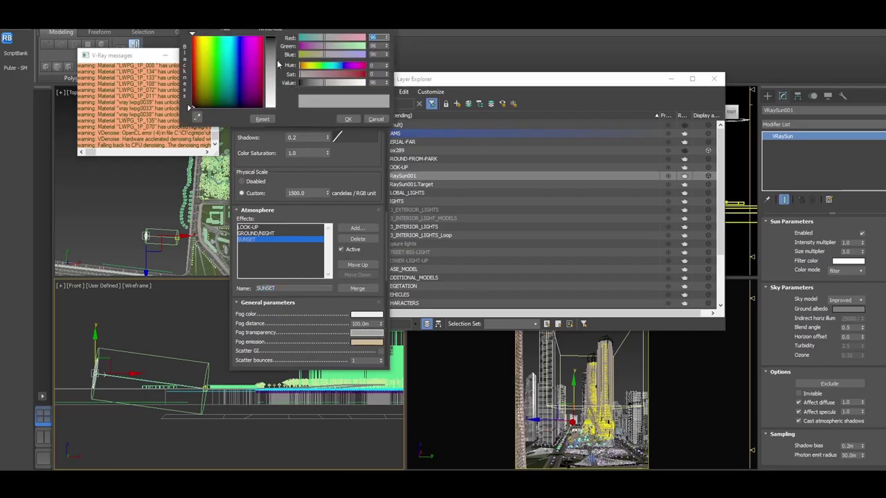
drag(277, 65, 275, 90)
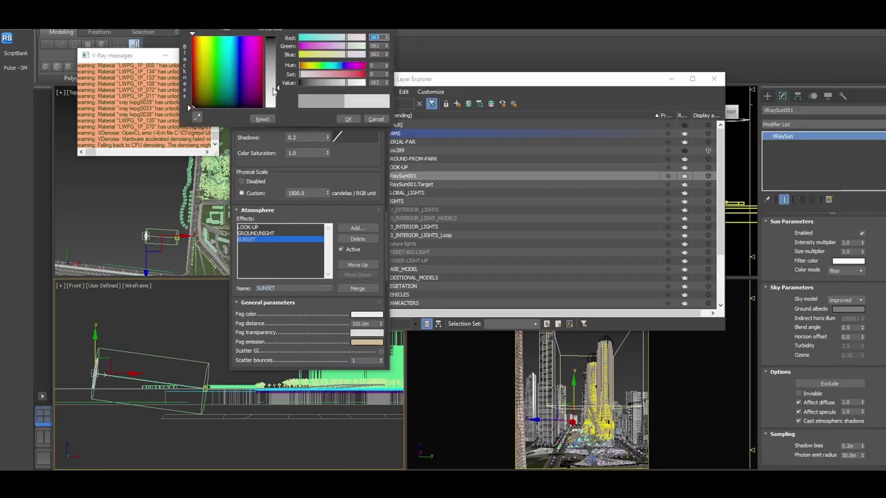
click(348, 119)
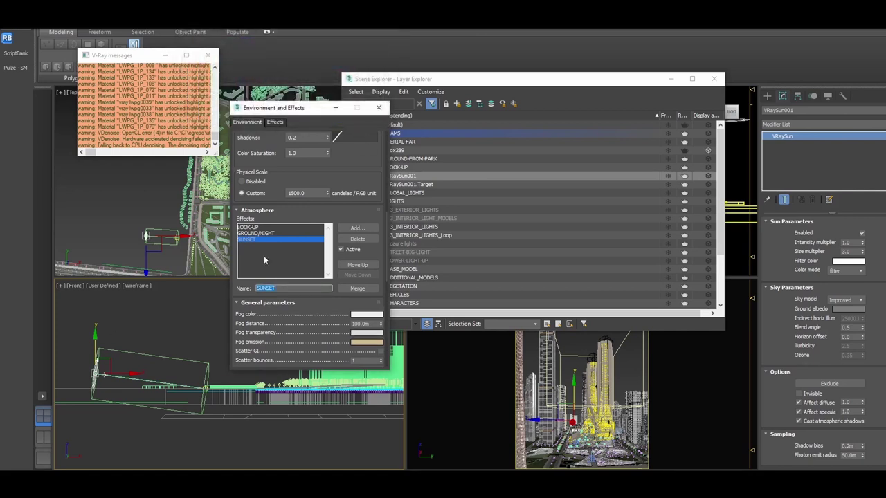
mouse_move(382, 325)
mouse_down()
mouse_move(384, 305)
mouse_move(380, 314)
mouse_up()
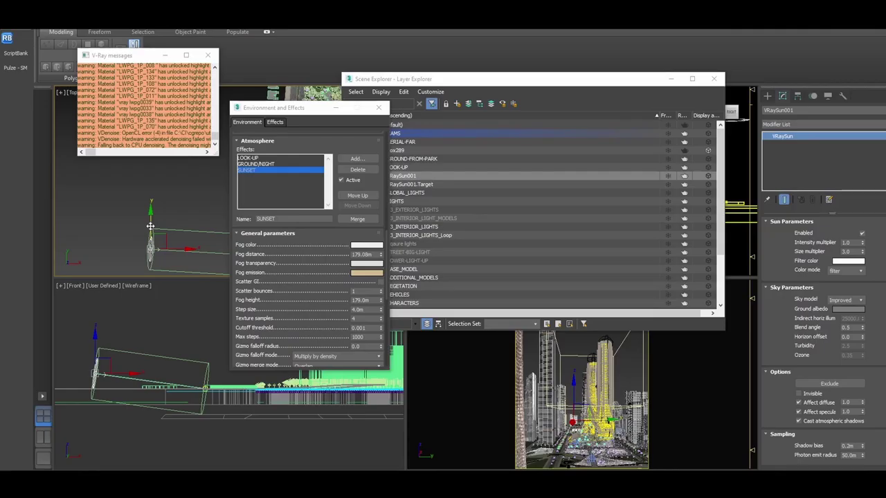
- Shift VRaySun001 slightly in the Top view and check its position between the towers in the render
drag(150, 226, 150, 231)
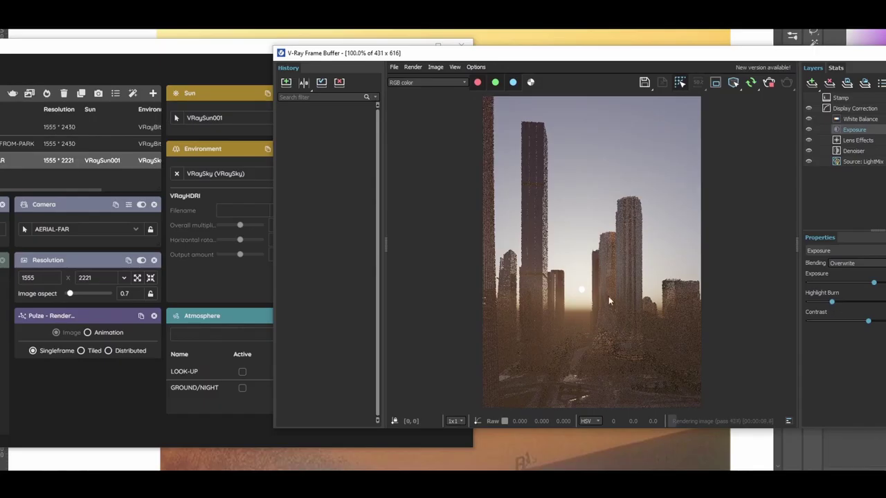
scroll(572, 297, up, 1)
scroll(574, 297, down, 1)
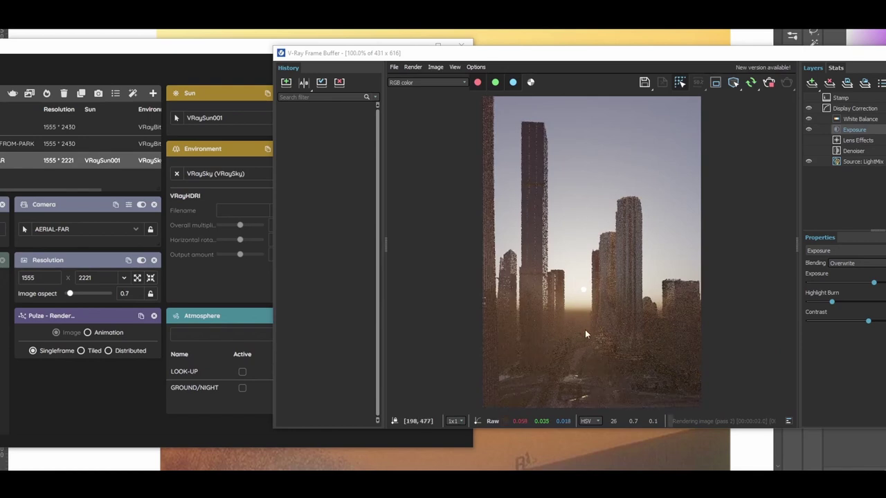
- Select the White Balance correction and inspect the haze around the sun and towers up close
click(855, 121)
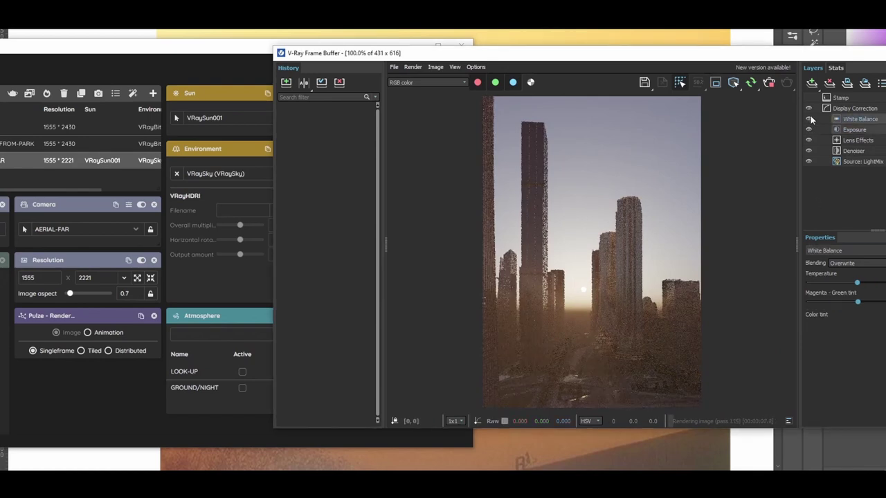
scroll(595, 309, up, 3)
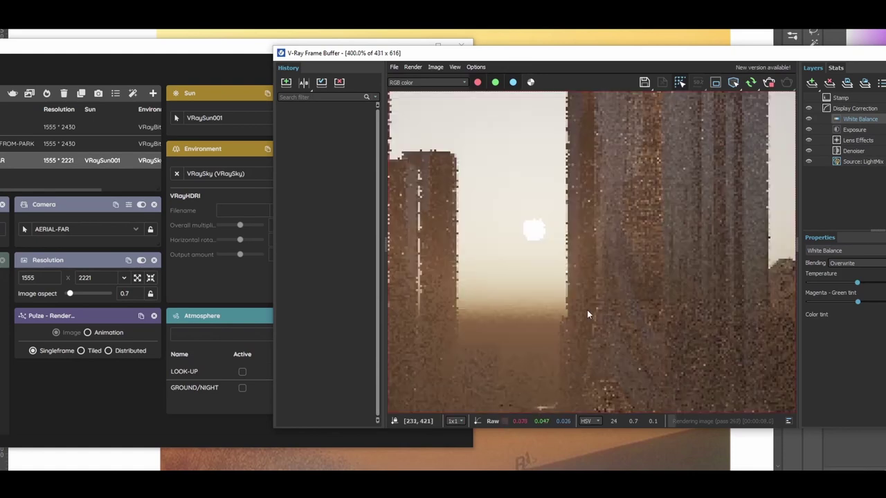
scroll(574, 308, down, 3)
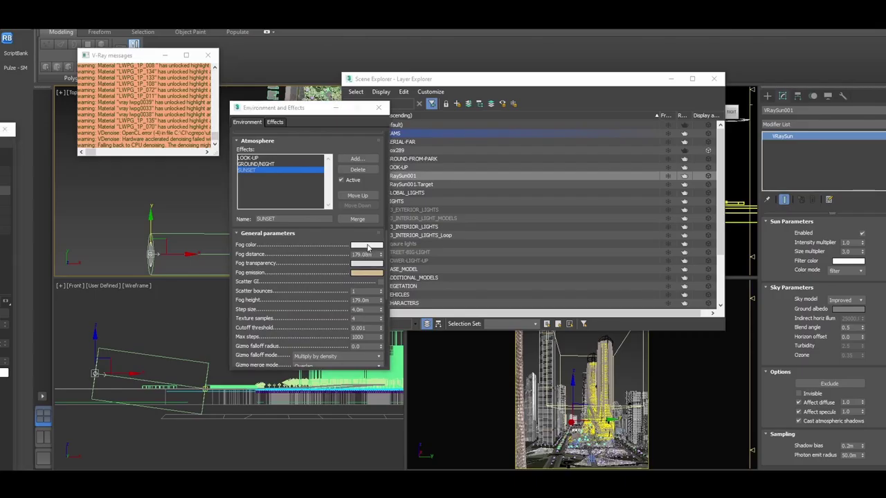
- Set the SUNSET fog color to a salmon tone with red 217, green 128 and blue 104
click(366, 245)
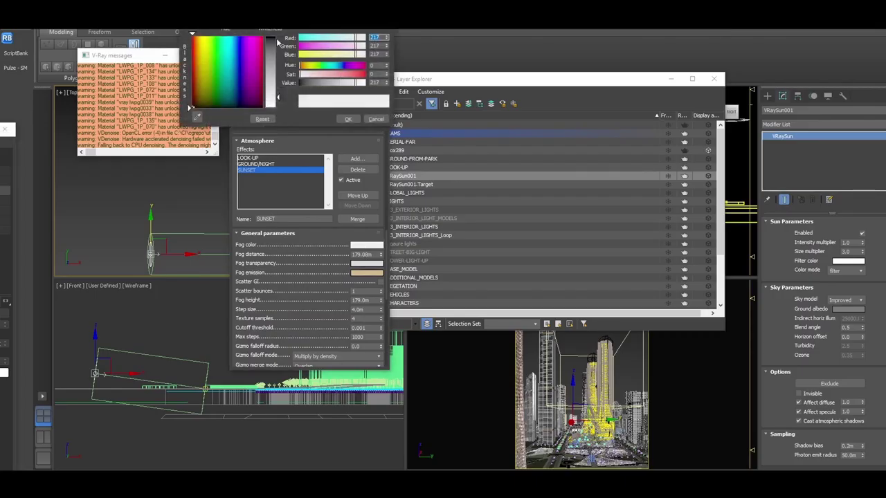
mouse_move(326, 67)
mouse_down()
mouse_move(309, 71)
mouse_move(325, 67)
mouse_up()
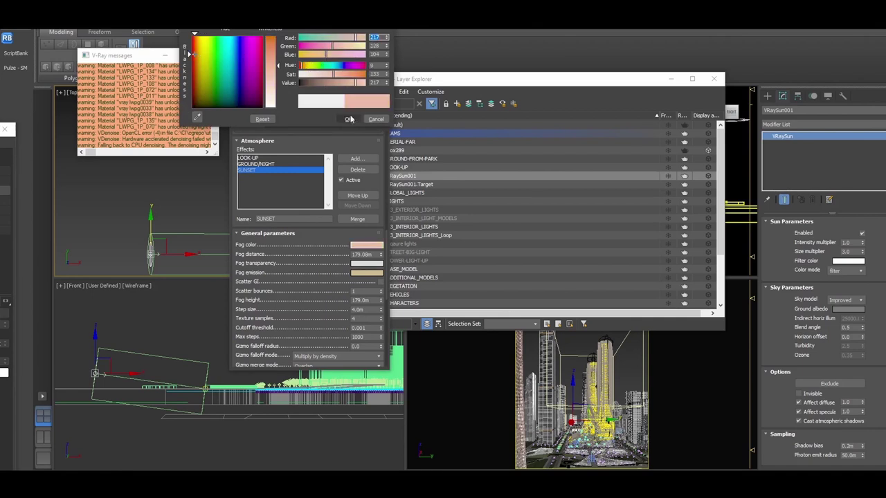
click(348, 119)
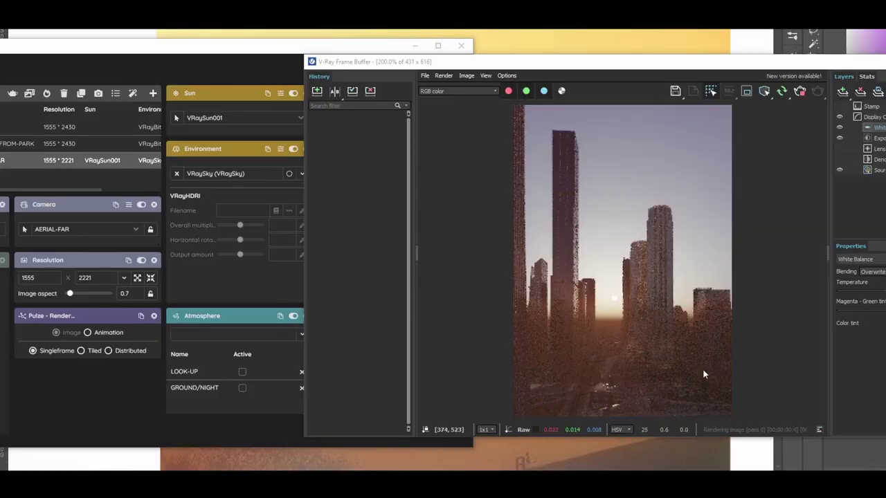
- Inspect the salmon haze around the sun, streets and towers in the AERIAL-FAR test render
scroll(461, 161, down, 2)
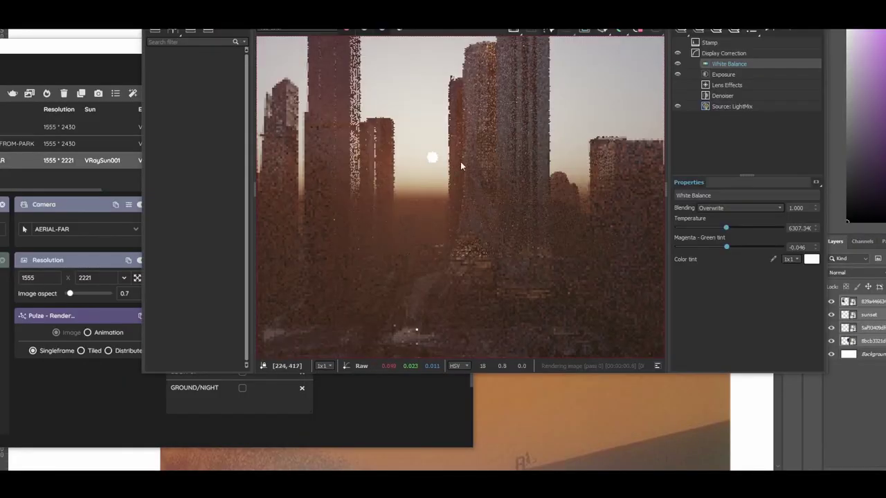
scroll(407, 201, up, 4)
scroll(469, 194, down, 2)
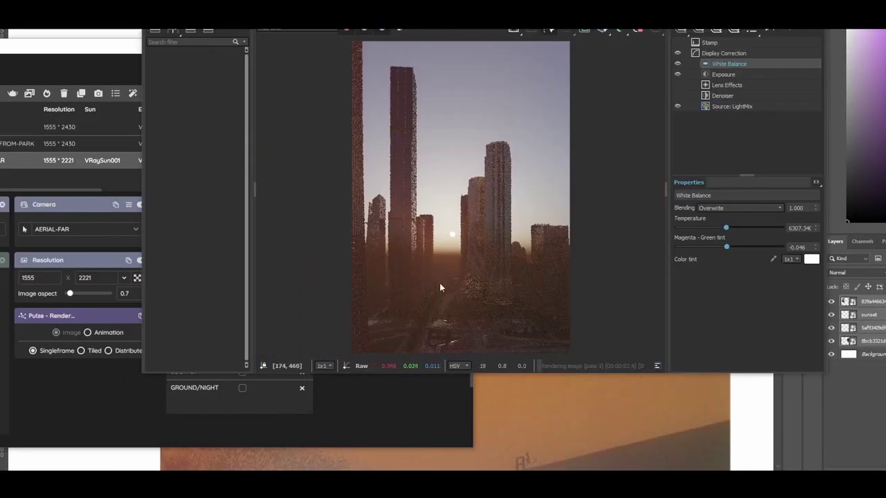
scroll(440, 283, up, 2)
scroll(486, 287, up, 2)
scroll(371, 165, down, 2)
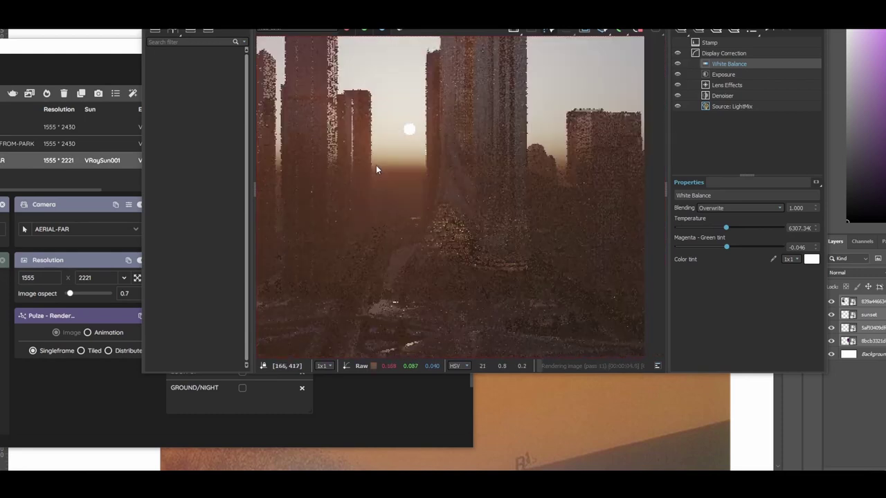
scroll(387, 190, down, 1)
scroll(480, 297, up, 2)
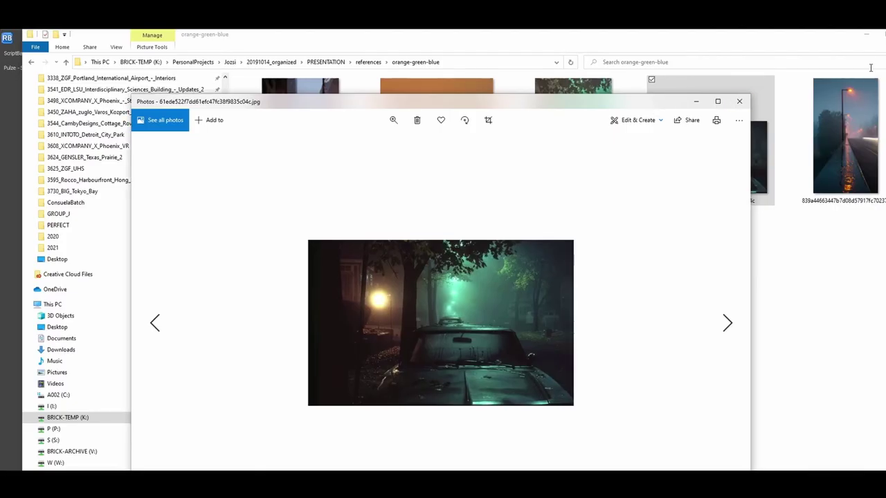
- Place the green foggy car photo on the reference board, enlarge it and position it below the orange and teal reference
click(865, 34)
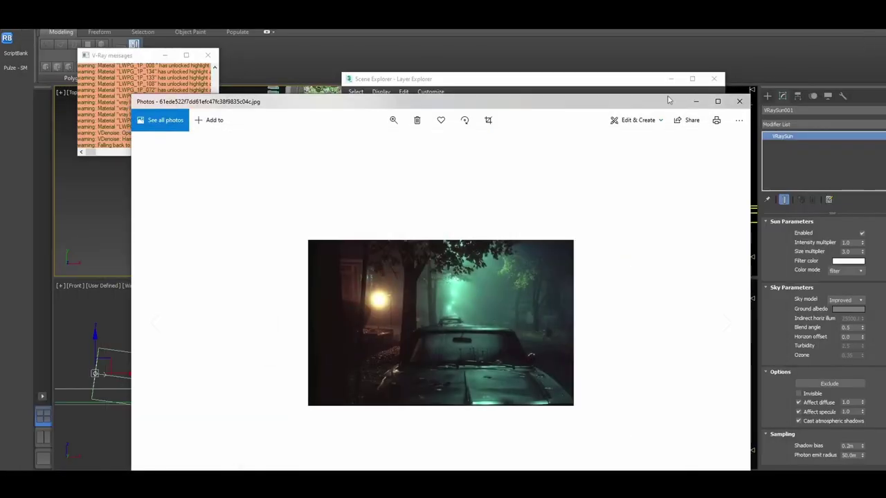
drag(660, 105, 604, 91)
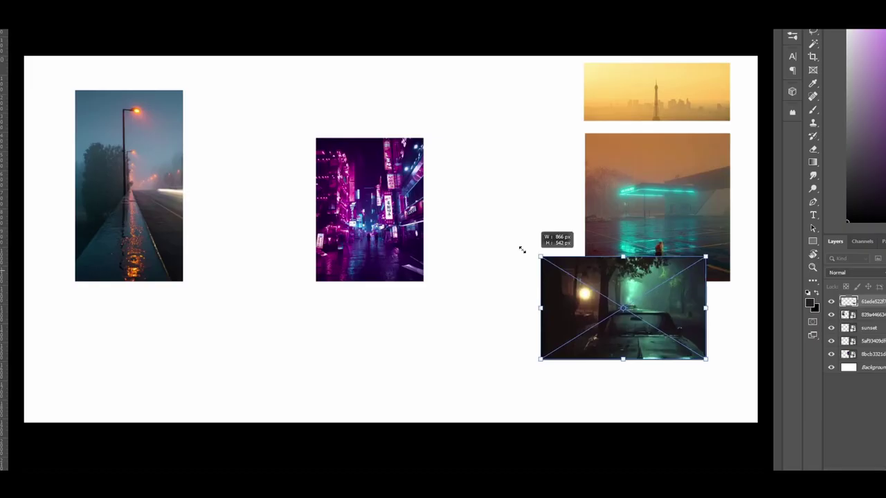
drag(521, 249, 502, 234)
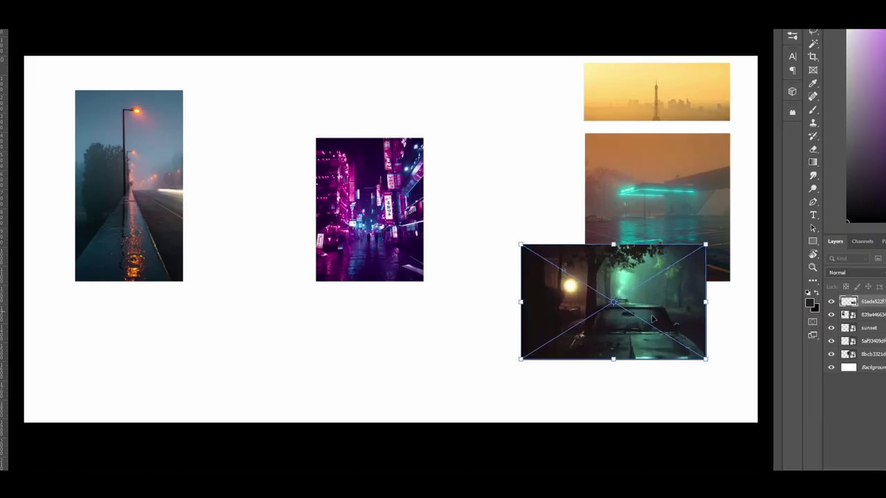
drag(623, 305, 662, 352)
key(Return)
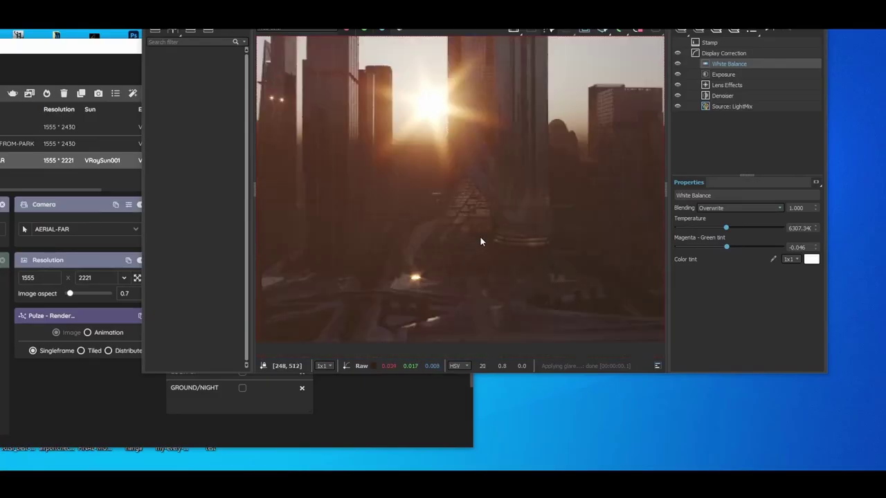
- Examine the denoised AERIAL-FAR render, comparing the sun glare and ground haze up close and in full
scroll(428, 225, down, 1)
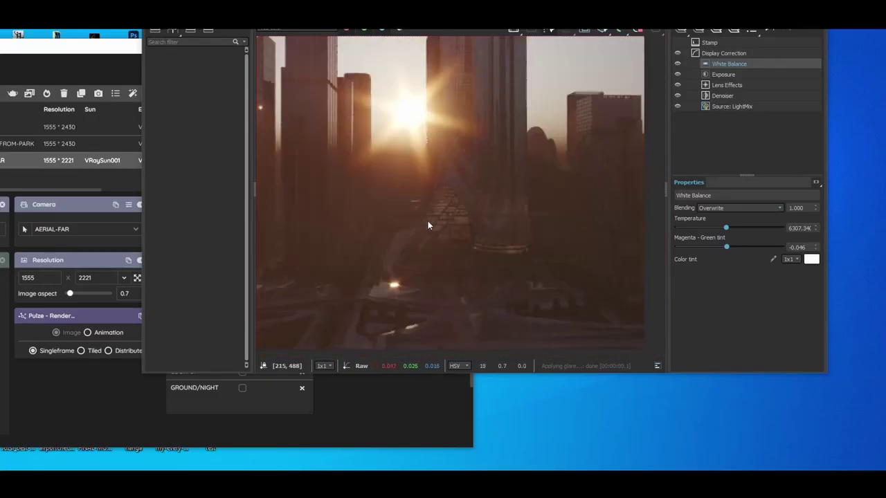
scroll(504, 245, down, 2)
scroll(472, 297, up, 2)
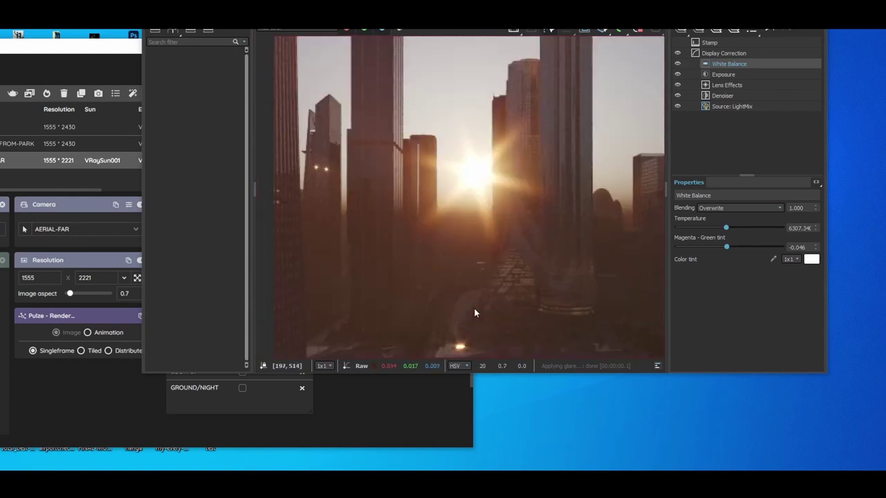
scroll(526, 270, up, 1)
scroll(486, 294, down, 1)
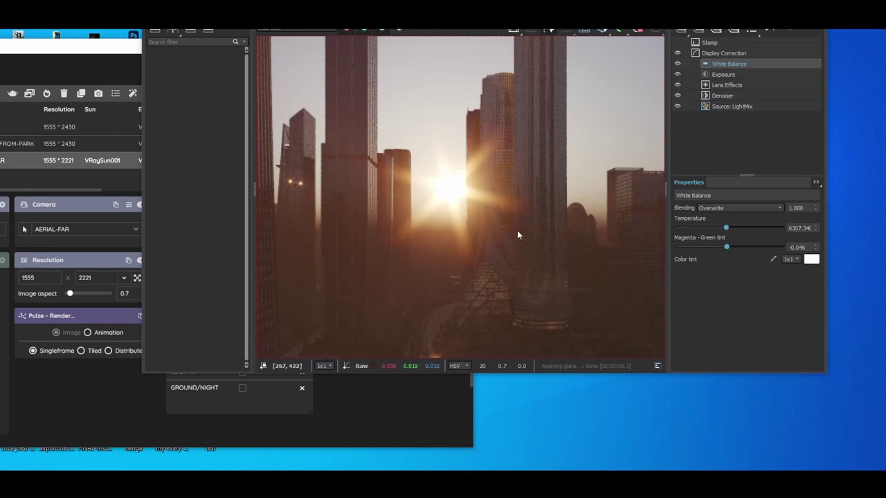
scroll(498, 245, down, 2)
scroll(443, 247, up, 2)
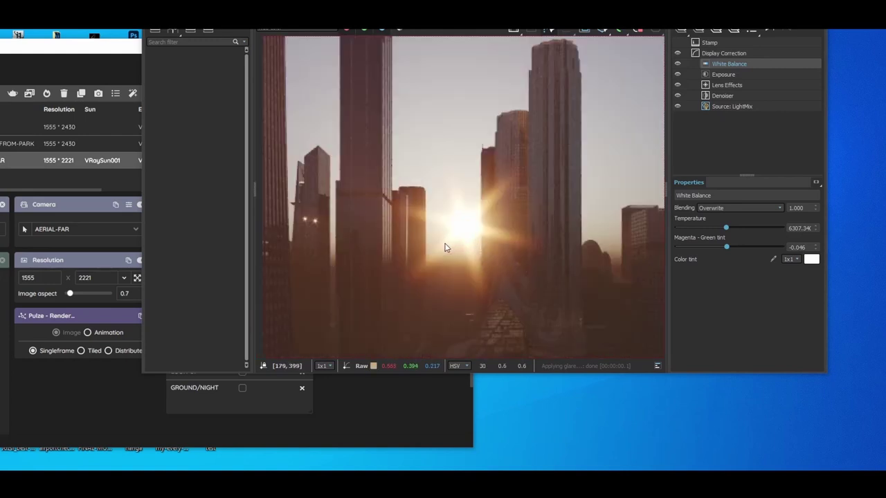
scroll(467, 257, down, 2)
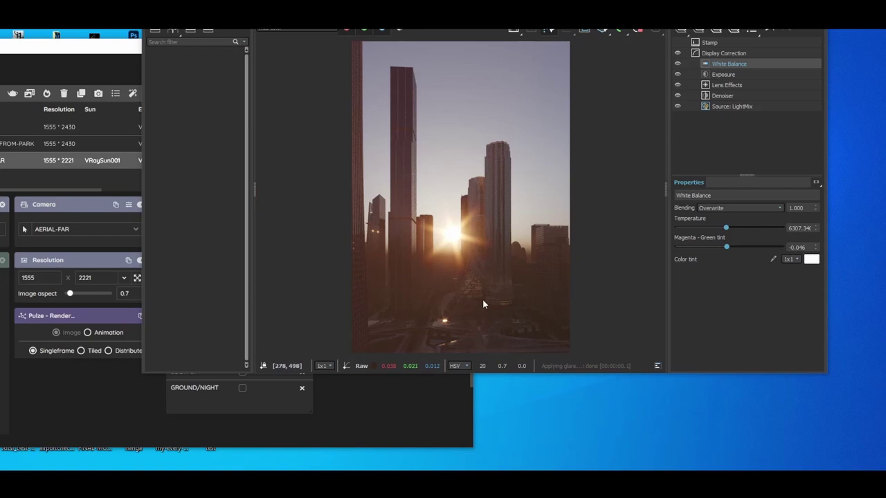
scroll(455, 318, up, 2)
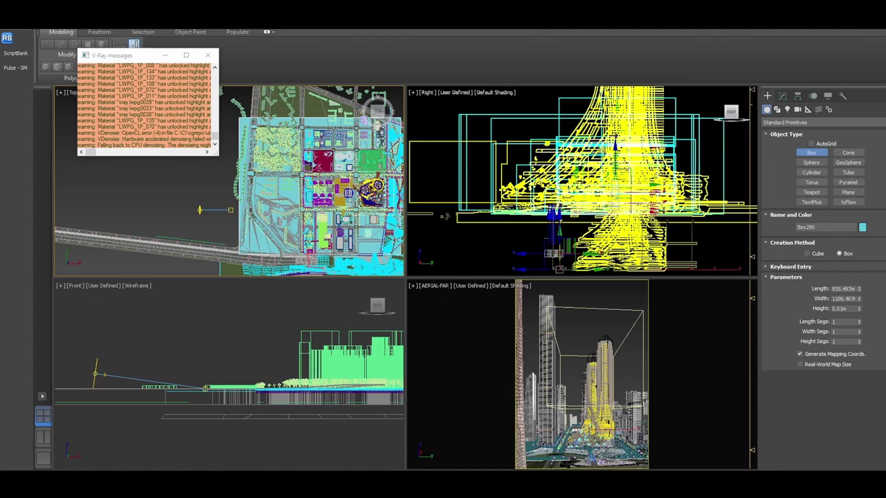
- Create a box about 935 m long, 1106 m wide and 258 m high over the city and shift it in the Top view
click(210, 37)
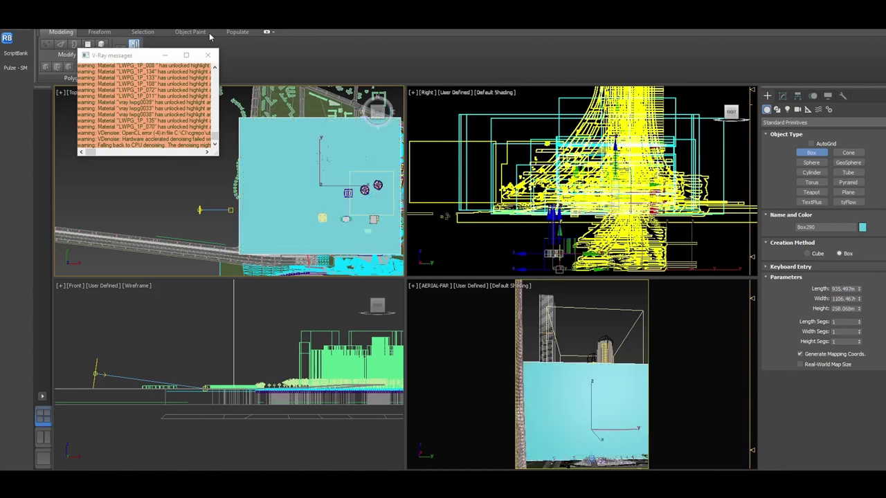
right_click(346, 189)
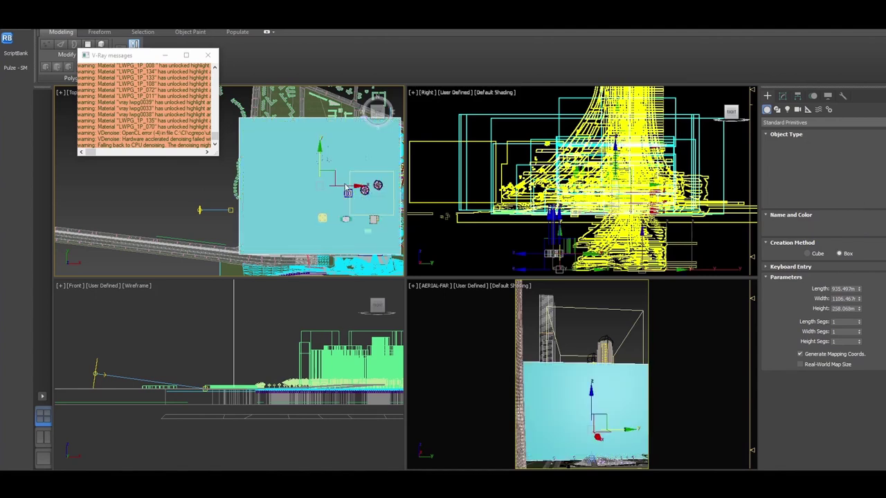
drag(346, 188, 387, 200)
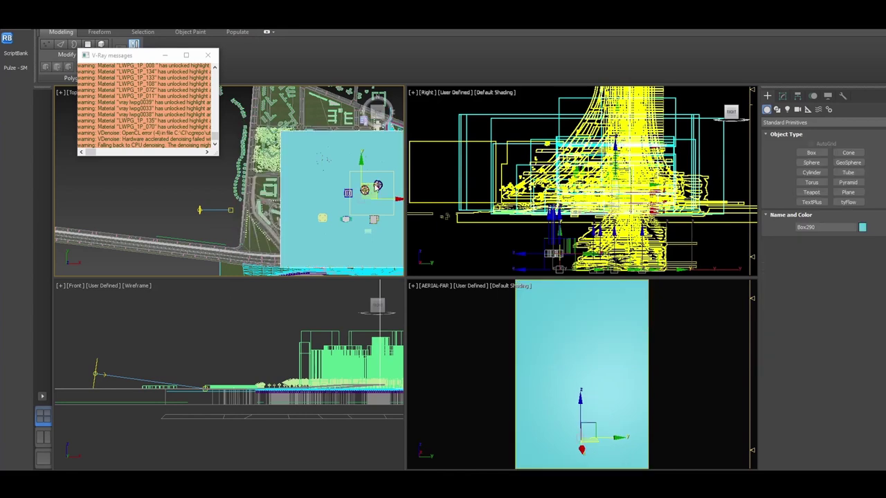
- Make the fog box non-renderable and see-through, and adjust the SUNSET fog distance
right_click(377, 185)
click(405, 265)
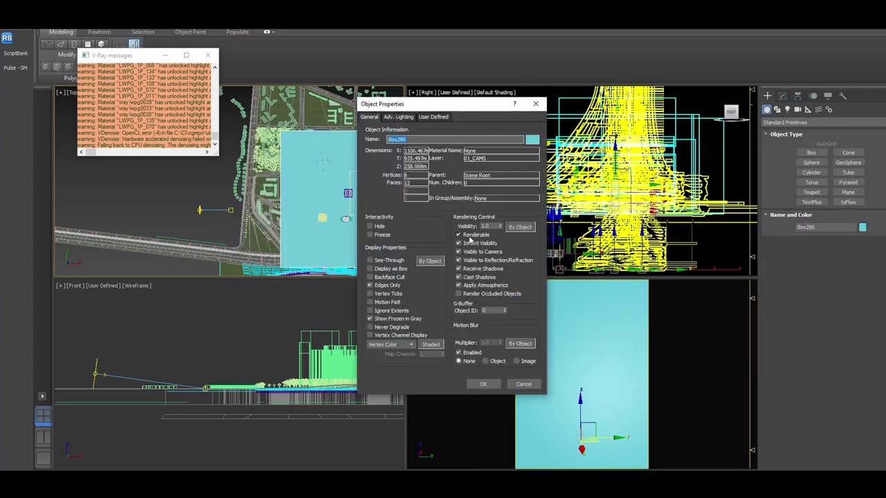
click(392, 268)
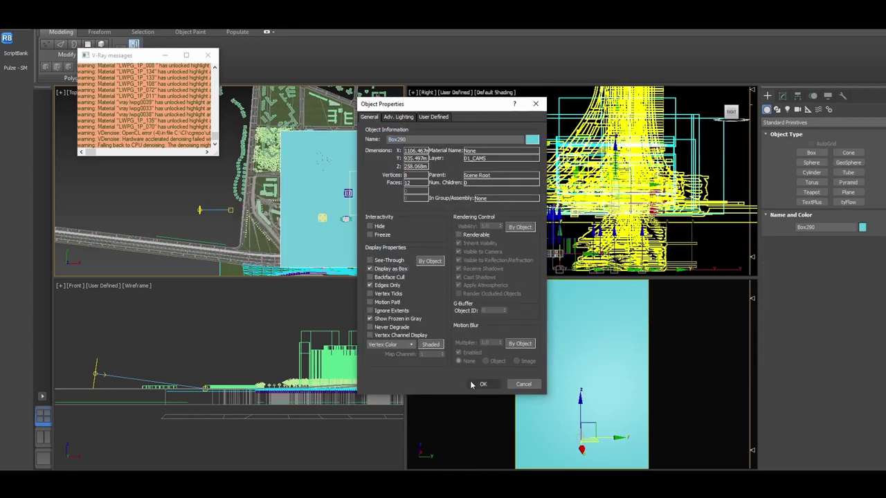
click(388, 260)
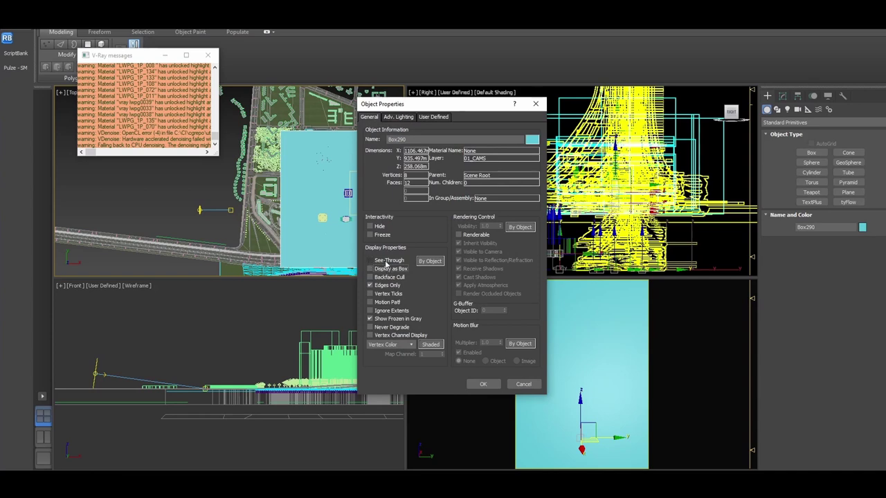
click(390, 269)
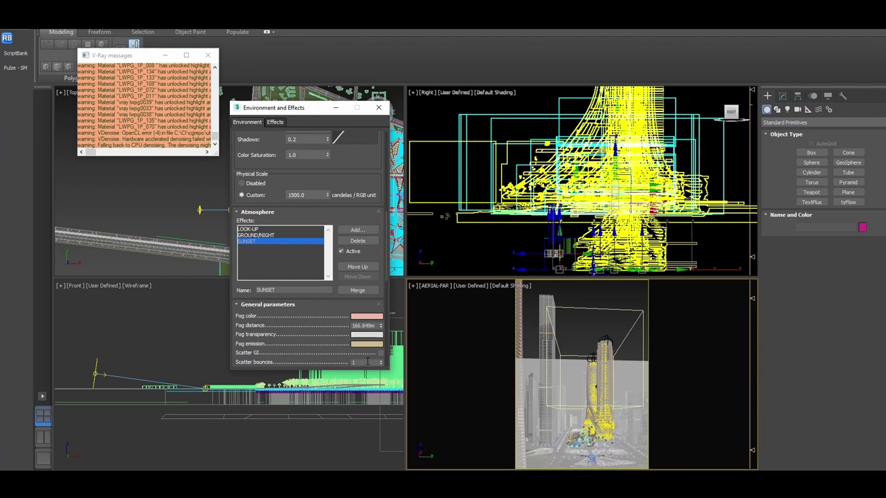
drag(380, 326, 378, 335)
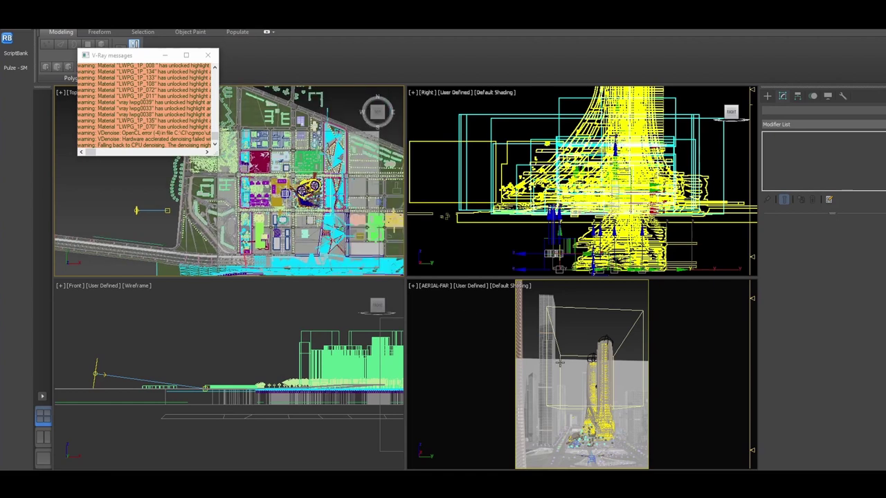
- Set the box's length, width and height segments to 50
click(562, 363)
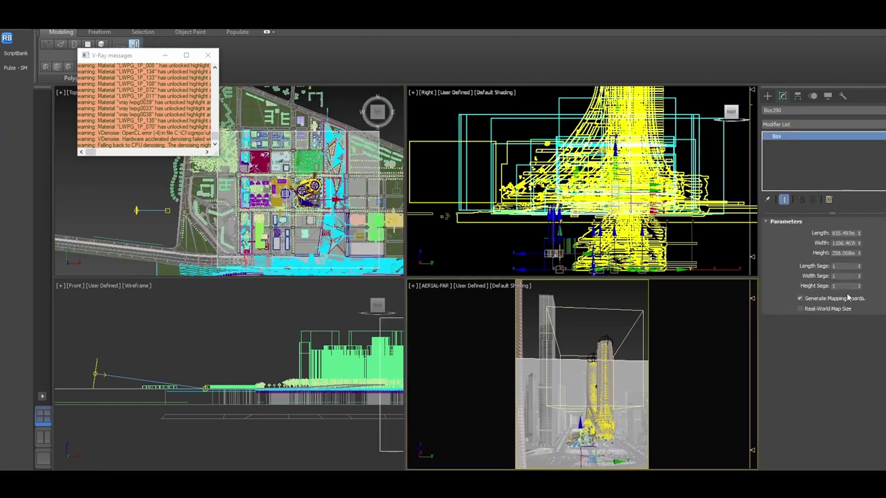
click(860, 268)
text(50)
key(Return)
click(845, 276)
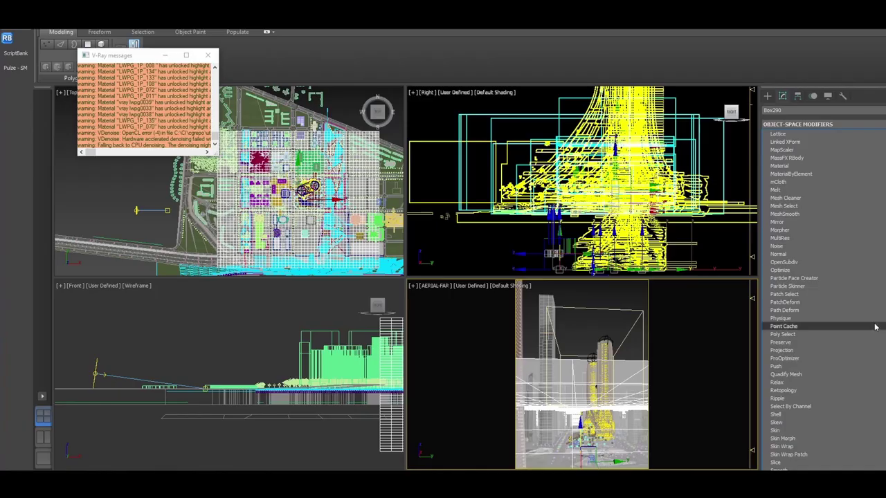
- Add a Noise modifier to the box with a Z strength of 10 m and adjust the noise scale
click(829, 246)
double_click(838, 327)
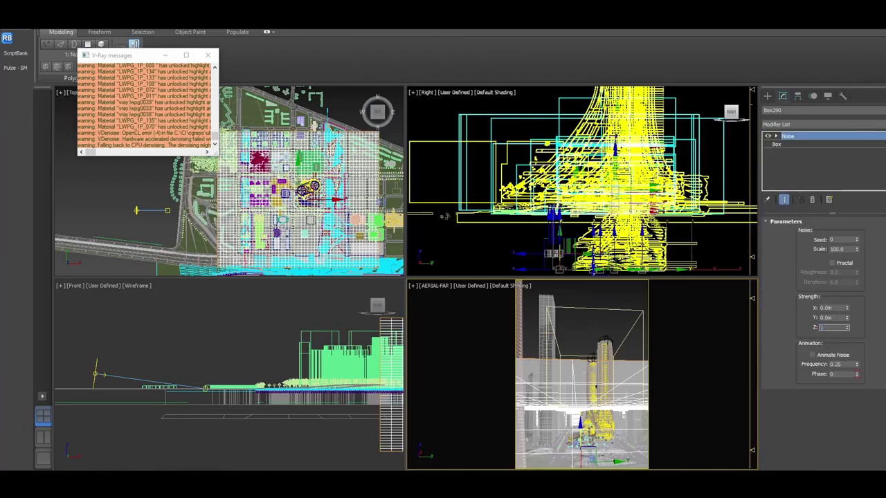
click(857, 251)
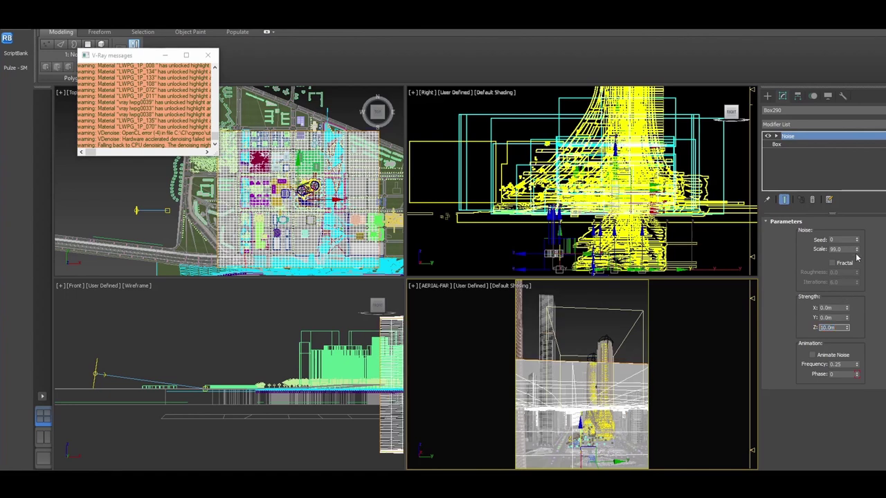
text(33)
key(Return)
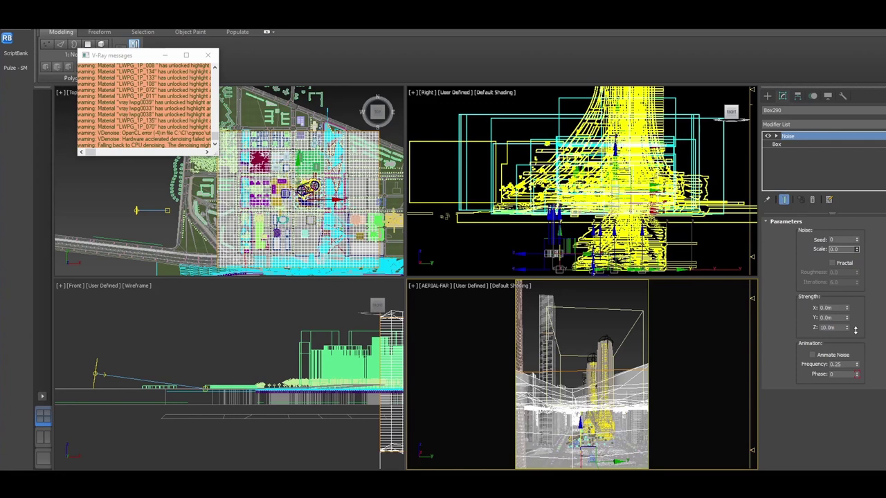
click(790, 145)
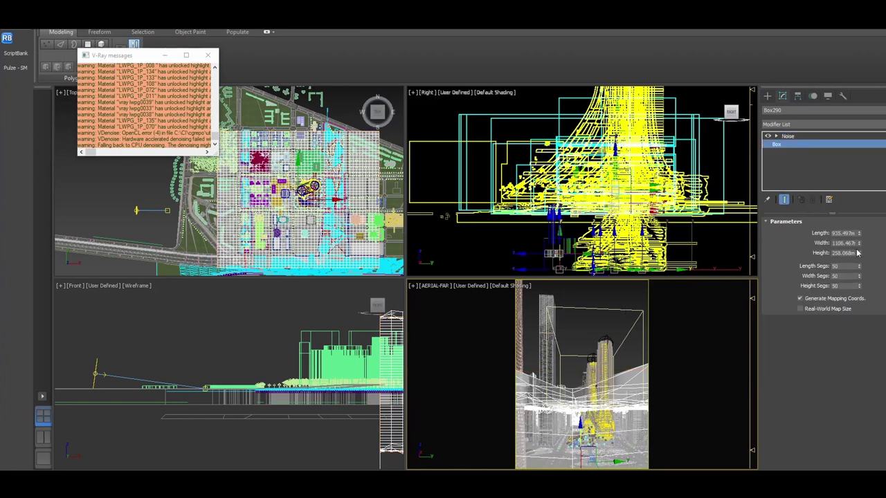
click(788, 136)
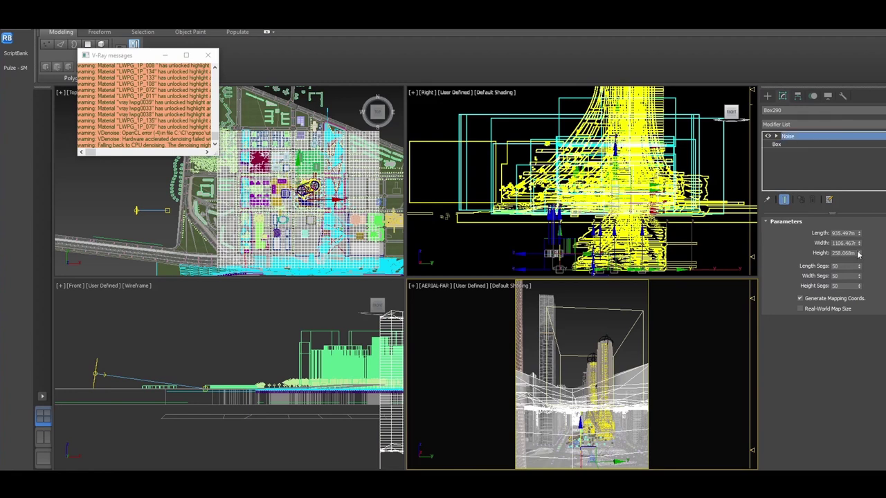
drag(857, 250, 856, 236)
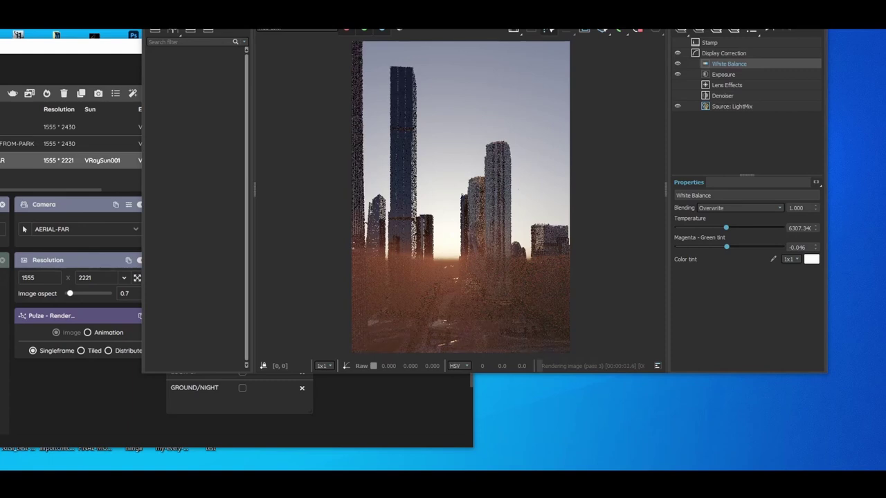
- Show the VRayAtmosphere render element to check the fog's shape
click(277, 28)
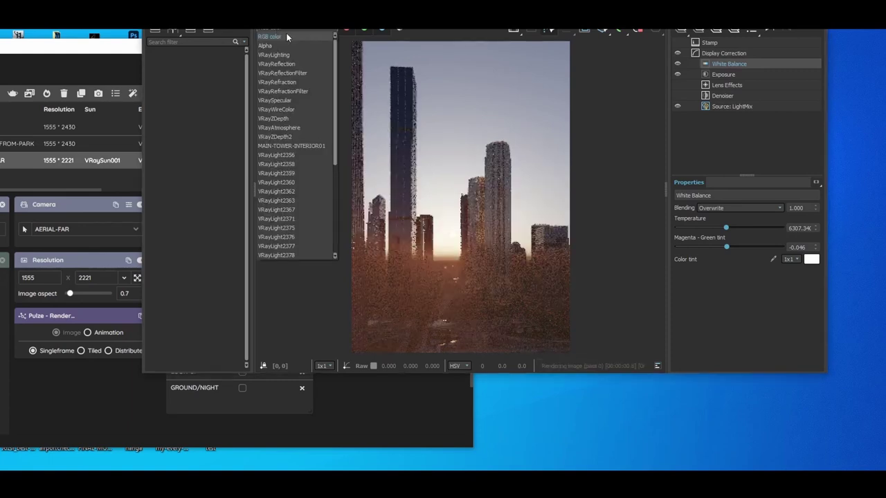
click(301, 129)
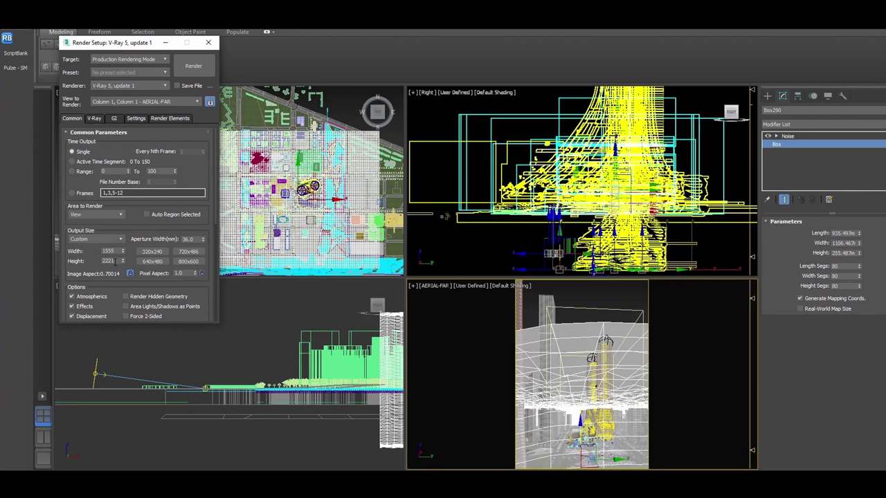
- Open the render's output height for editing and bring up the V-Ray render settings
double_click(109, 261)
click(95, 119)
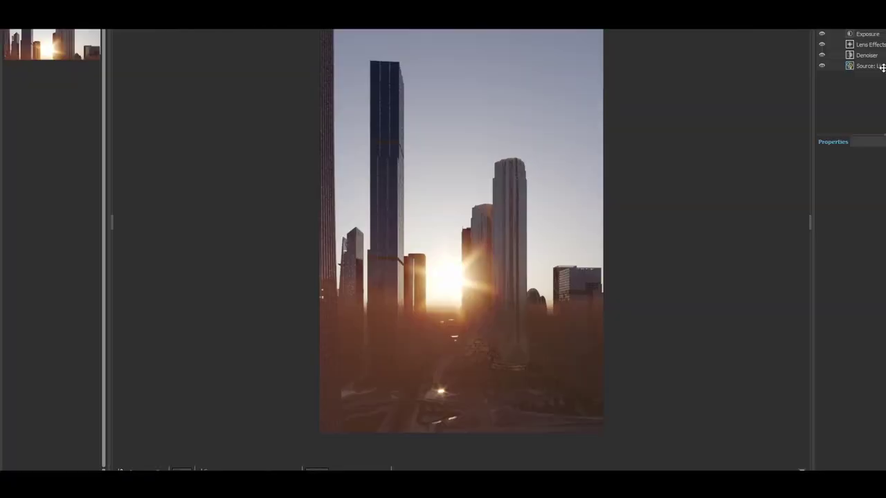
- Tint the MAIN-TOWER-INTERIOR01 light green in the LightMix
click(883, 68)
scroll(524, 388, up, 3)
scroll(512, 385, down, 3)
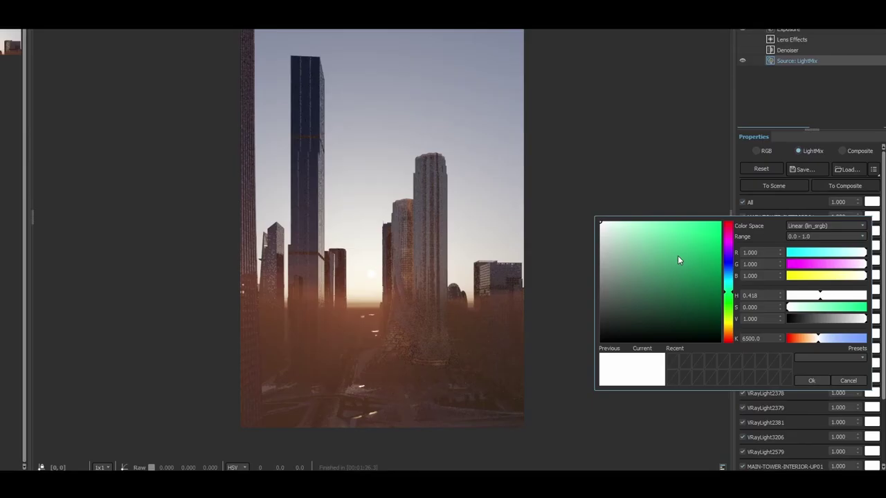
key(Return)
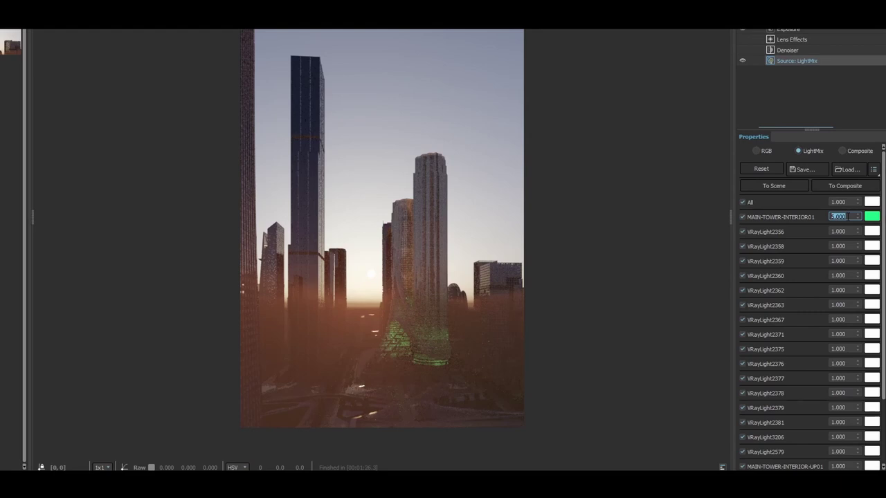
- Turn on the Lens Effects layer to add bloom and glare to the sunset render
click(792, 40)
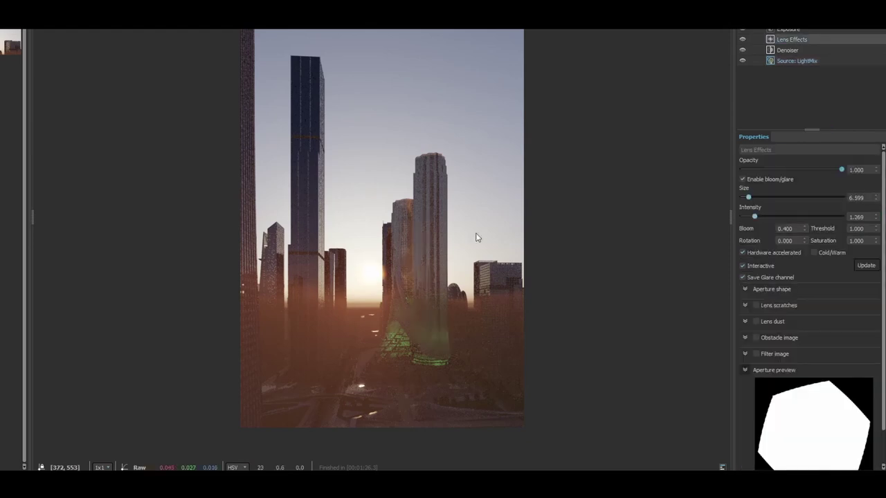
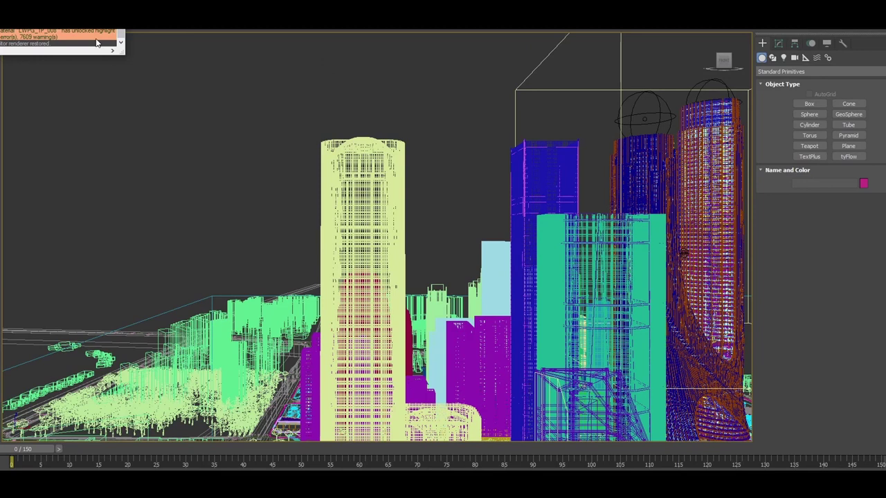
- Isolate the building glass objects of the GLASSES layer in the Perspective viewport
click(132, 50)
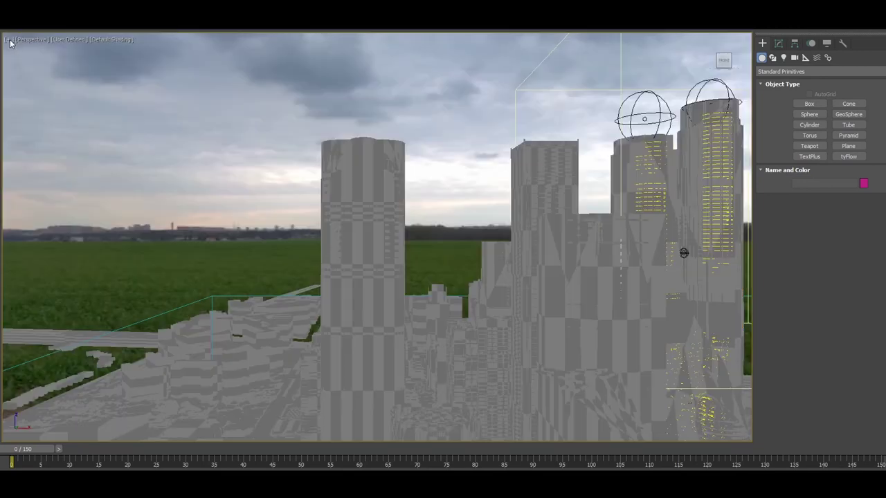
click(8, 40)
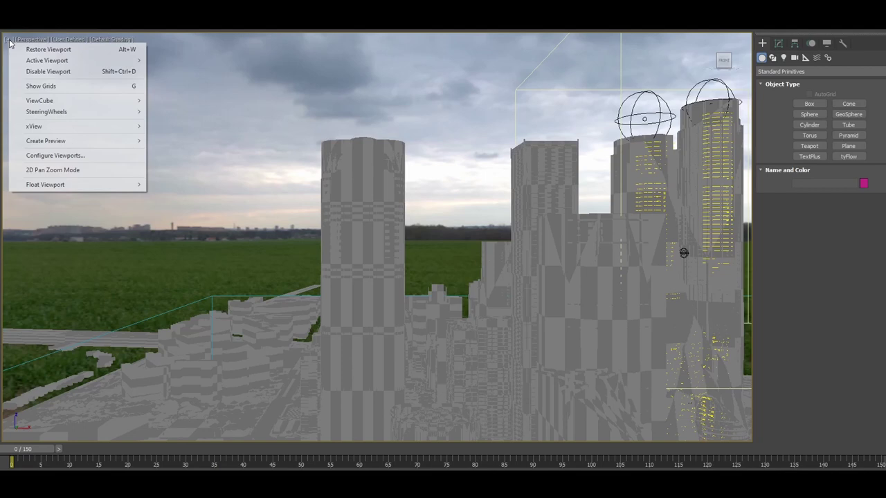
middle_drag(180, 159, 348, 266)
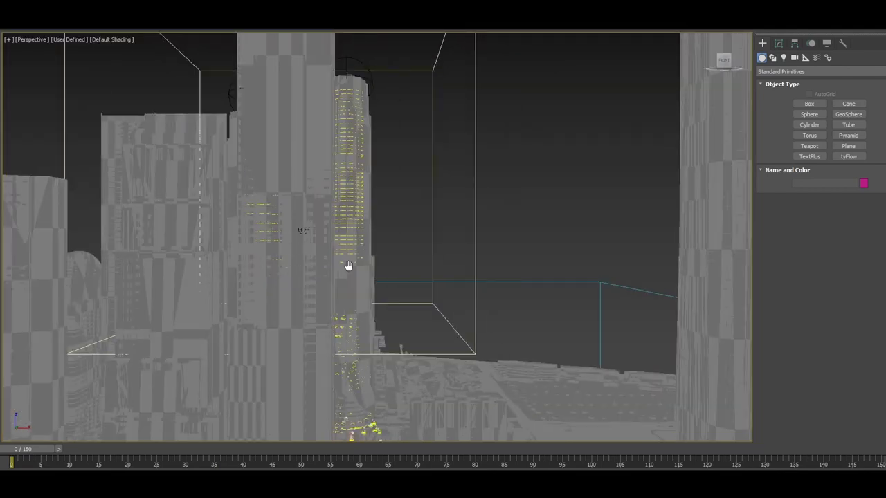
middle_drag(348, 265, 430, 276)
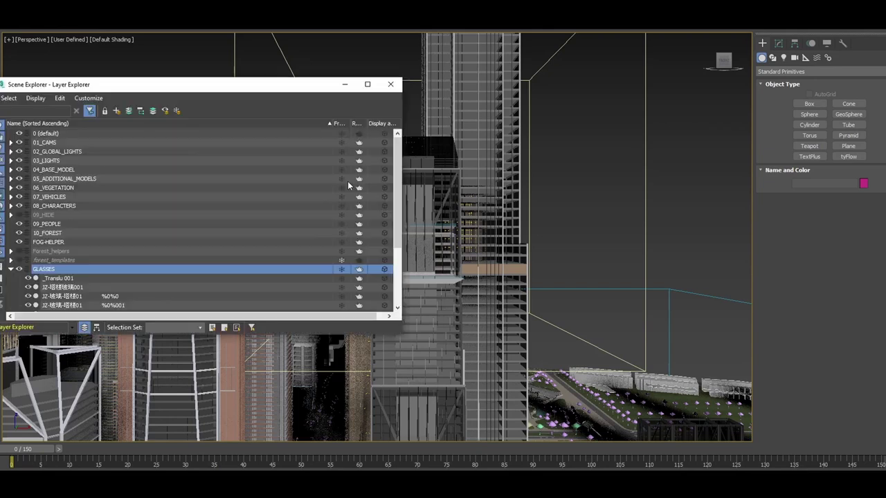
key(alt+q)
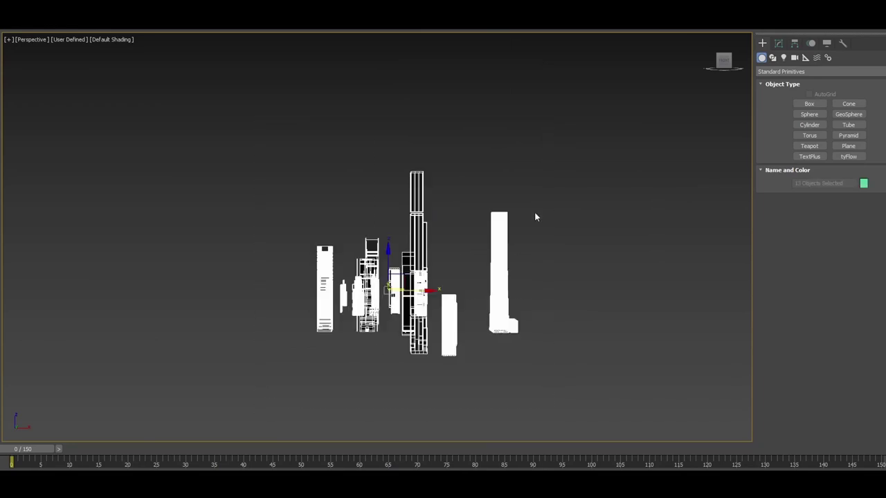
- Clone the isolated glass objects as copies and attach the copies into one Editable Poly mesh with Quick Attach
right_click(540, 175)
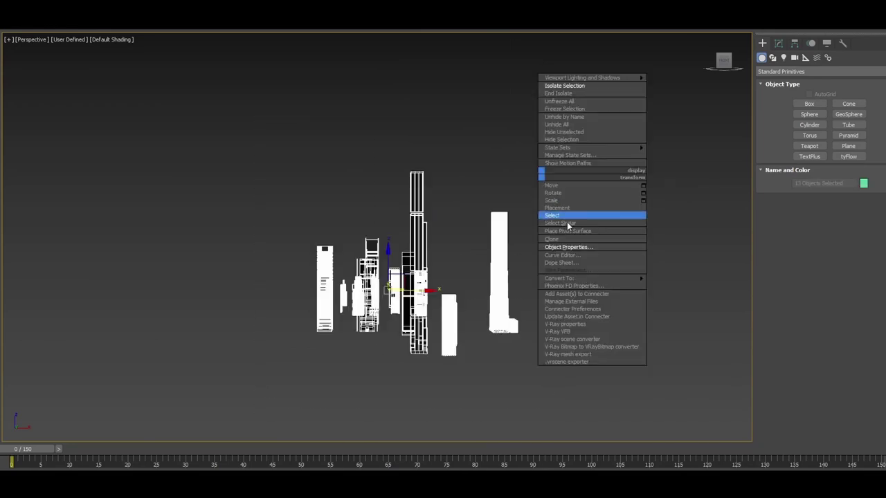
click(557, 239)
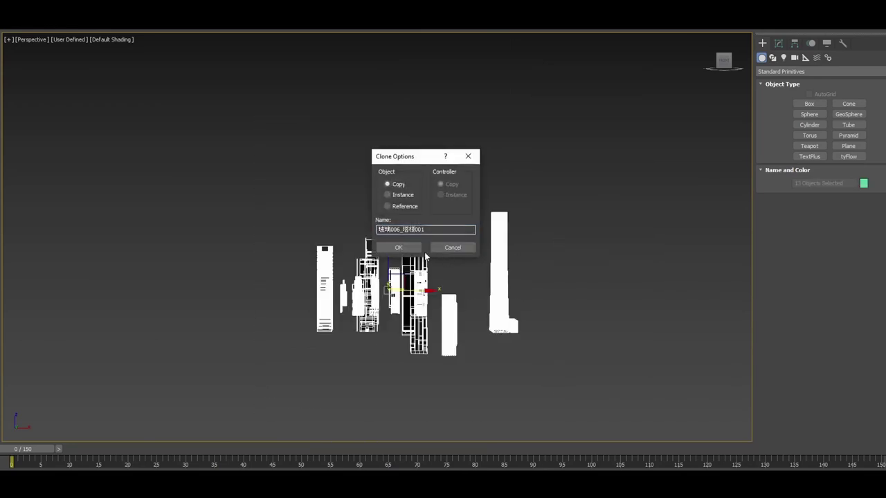
click(398, 247)
right_click(449, 162)
click(472, 81)
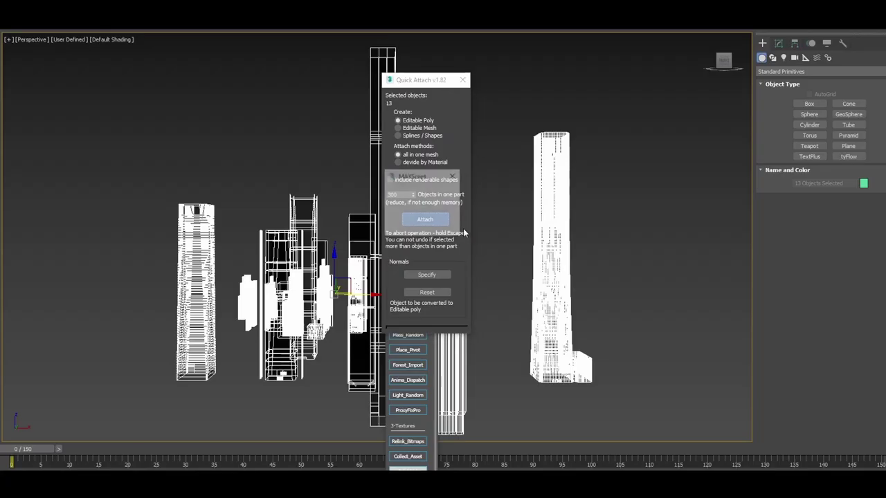
click(424, 222)
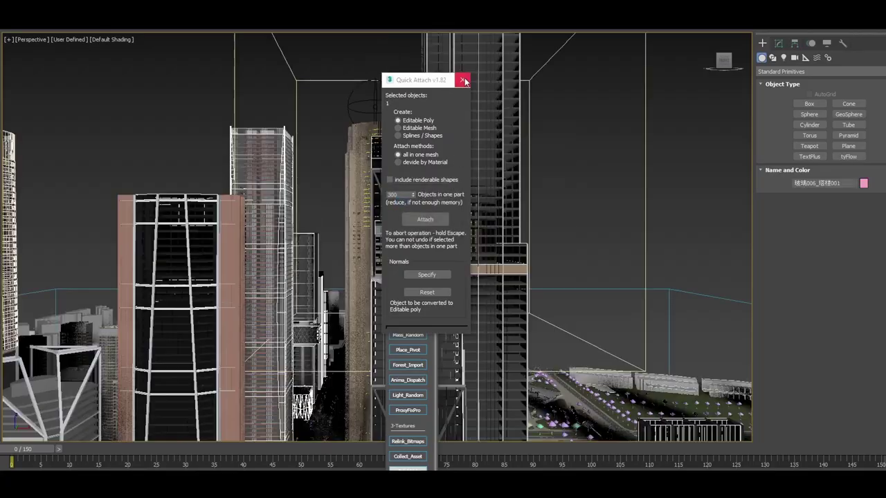
click(463, 80)
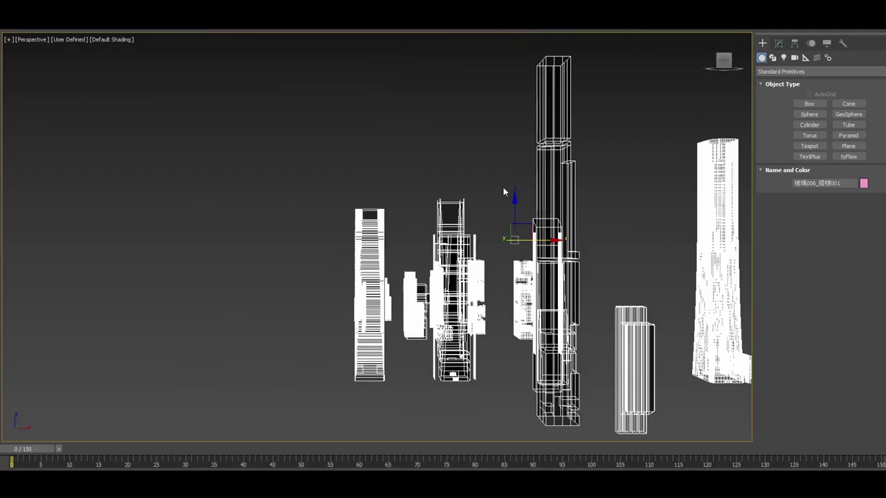
- Show the merged glass mesh shaded and assign a plain grey VRayMtl to it
key(F3)
alt+middle_drag(525, 239, 362, 228)
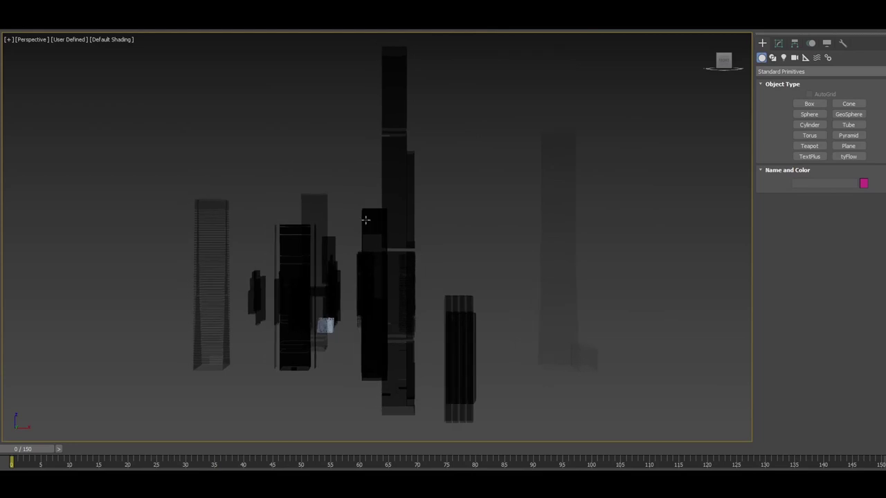
click(378, 212)
key(m)
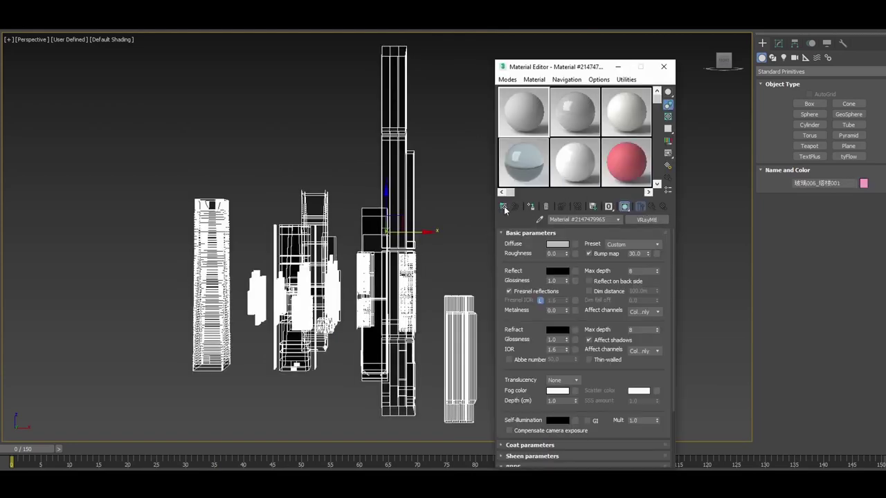
click(530, 208)
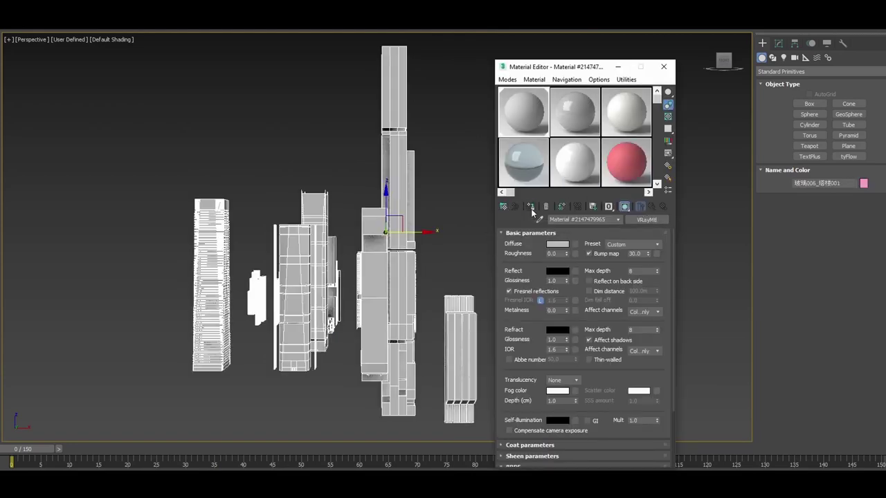
- Browse the Night windows texture folder for a lit-windows bitmap for the glass material
alt+middle_drag(457, 263, 436, 256)
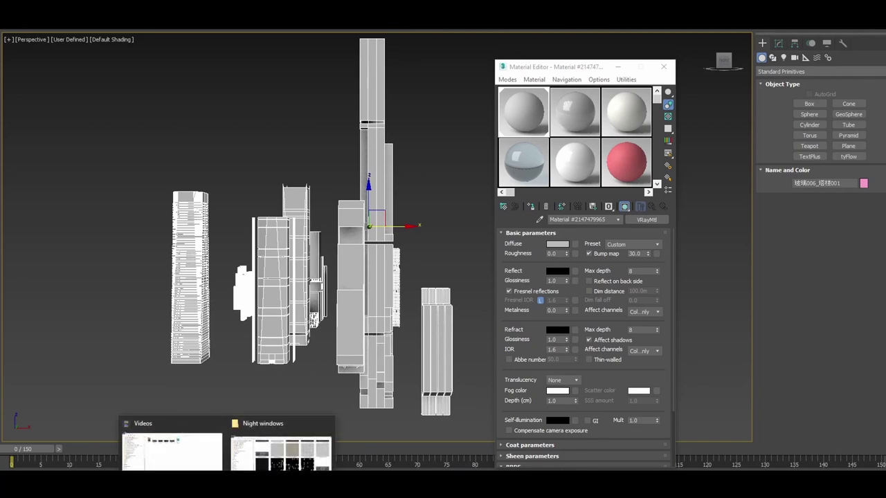
click(283, 457)
scroll(391, 320, up, 5)
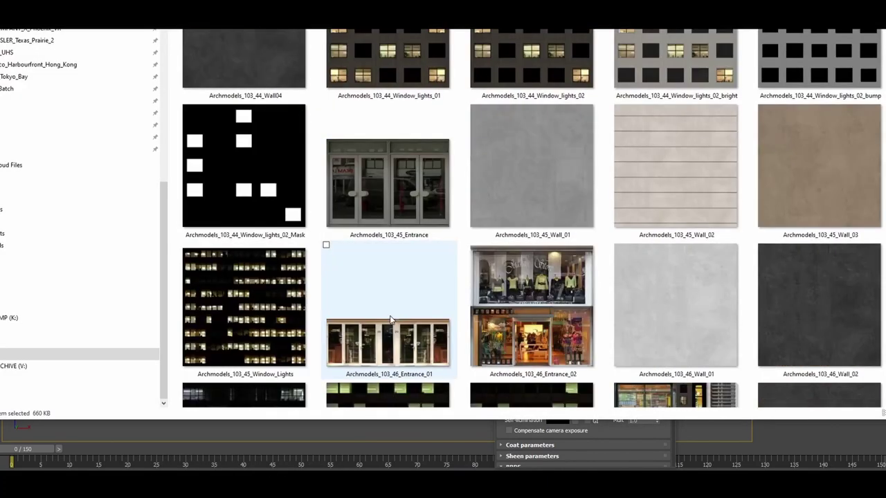
scroll(391, 320, up, 10)
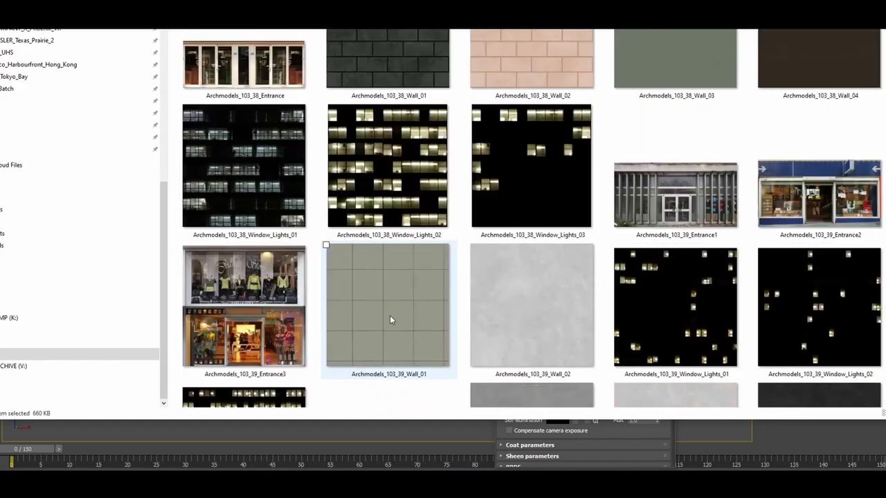
scroll(390, 319, up, 8)
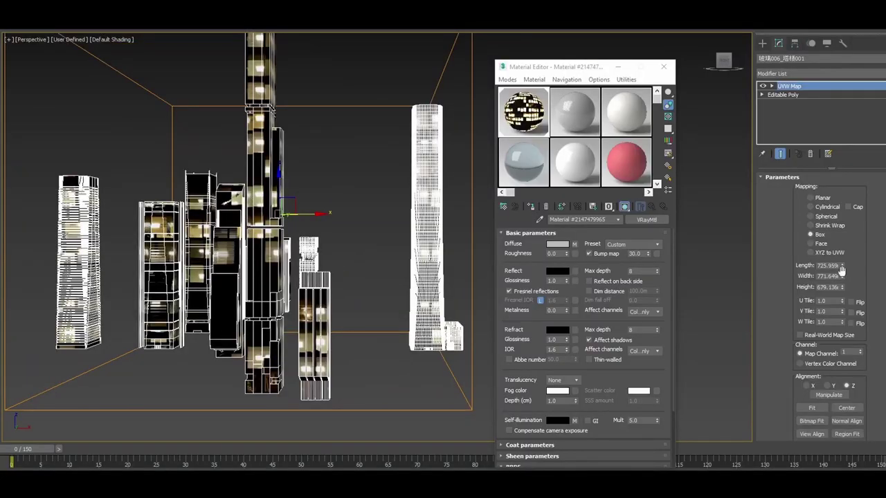
- Shrink the merged mesh's box UVW Map to about 428 m long, 119 m wide and 63 m high
drag(842, 286, 843, 312)
alt+middle_drag(418, 263, 385, 257)
scroll(331, 302, up, 2)
scroll(283, 280, down, 3)
drag(842, 288, 842, 304)
alt+middle_drag(388, 277, 370, 266)
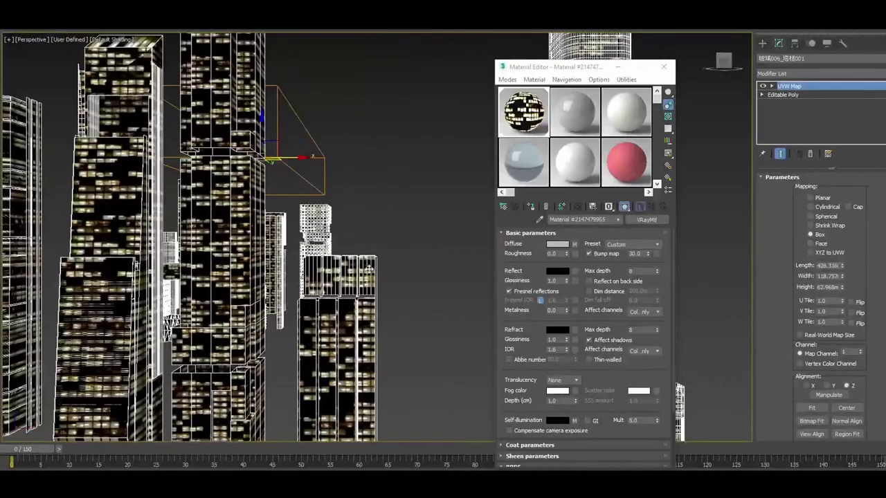
- Restore the four-viewport layout, clear the Material Editor out of the way and activate the LOOK-UP camera view
key(alt+w)
drag(623, 66, 0, 72)
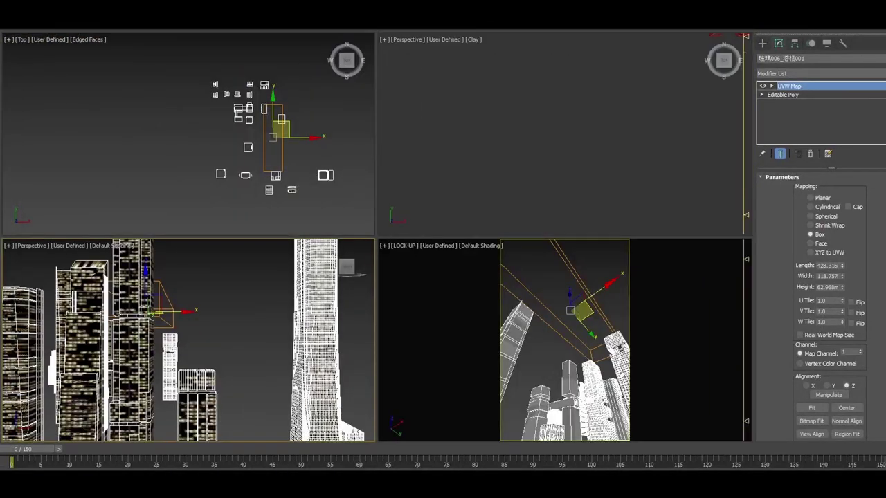
right_click(537, 282)
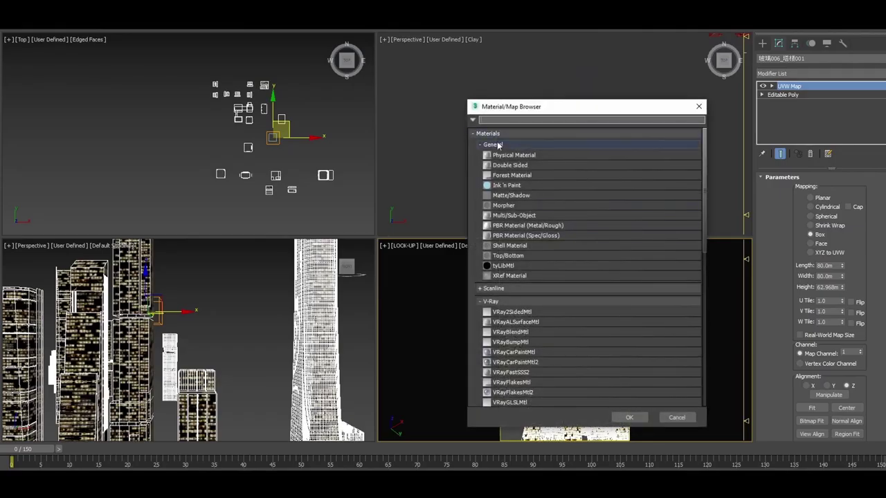
- Convert the window-lights material to a VRayBlendMtl and copy its base material into coat 1
click(497, 145)
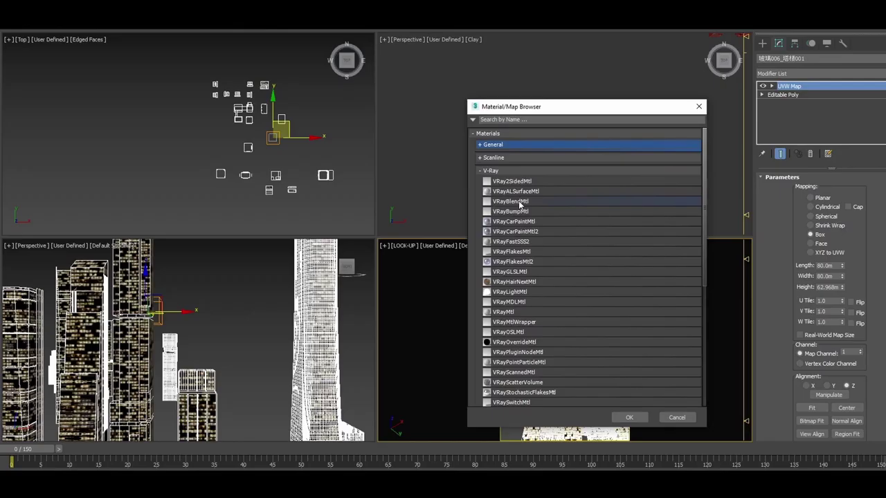
double_click(519, 200)
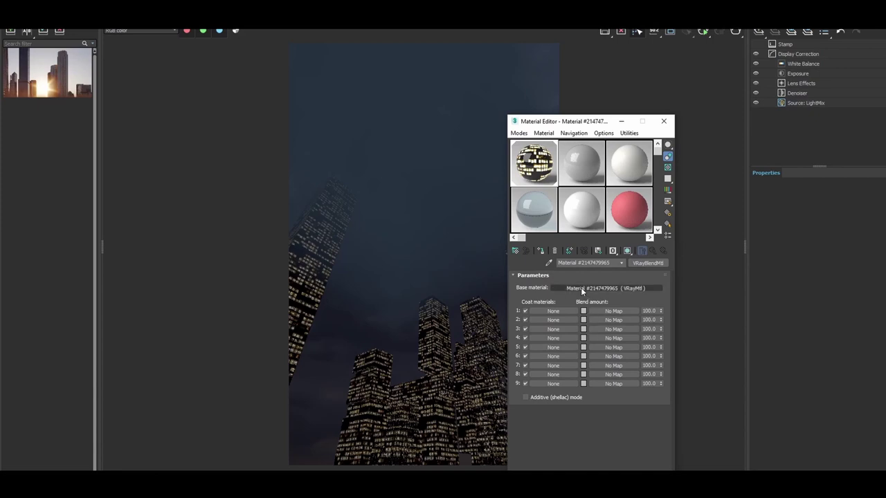
drag(580, 287, 563, 309)
click(578, 335)
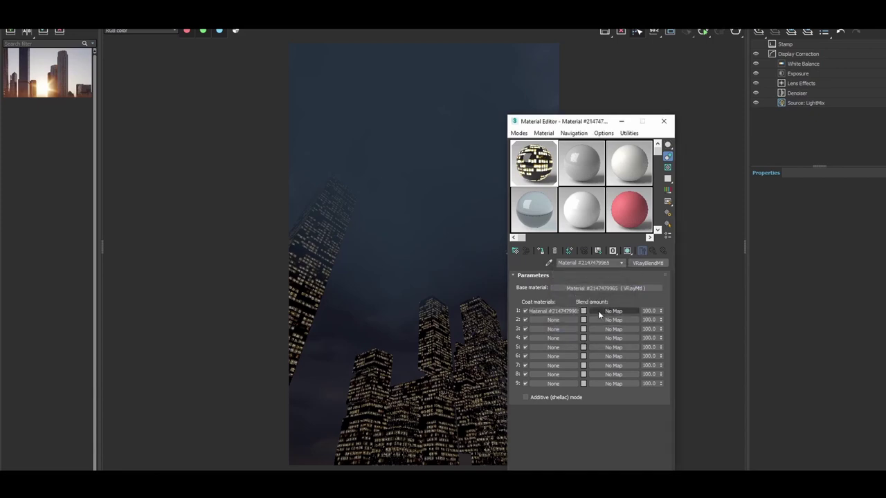
- Clear the self-illumination map from the blend's base material and return to the blend material
click(610, 291)
right_click(610, 293)
click(608, 312)
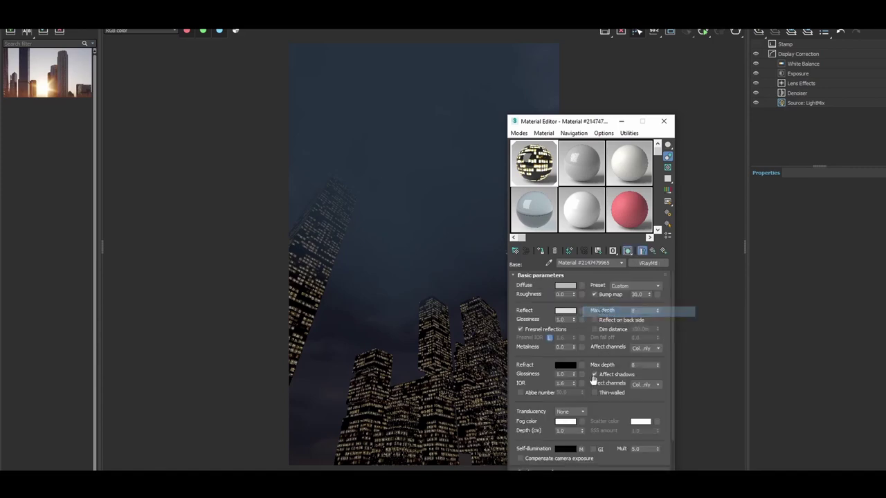
right_click(583, 452)
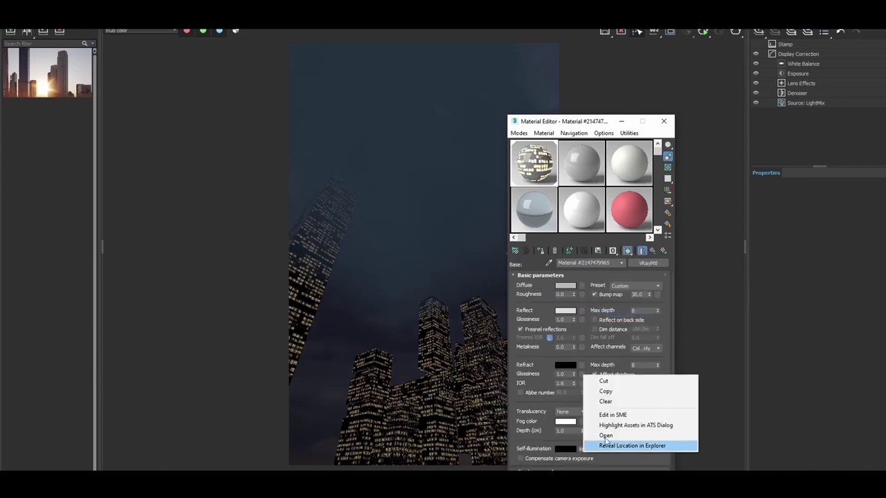
click(614, 404)
click(653, 251)
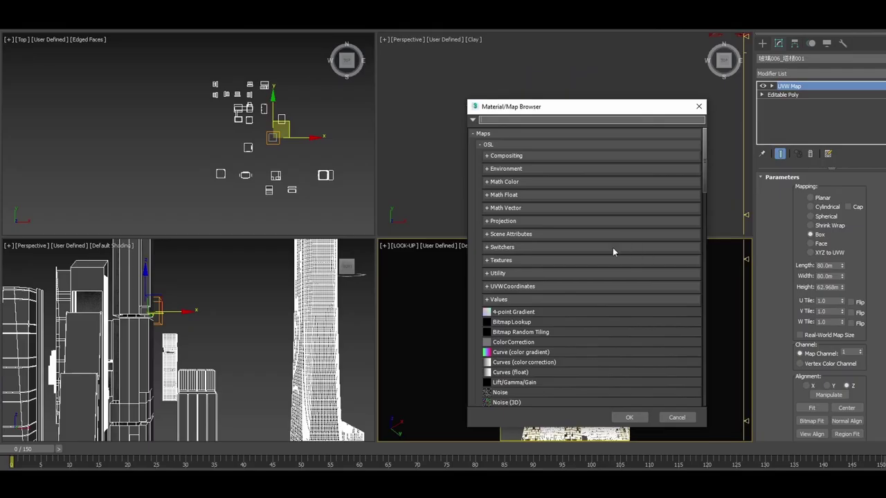
- Add a Tiles map as coat 1's blend amount, with black grout and horizontal and vertical gaps of 5.0
scroll(539, 237, down, 10)
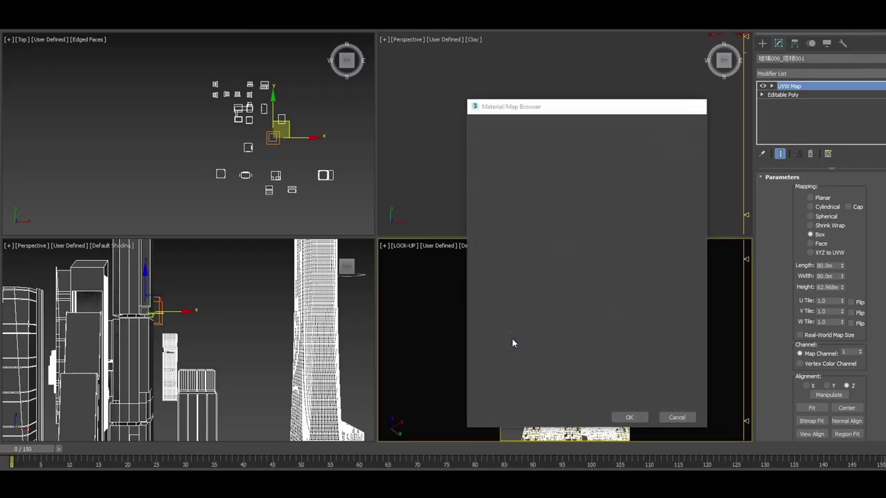
double_click(513, 340)
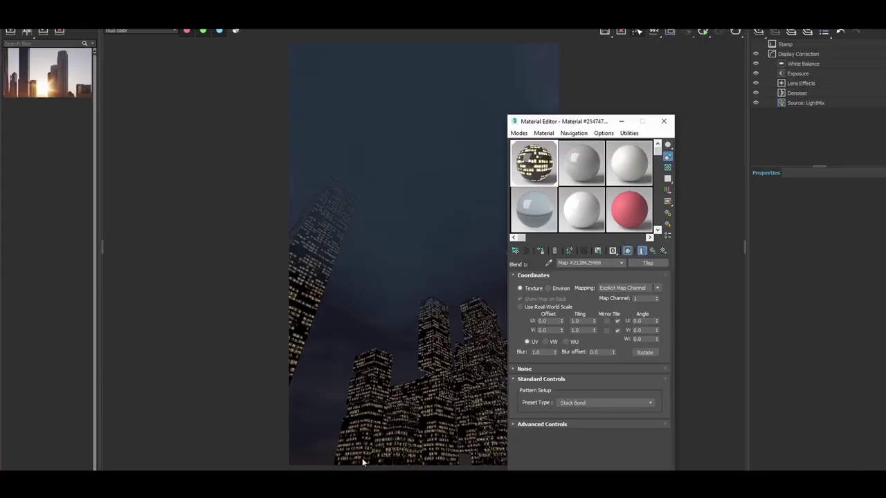
click(554, 425)
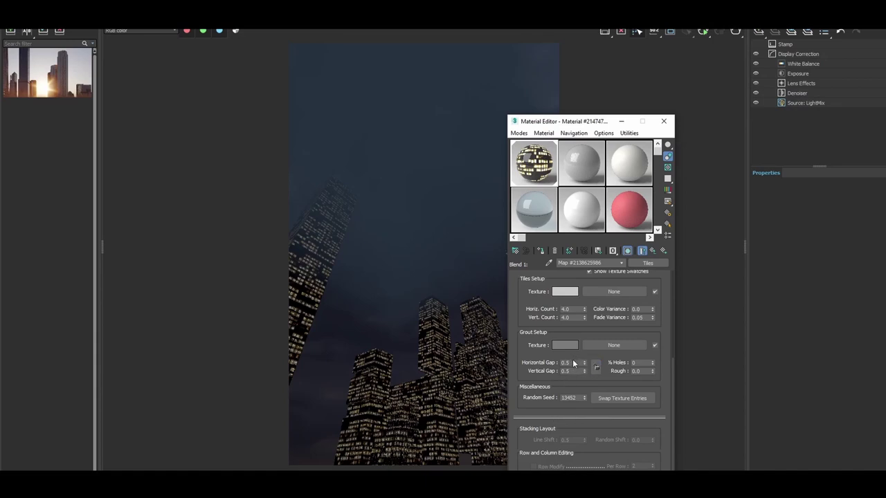
click(565, 346)
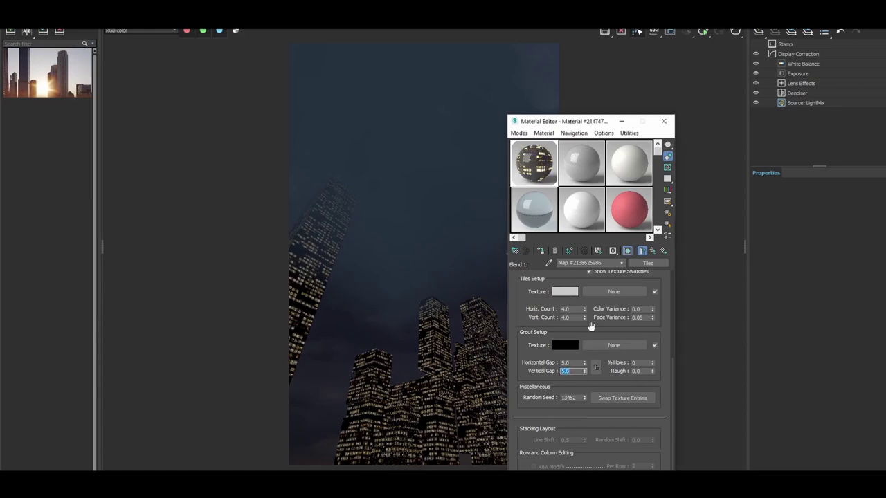
- Set the Tiles map's pattern preset to Running Bond
scroll(590, 326, up, 4)
click(589, 370)
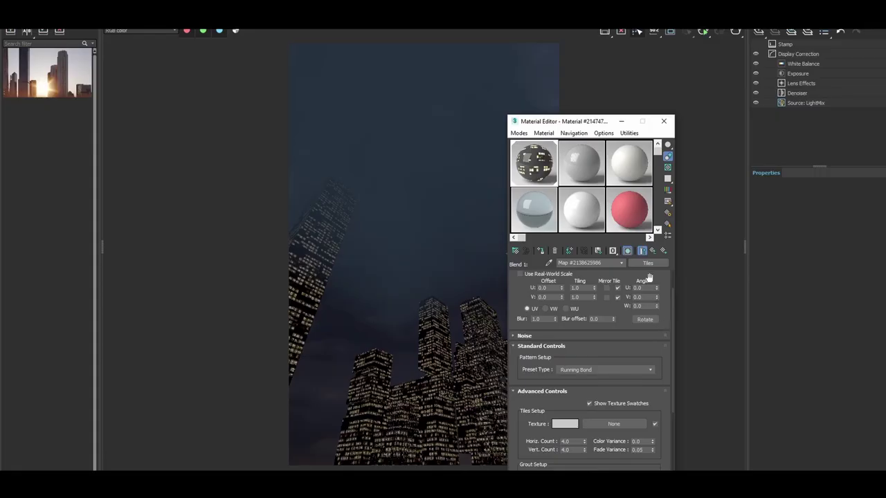
drag(661, 278, 658, 320)
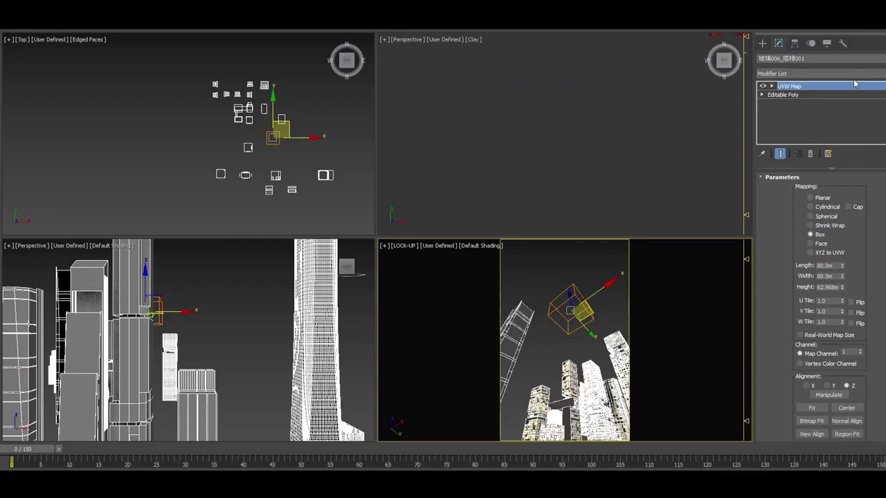
- Add a second UVW Map modifier on map channel 2 to the building glass, matching the Tiles map's channel, and show the map in the viewport
click(843, 72)
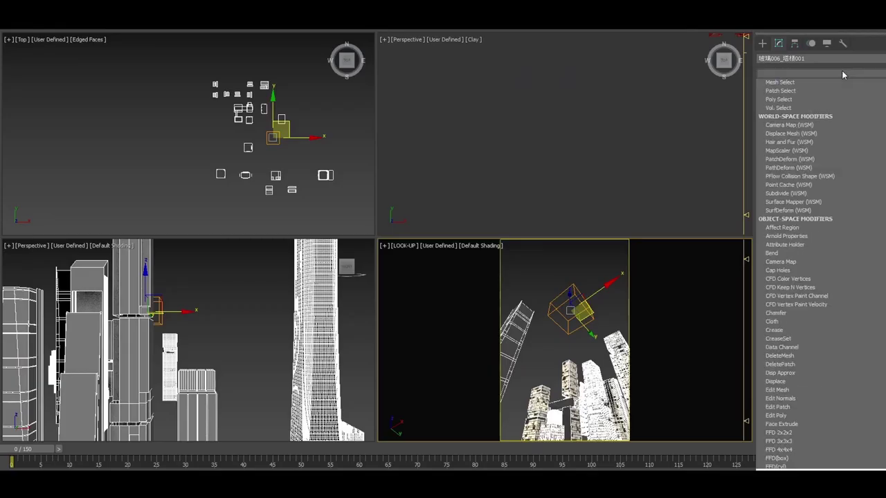
scroll(796, 277, down, 10)
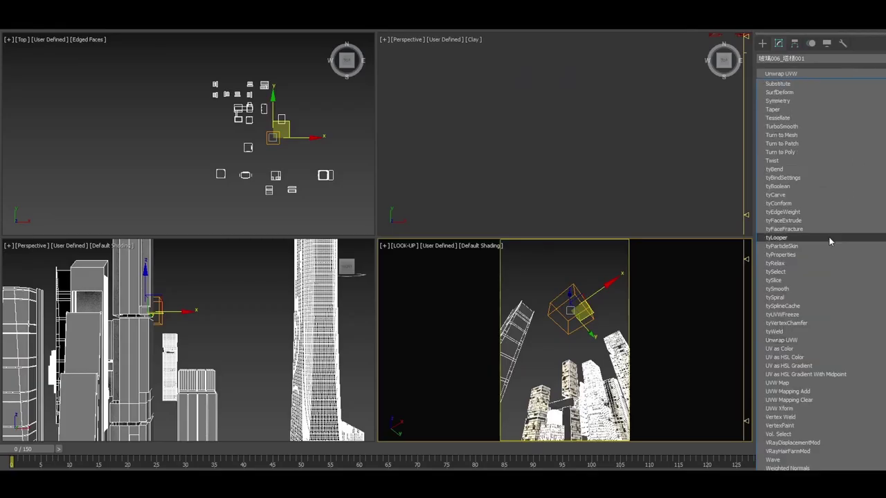
click(789, 385)
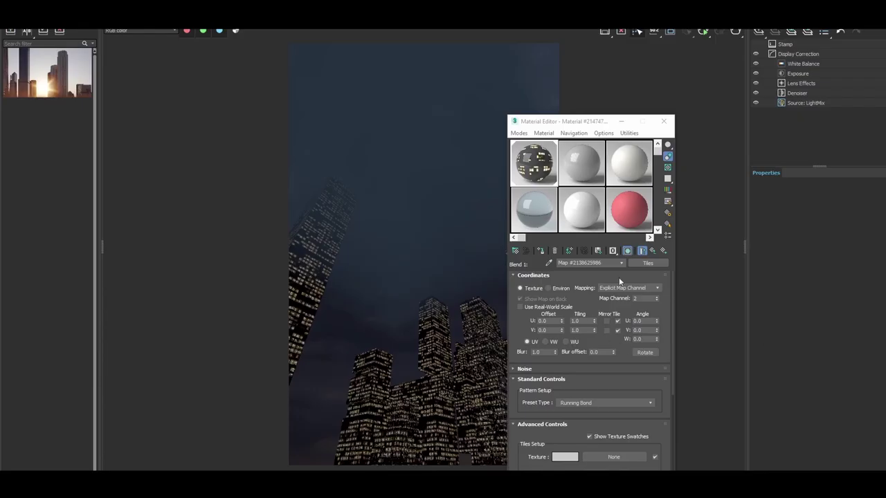
click(628, 251)
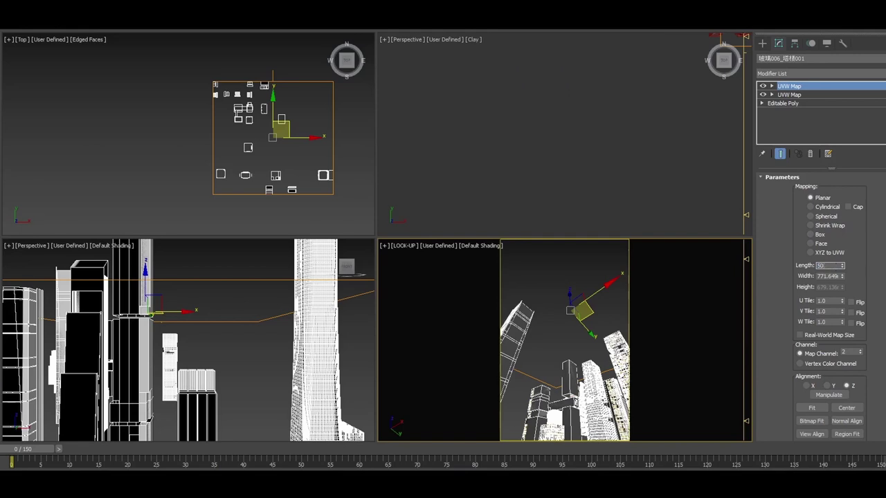
- Set the new UVW Map to box mapping with length, width and height of 500 m
key(Tab)
text(500)
key(Return)
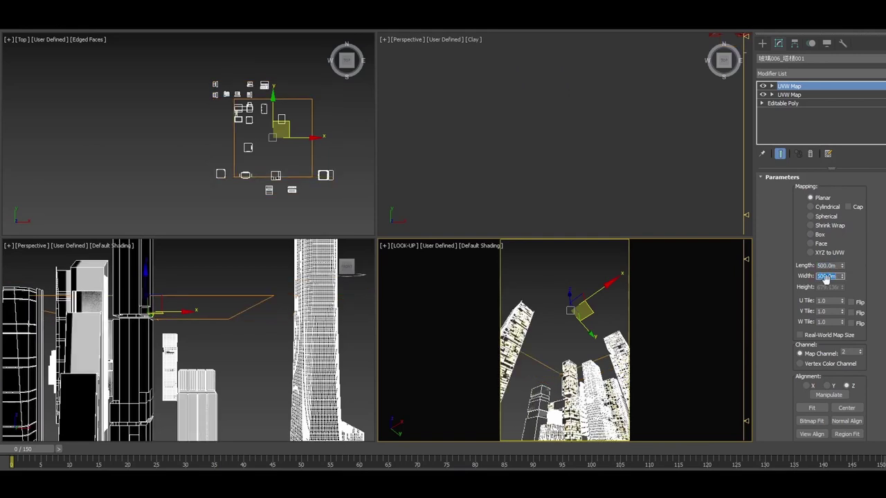
click(820, 235)
click(829, 287)
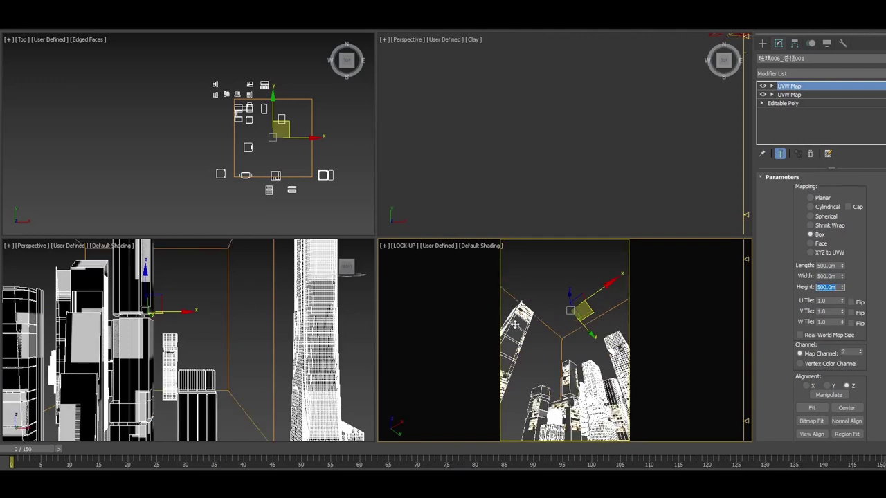
- Reduce the UVW Map box's length, width and height to 200 m
text(200)
key(shift+Tab)
text(200)
key(shift+Tab)
text(200)
key(Return)
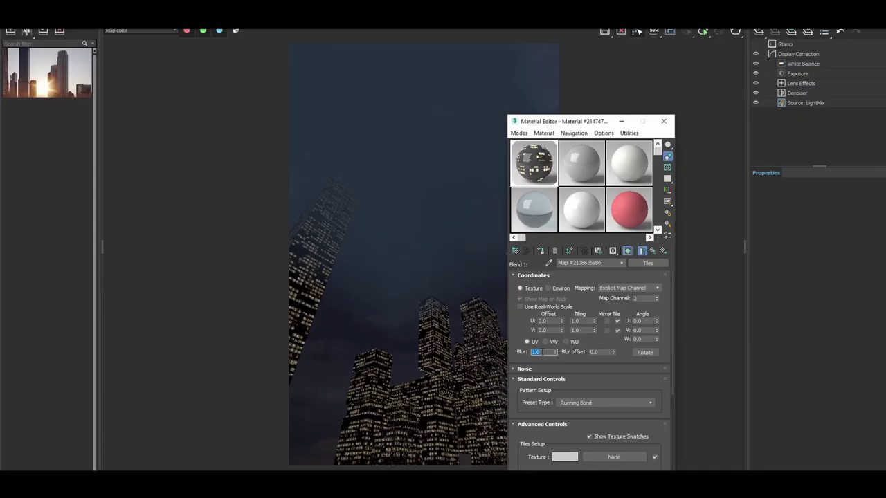
- Set the Tiles map's blur to 10.0 and bring up the V-Ray frame buffer
text(10)
key(Return)
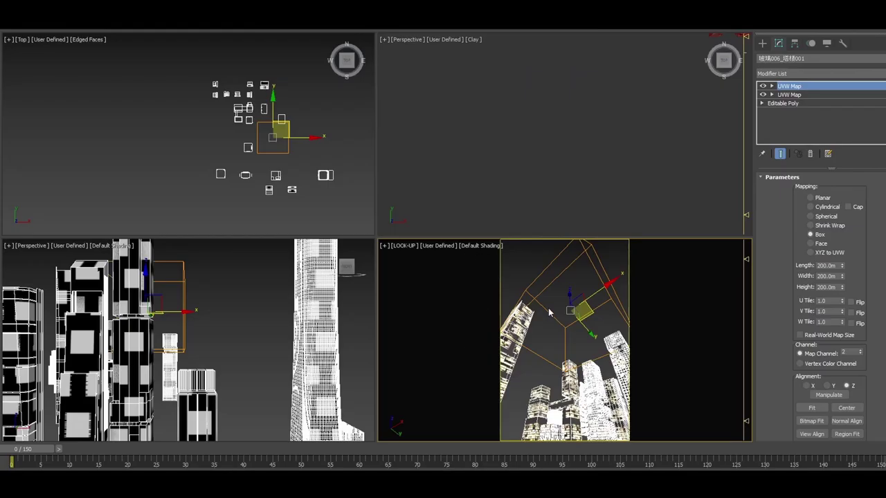
right_click(549, 306)
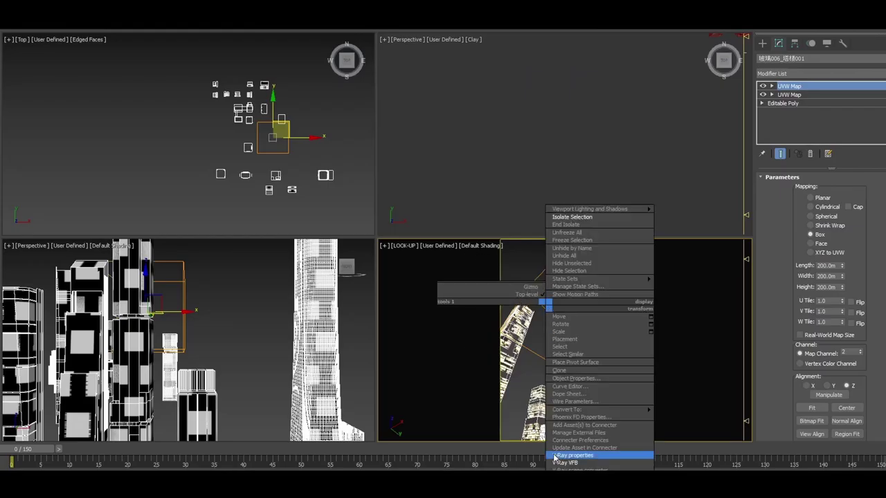
click(565, 463)
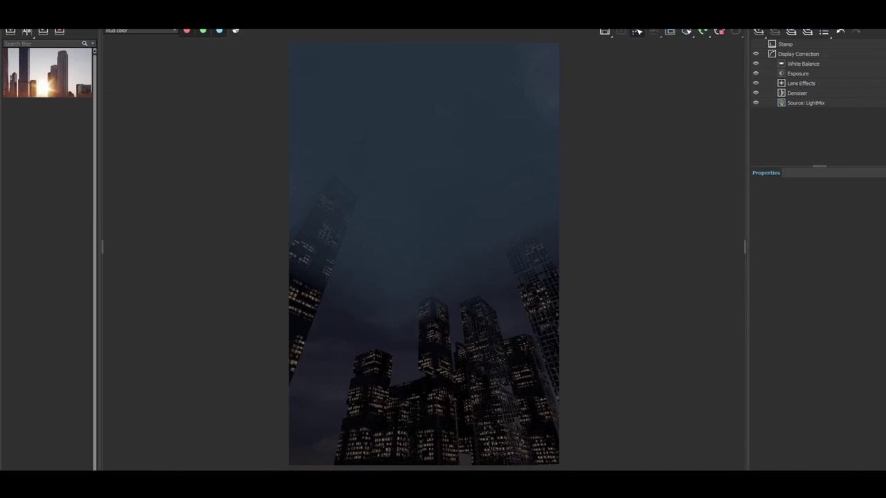
- Set the Tiles map's horizontal and vertical grout gaps to 2.0
key(m)
scroll(713, 332, down, 5)
double_click(700, 407)
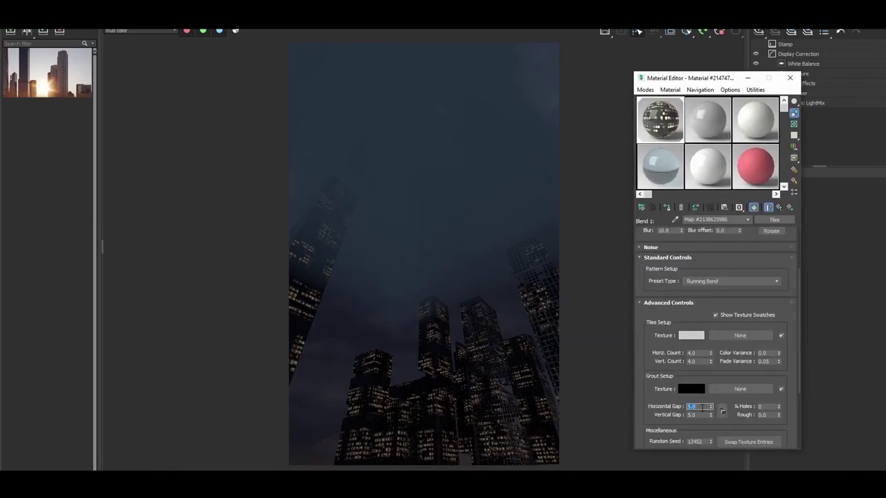
text(2)
key(Return)
key(Tab)
text(2)
key(Return)
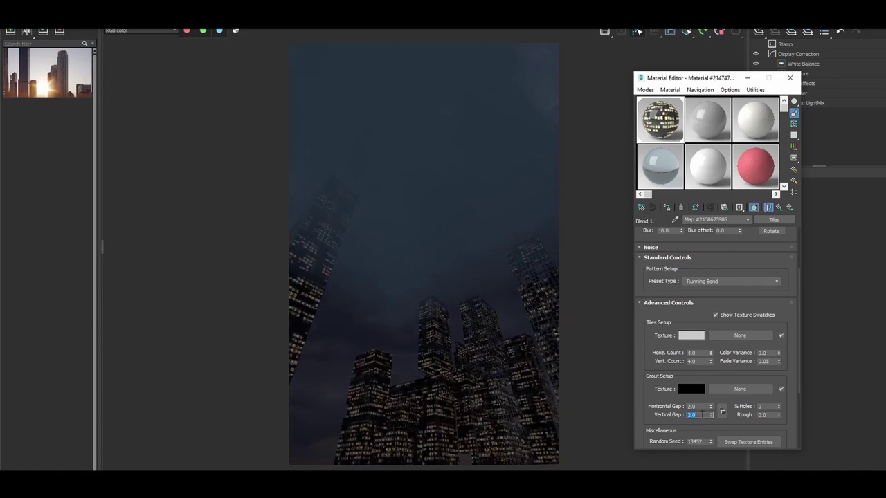
- Try horizontal and vertical counts of 10.0 for the Tiles map
click(693, 352)
text(10)
click(700, 361)
text(10)
key(Return)
- Reduce the Tiles map's horizontal and vertical grout gaps to 1.0
click(694, 406)
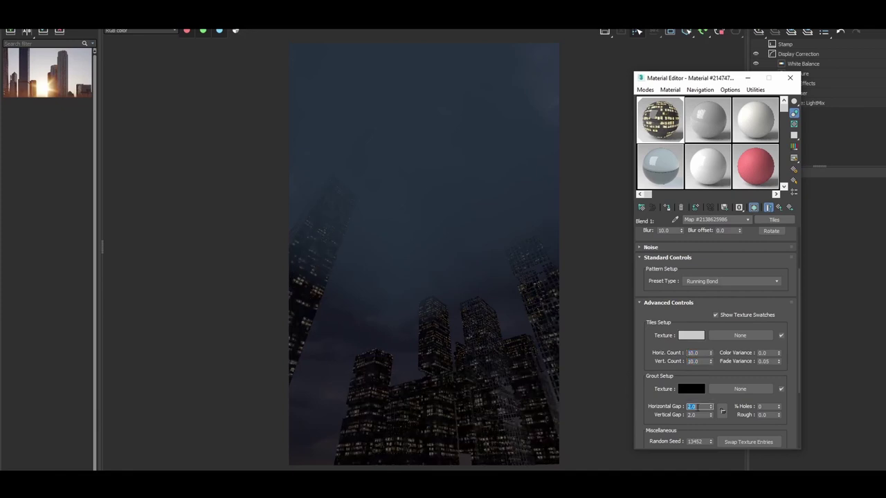
text(1)
key(Return)
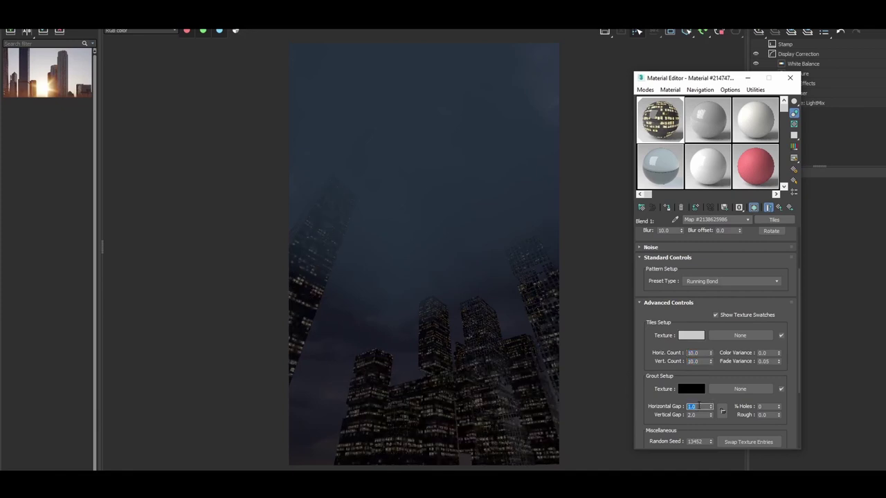
click(699, 414)
text(1)
key(Return)
- Set the Tiles map's horizontal and vertical counts to 7.0 and its horizontal gap to 2.0
click(703, 352)
text(7)
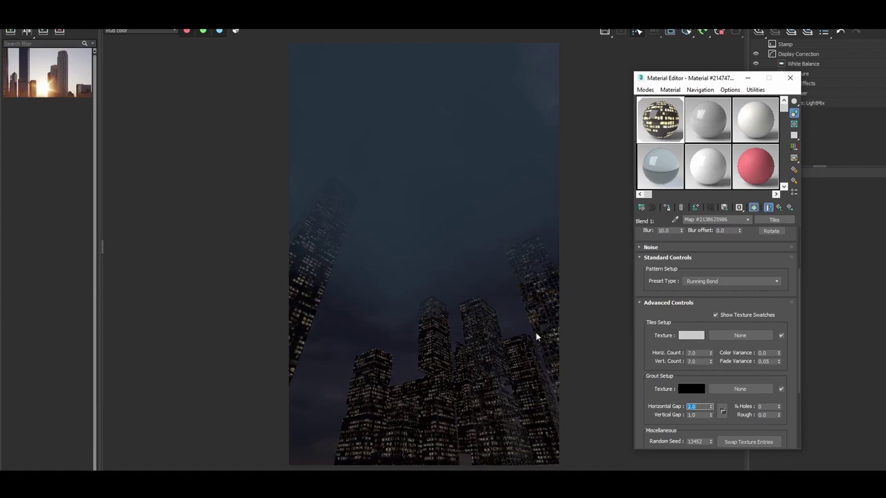
- Examine the lit window pattern on the surrounding towers in the LOOK-UP render, both close up and as a whole
scroll(536, 332, down, 2)
scroll(423, 267, up, 2)
scroll(310, 251, up, 2)
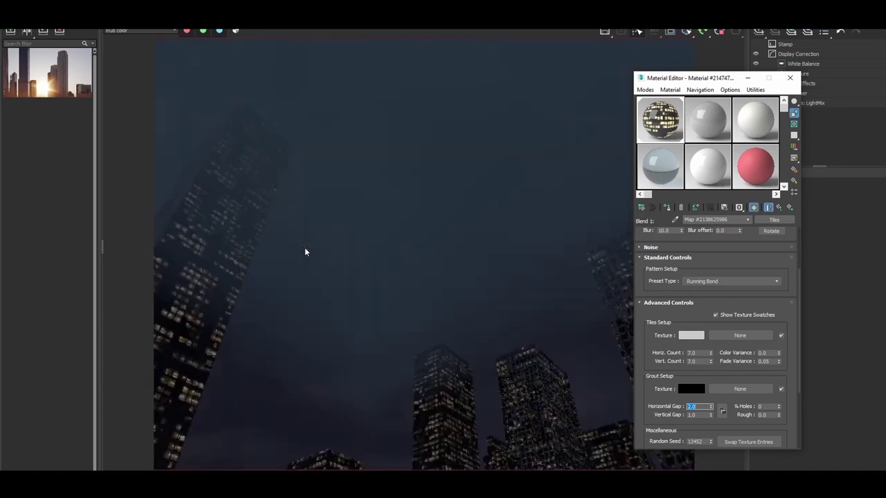
scroll(249, 251, down, 2)
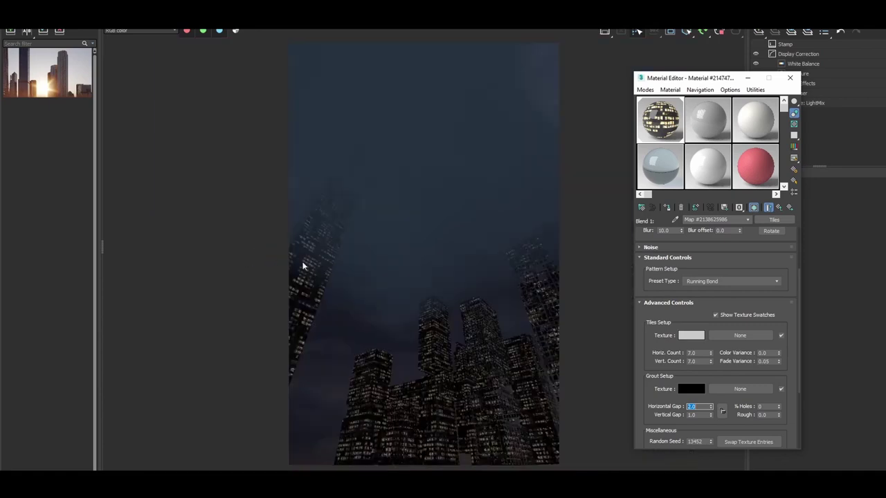
scroll(302, 263, up, 2)
scroll(242, 262, down, 2)
scroll(568, 336, up, 2)
scroll(584, 333, down, 2)
- Go to the coat 1 material, check the VRayReflection render element and switch the frame buffer back to RGB color
click(778, 206)
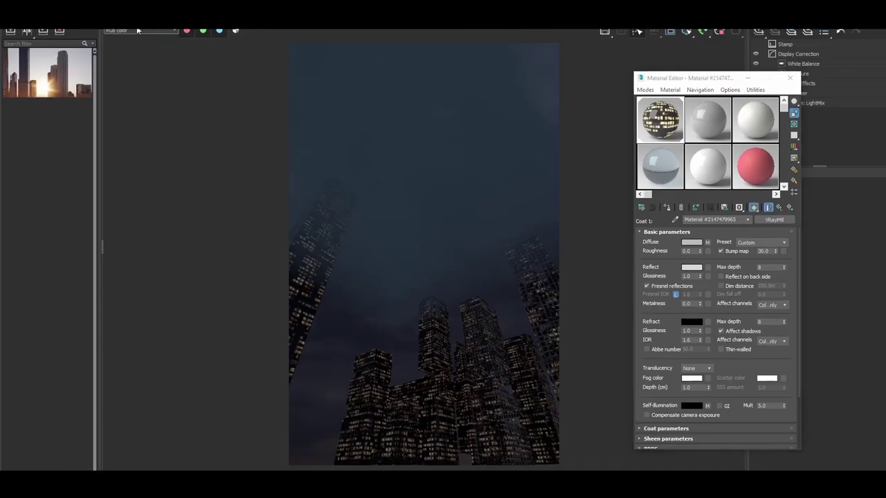
click(138, 30)
click(141, 92)
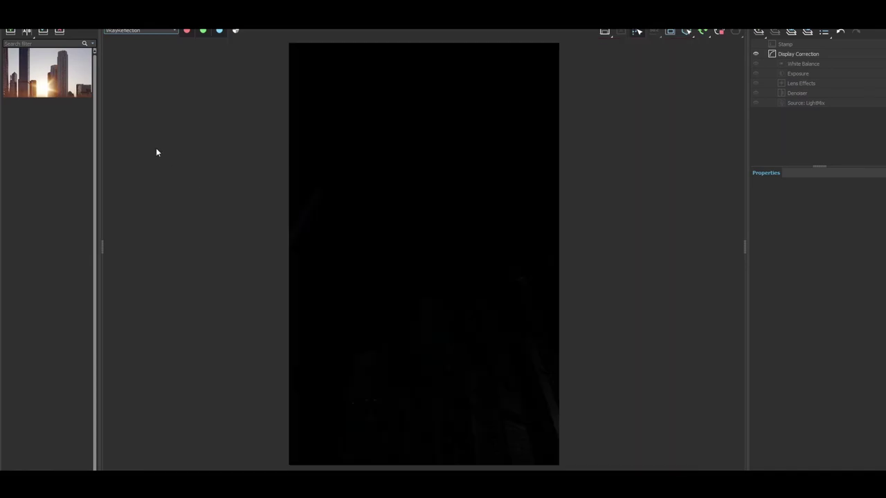
click(141, 30)
click(140, 38)
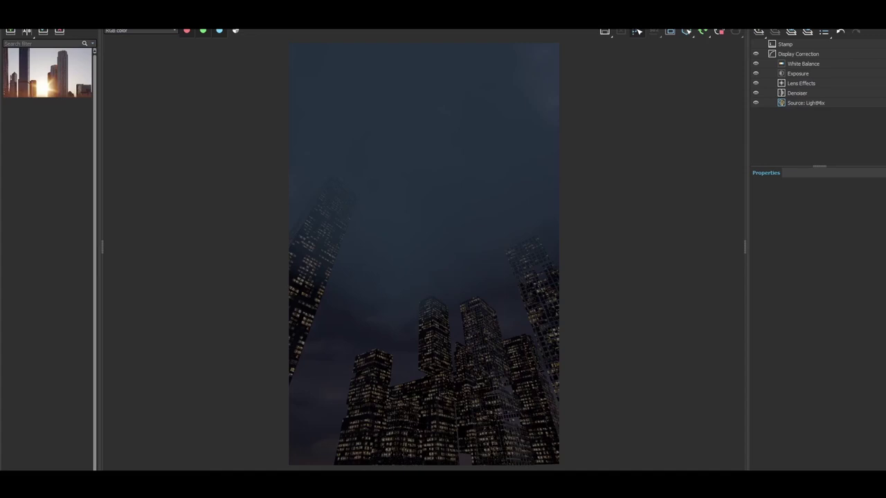
- Set the coat 1 material's self-illumination multiplier to 3.0 and stop the interactive render
key(m)
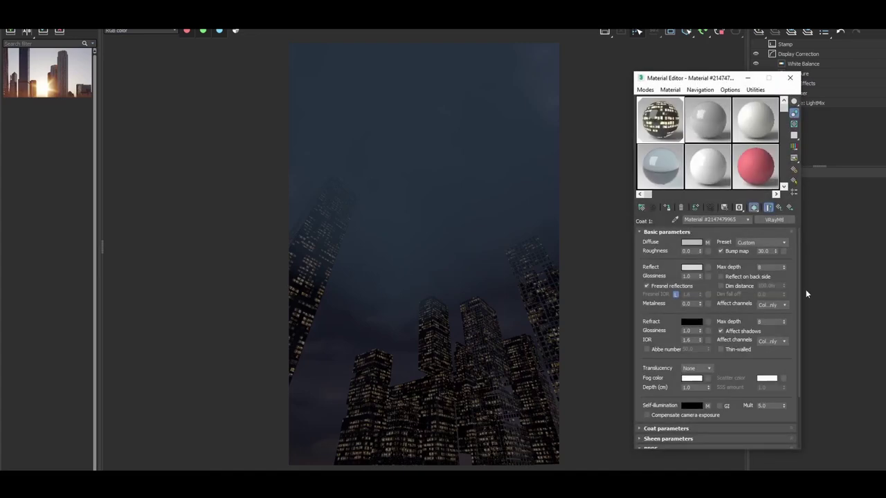
double_click(766, 407)
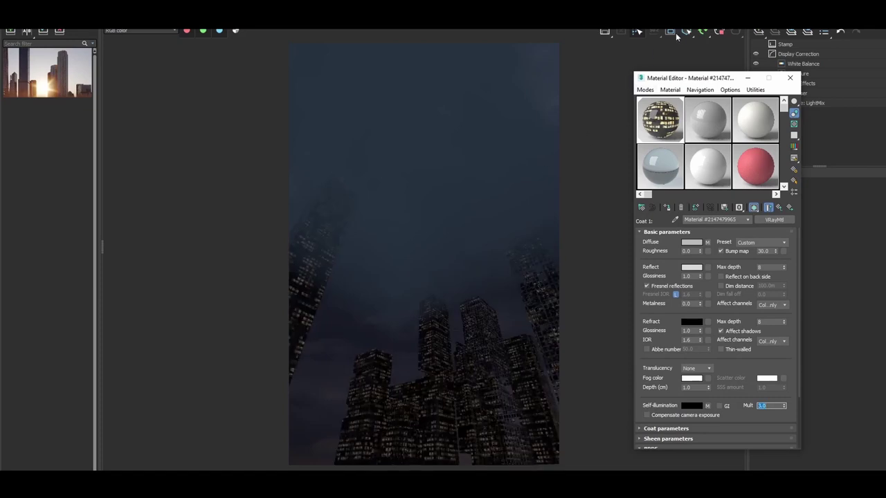
click(721, 29)
click(721, 29)
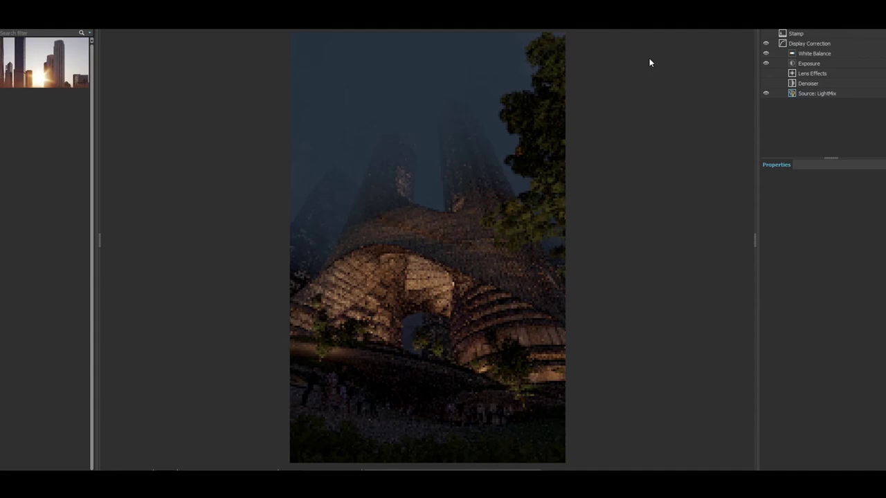
- Inspect the night renders of the illuminated tower base, up close from the park and from the distant street view
scroll(465, 299, up, 2)
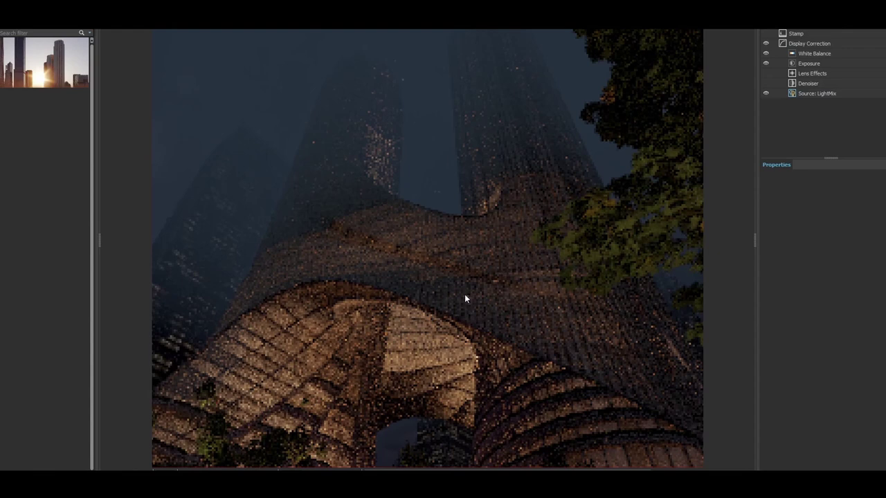
scroll(465, 295, down, 3)
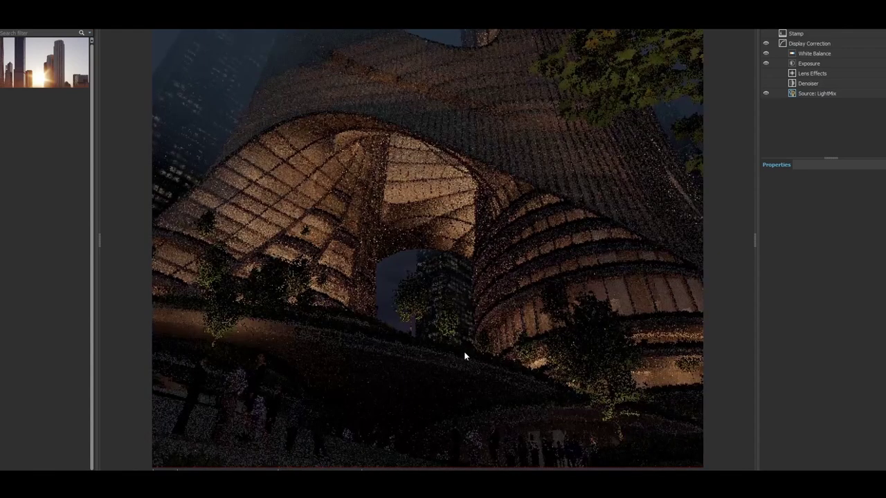
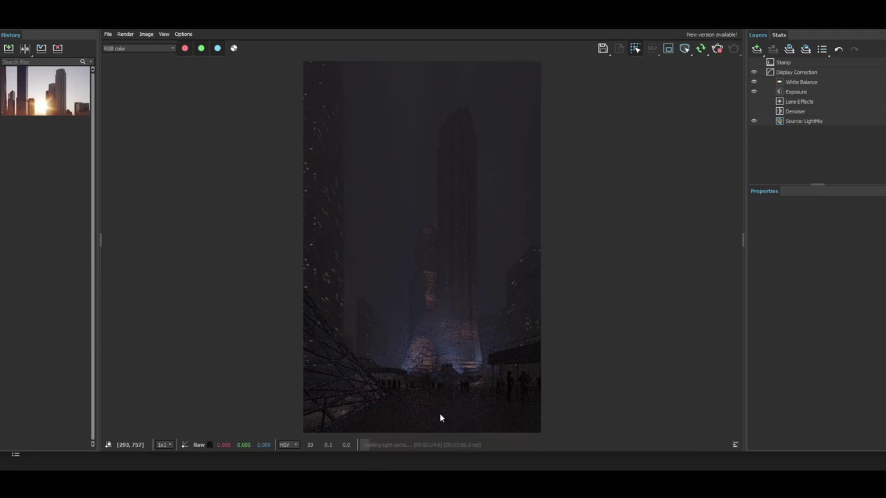
scroll(440, 417, up, 2)
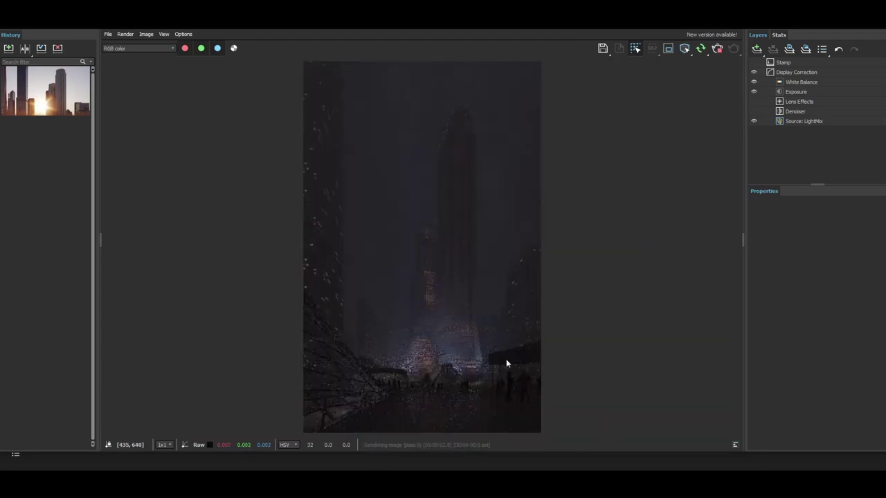
scroll(475, 371, up, 2)
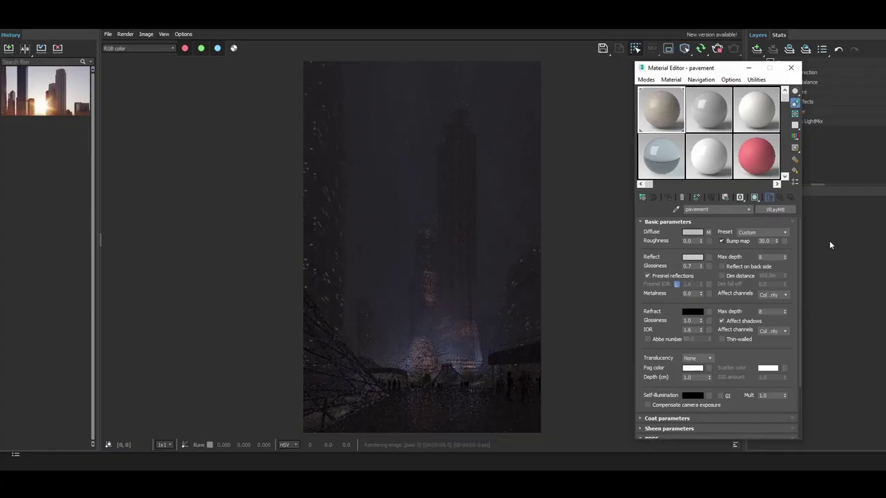
- Set the pavement material's reflect color to white and check the ground reflections in the night render
scroll(434, 367, up, 4)
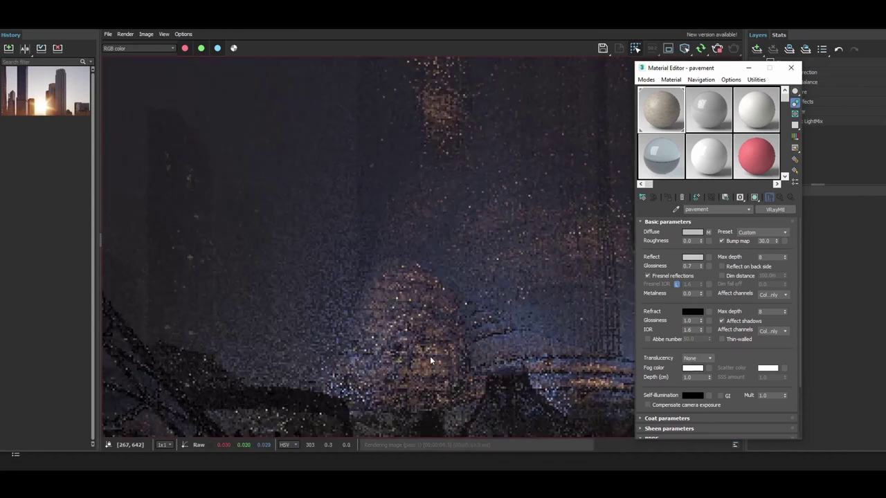
scroll(411, 351, down, 1)
scroll(411, 352, down, 3)
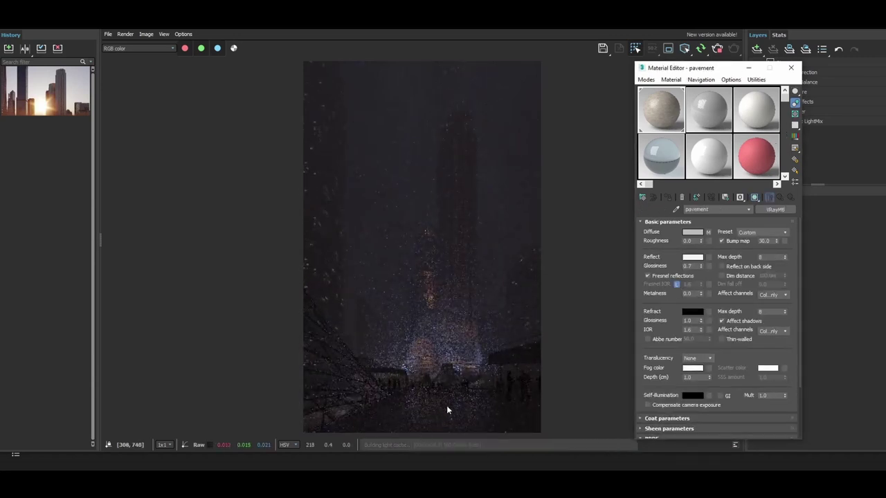
scroll(446, 407, up, 2)
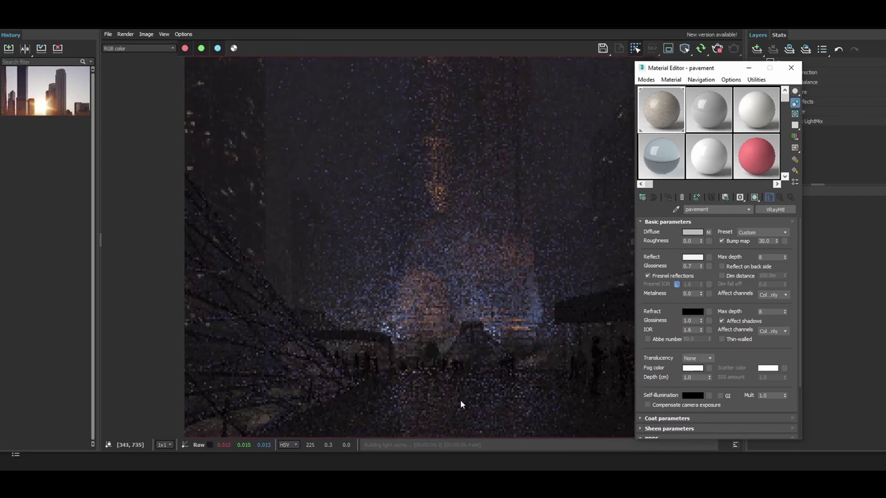
scroll(460, 404, down, 2)
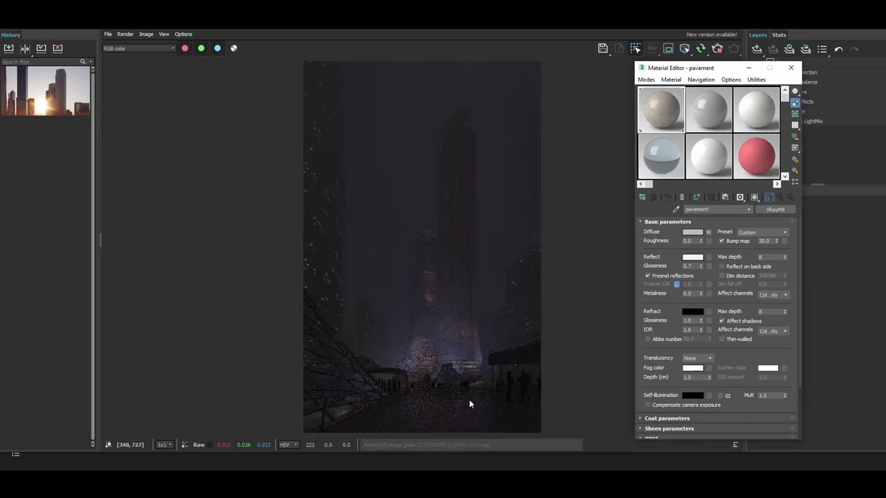
scroll(487, 396, up, 2)
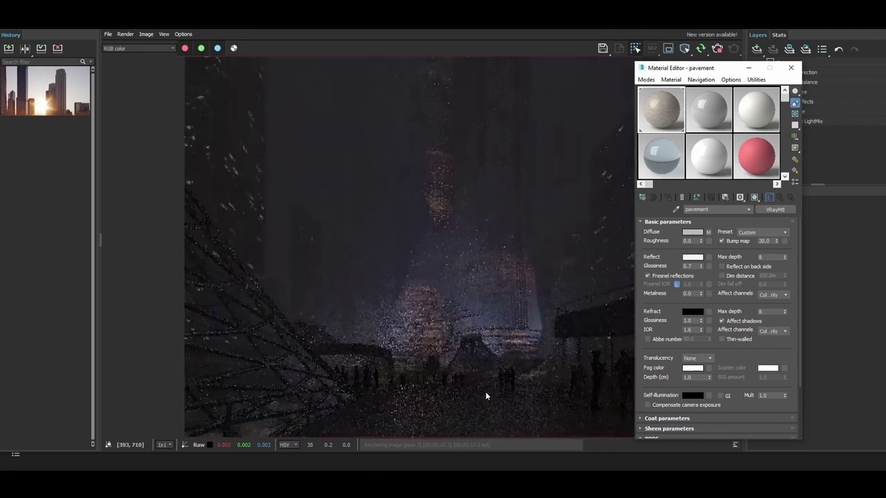
scroll(485, 394, down, 2)
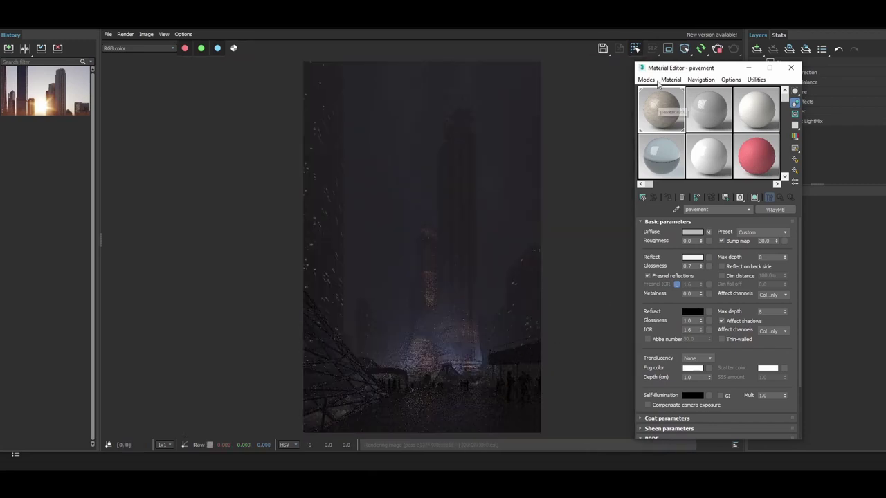
drag(666, 71, 592, 73)
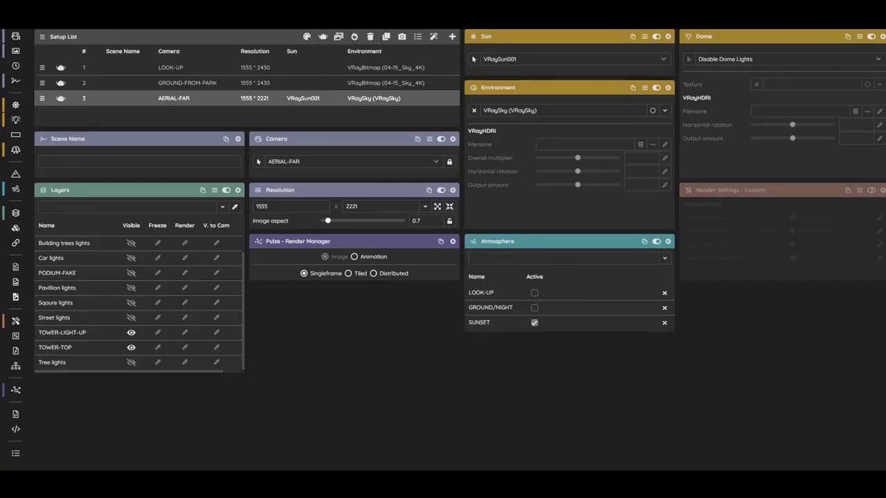
- Duplicate the GROUND-FROM-PARK setup, assign the copy to the AERIAL-FAR camera and set its resolution height to 2221
click(422, 81)
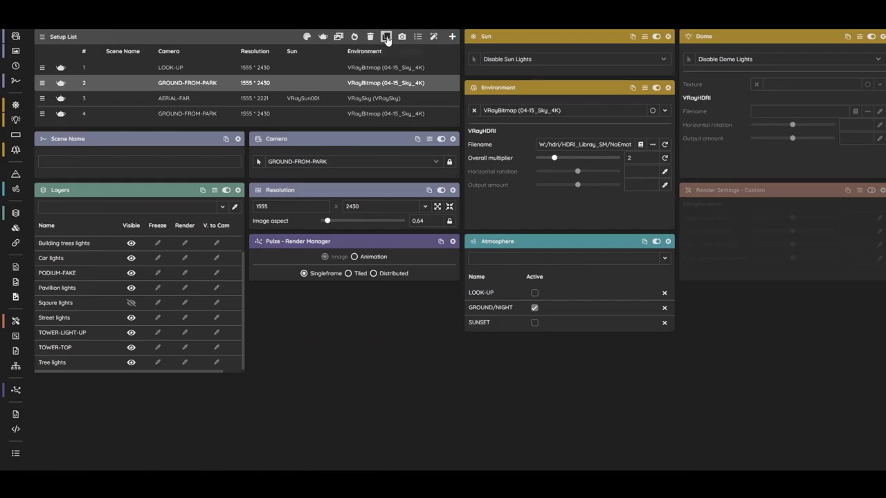
click(343, 113)
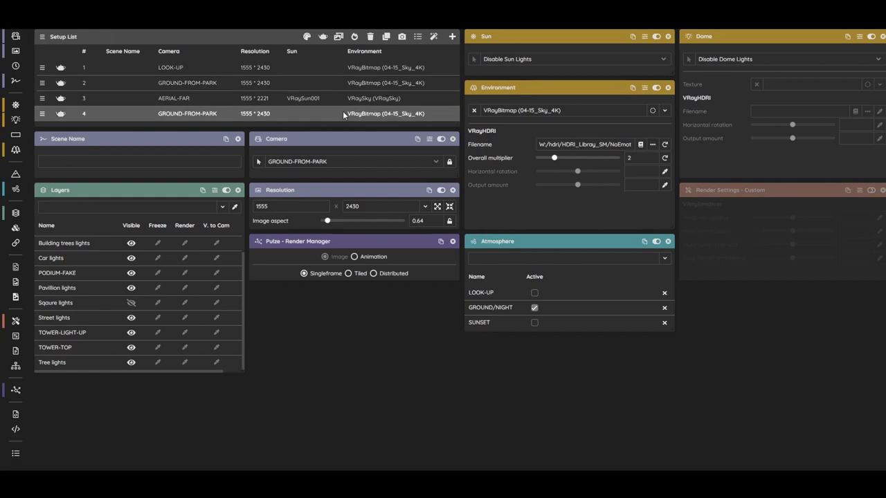
click(349, 167)
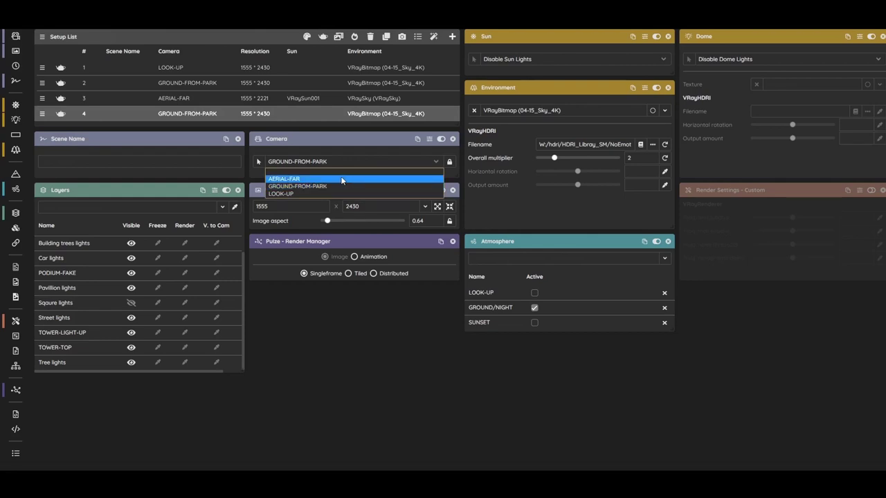
click(343, 178)
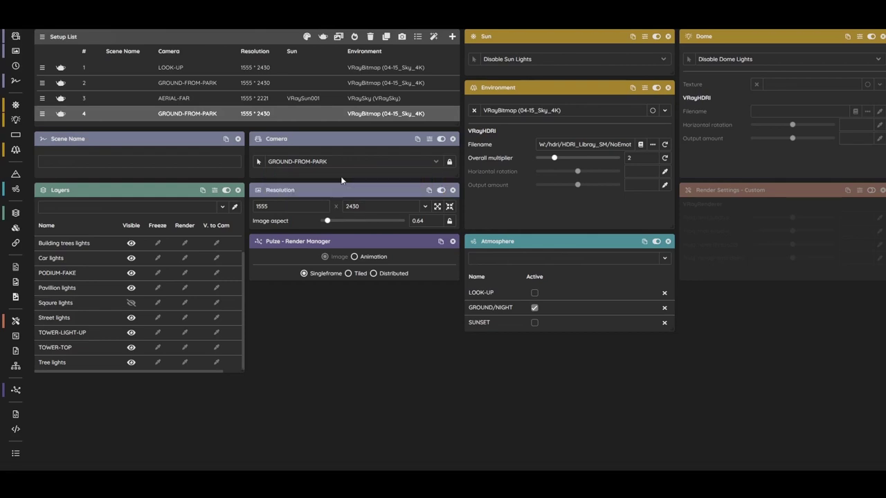
double_click(382, 206)
text(2221)
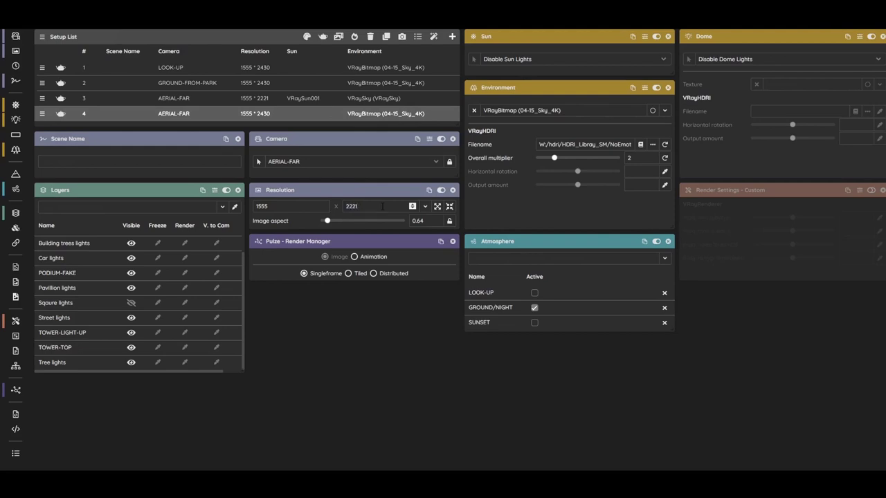
key(Return)
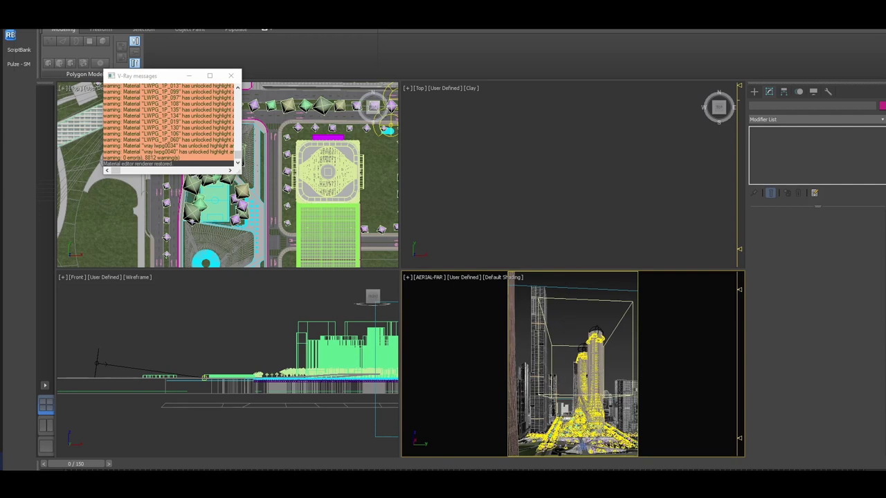
- Maximize the AERIAL-FAR view and set its camera's horizontal shift to 0.03
key(alt+w)
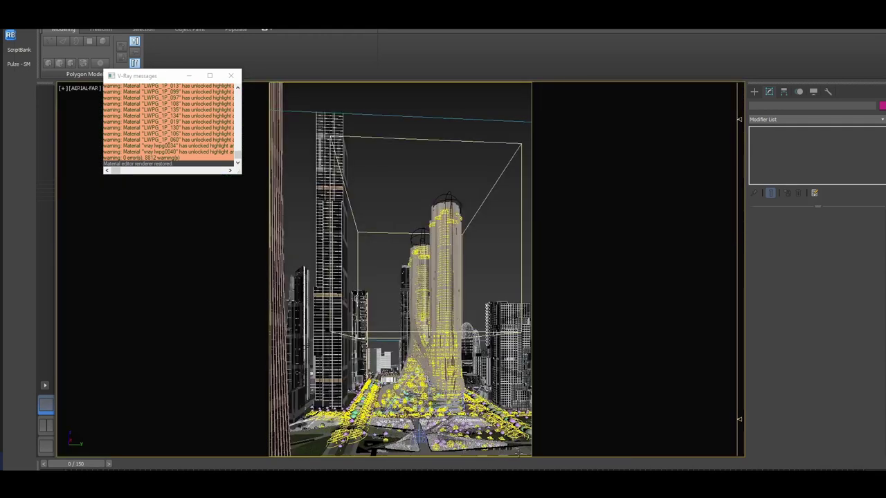
click(81, 88)
click(111, 263)
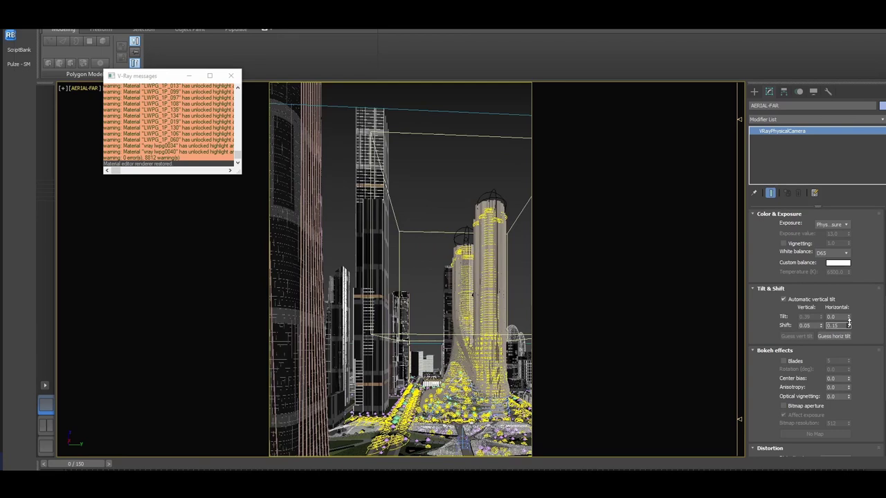
drag(848, 322, 849, 332)
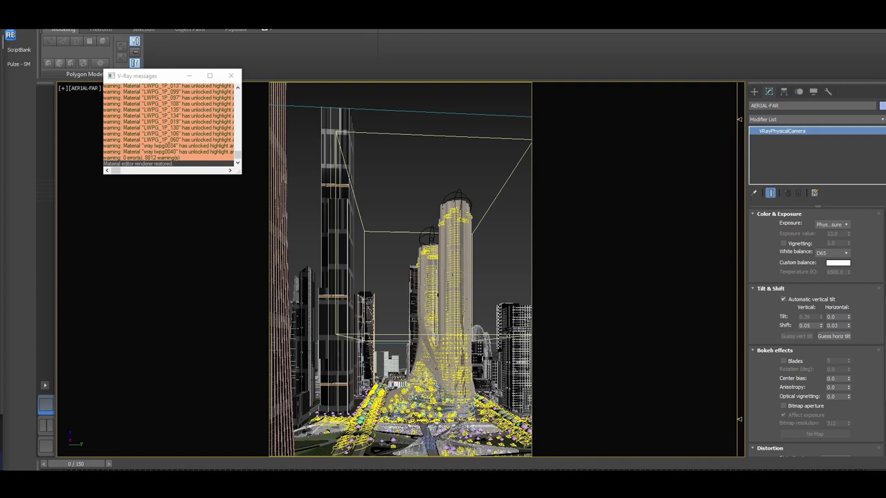
- Run a brief test render of the aerial night view, stop it and examine the foggy night reference images in Photoshop
key(shift+q)
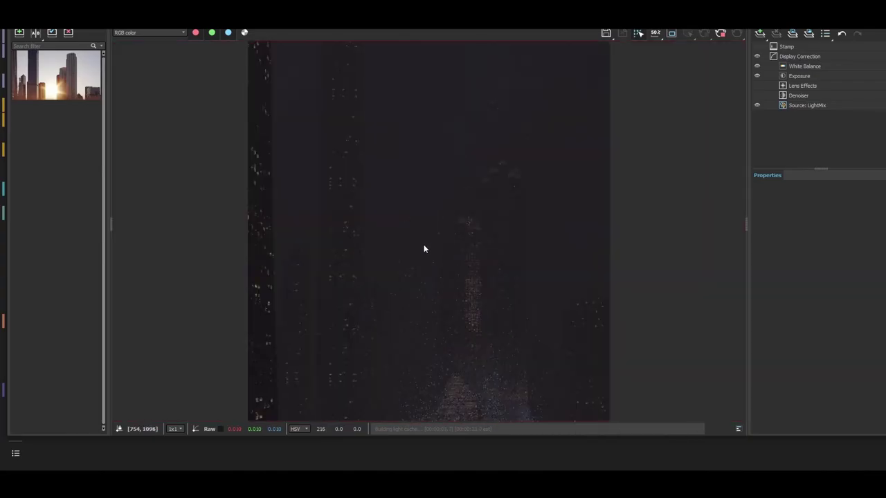
scroll(423, 249, down, 1)
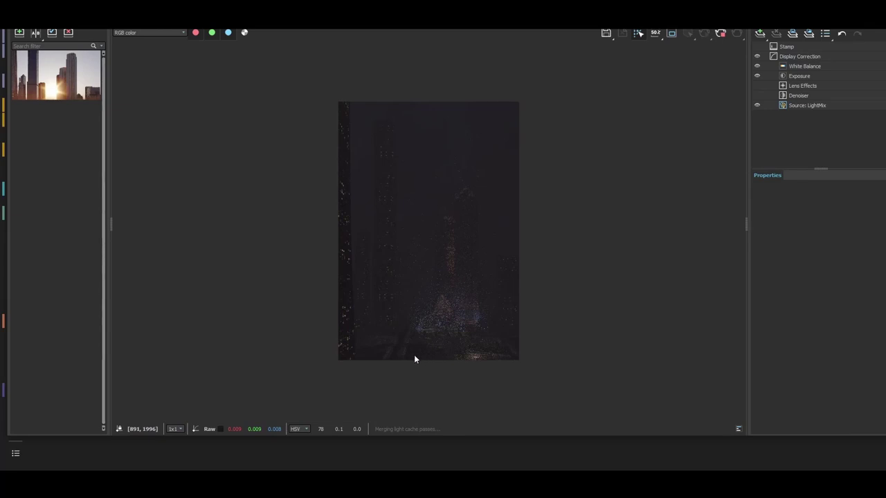
scroll(466, 301, up, 1)
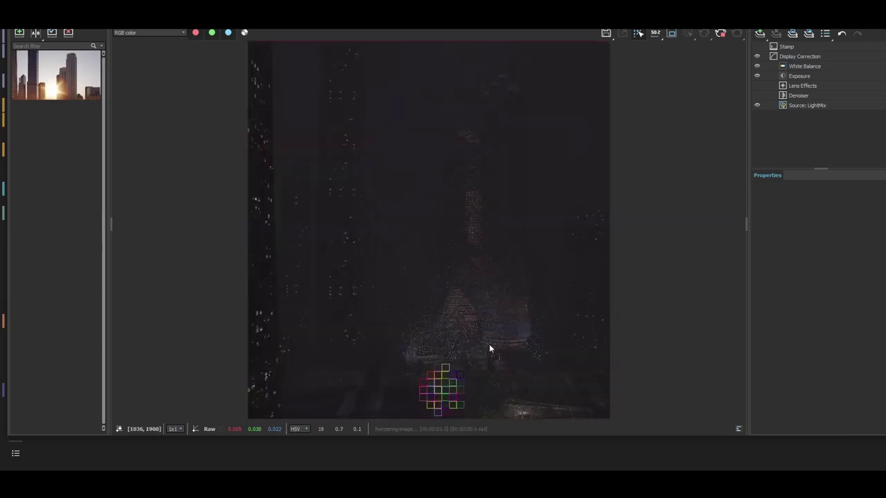
click(721, 34)
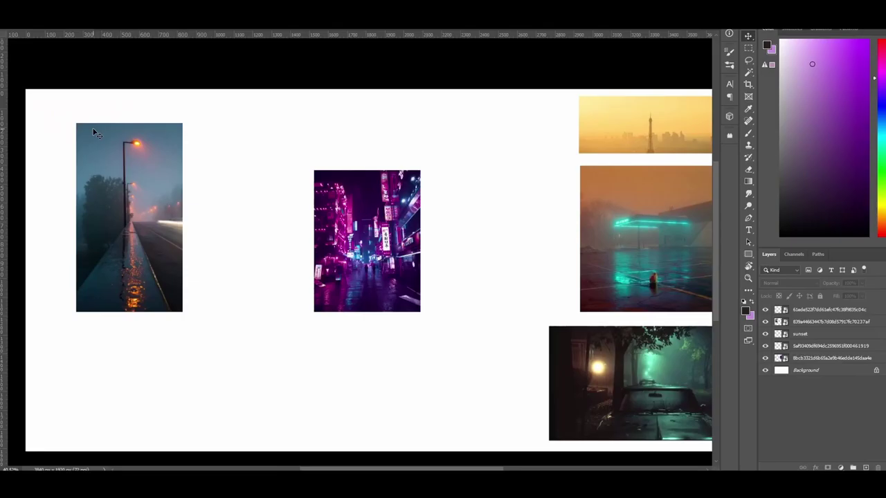
alt+scroll(216, 141, up, 5)
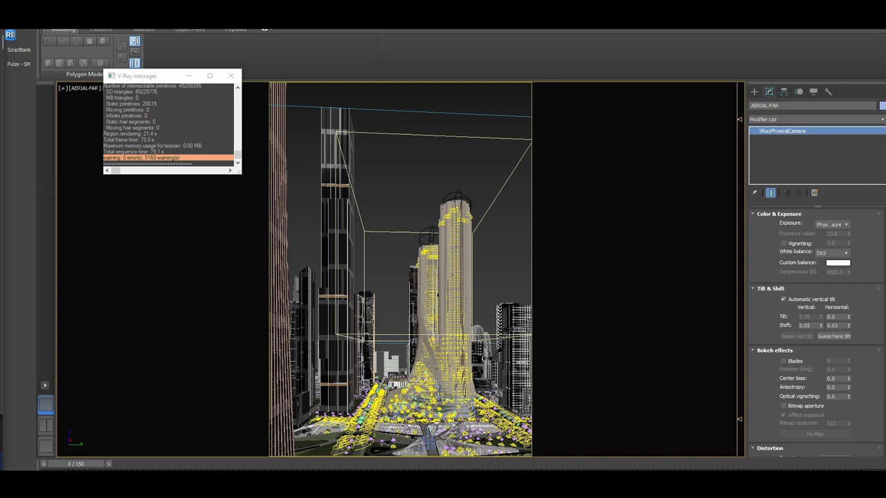
- Deselect the camera, go to the atmosphere effects in the environment settings and start rendering the aerial night view
click(473, 129)
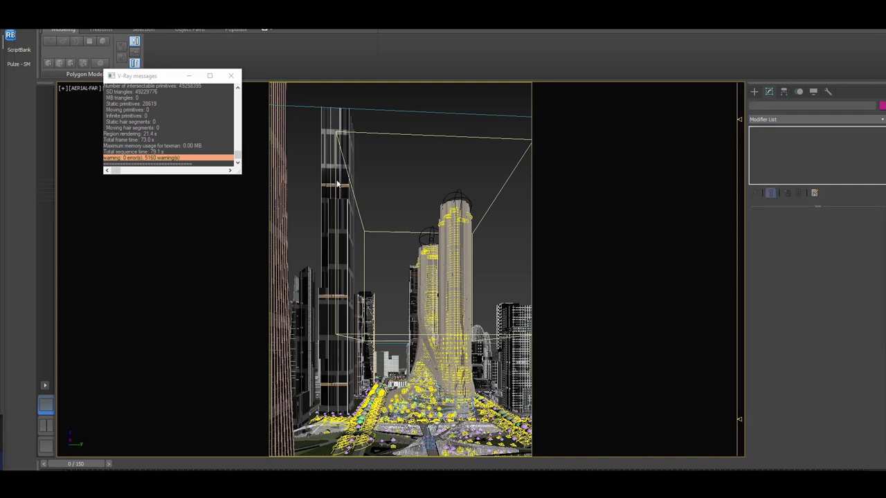
key(8)
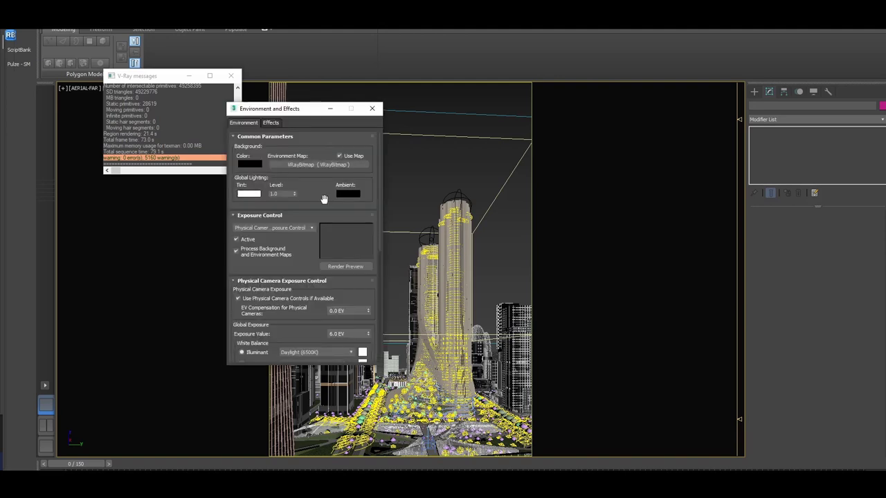
scroll(324, 199, down, 5)
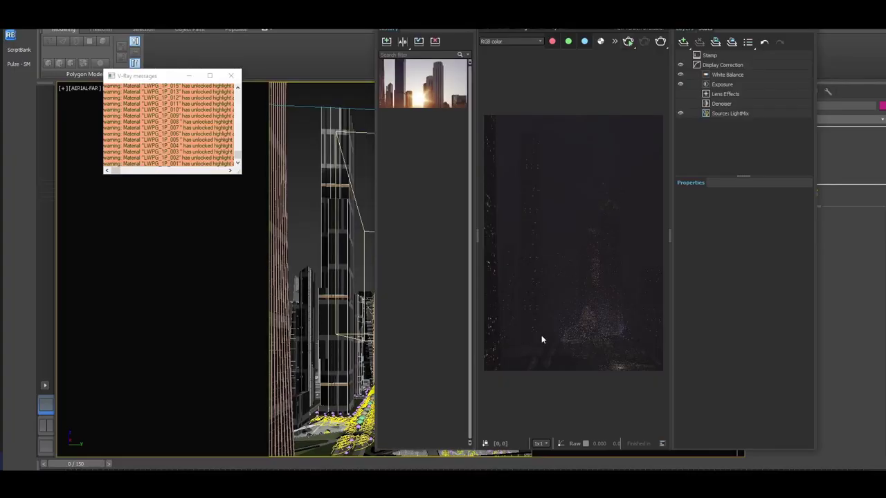
key(shift+q)
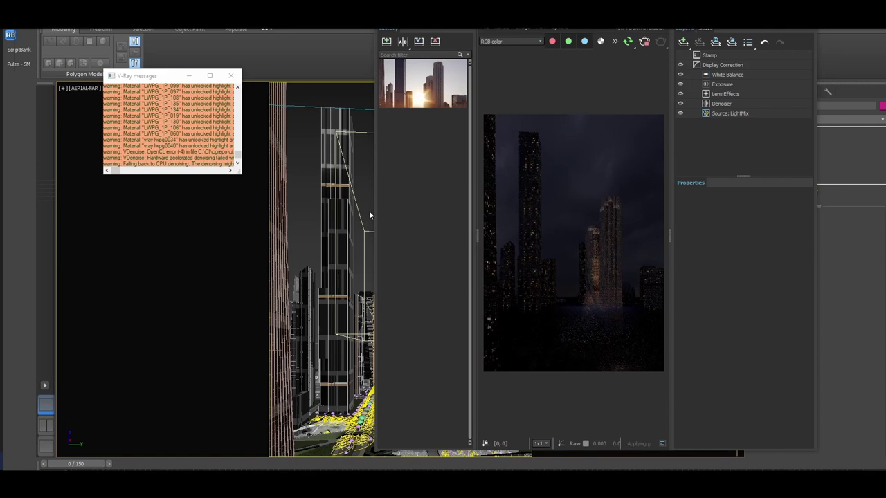
- Shift the AERIAL-NIGHT fog's emission color to a bluer tone
key(8)
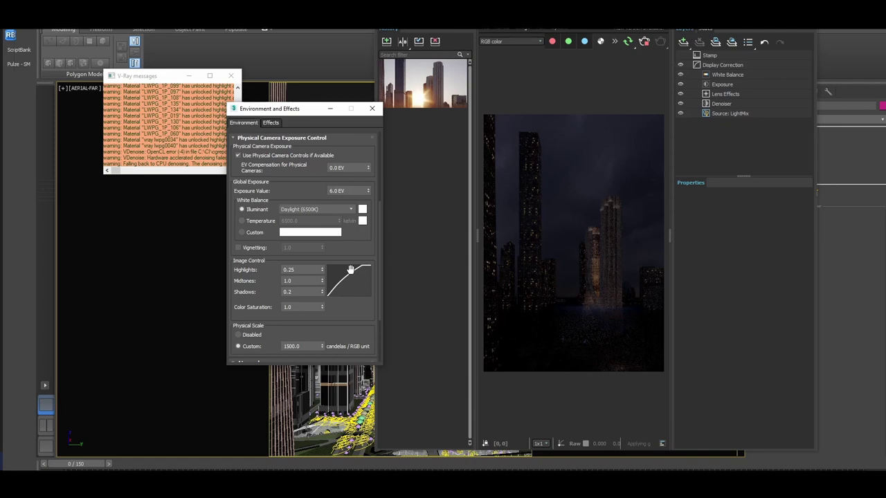
scroll(367, 275, down, 5)
click(367, 275)
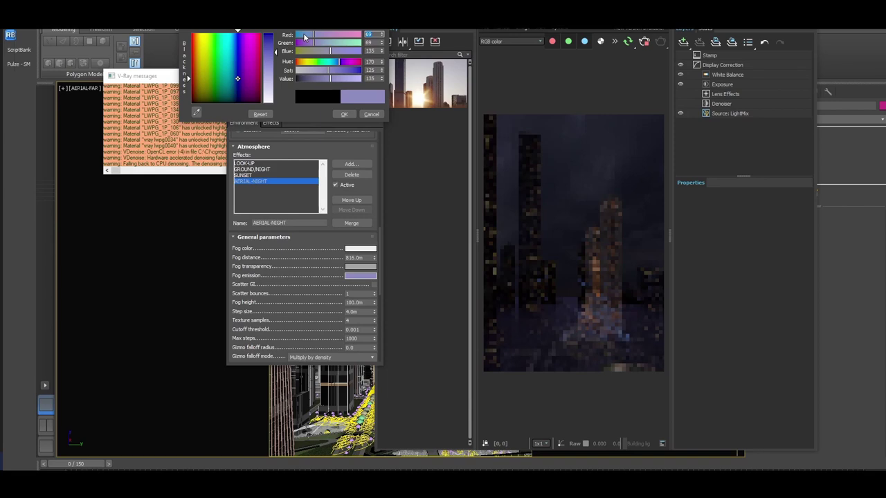
click(340, 115)
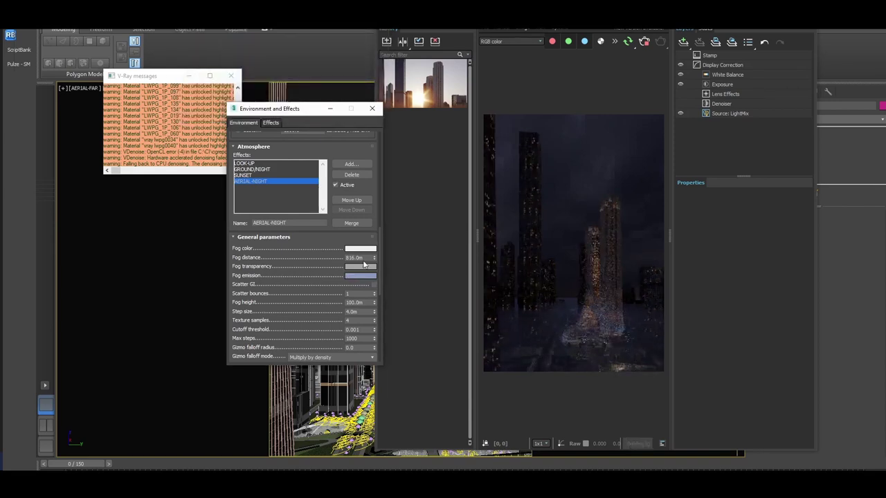
- Raise the AERIAL-NIGHT fog height to 377 m and adjust its fog distance
drag(374, 303, 380, 174)
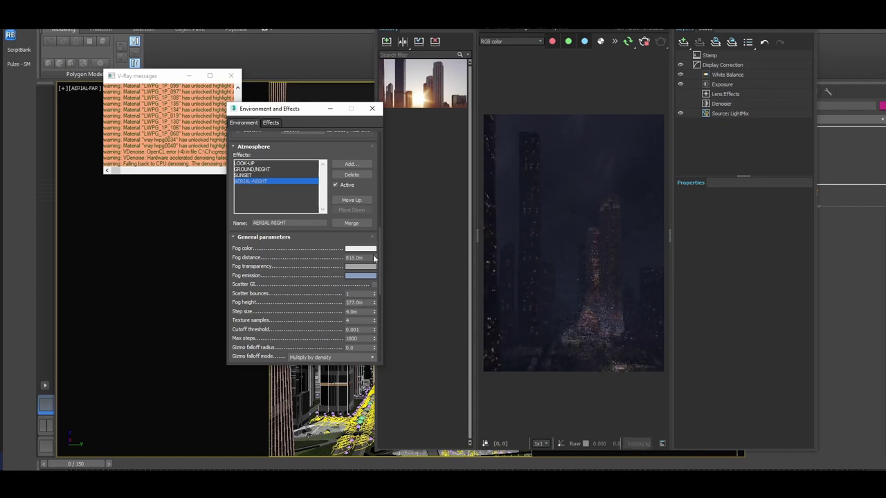
drag(376, 257, 605, 357)
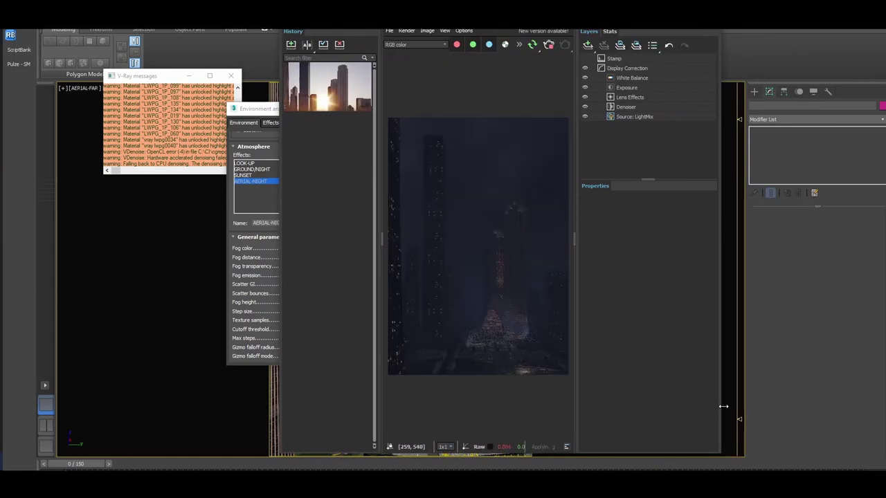
- Widen the frame buffer and examine the fog, skyline and street lighting in the aerial night render, both up close and as a whole
drag(724, 406, 787, 407)
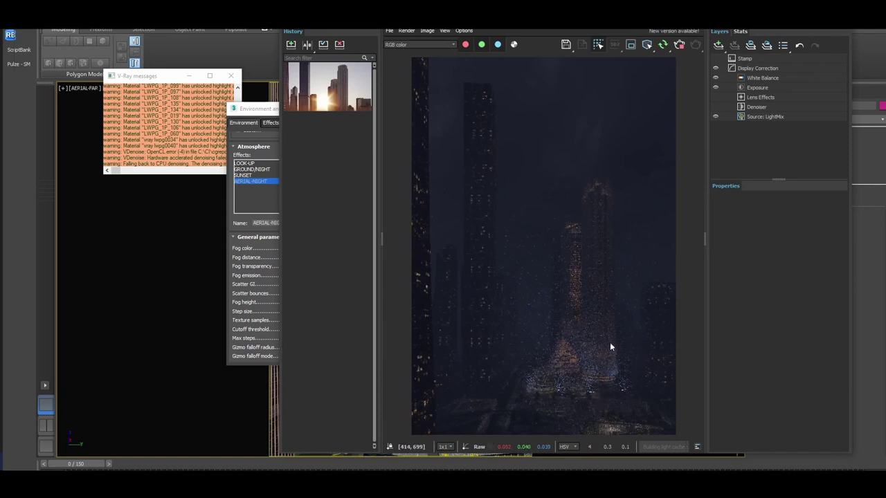
scroll(579, 320, down, 2)
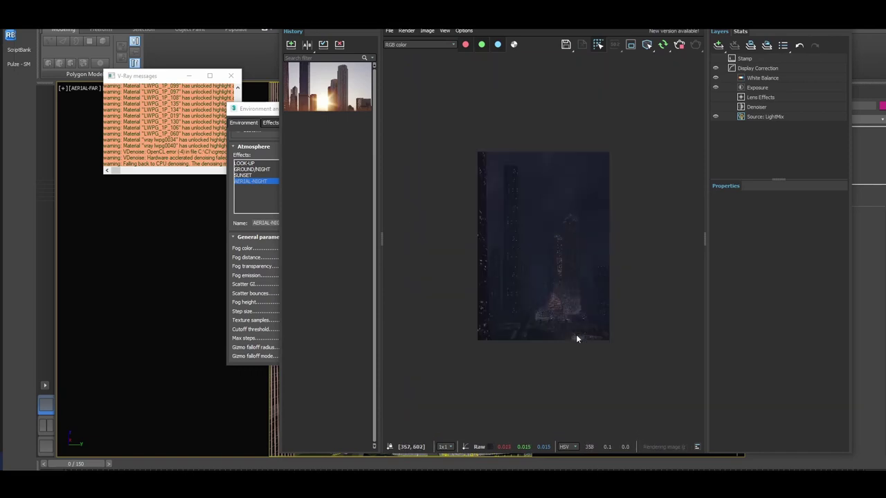
scroll(578, 339, up, 2)
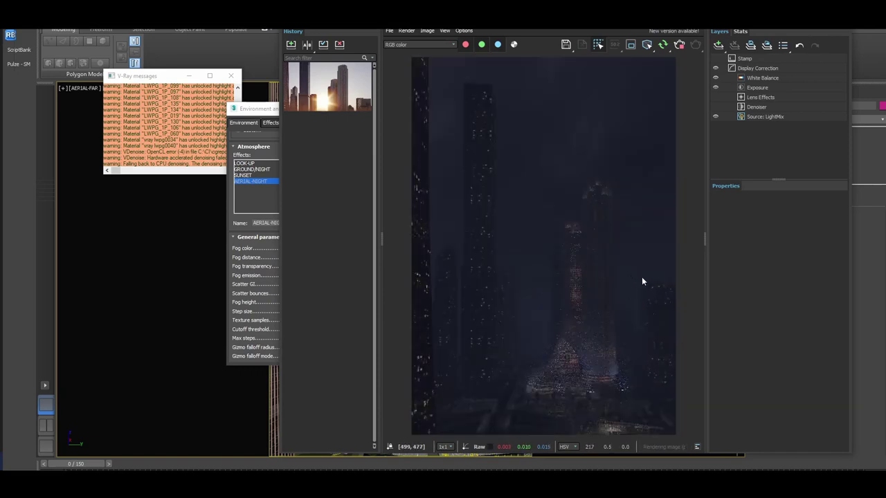
scroll(643, 277, up, 2)
scroll(627, 282, down, 2)
scroll(592, 125, up, 2)
scroll(633, 166, up, 2)
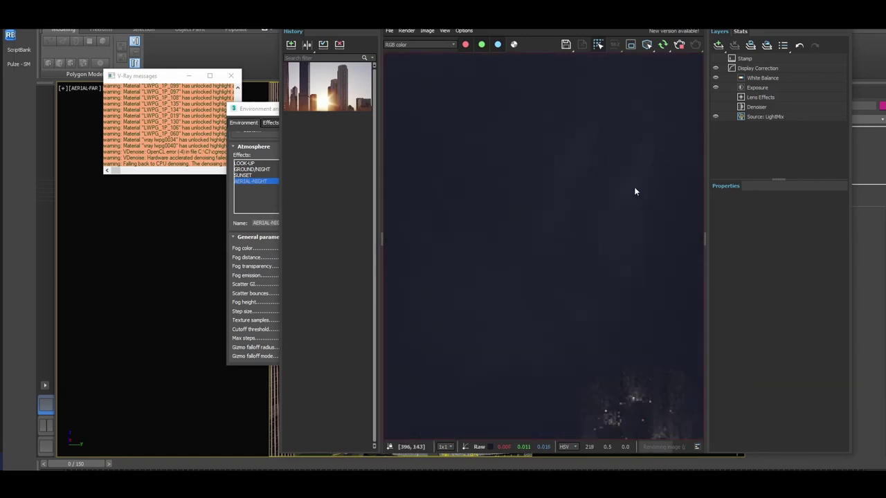
scroll(529, 219, down, 2)
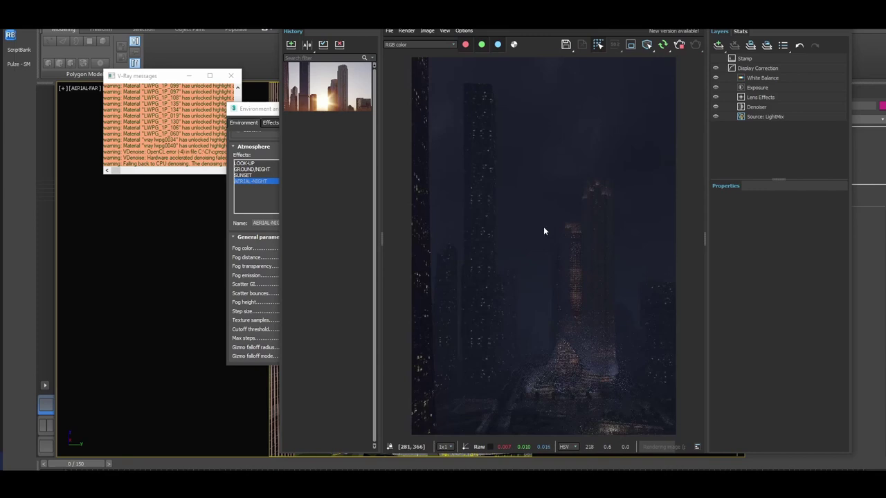
scroll(506, 412, up, 3)
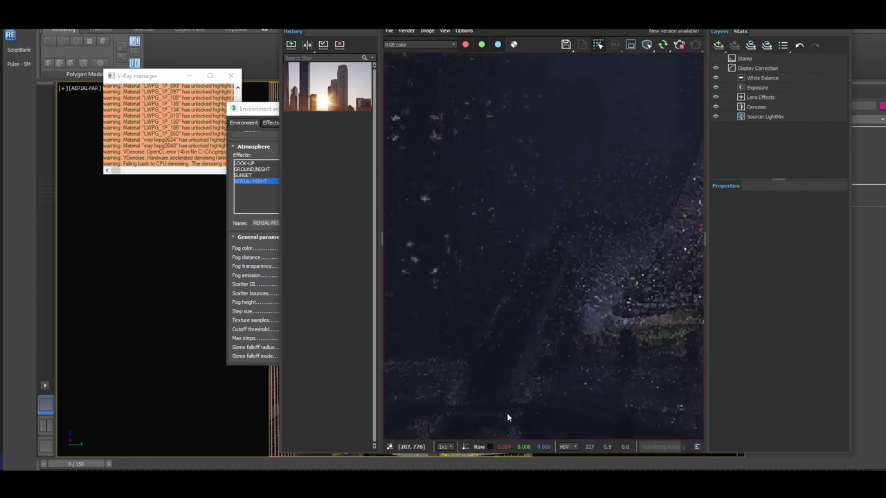
scroll(452, 359, down, 1)
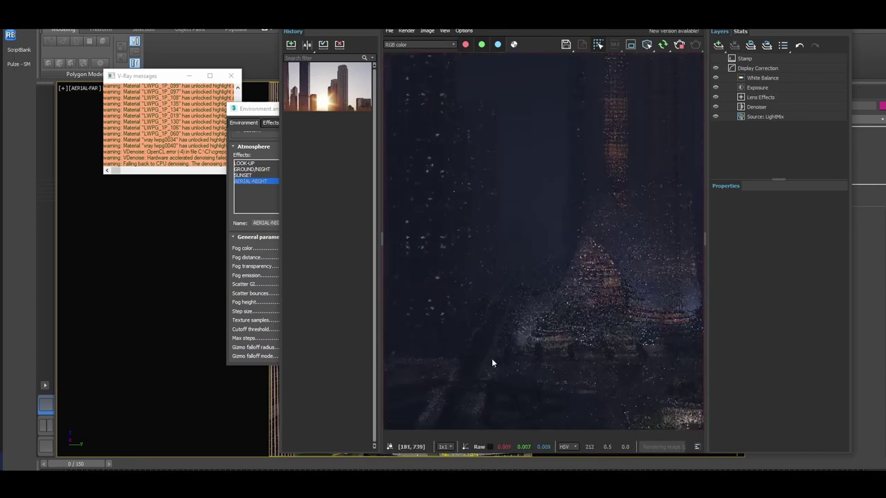
scroll(526, 353, down, 1)
scroll(549, 348, up, 2)
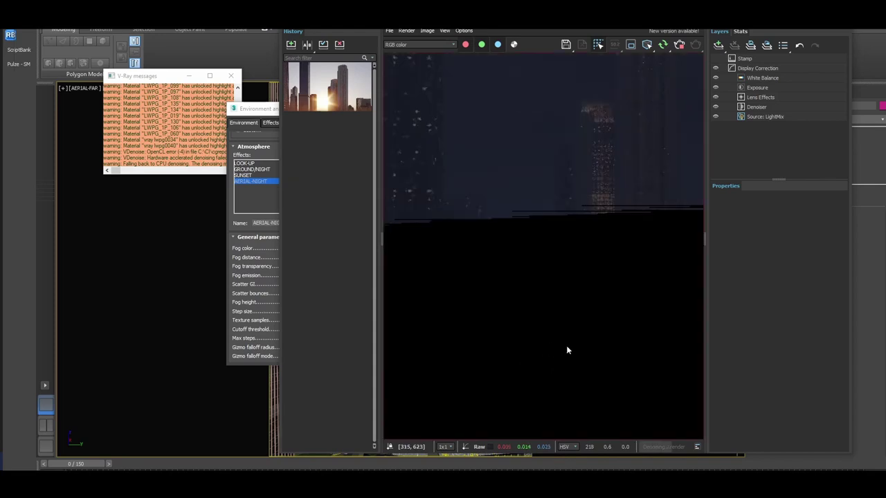
scroll(520, 312, down, 2)
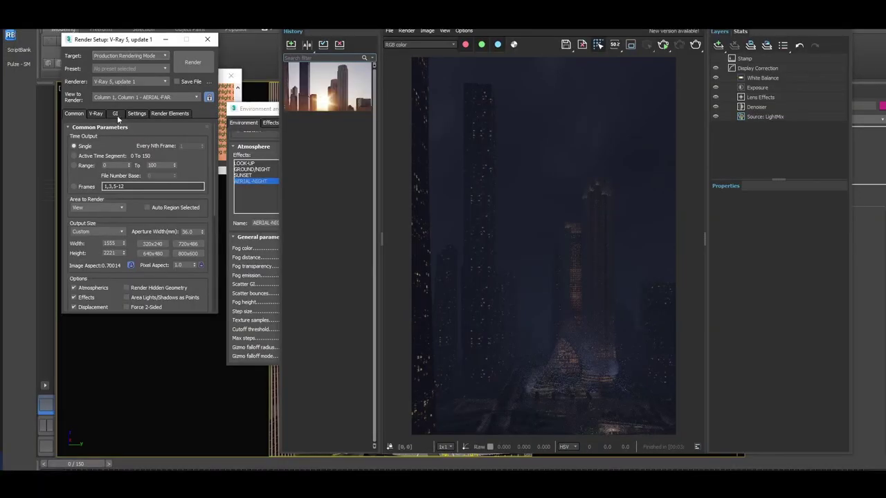
- Set the image sampler's minimum shading rate to 8 in the V-Ray render settings and render the aerial night view
double_click(123, 253)
click(95, 113)
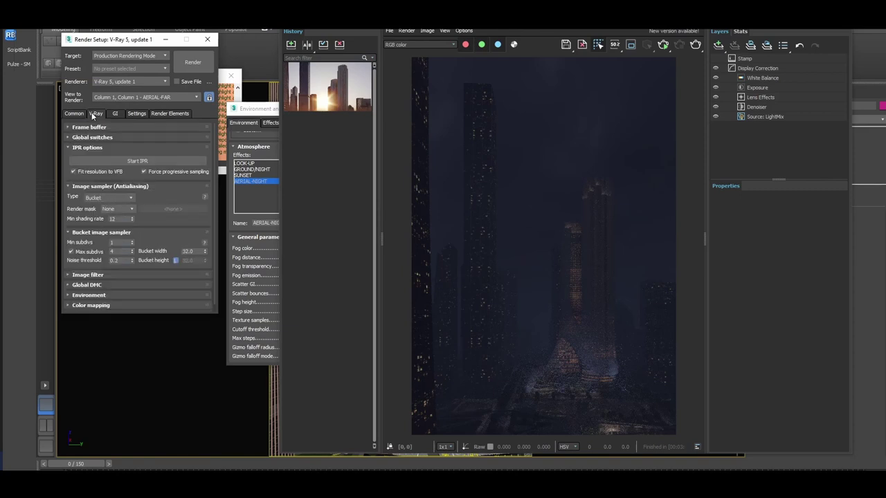
key(Tab)
text(8)
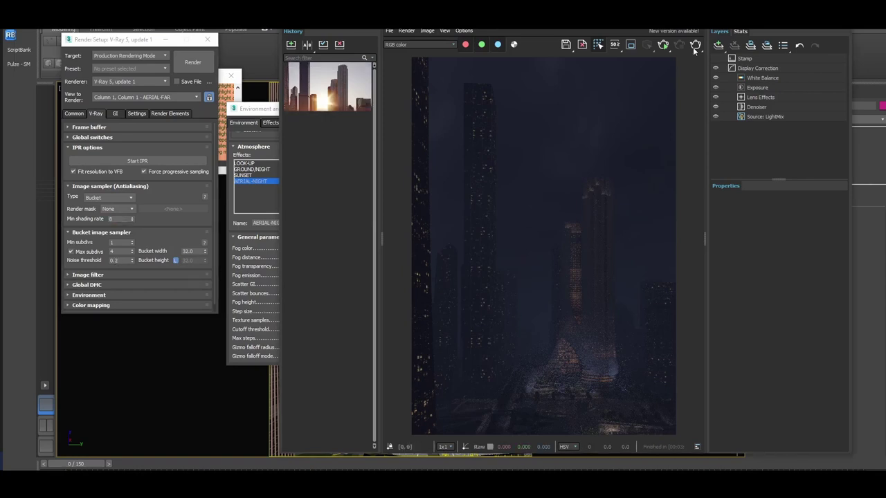
click(697, 45)
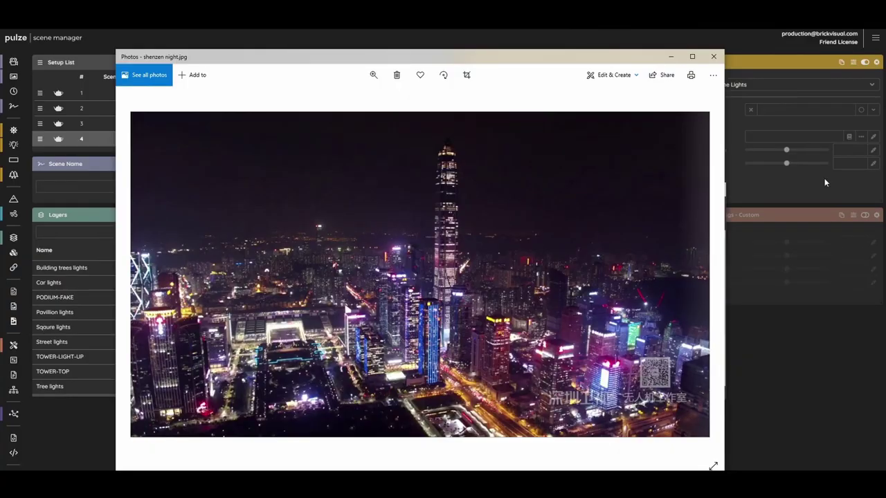
- Compare the night reference photo with the render and raise the STREET-LIGHT109 intensity in the LightMix to 5
mouse_move(708, 132)
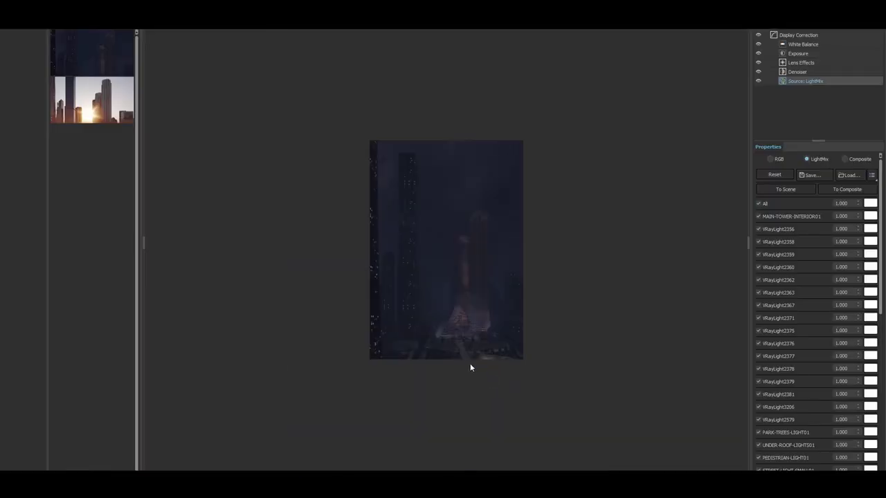
scroll(468, 363, up, 2)
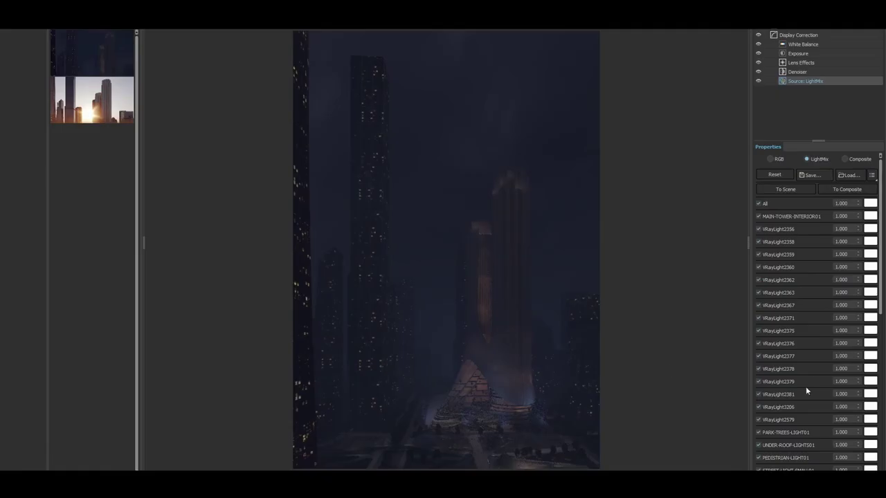
scroll(809, 374, down, 5)
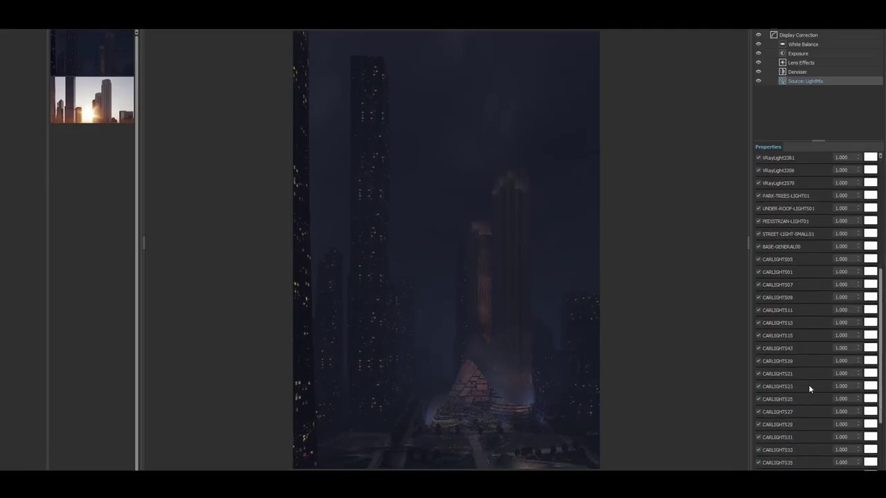
scroll(808, 384, down, 3)
click(840, 413)
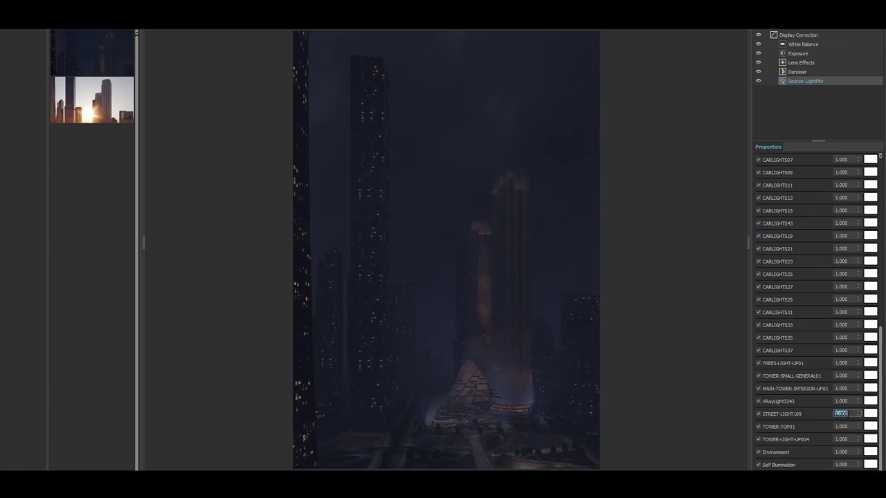
text(2)
key(Return)
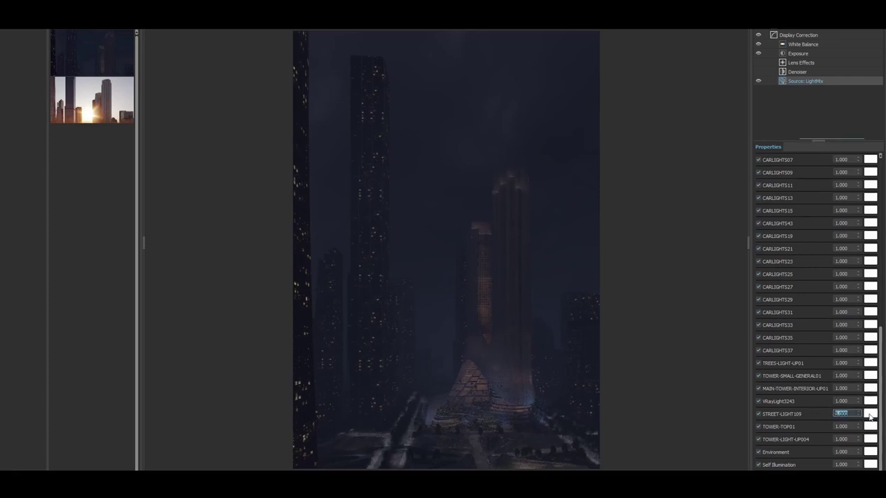
- Tint the STREET-LIGHT109 light a warm yellow-orange with a hue of about 0.1 and saturation of about 0.65
click(870, 414)
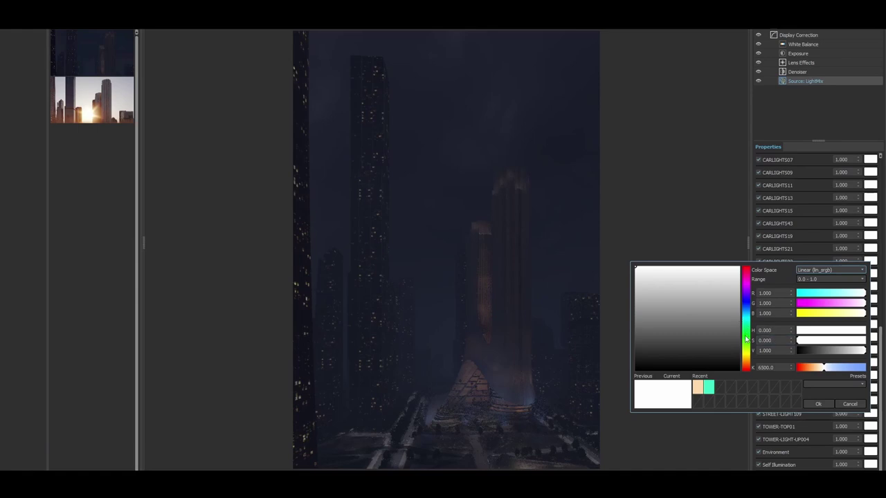
drag(745, 340, 744, 361)
click(681, 266)
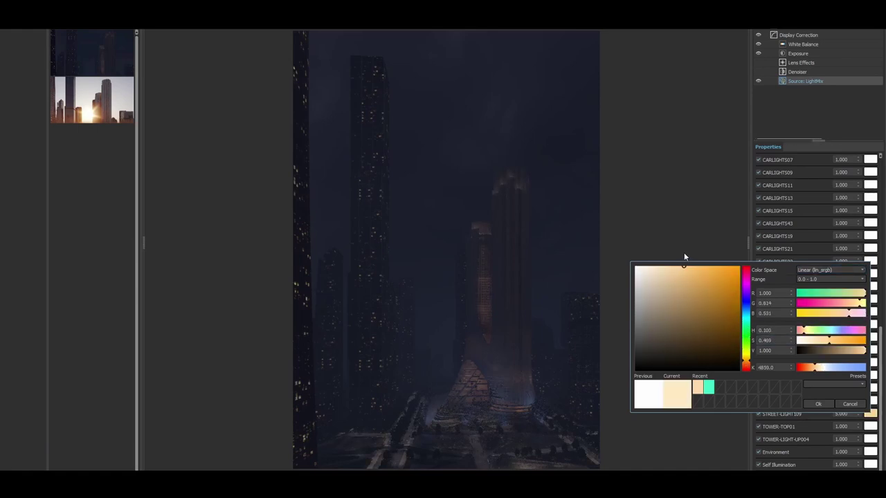
click(703, 269)
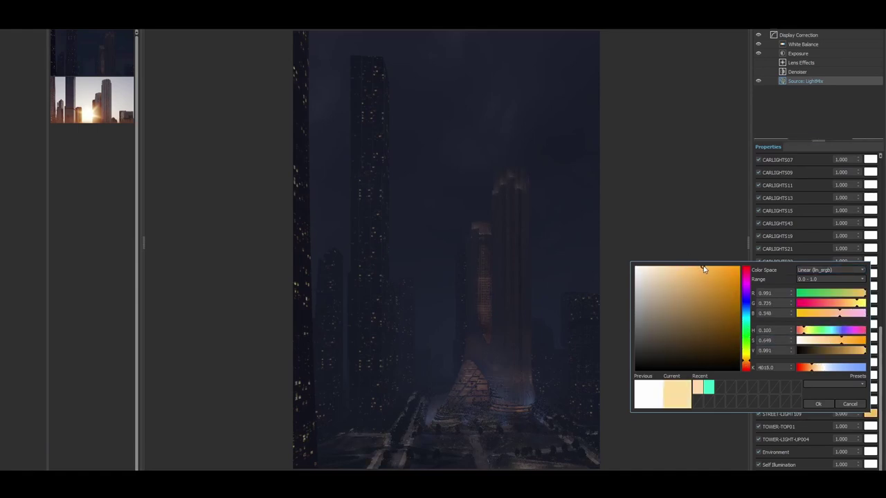
click(818, 405)
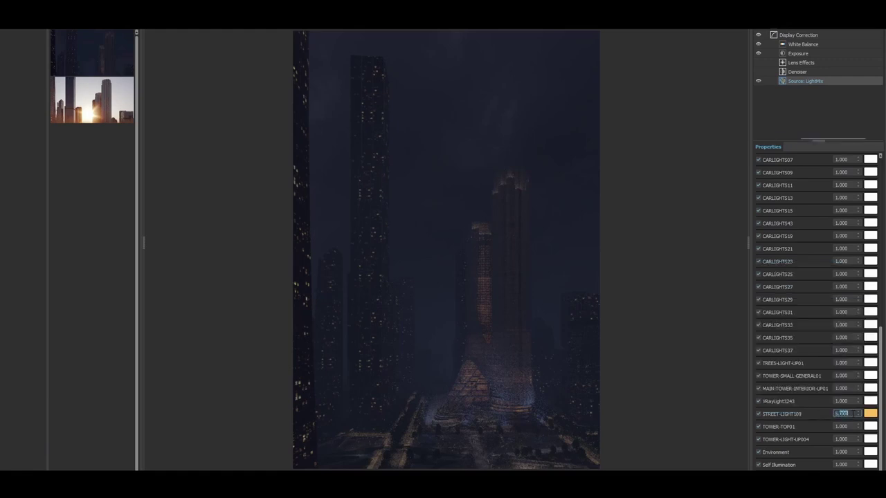
- Raise the STREET-LIGHT109 intensity to 10 and shift its color to a deeper orange
double_click(839, 413)
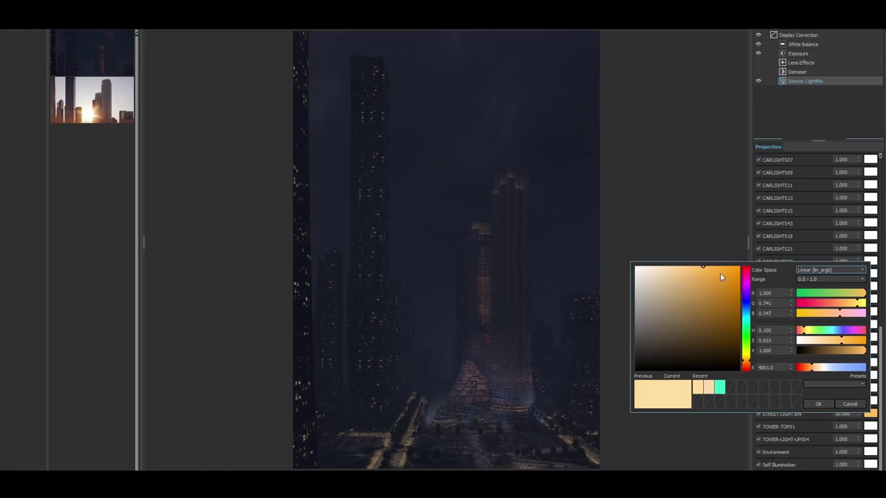
drag(747, 364, 748, 367)
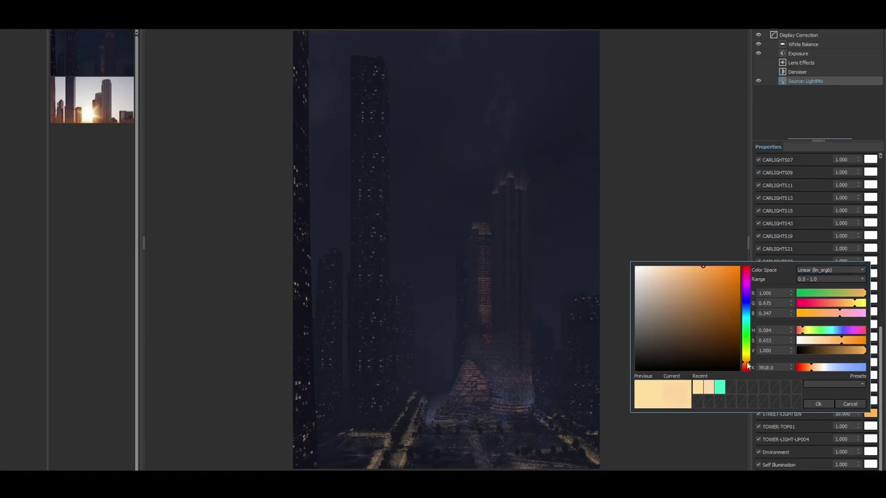
click(819, 405)
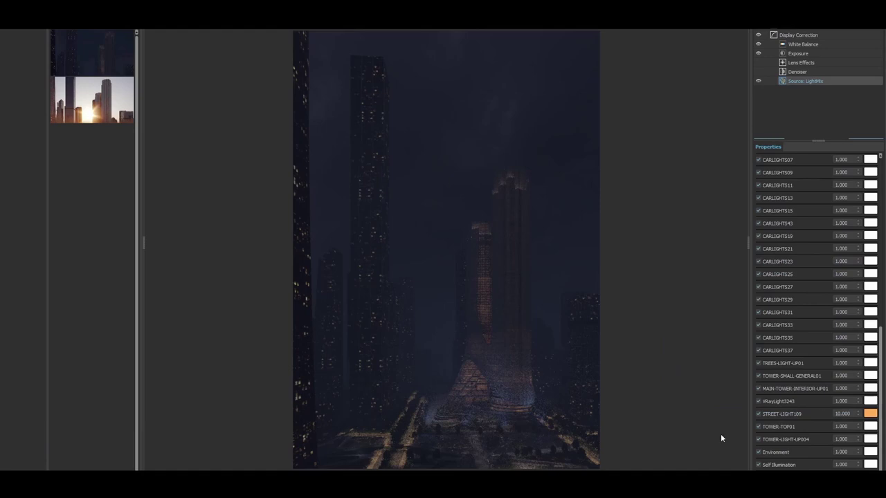
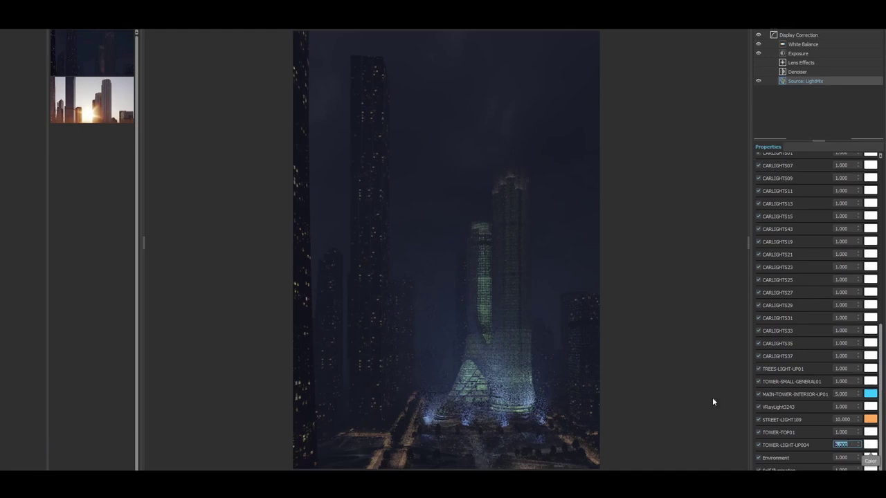
- Check the tower base lighting up close and set the Self Illumination intensity to 3 in the LightMix
scroll(713, 402, up, 3)
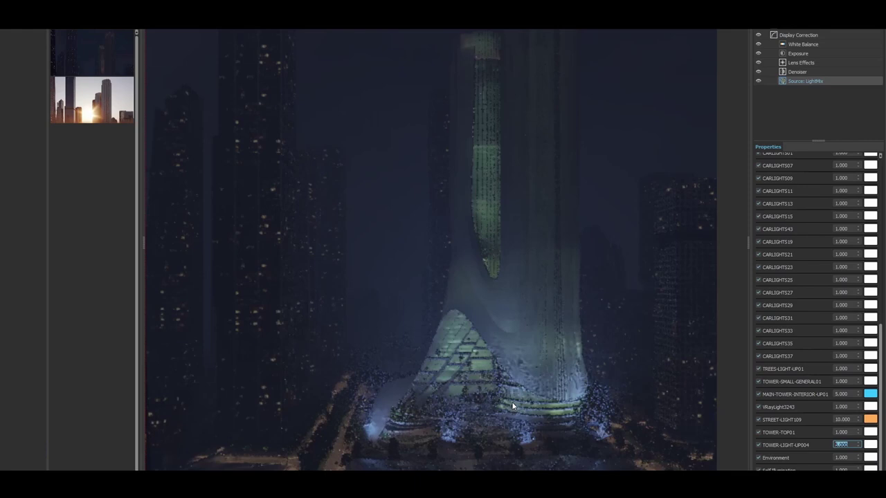
scroll(513, 406, down, 3)
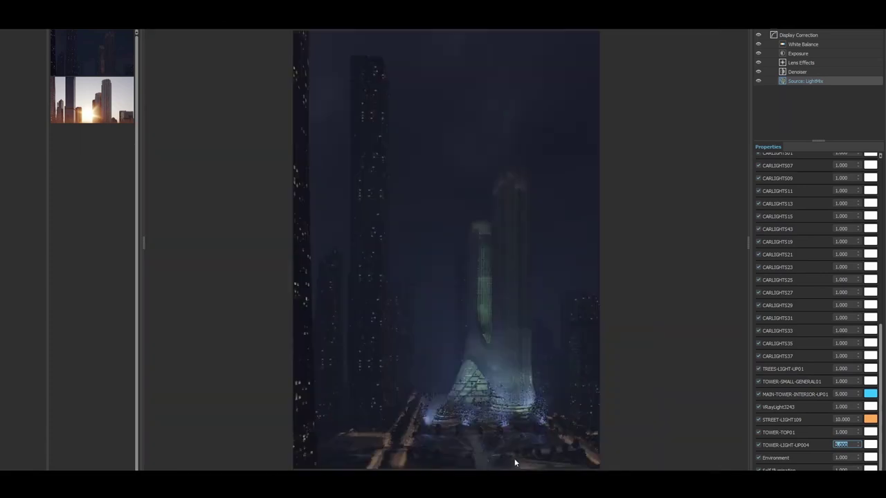
scroll(866, 468, up, 4)
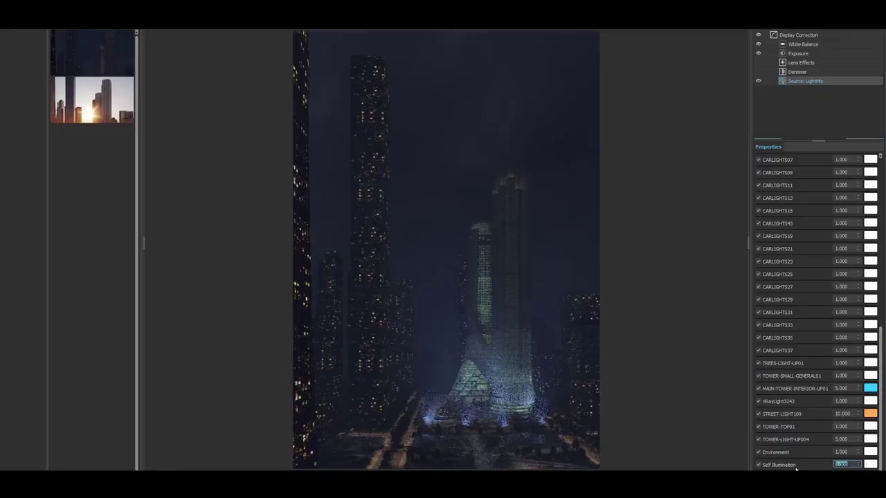
text(3)
- Tint Self Illumination a saturated blue with a hue of about 0.62 and adjust the color's brightness
click(870, 464)
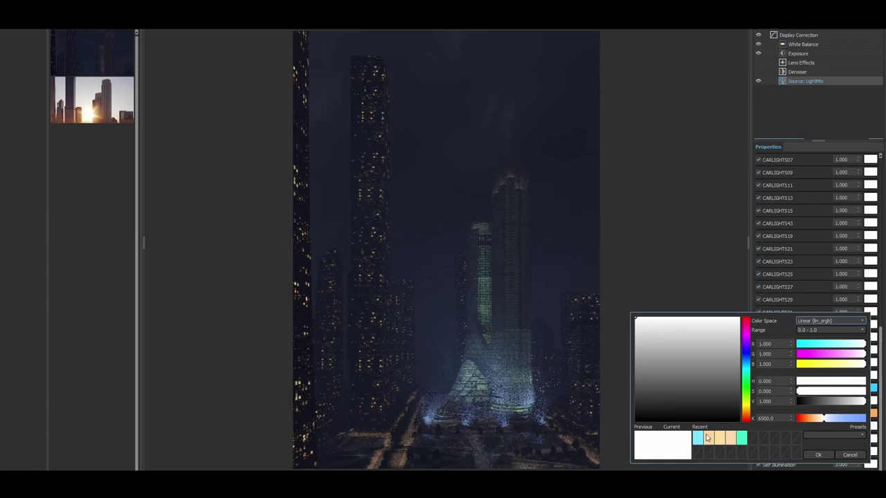
click(716, 318)
click(747, 358)
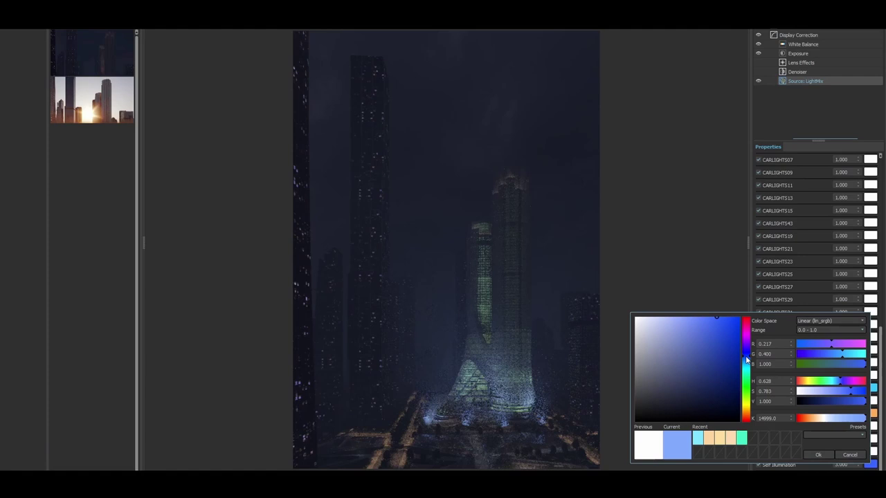
mouse_move(711, 321)
mouse_down()
mouse_move(725, 313)
mouse_move(696, 318)
mouse_move(713, 316)
mouse_move(669, 353)
mouse_move(675, 375)
mouse_move(682, 336)
mouse_move(723, 361)
mouse_move(717, 355)
mouse_up()
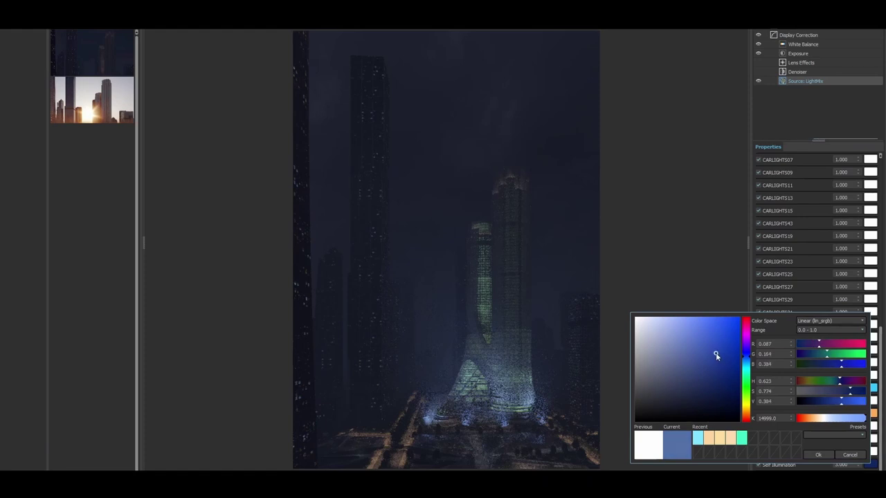
drag(841, 405, 857, 407)
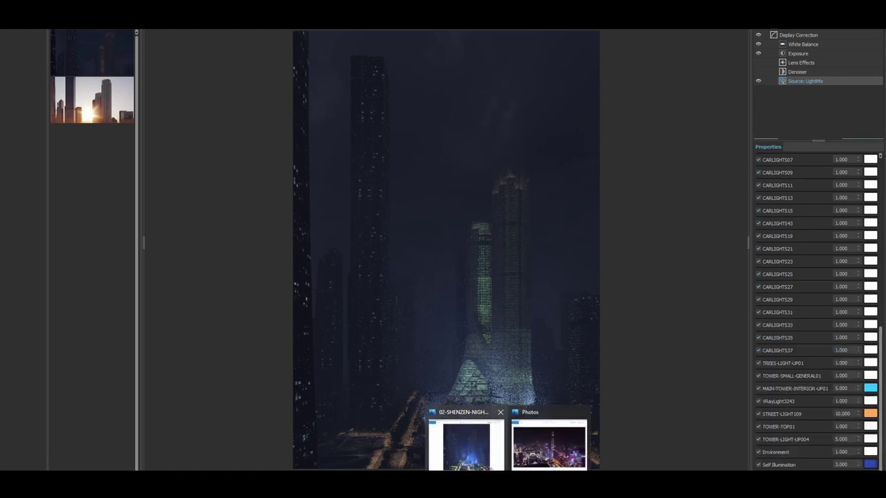
- Switch to the shenzen night.jpg reference in Photos and examine the window and facade light colors up close
click(564, 435)
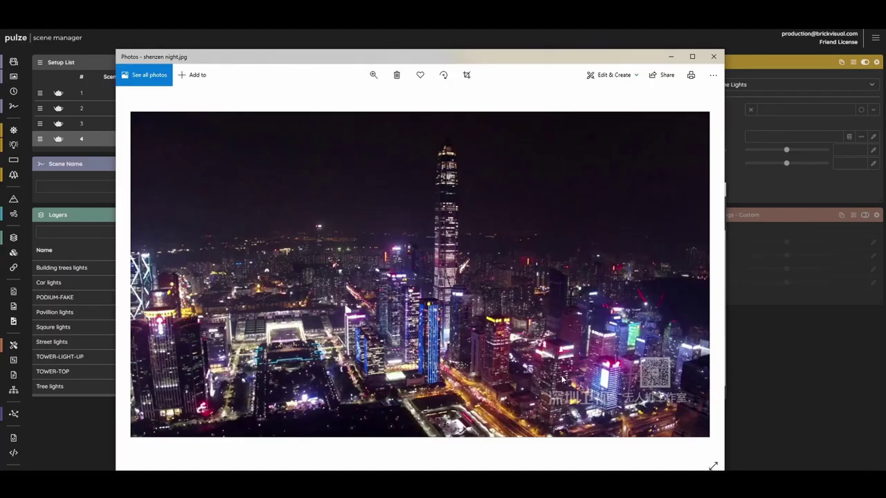
ctrl+scroll(561, 379, up, 2)
drag(450, 313, 607, 380)
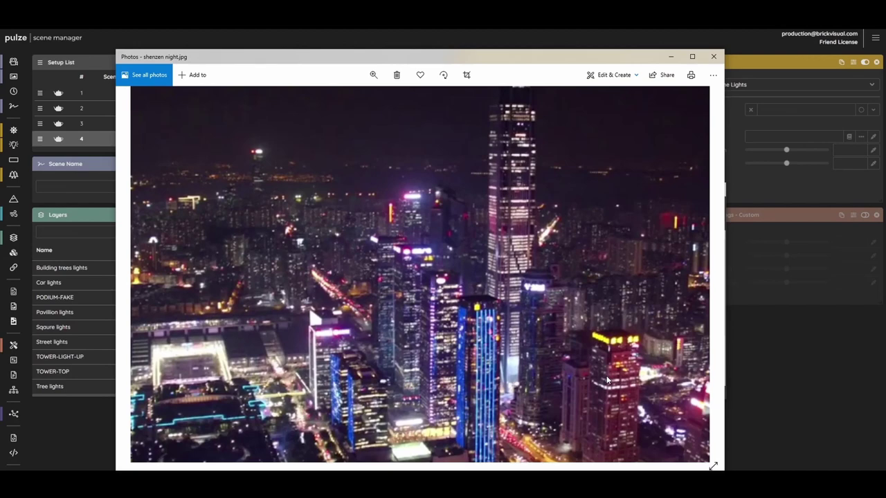
drag(606, 379, 580, 315)
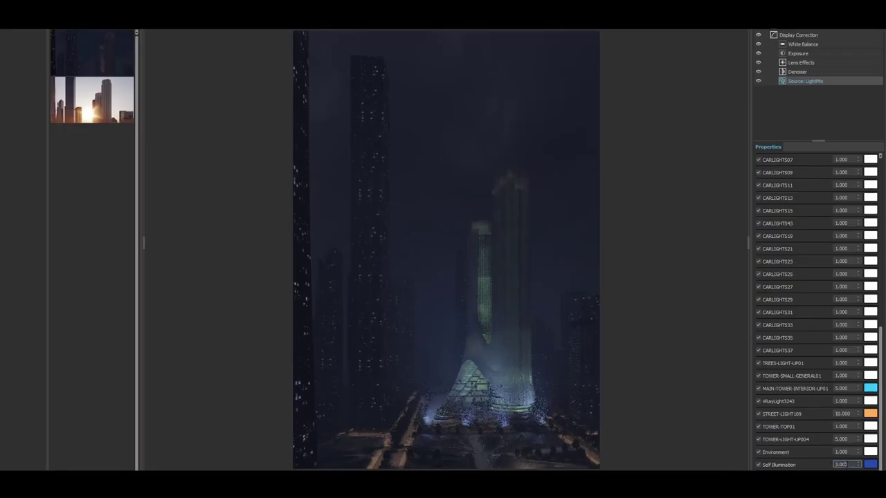
- Adjust the Self Illumination intensity and raise the UNDER-ROOF-LIGHTS01 intensity to 2 in the LightMix
key(Return)
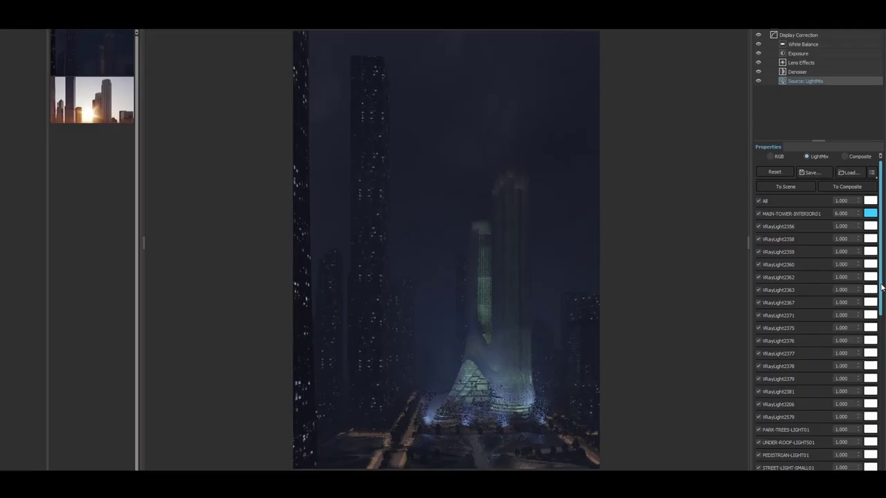
scroll(881, 287, down, 1)
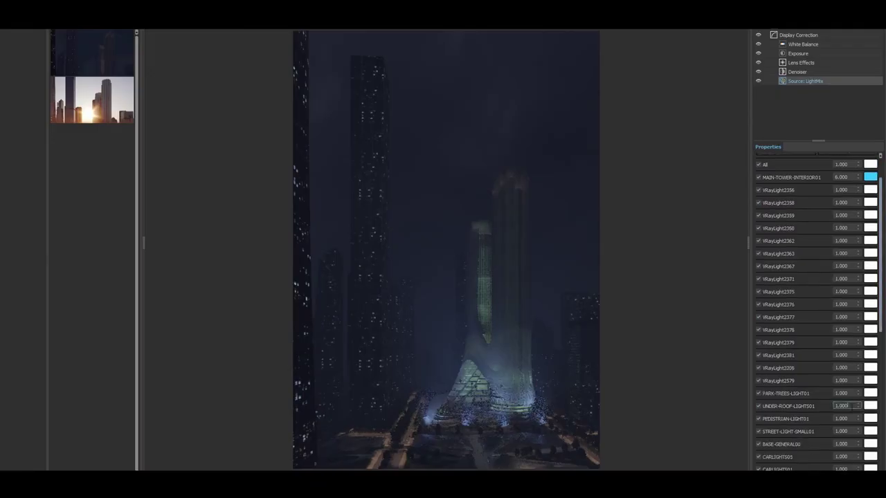
key(Return)
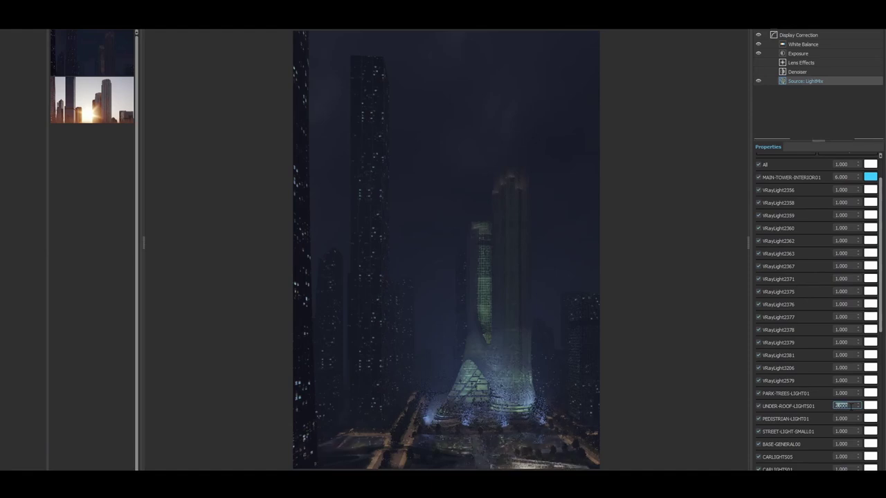
- Tint the UNDER-ROOF-LIGHTS01 light a pale blue
click(869, 407)
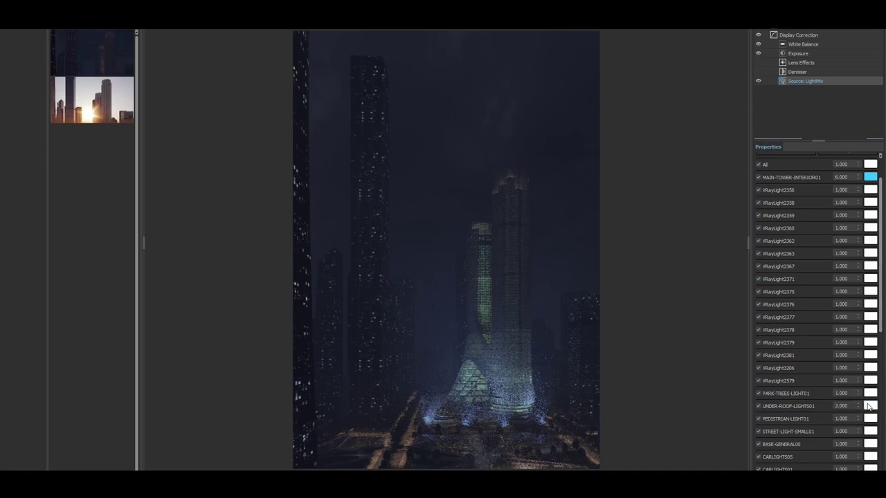
click(869, 407)
click(669, 268)
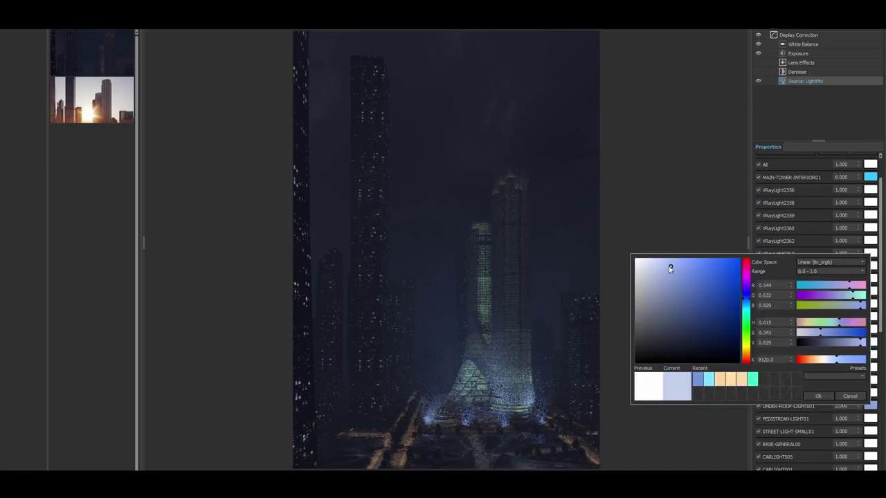
- Set the UNDER-ROOF-LIGHTS01 colour to a soft blue of about R 0.449, G 0.572, B 0.846 and accept it
drag(670, 269, 683, 266)
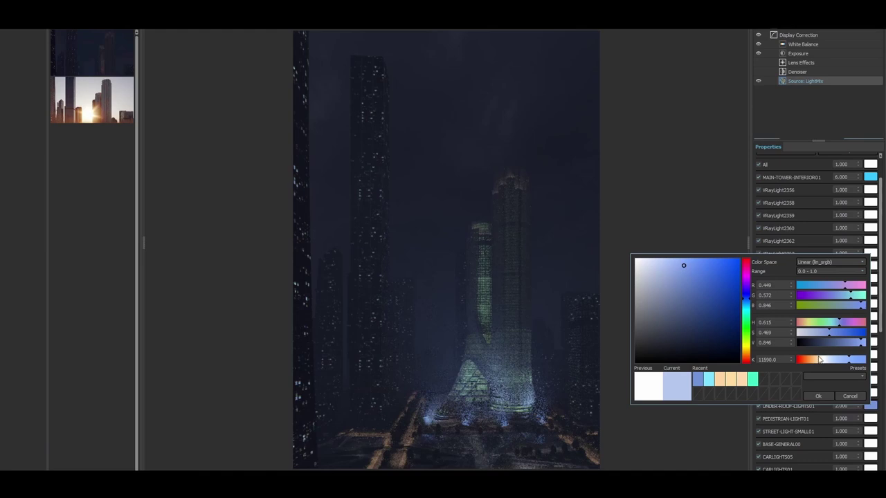
click(818, 396)
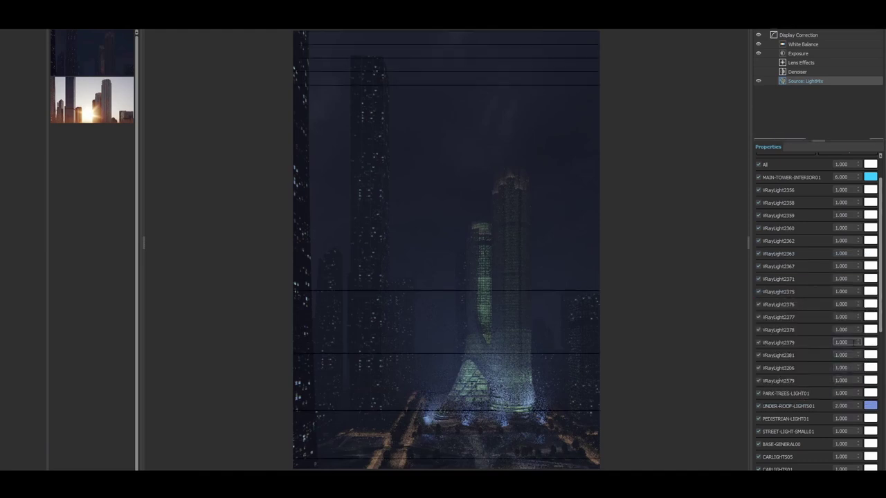
- Set the STREET-LIGHT109 intensity to 15 in the LightMix
scroll(857, 343, down, 8)
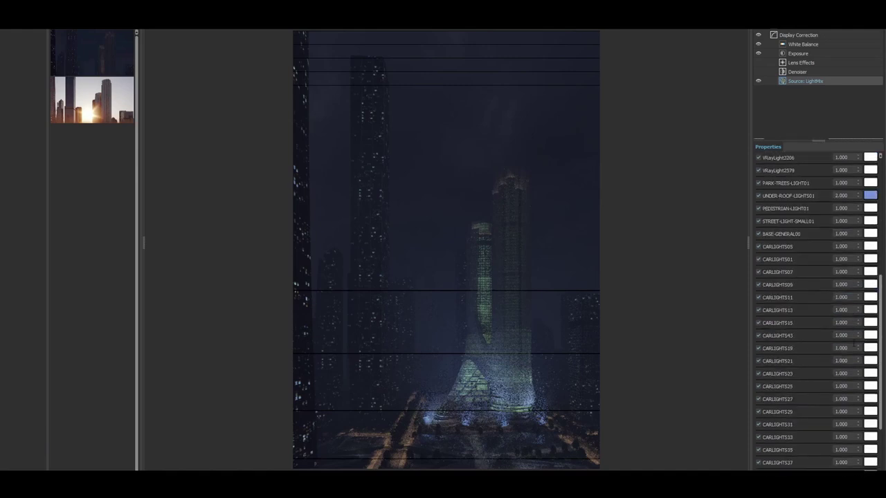
scroll(855, 344, down, 2)
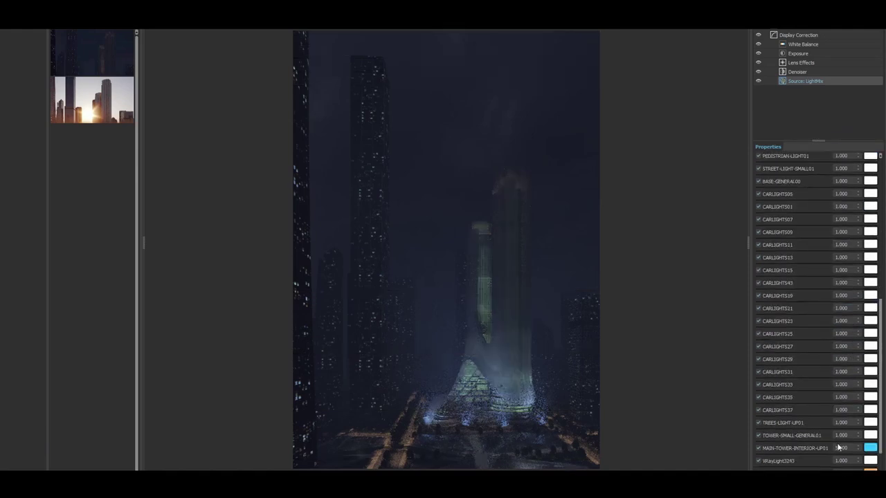
scroll(839, 446, down, 2)
click(843, 420)
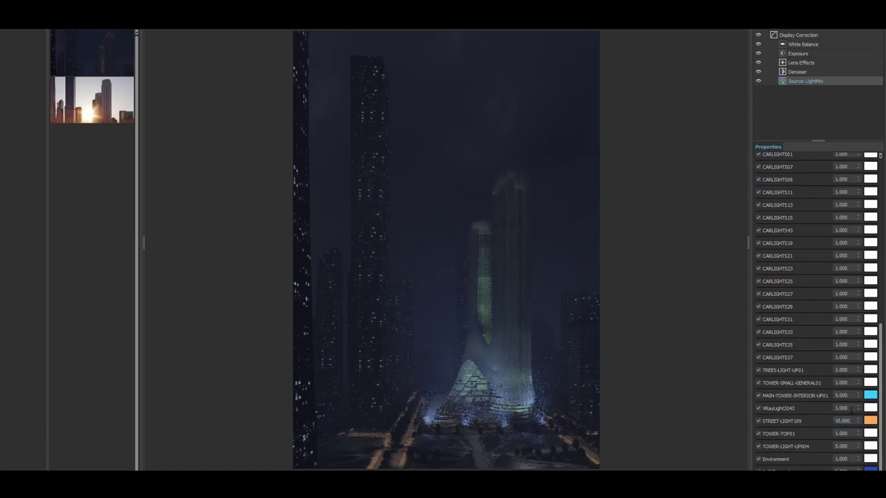
double_click(843, 420)
text(15)
key(Return)
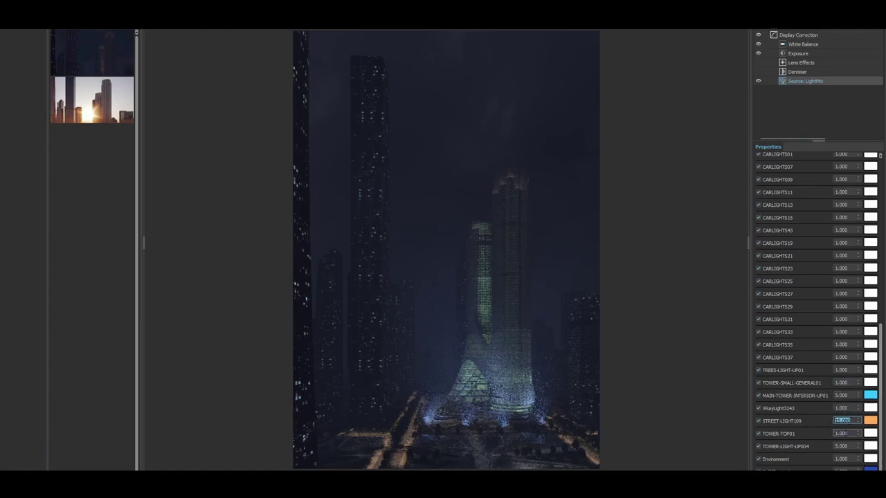
- Set the TOWER-TOP01 intensity to 5 and its colour to a dark magenta of about R 0.395, G 0.017, B 0.368
double_click(842, 433)
text(5)
key(Return)
click(870, 433)
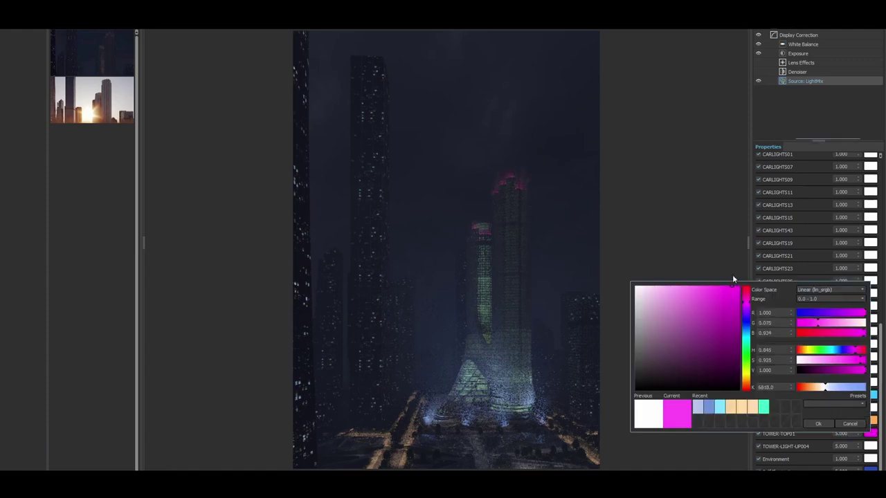
click(736, 291)
drag(735, 295, 735, 323)
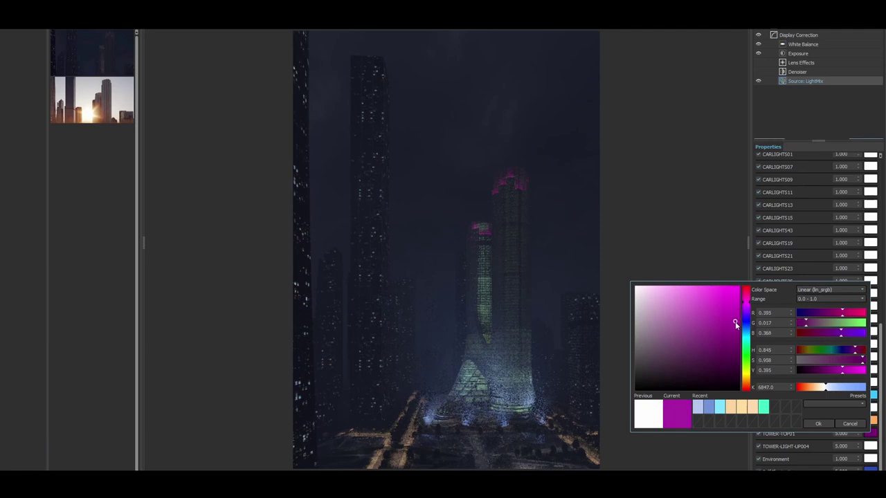
click(817, 424)
- Lighten the TOWER-TOP01 colour to pink, about R 1.000, G 0.347, B 0.954, and set its intensity to 7
drag(680, 292, 702, 285)
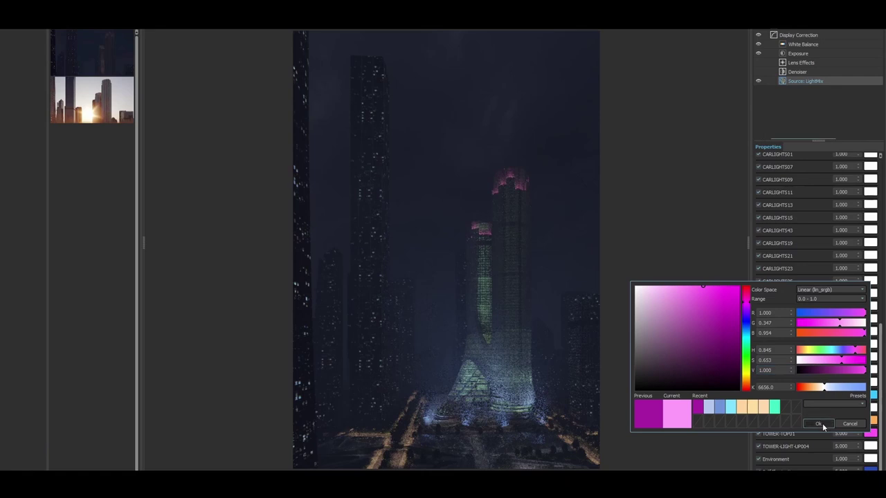
click(821, 423)
double_click(841, 433)
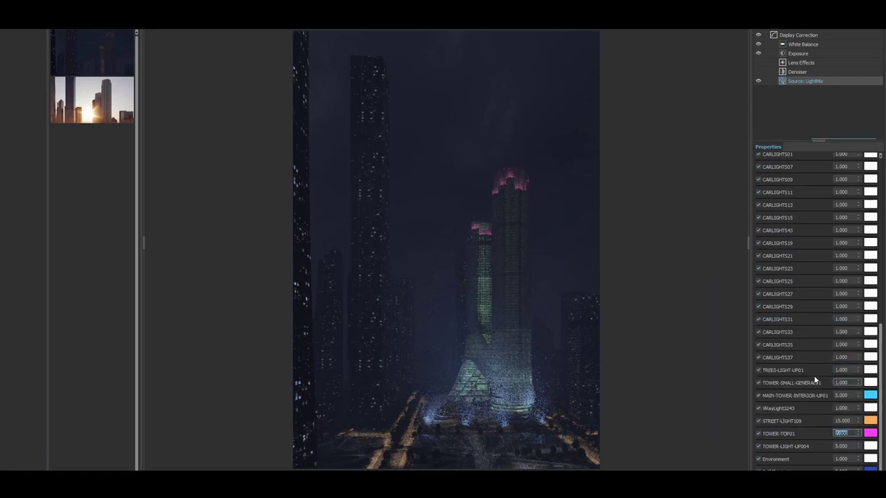
- Set the TOWER-SMALL-GENERAL01 intensity to 4 and cool its colour to a light blue of about 10185 K
scroll(837, 381, up, 1)
scroll(837, 381, up, 2)
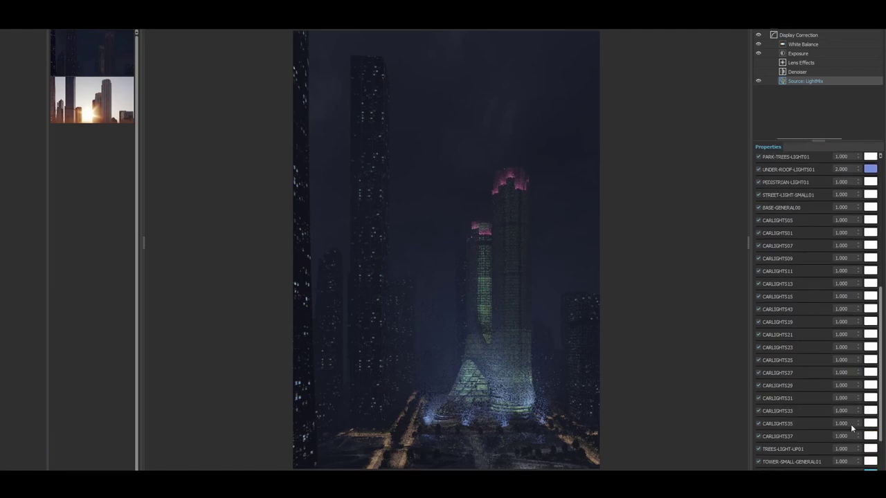
double_click(841, 461)
text(4)
click(870, 461)
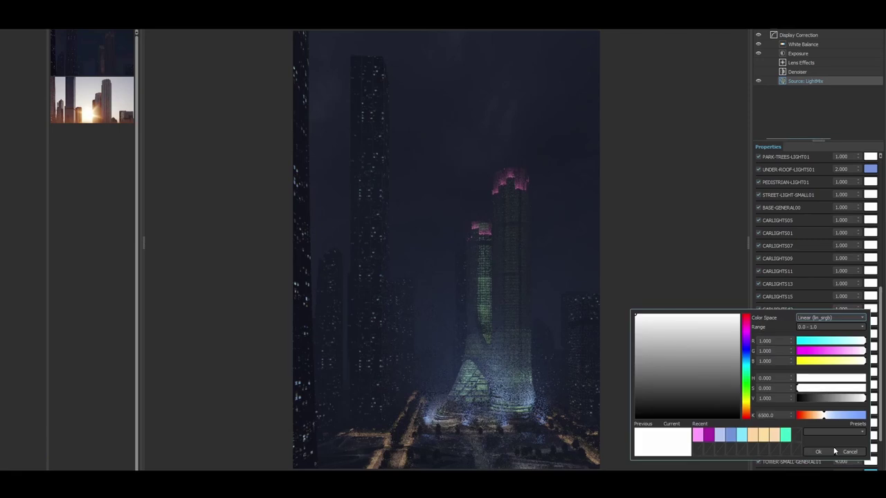
click(828, 453)
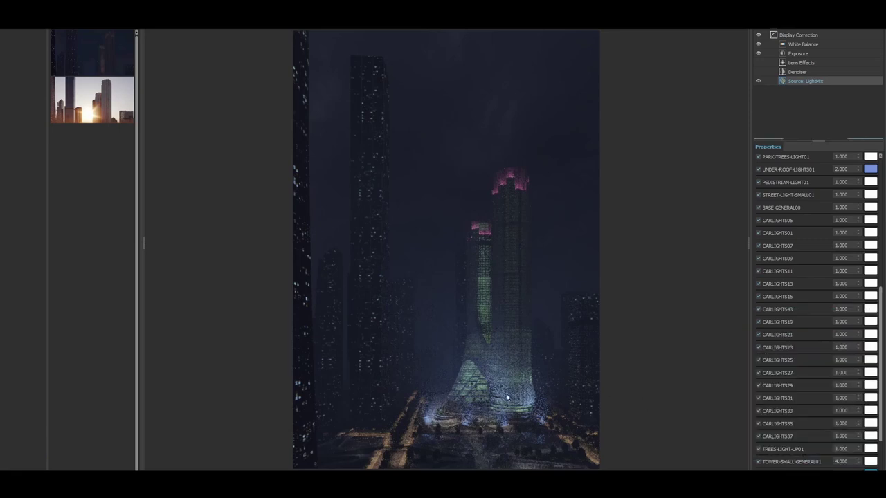
click(870, 462)
drag(833, 415, 843, 416)
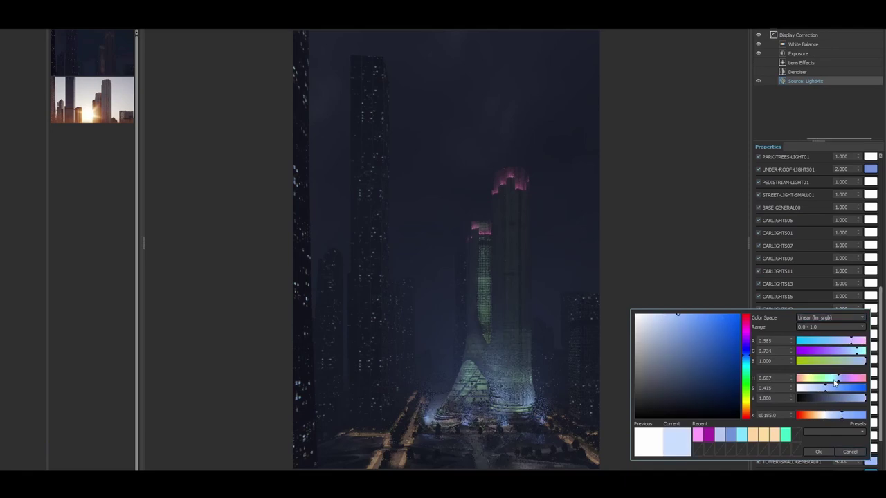
click(825, 450)
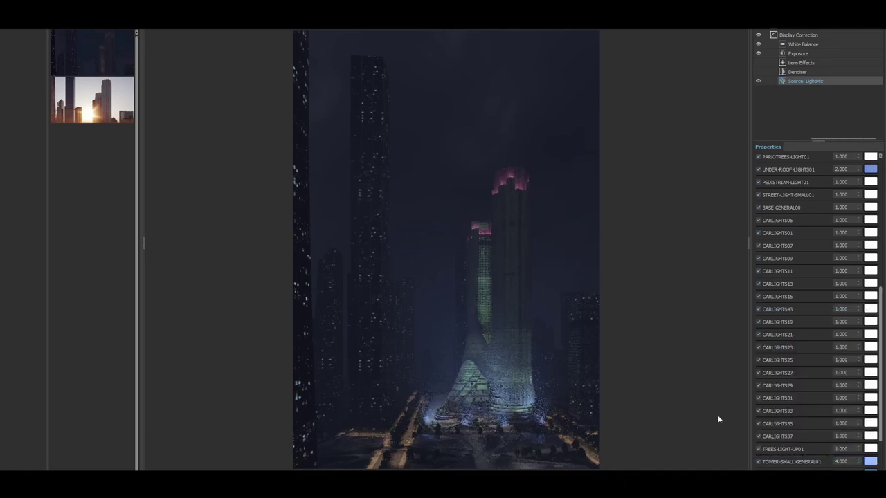
- Set the PEDISTRIAN-LIGHT01 intensity to 10 and its colour to a pale yellow with hue about 0.130 and saturation about 0.433
scroll(485, 373, down, 1)
scroll(516, 449, up, 2)
scroll(493, 457, up, 1)
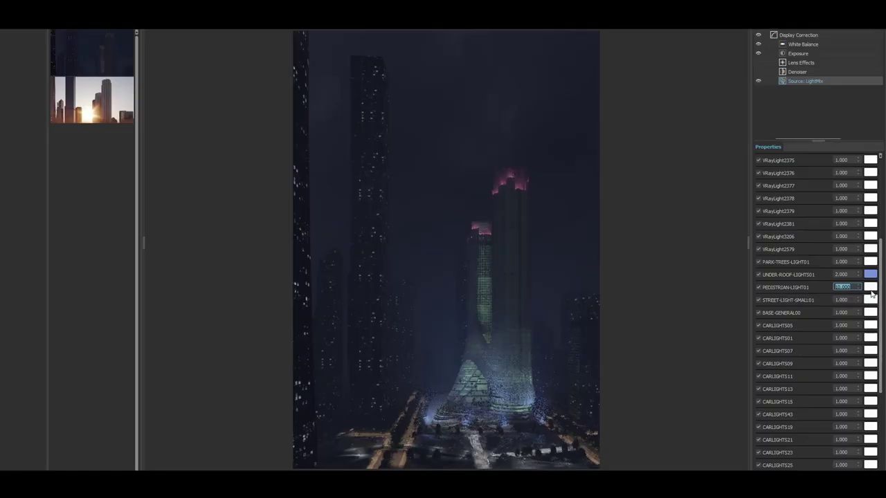
key(Return)
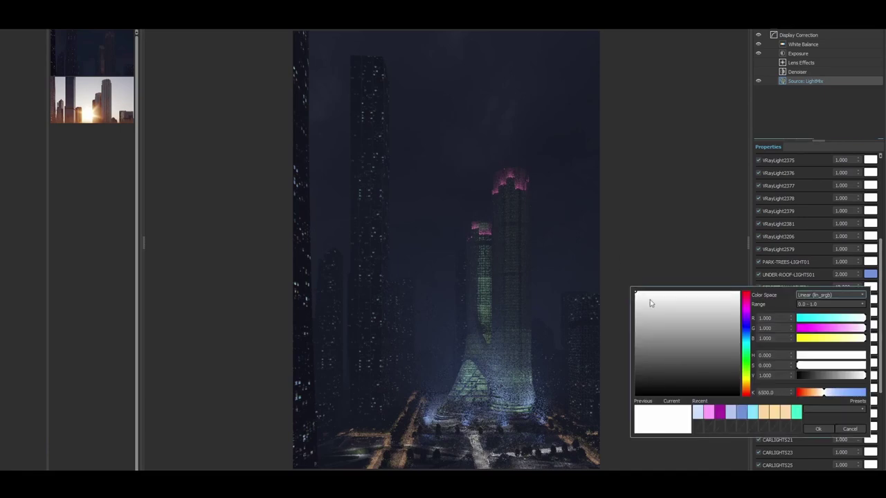
click(743, 381)
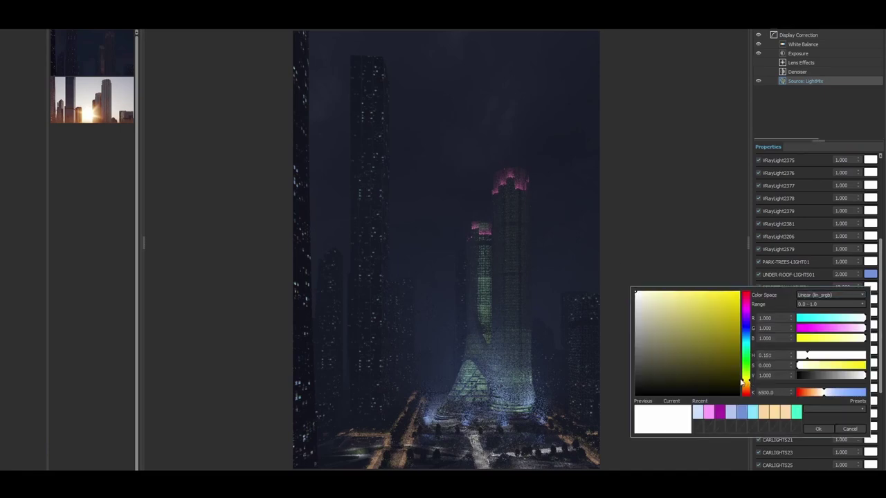
drag(668, 338, 658, 293)
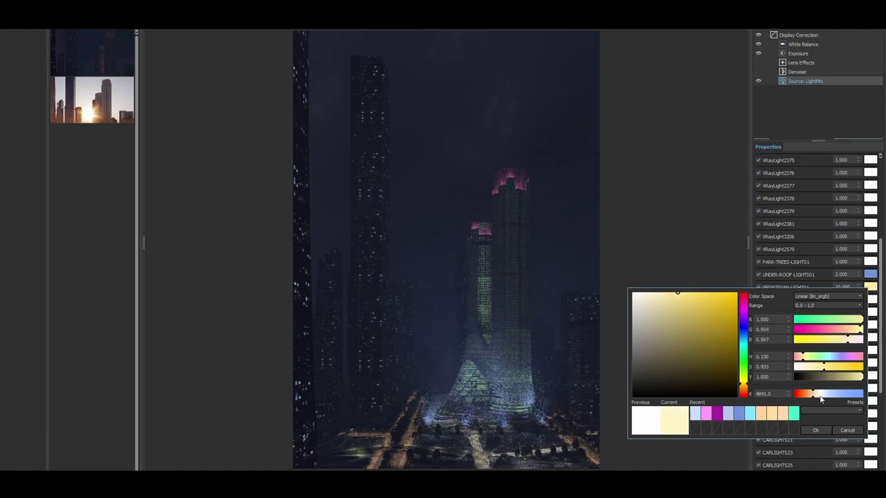
click(815, 430)
- Lower the PEDISTRIAN-LIGHT01 intensity to 6, trying a value of 2 along the way
double_click(850, 287)
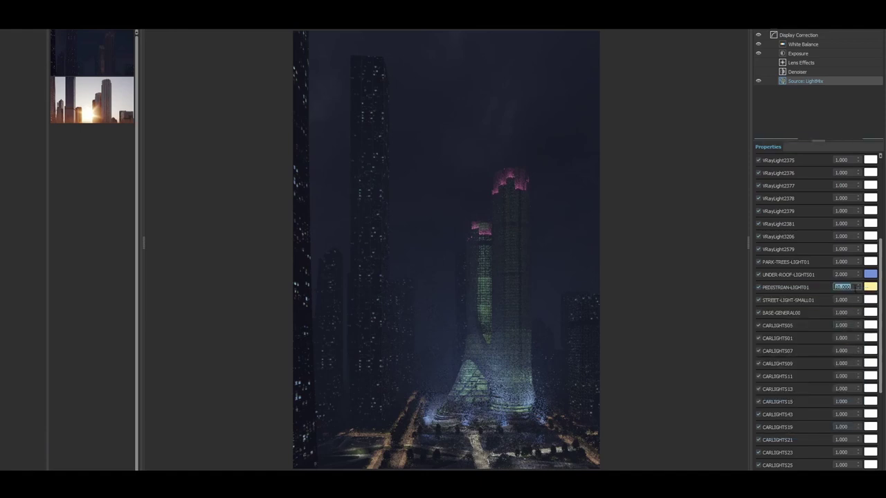
text(2)
key(Return)
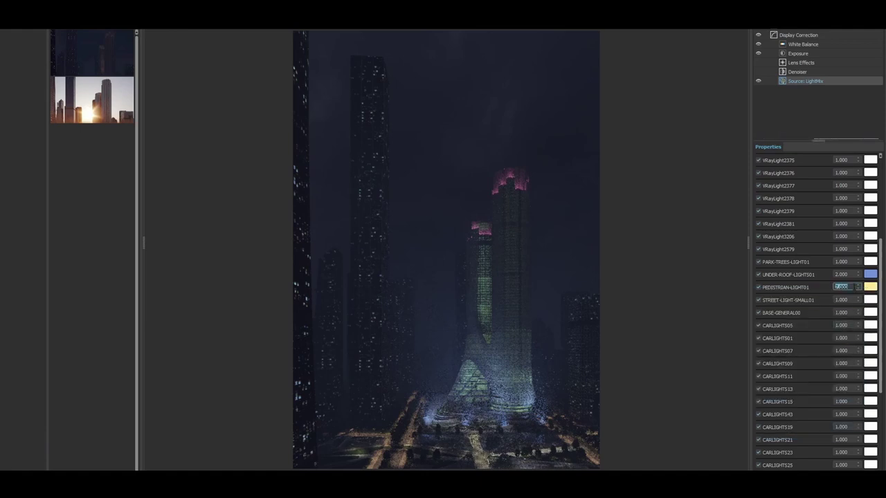
text(5)
key(Return)
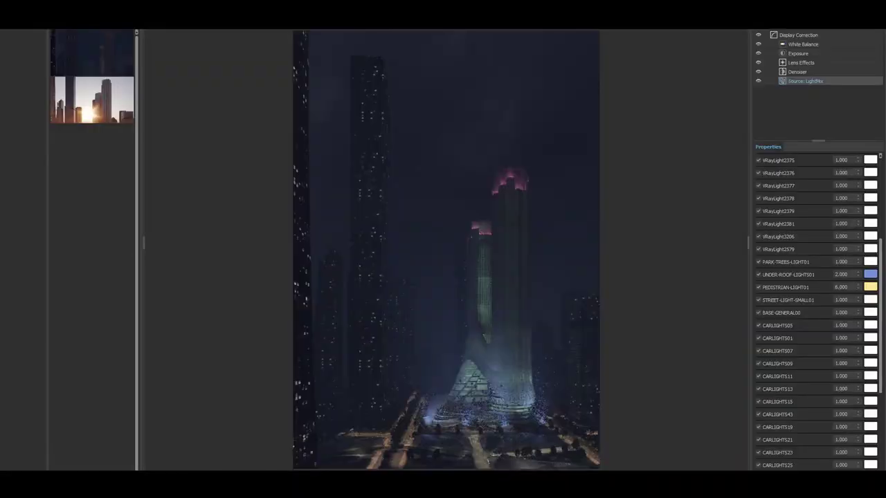
- Reset all LightMix values of the night render to their defaults
scroll(375, 311, up, 3)
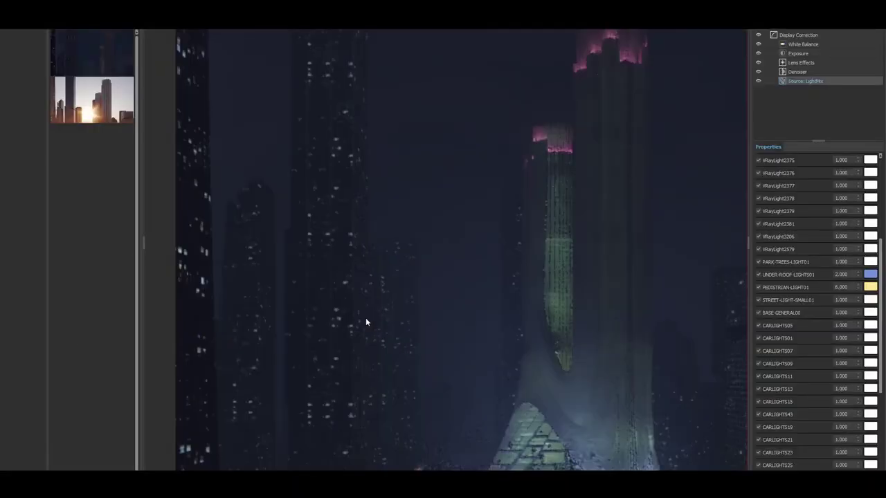
scroll(312, 344, down, 4)
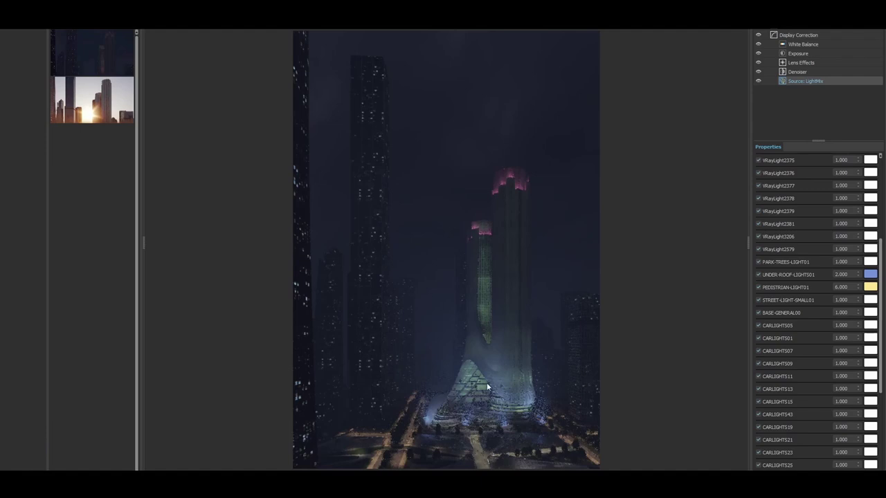
scroll(481, 420, up, 3)
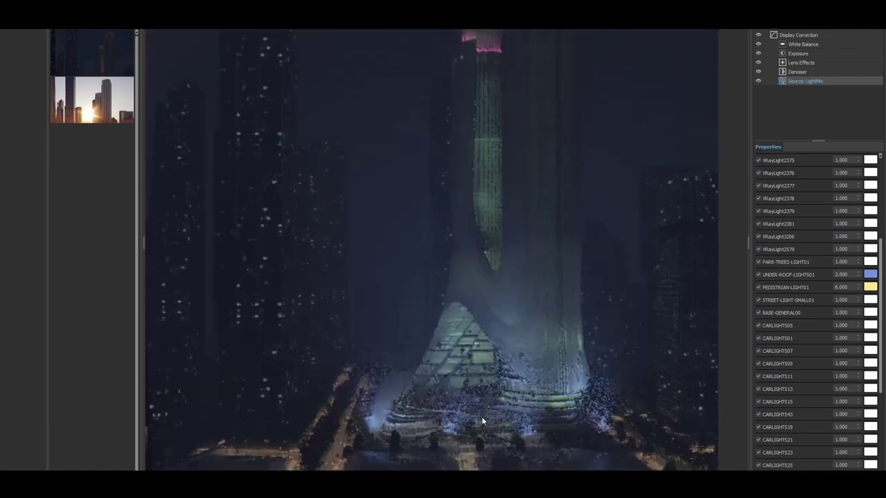
scroll(483, 420, down, 3)
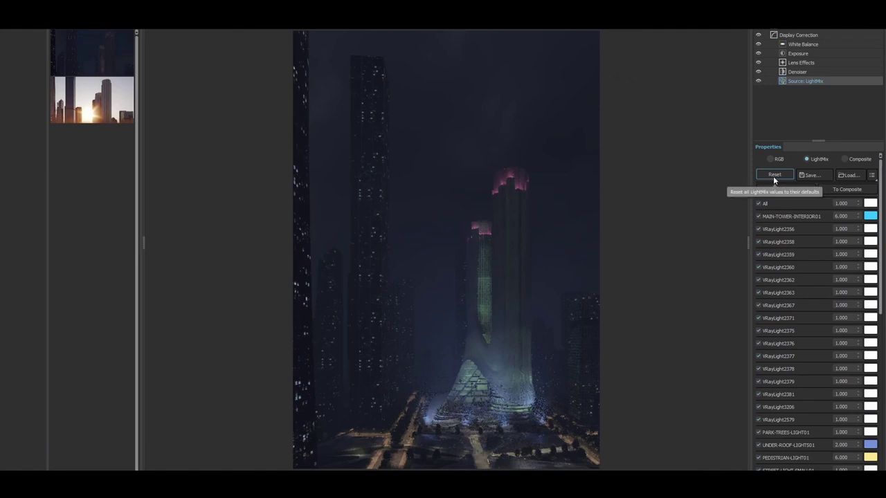
click(773, 176)
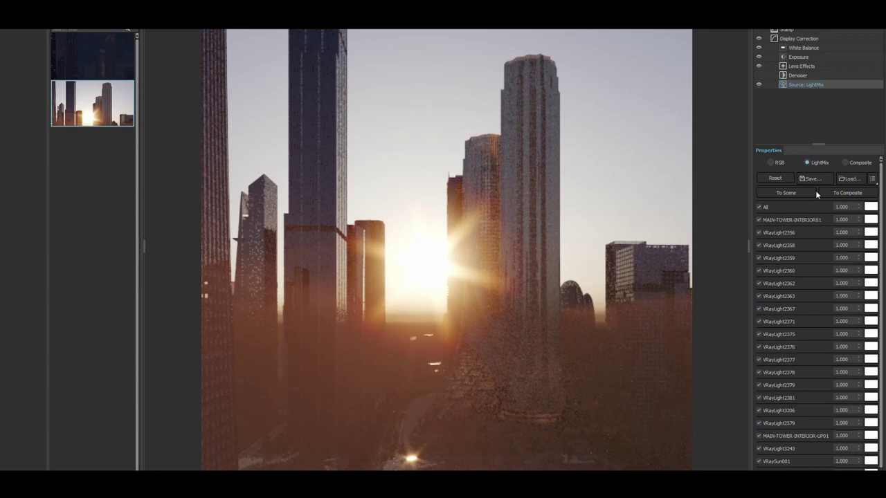
- Raise the MAIN-TOWER-INTERIOR01 intensity in the sunset render and try a green colour for it
double_click(841, 220)
click(871, 219)
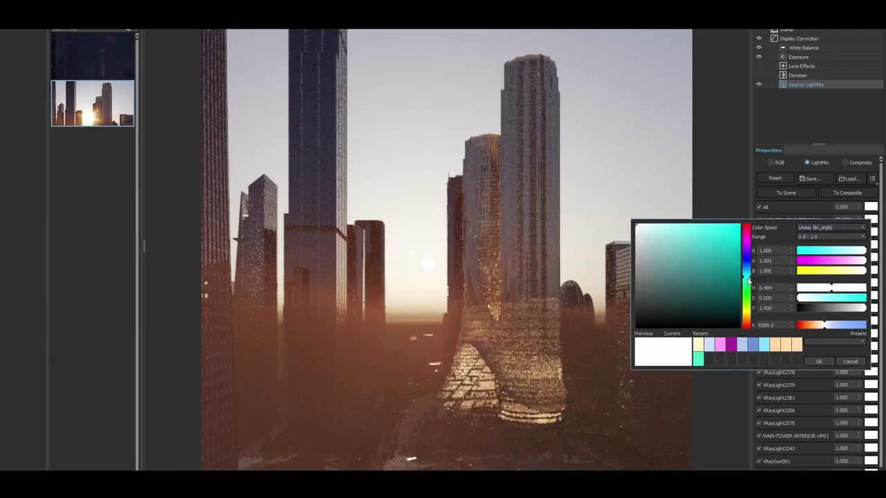
click(746, 294)
click(723, 267)
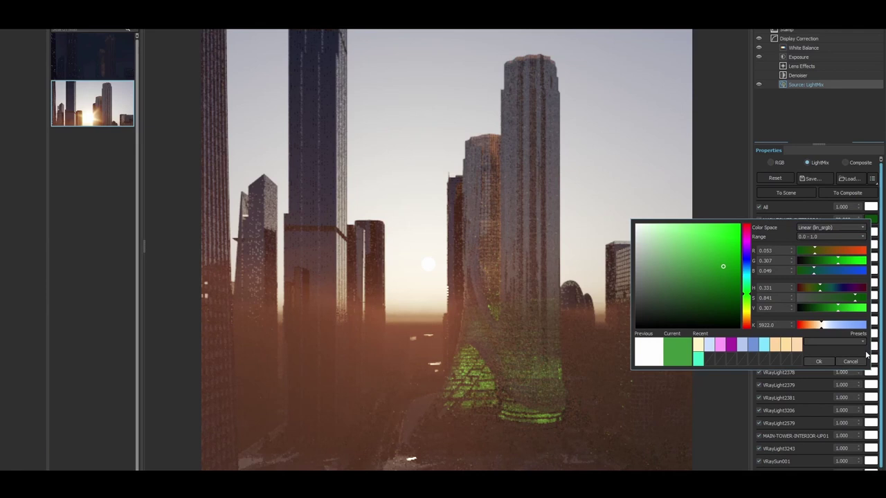
click(851, 361)
- Reload the night render from the history and load the saved LightMix settings onto it
double_click(105, 67)
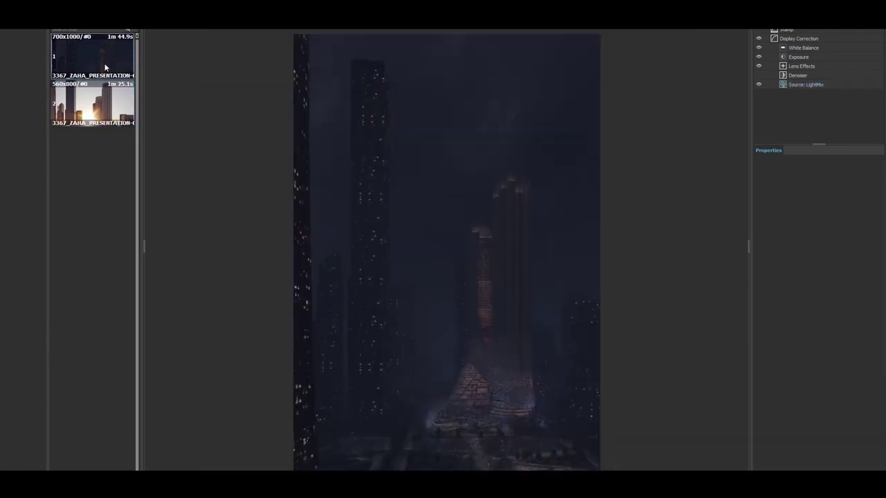
click(806, 85)
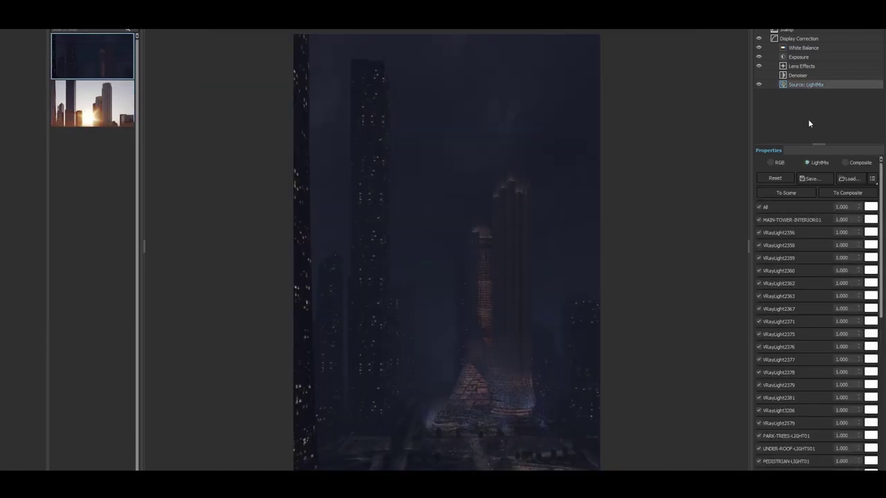
click(849, 179)
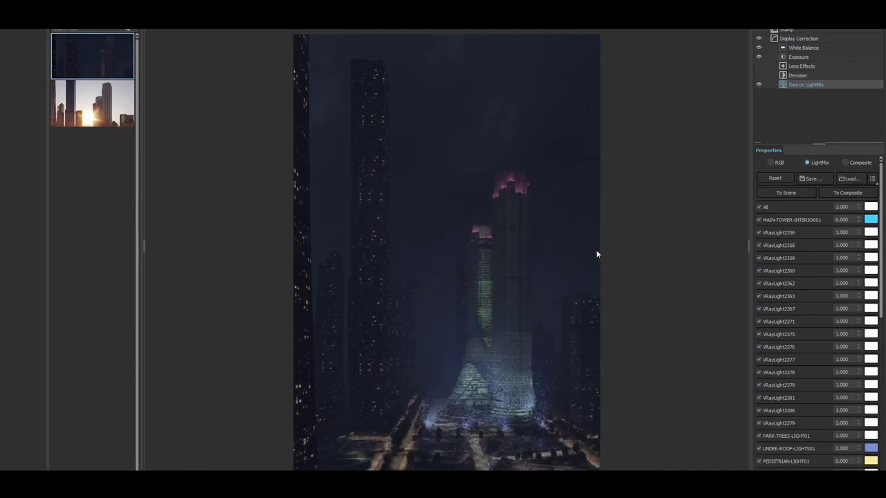
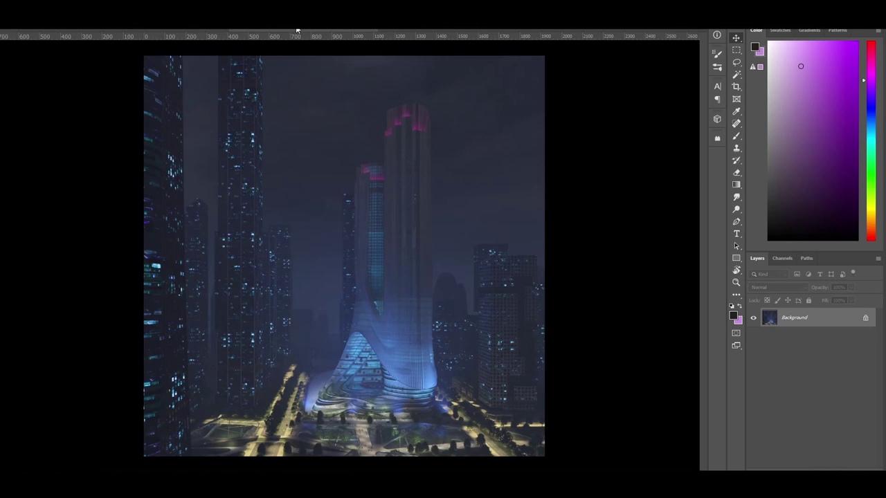
alt+scroll(412, 360, up, 2)
alt+scroll(416, 361, down, 1)
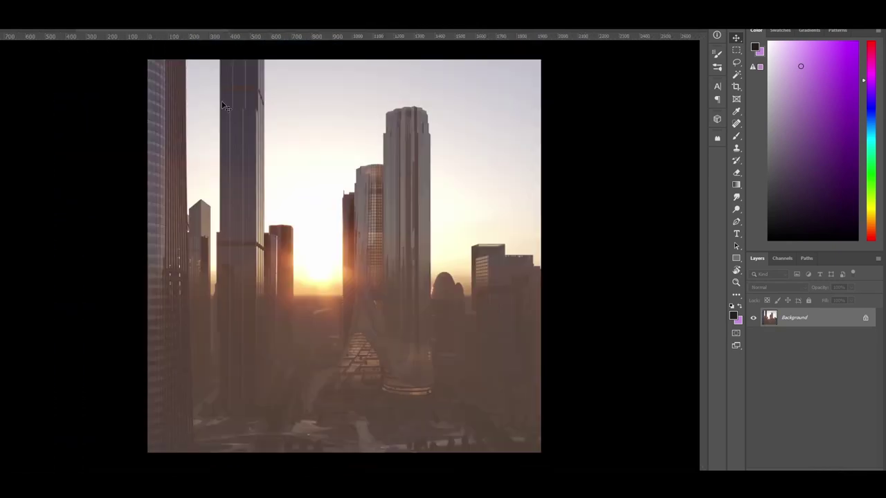
alt+scroll(407, 412, up, 2)
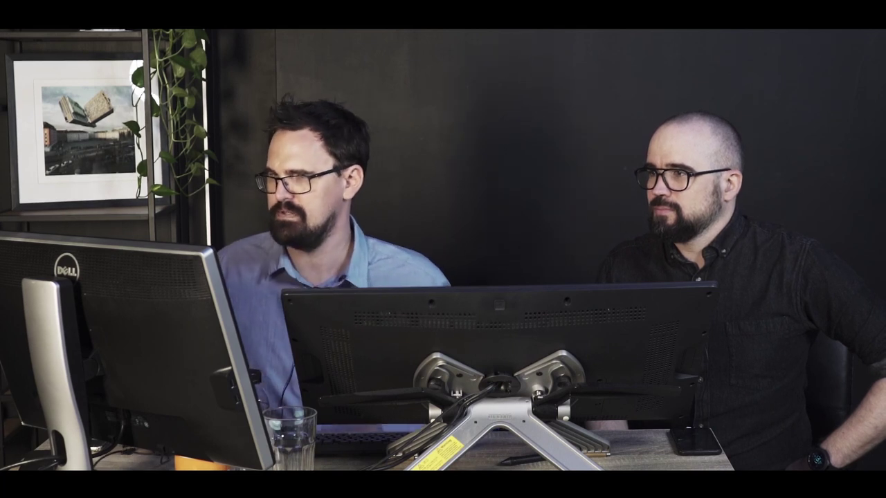
- Turn off the lens effects of the night render and set the MAIN-TOWER-INTERIOR01 intensity to 3
click(796, 84)
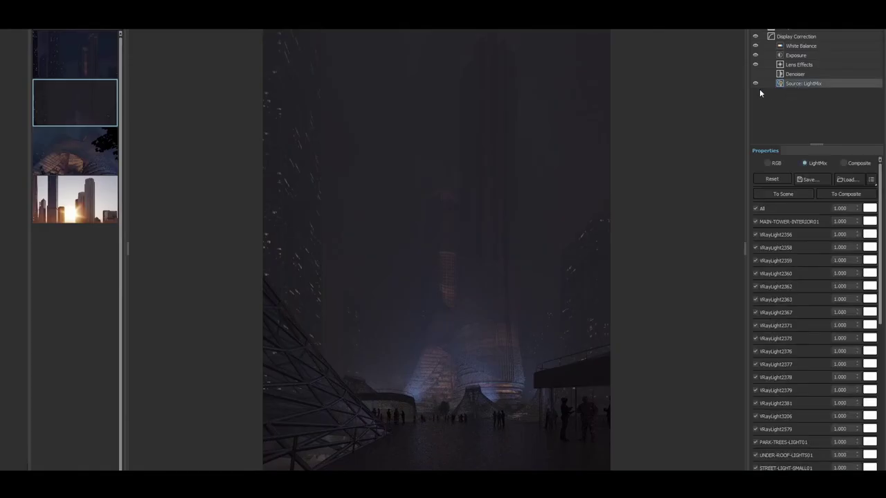
double_click(840, 221)
text(3)
key(Return)
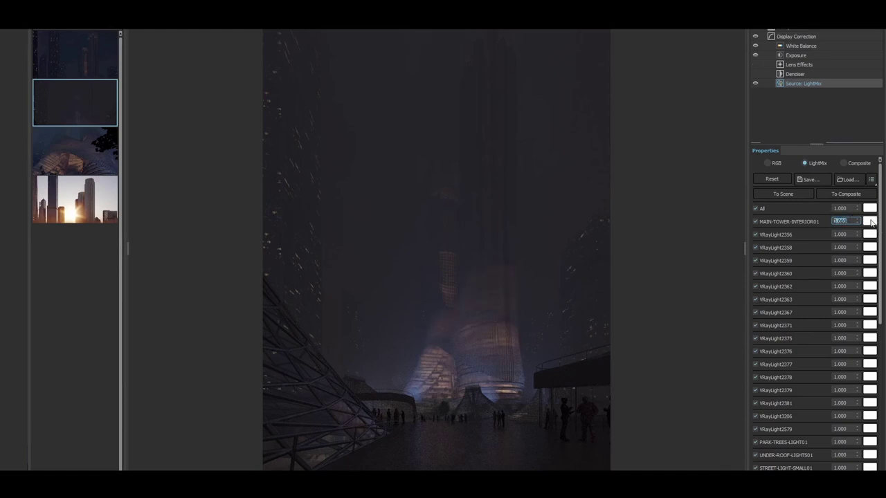
- Give the MAIN-TOWER-INTERIOR01 light a bright purple colour with RGB 0.838, 0.297, 1.000
click(869, 221)
drag(706, 253, 699, 228)
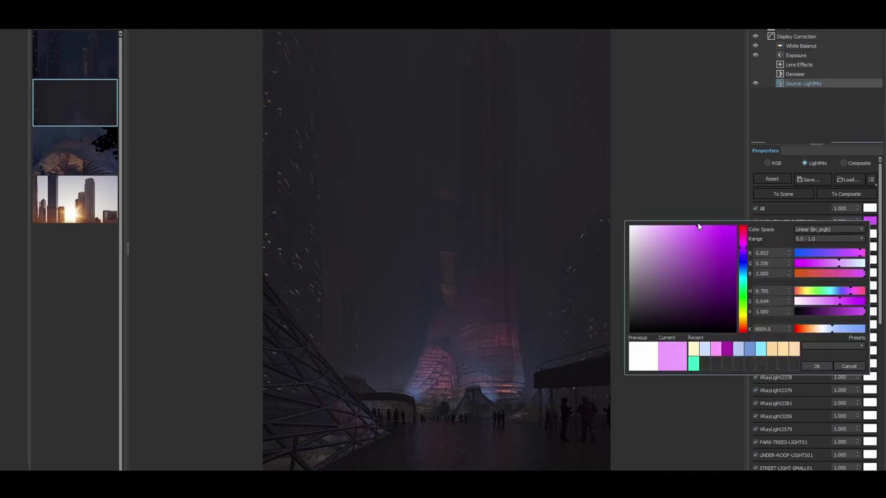
click(704, 226)
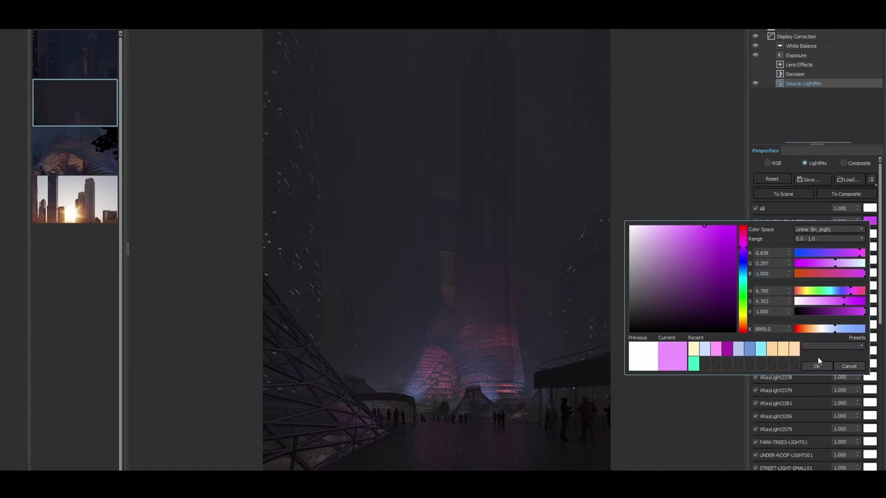
click(816, 366)
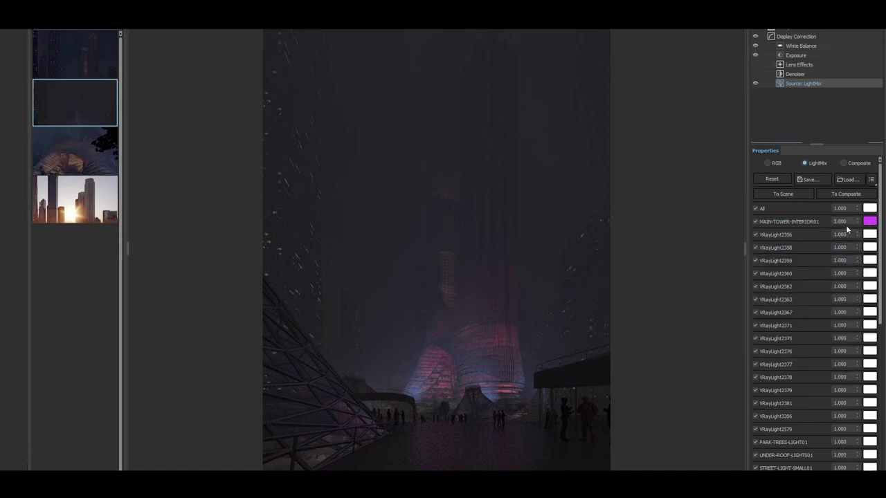
- Give the MAIN-TOWER-INTERIOR-UP01 light the recently used purple colour
scroll(846, 257, down, 3)
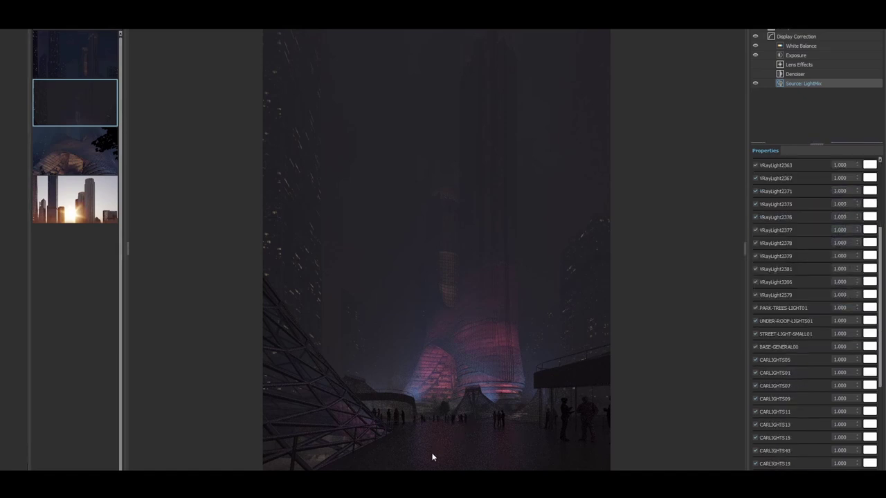
scroll(433, 459, up, 2)
scroll(458, 451, down, 2)
scroll(780, 398, down, 5)
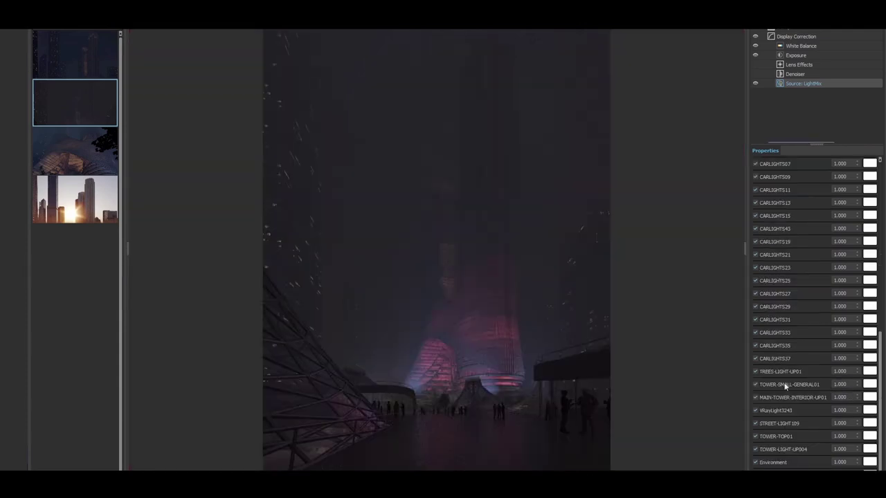
click(869, 397)
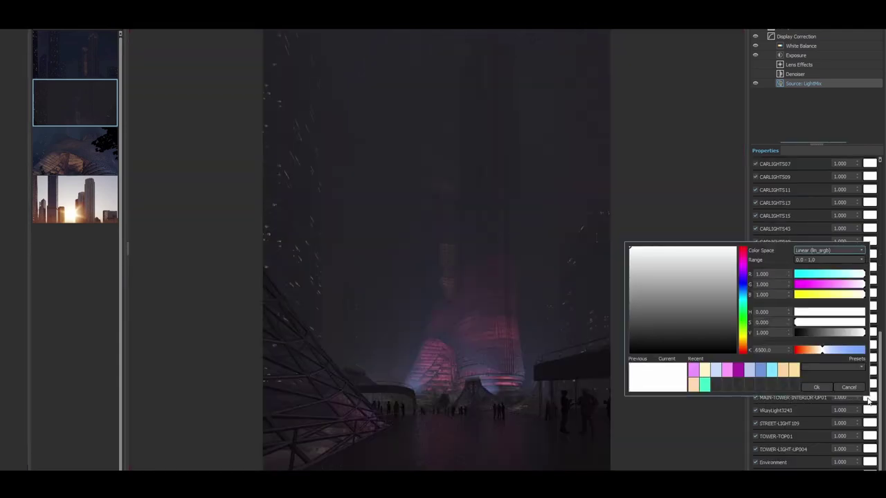
click(693, 377)
click(809, 399)
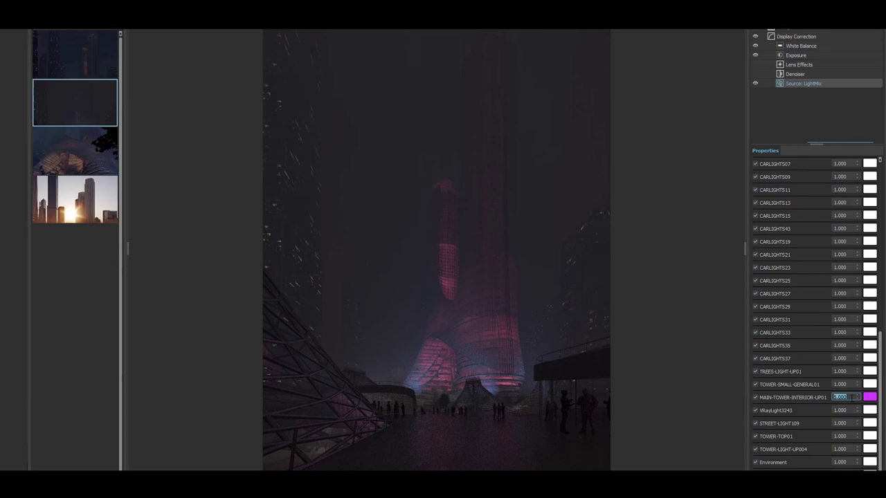
- Set the MAIN-TOWER-INTERIOR01 intensity to 4 and the MAIN-TOWER-INTERIOR-UP01 intensity to 8
double_click(850, 398)
text(4)
key(Return)
scroll(427, 449, up, 2)
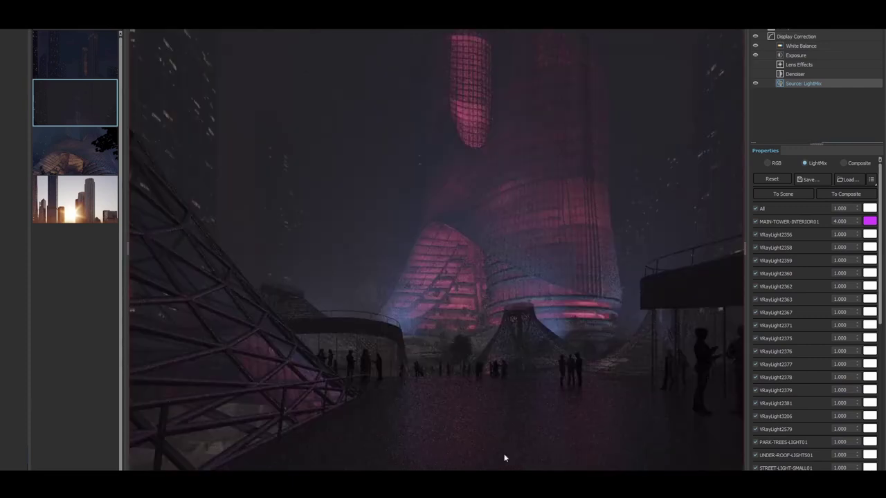
scroll(469, 342, down, 4)
scroll(461, 374, up, 2)
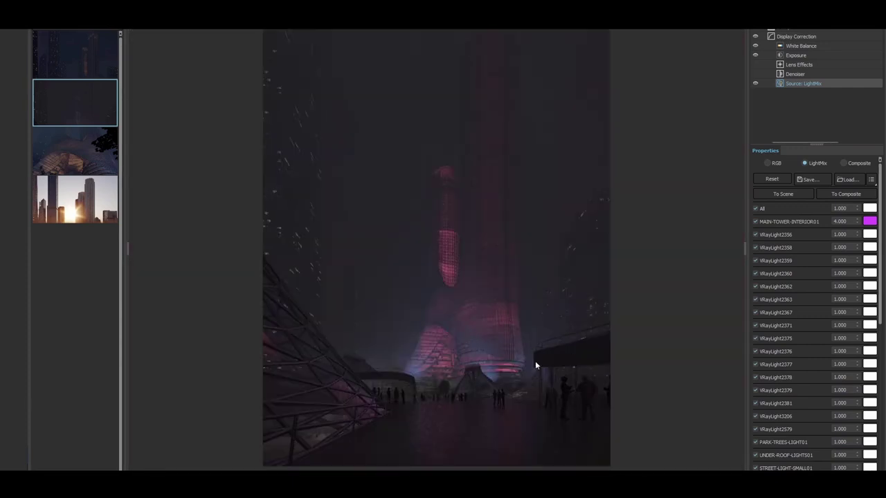
scroll(840, 276, down, 5)
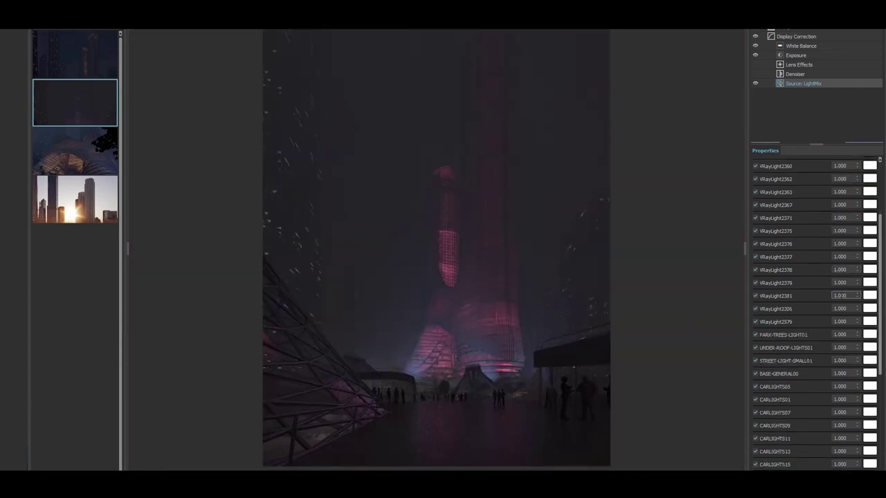
scroll(844, 345, down, 5)
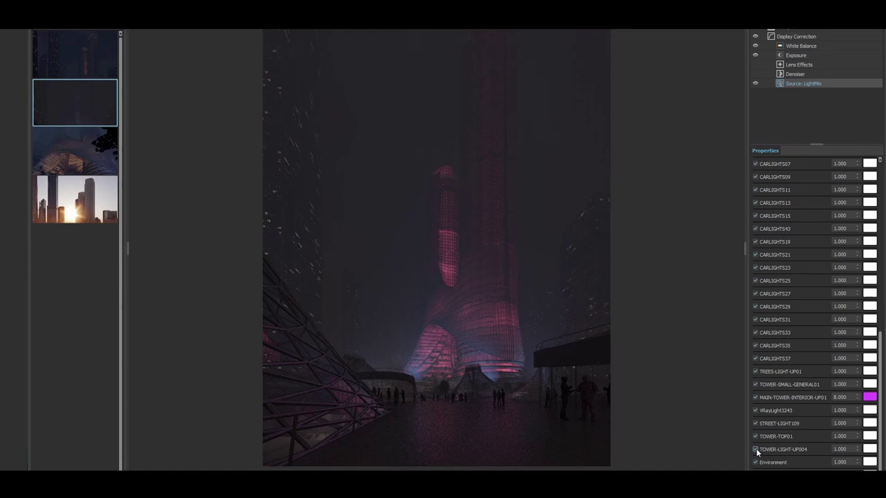
- Set the TOWER-LIGHT-UP004 intensity to 4, trying 3 and a much higher value along the way
click(847, 449)
text(3)
key(Return)
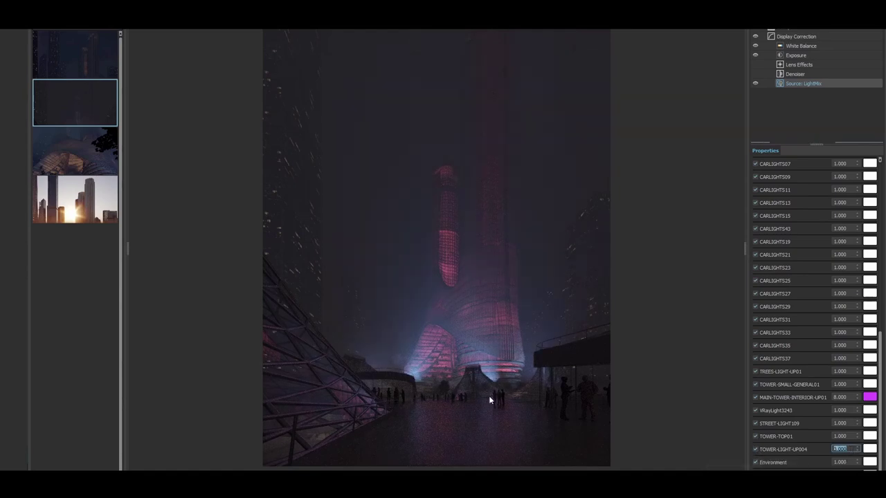
scroll(490, 396, down, 2)
scroll(439, 384, up, 5)
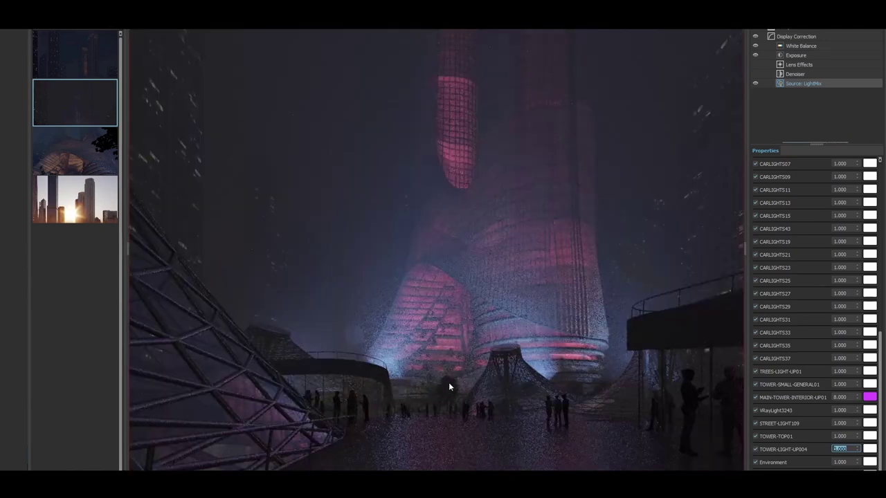
scroll(365, 375, up, 5)
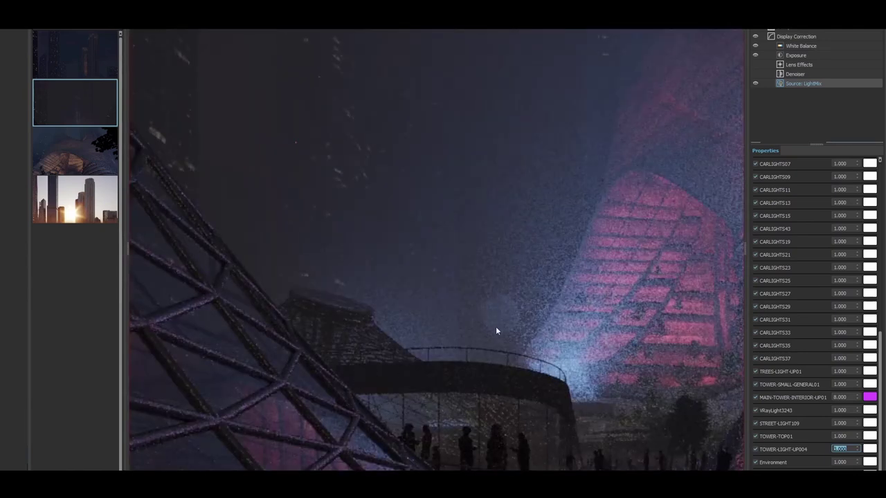
scroll(496, 331, down, 2)
scroll(326, 369, down, 2)
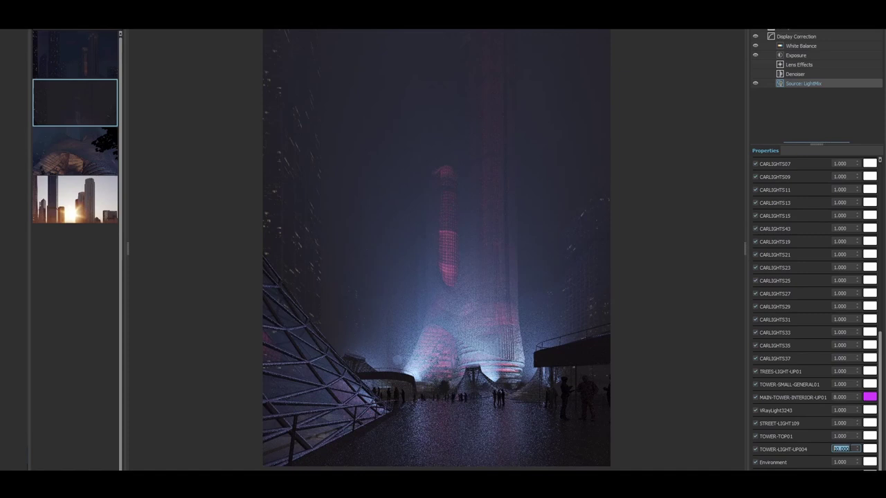
key(Return)
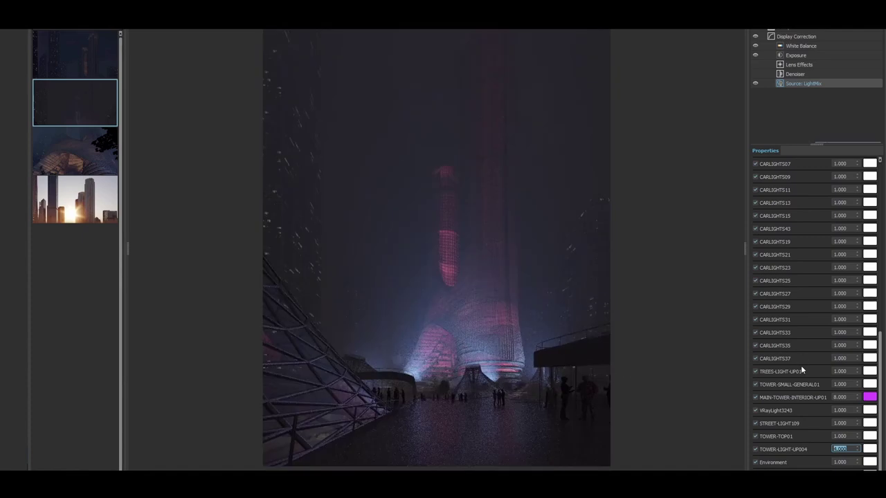
- Raise the TOWER-TOP01 intensity to 7 and colour the light pale cyan, trying red and green along the way
double_click(840, 436)
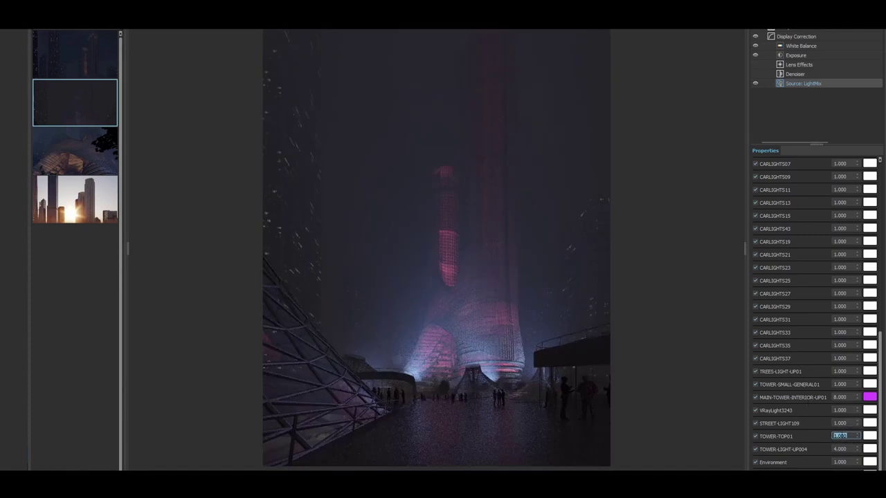
text(5)
key(Return)
scroll(423, 263, down, 2)
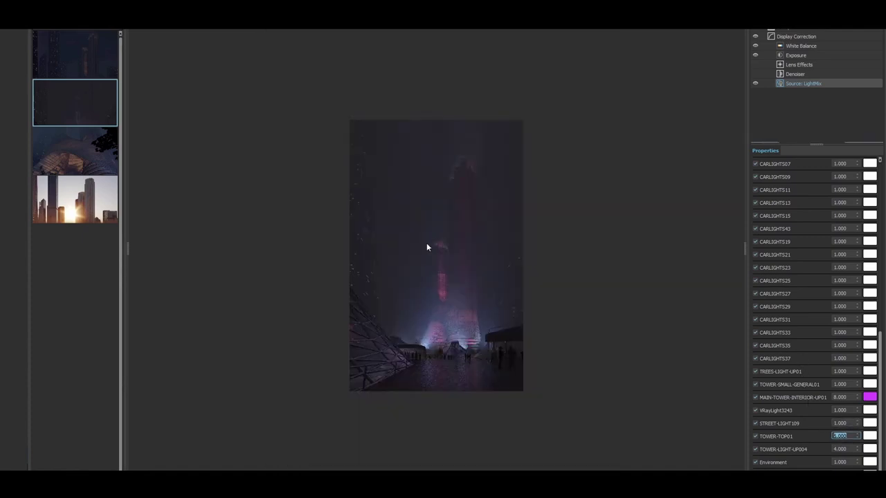
click(869, 436)
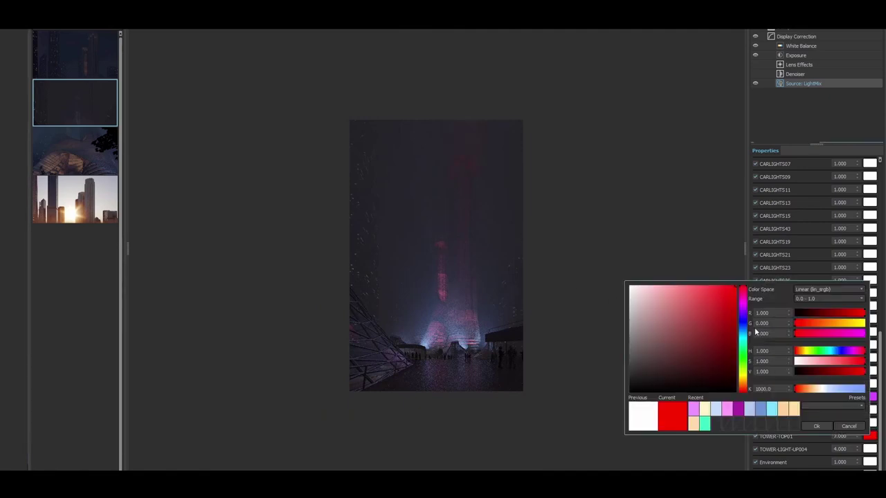
click(742, 355)
click(706, 300)
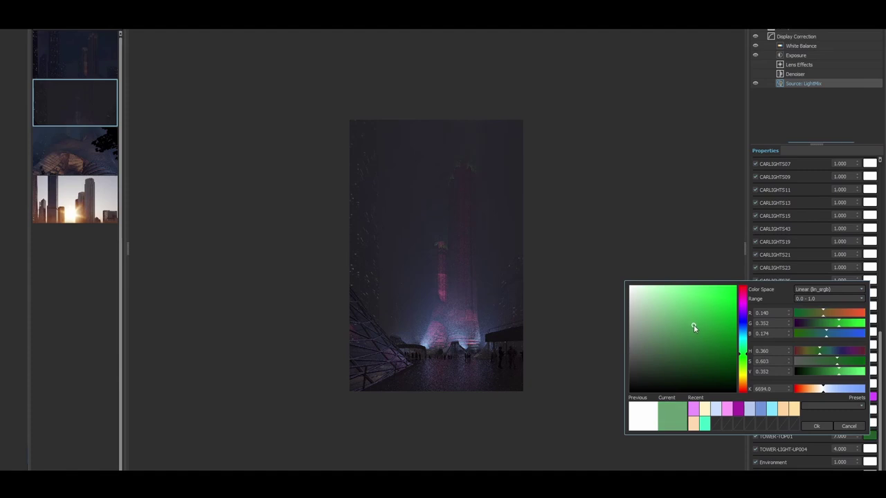
click(742, 335)
click(695, 288)
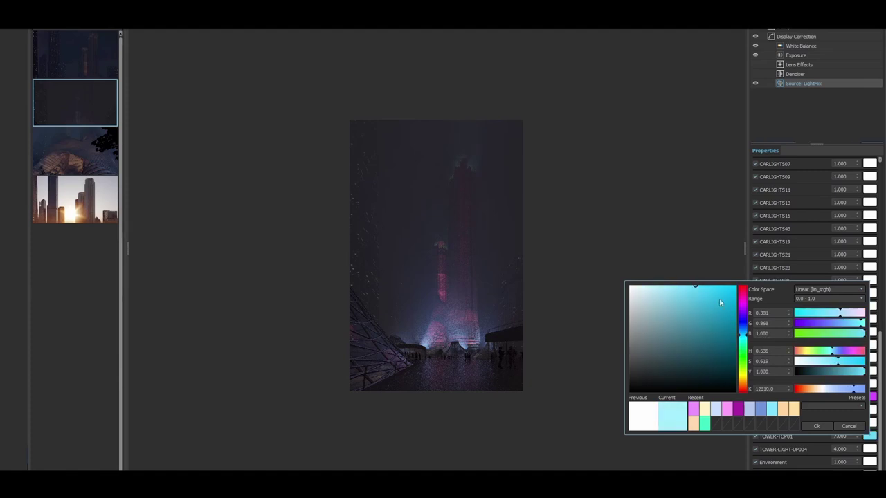
click(815, 426)
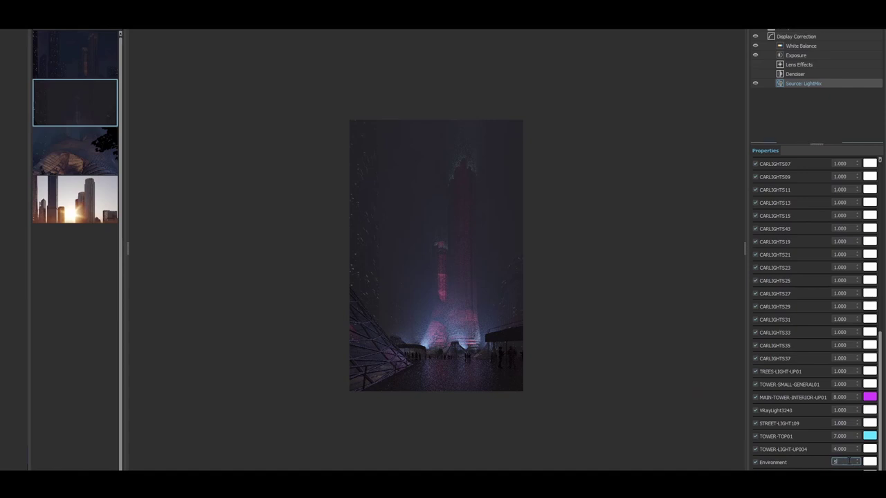
- Set the Environment intensity to 5 and raise the window-light entry listed just below it
key(Return)
scroll(477, 159, up, 2)
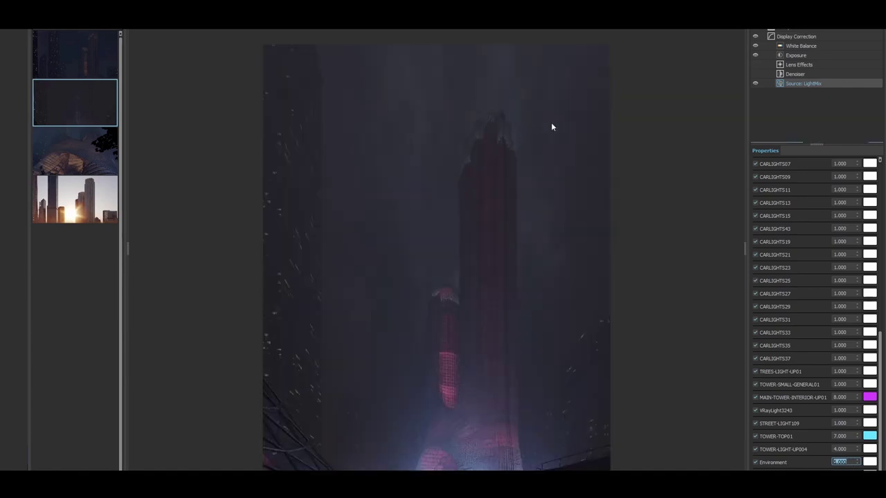
scroll(551, 126, up, 2)
scroll(619, 207, down, 4)
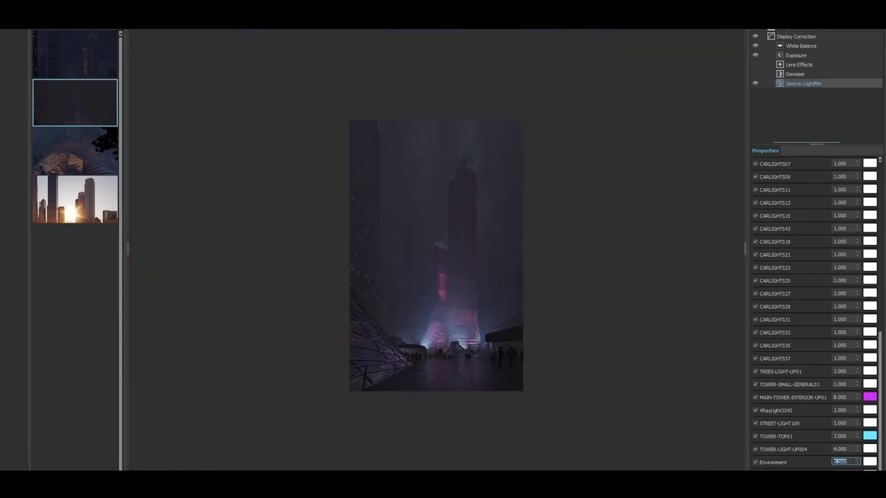
key(Return)
scroll(362, 254, up, 2)
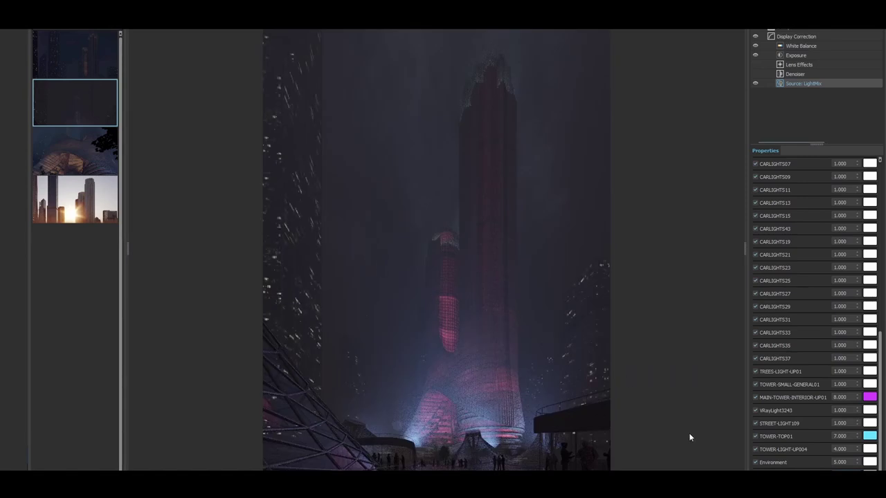
- Colour the window-light entry below Environment warm yellow with RGB 1.000, 0.873, 0.484, trying magenta and pink along the way
click(870, 461)
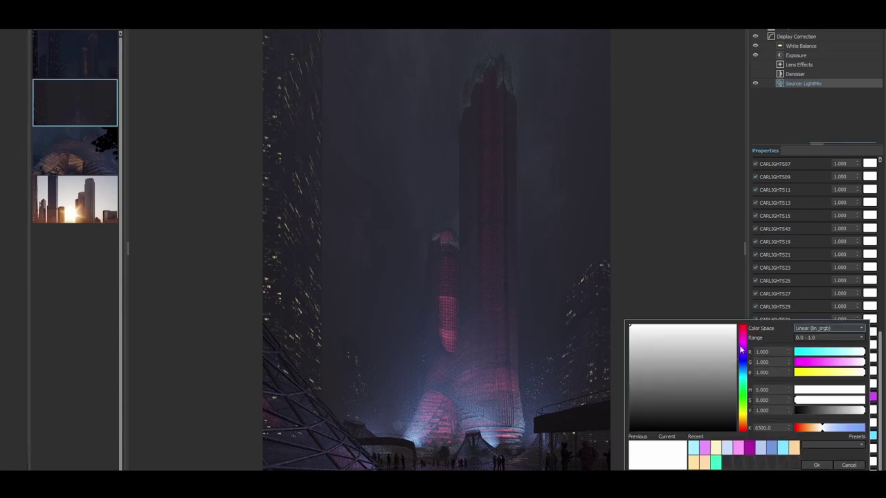
click(696, 330)
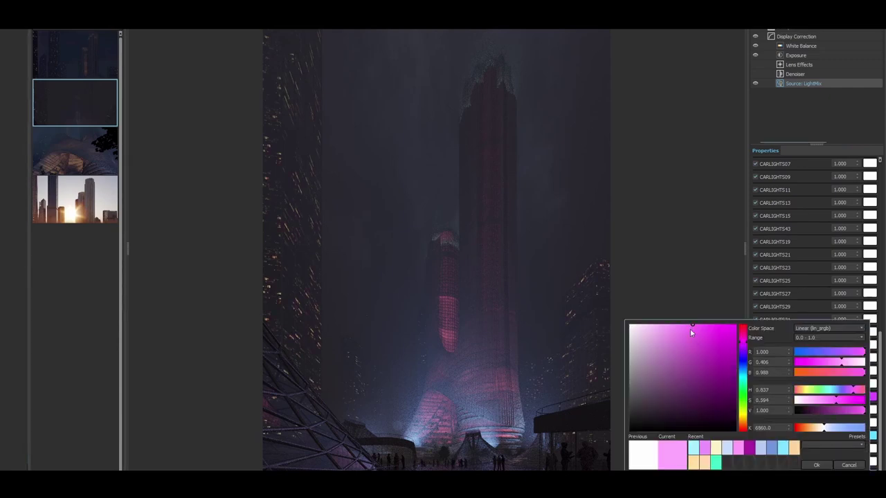
click(692, 349)
click(674, 364)
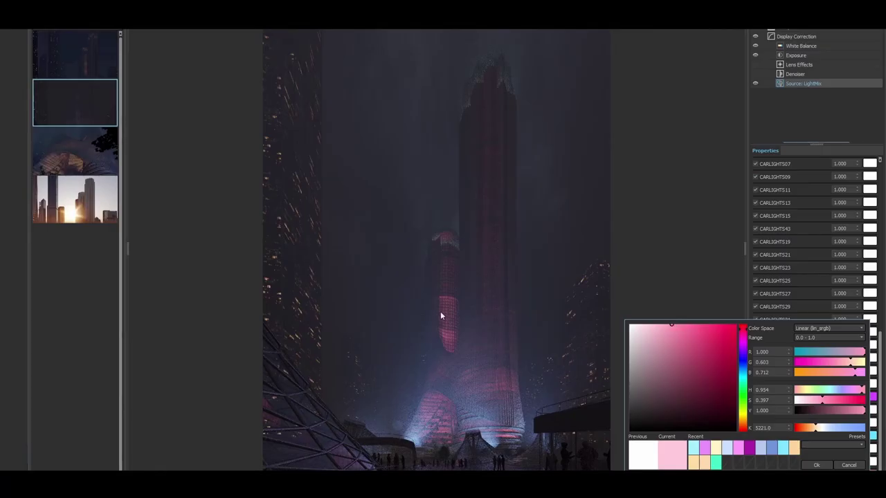
scroll(442, 315, down, 3)
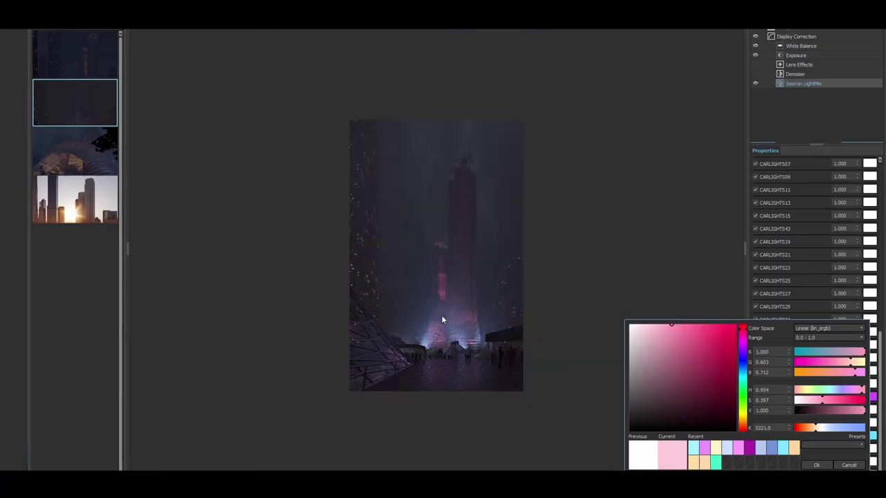
scroll(442, 315, up, 3)
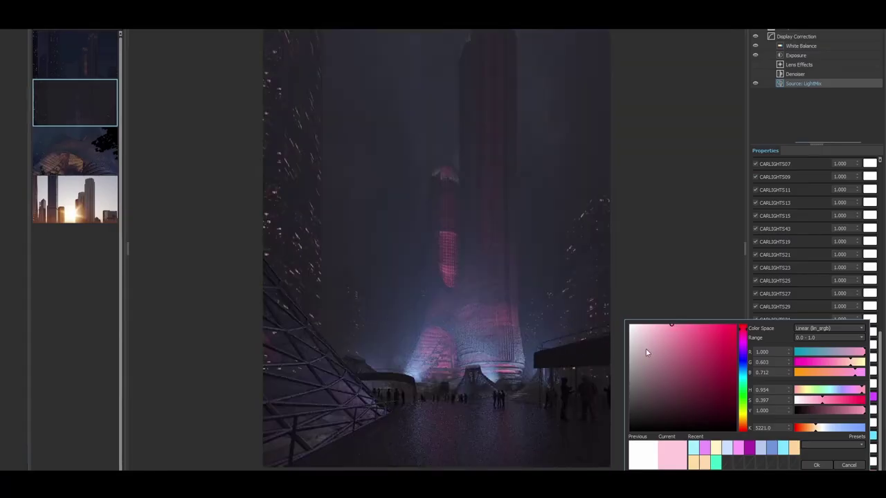
click(747, 417)
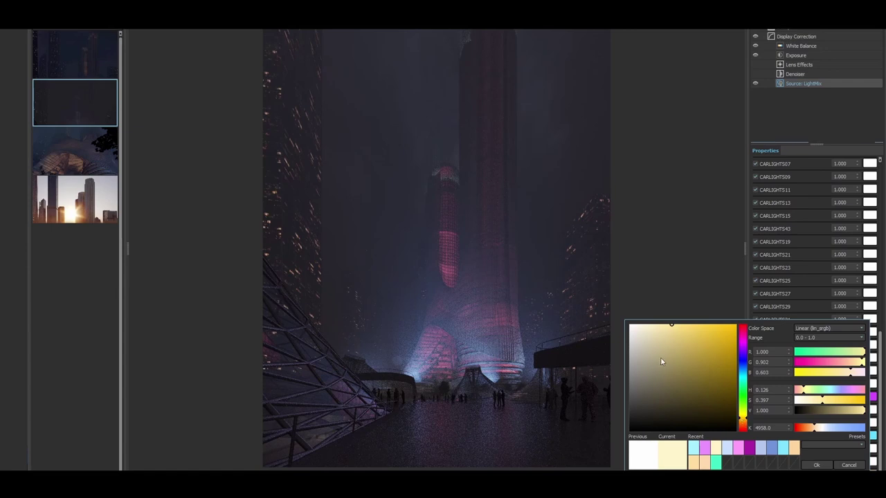
click(828, 402)
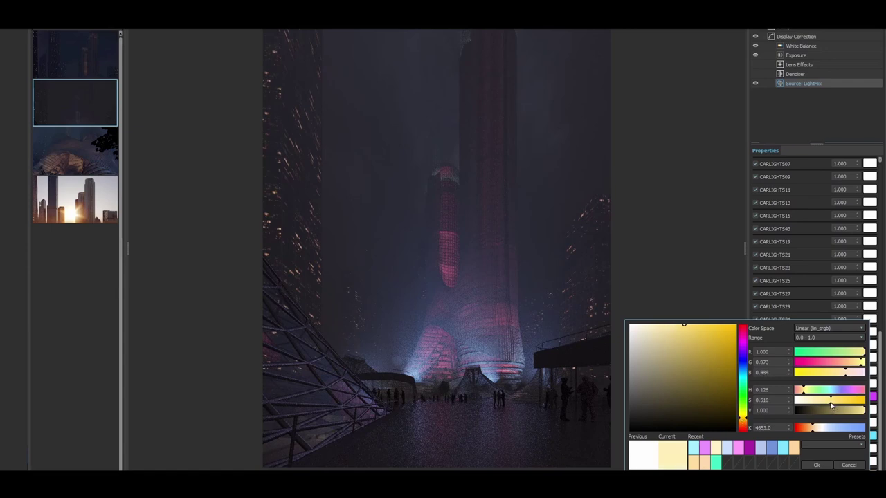
click(816, 465)
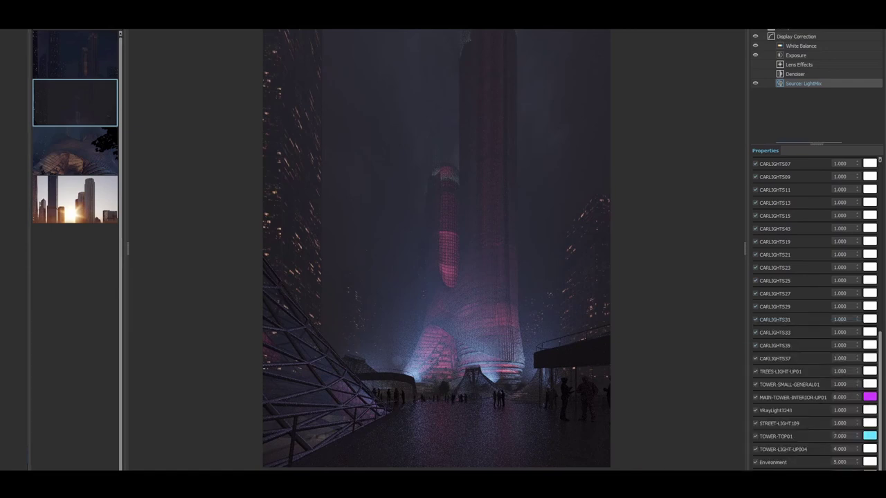
- Tint the Environment entry in the LightMix with a saturated blue
scroll(472, 373, down, 2)
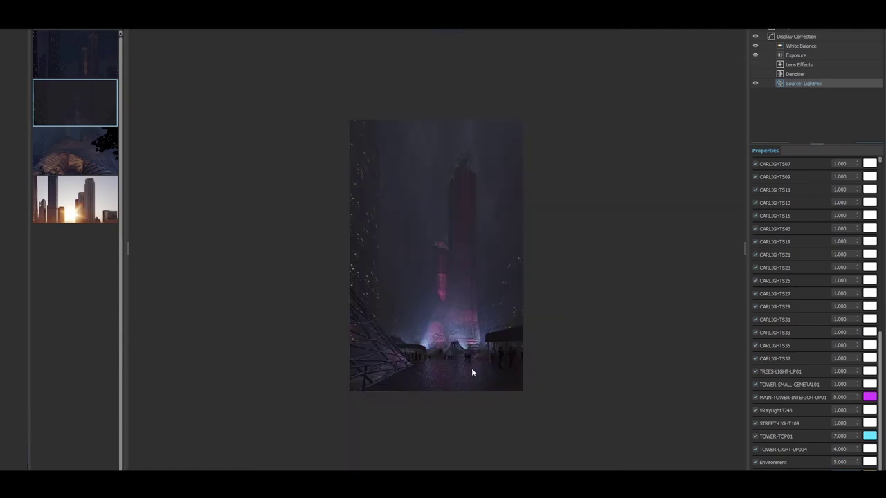
scroll(447, 338, up, 2)
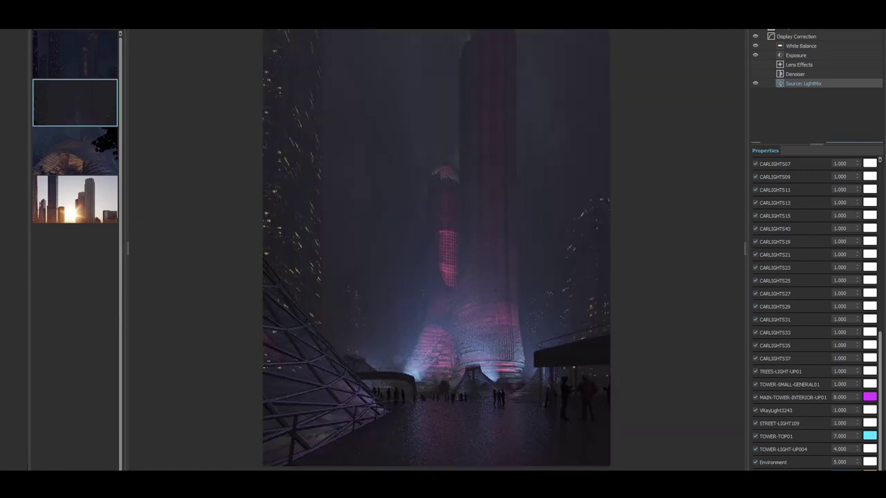
click(869, 449)
mouse_move(743, 374)
mouse_down()
mouse_move(744, 360)
mouse_move(661, 317)
mouse_move(721, 307)
mouse_up()
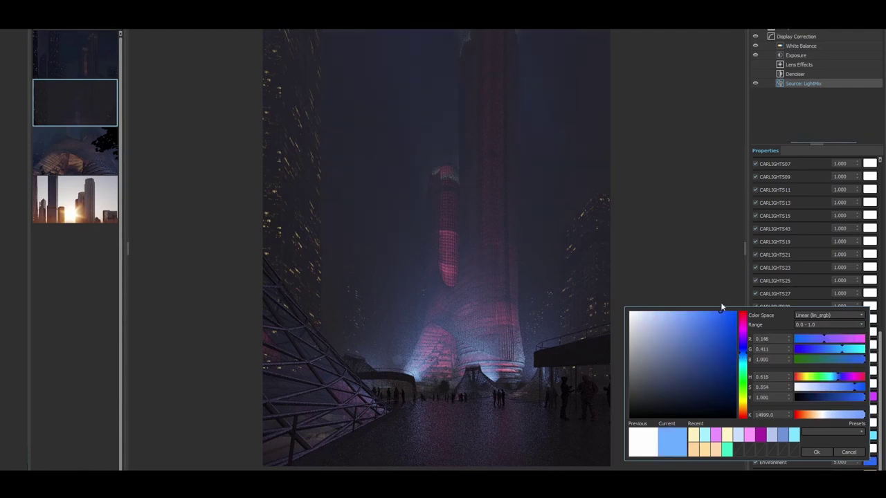
click(817, 453)
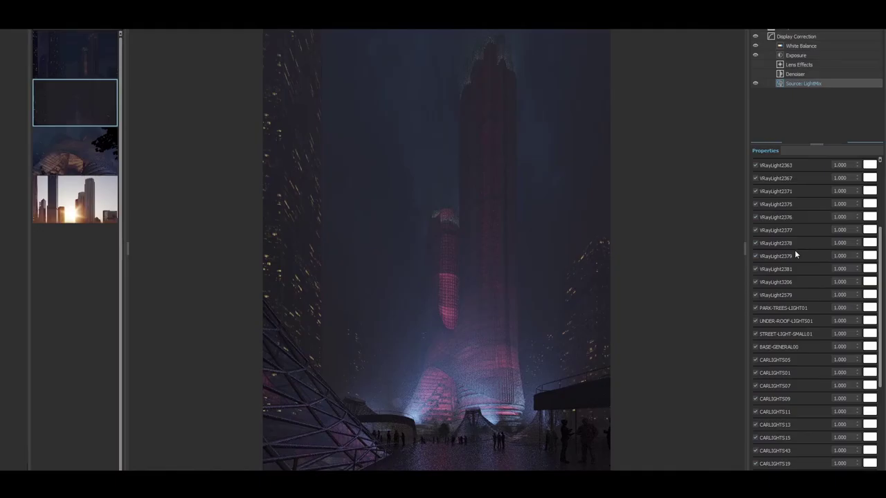
- Colour the UNDER-ROOF-LIGHTS01 entry violet and set its intensity to 2, trying 4 along the way
scroll(798, 321, down, 2)
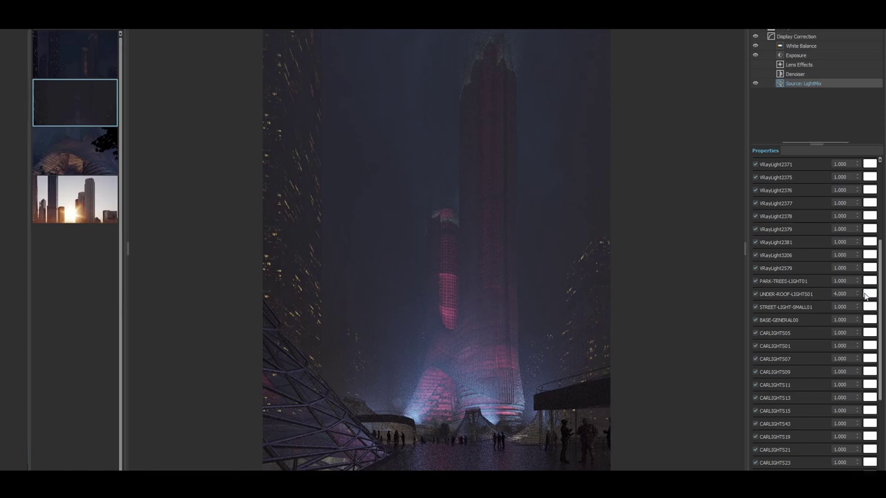
click(868, 294)
click(742, 330)
click(703, 303)
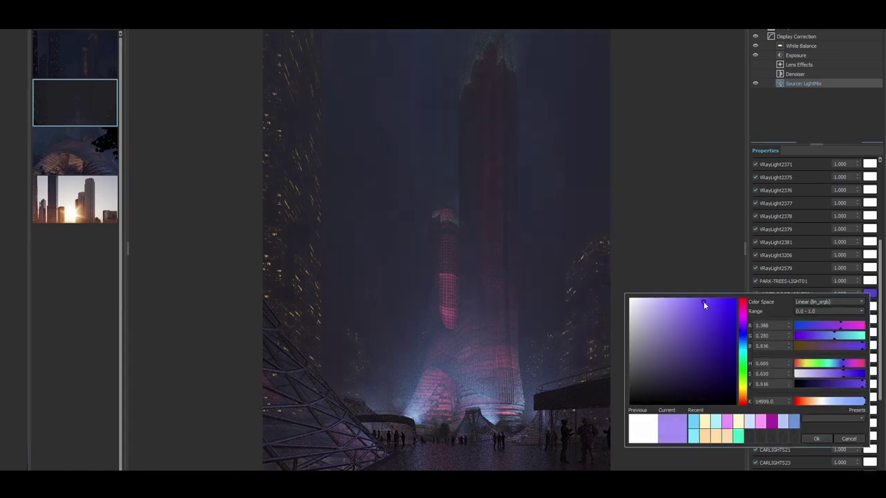
click(694, 300)
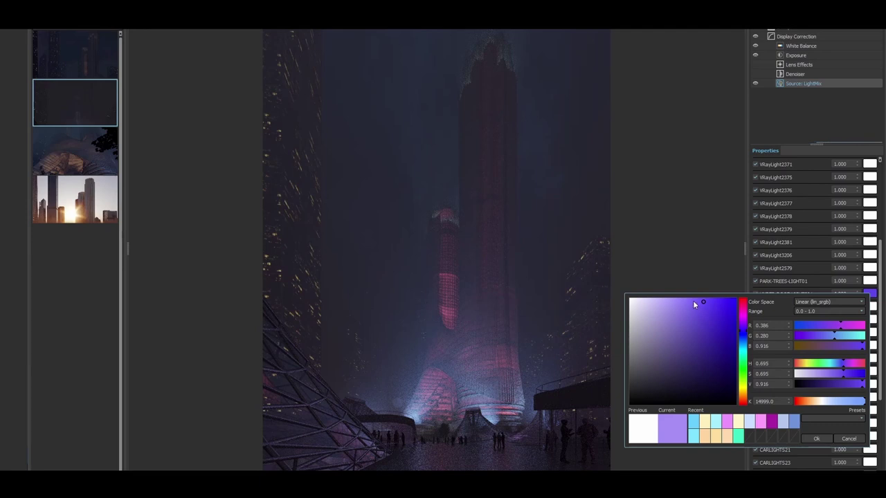
click(689, 299)
click(485, 300)
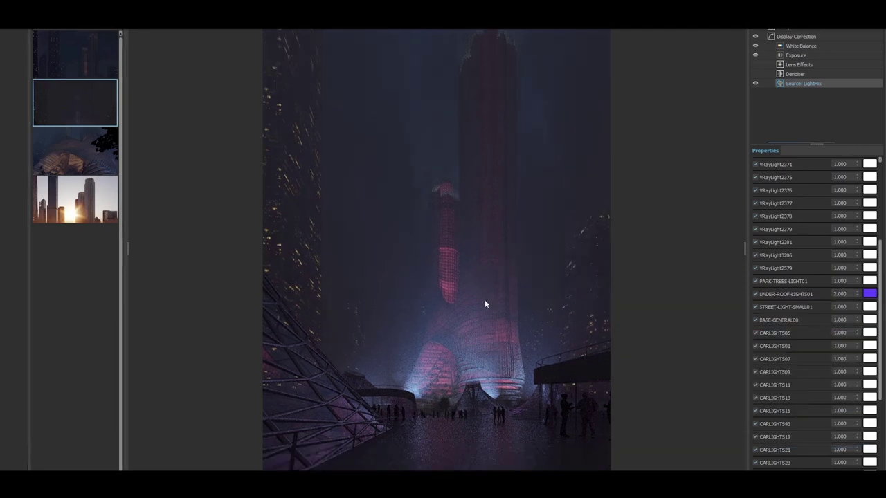
- Set the BASE-GENERAL00 light intensity to 3
double_click(840, 320)
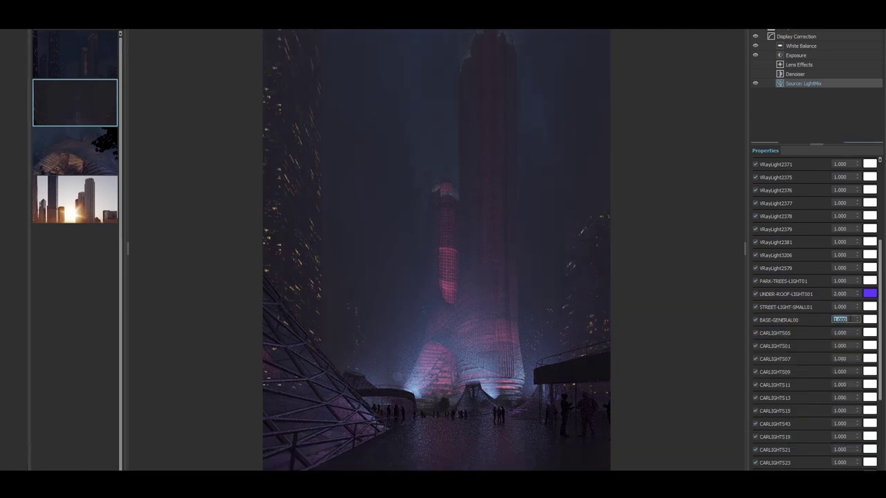
text(3)
key(Return)
scroll(517, 379, down, 1)
scroll(507, 372, up, 1)
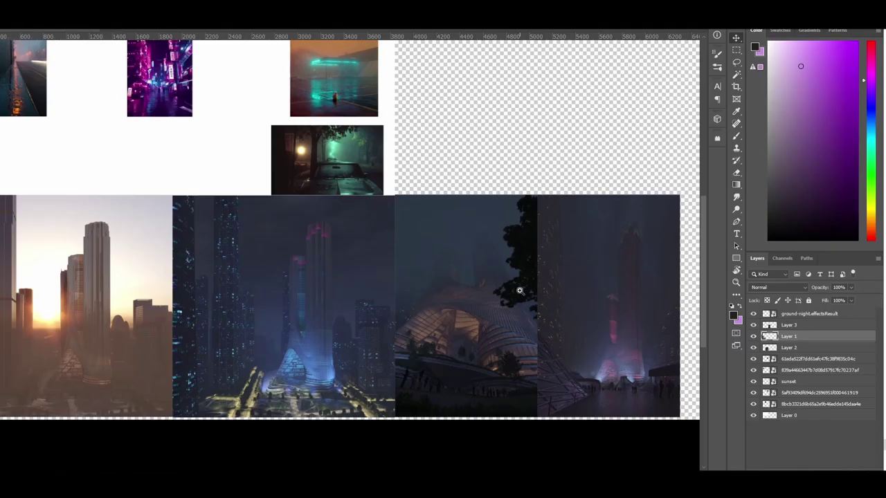
- Switch to Photoshop and compare the finished renders with the mood reference images on the board
alt+scroll(520, 291, down, 1)
drag(312, 287, 341, 334)
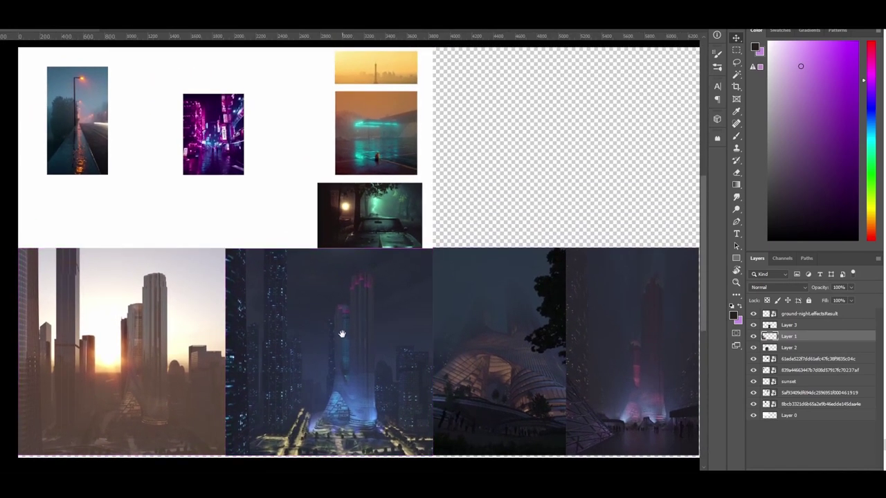
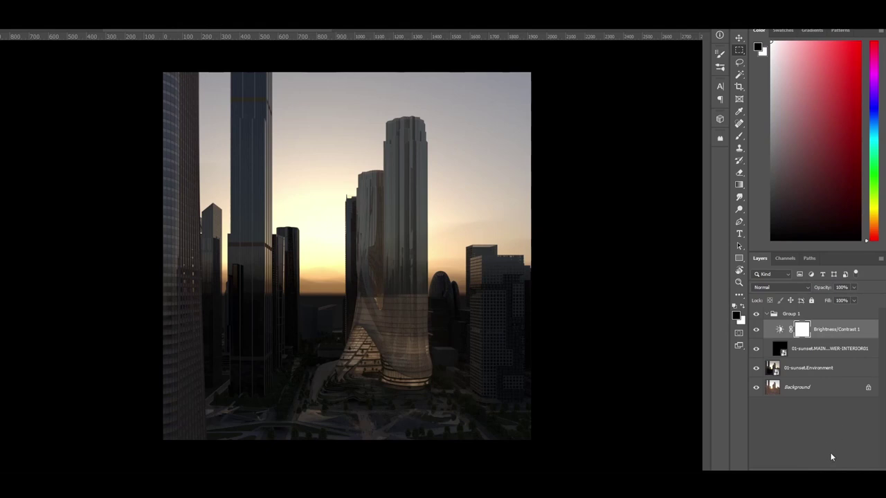
- Add a green Color Balance adjustment in Group 1 and place the INTERIOR-UP01 pass below the adjustments in Screen mode
click(831, 457)
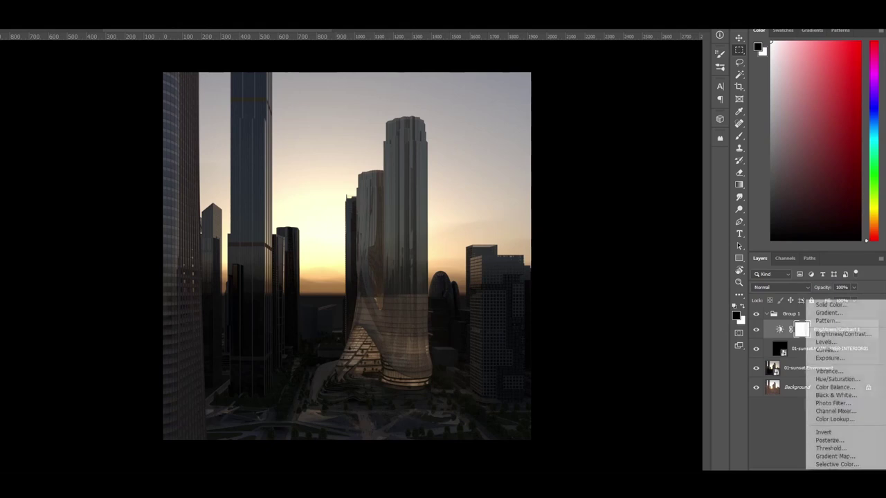
click(834, 388)
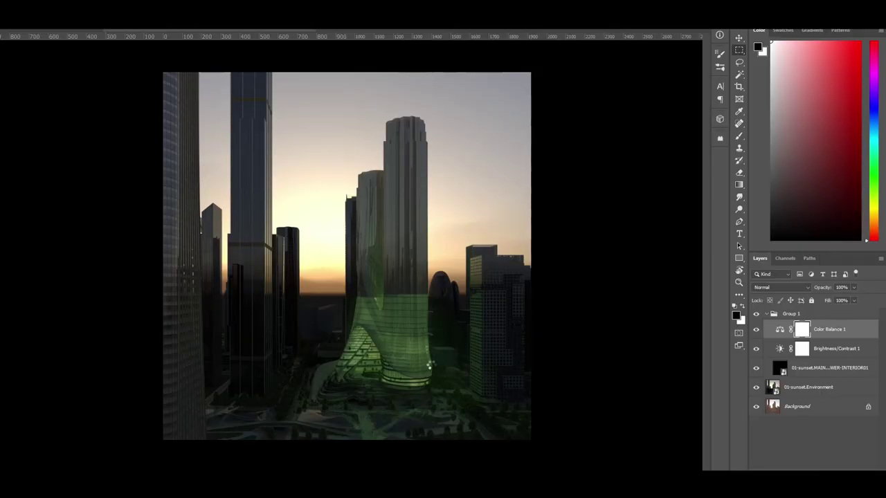
drag(826, 331, 829, 379)
click(778, 287)
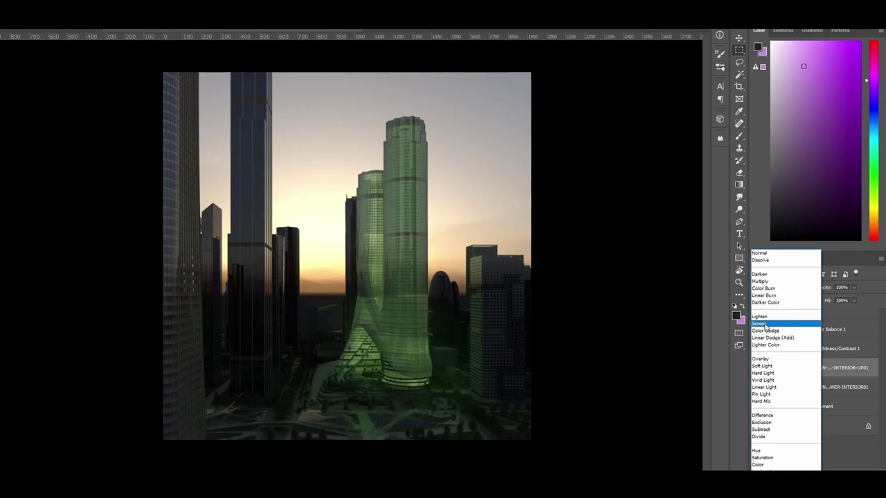
click(761, 323)
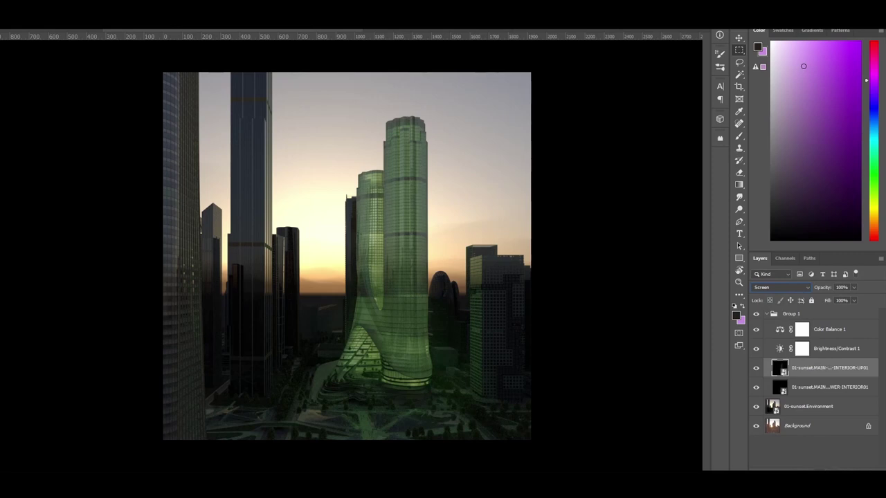
- Move the mask from the INTERIOR-UP01 layer to Group 1 and paint it black over the upper towers to reduce the green light
key(b)
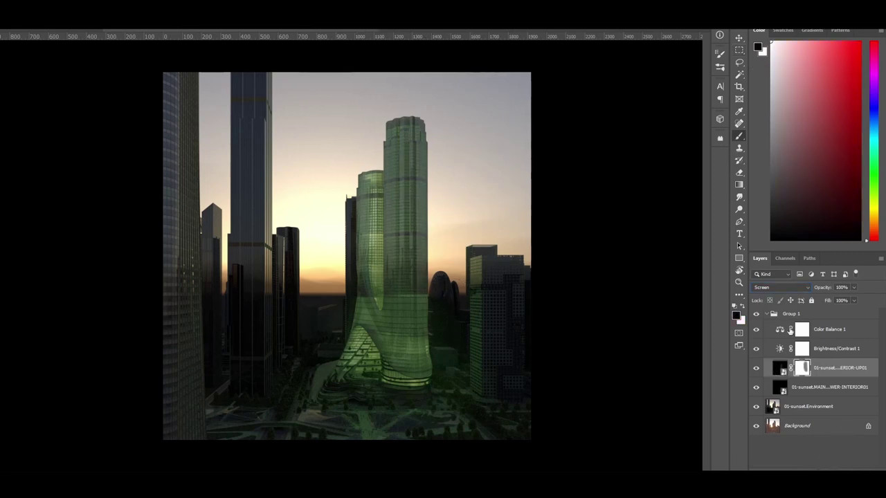
drag(803, 370, 793, 317)
click(488, 244)
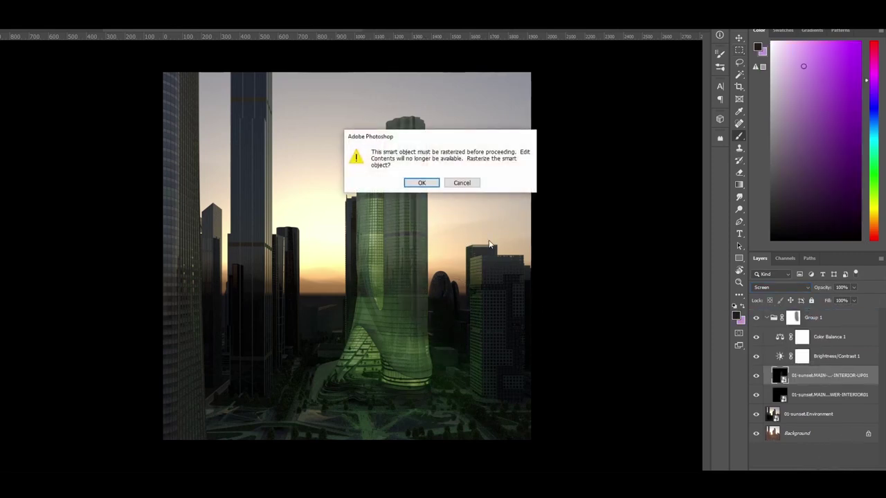
click(462, 184)
click(443, 188)
click(476, 184)
click(792, 317)
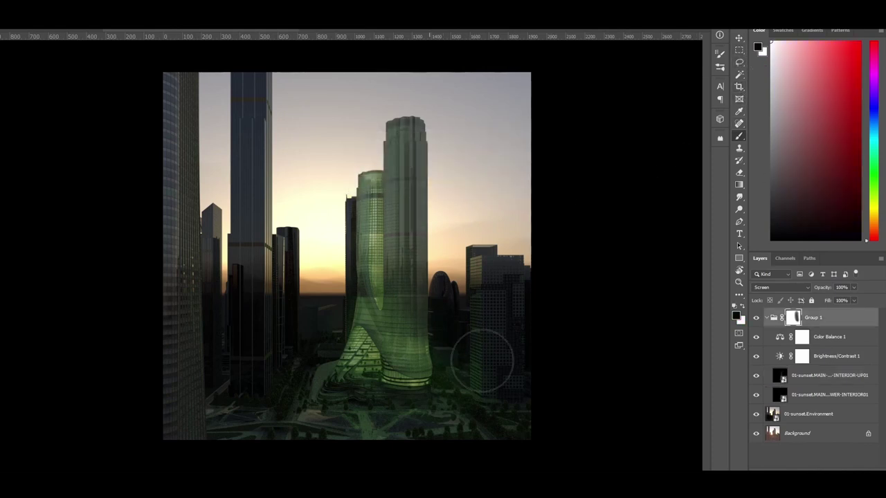
mouse_move(435, 186)
mouse_down()
mouse_move(360, 263)
mouse_move(359, 180)
mouse_move(337, 228)
mouse_move(352, 259)
mouse_move(398, 196)
mouse_up()
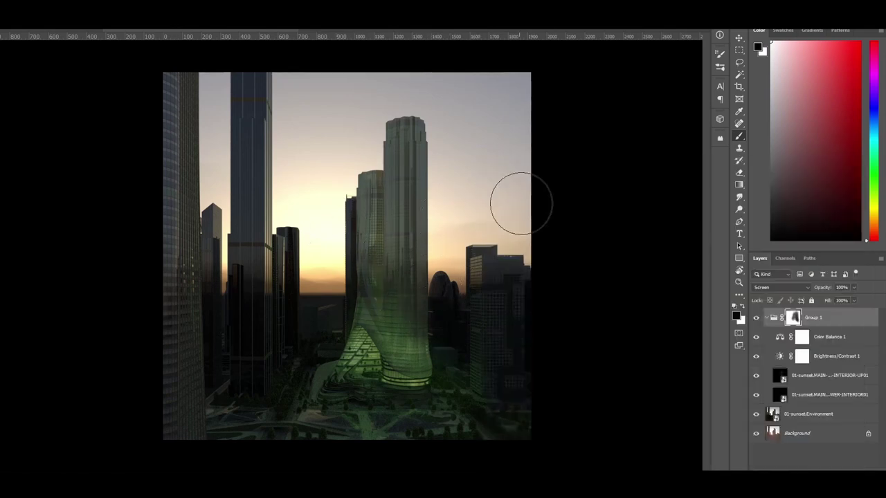
- Paint white on the Group 1 mask with a smaller brush to restore the green light along the shorter tower's curved facade
right_click(501, 216)
drag(595, 193, 574, 194)
key(Return)
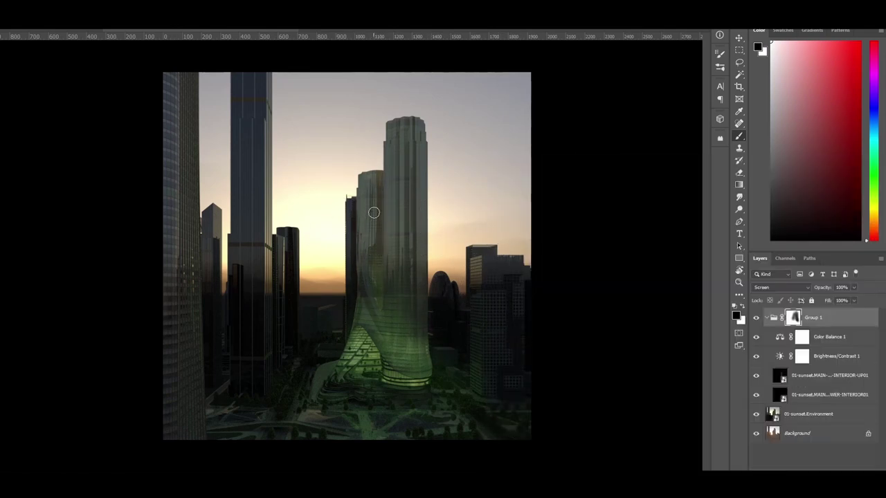
key(x)
mouse_move(378, 204)
mouse_down()
mouse_move(379, 267)
mouse_move(380, 195)
mouse_move(382, 303)
mouse_move(378, 180)
mouse_move(369, 342)
mouse_move(361, 335)
mouse_up()
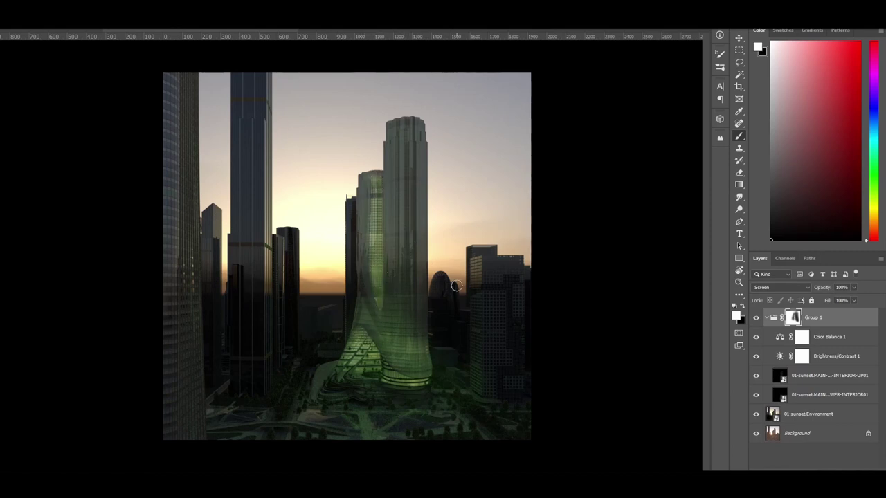
alt+scroll(431, 307, up, 3)
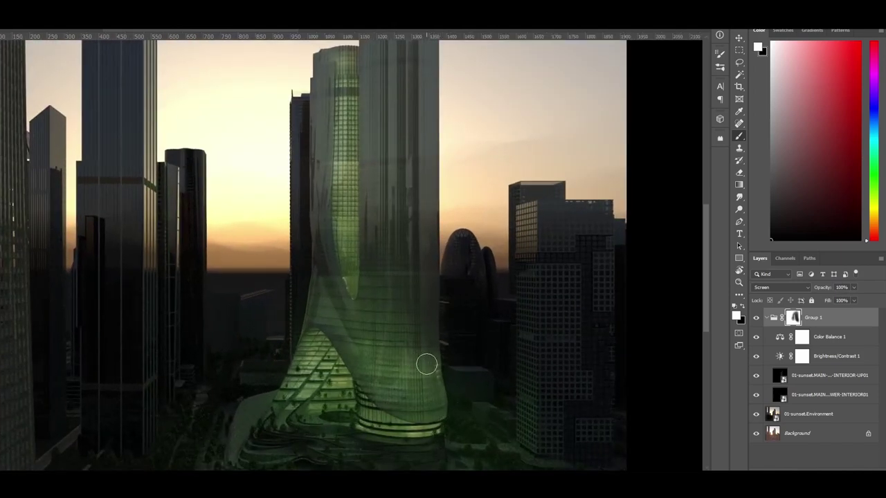
alt+scroll(521, 342, down, 1)
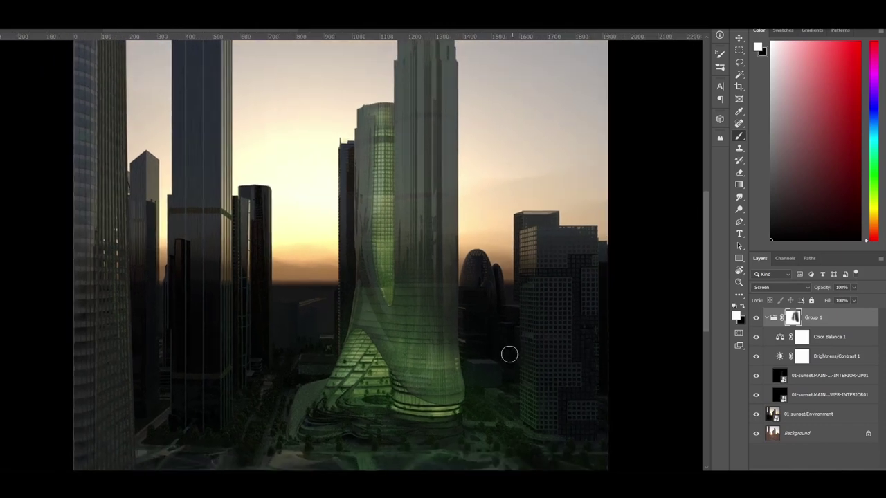
alt+scroll(476, 345, down, 2)
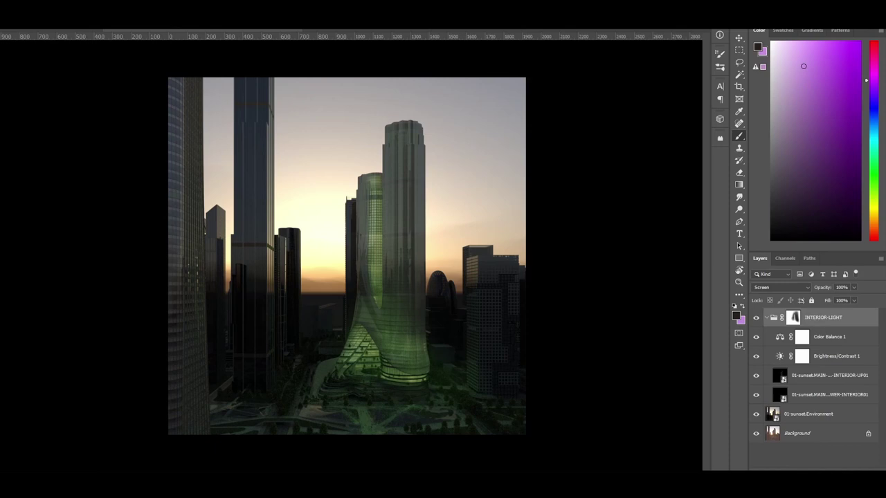
- Place the 01-sunset.VRayAtmosphere pass at the top of the stack in its own group and set the group to Screen mode
drag(204, 315, 406, 263)
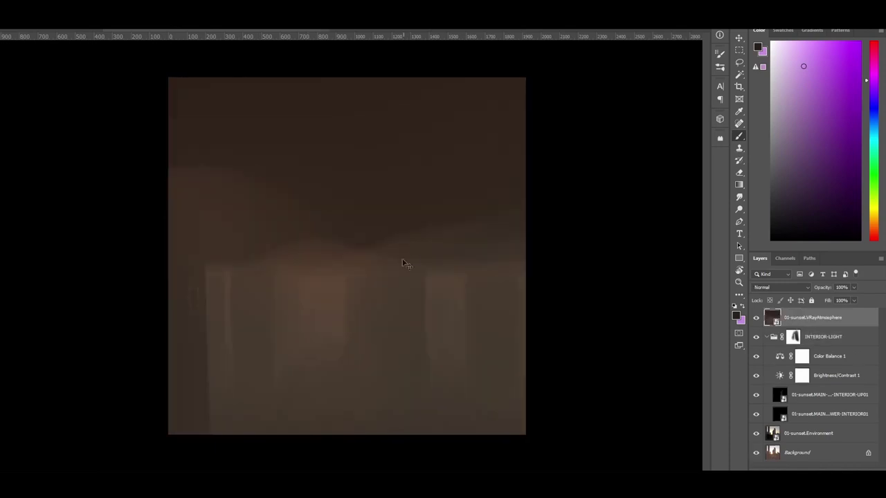
alt+scroll(405, 263, up, 2)
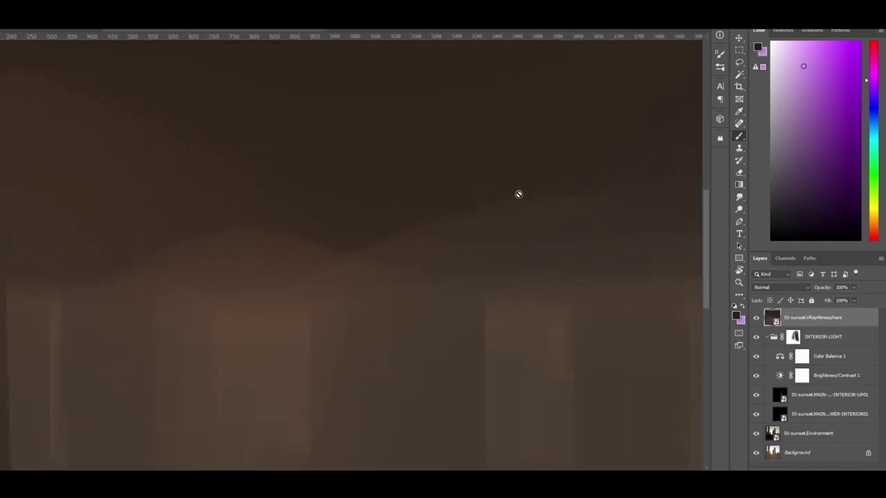
alt+scroll(513, 201, down, 3)
click(768, 287)
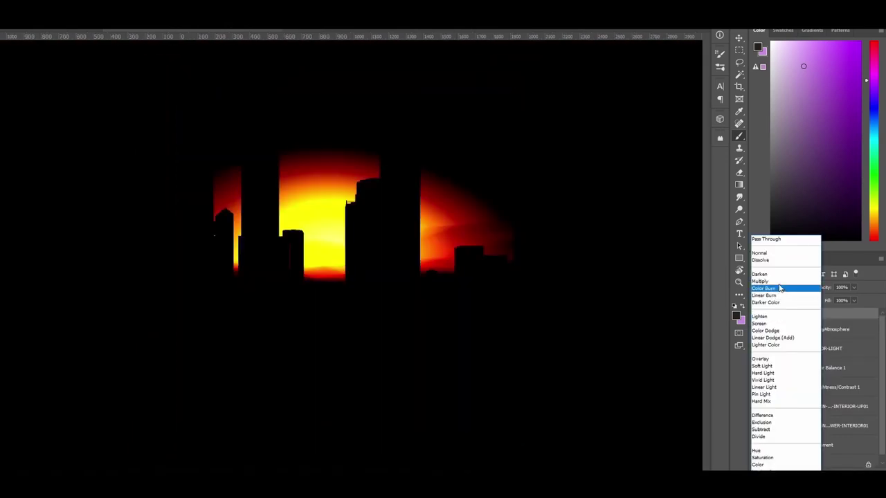
click(765, 323)
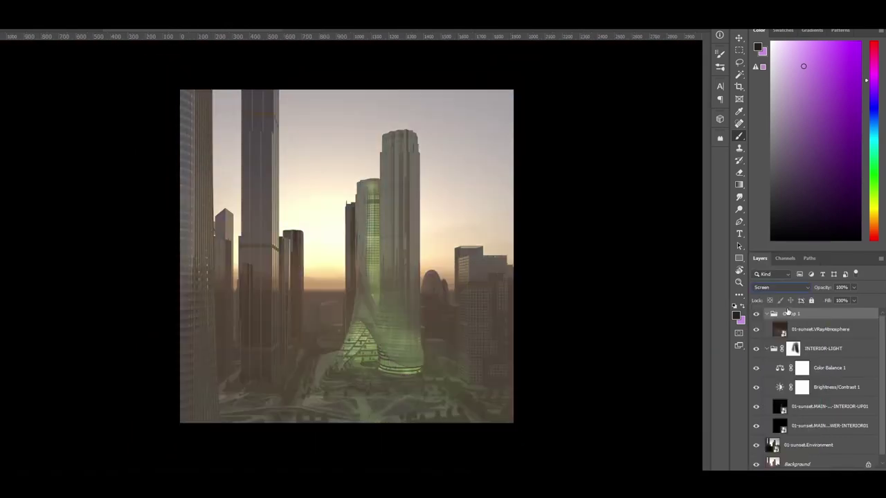
click(770, 314)
click(765, 329)
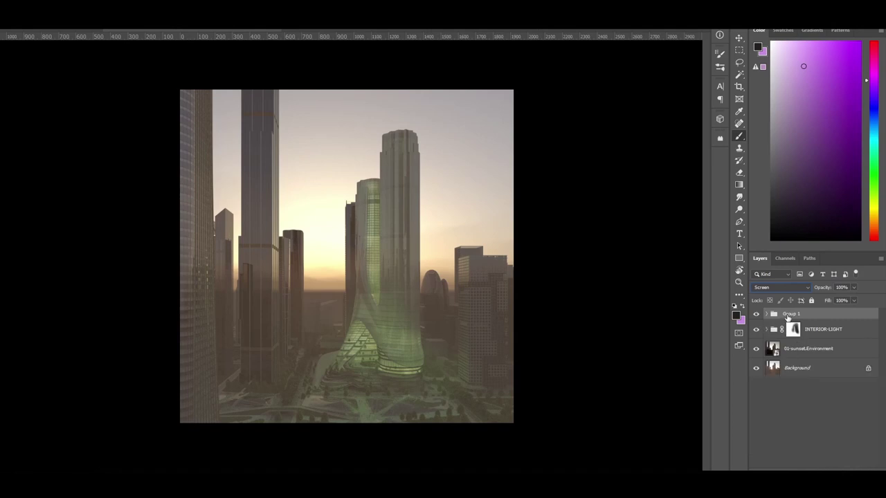
- Add a Levels adjustment above the VRayAtmosphere layer inside Group 1 with input levels 27, 0.91 and 132
drag(773, 322, 780, 310)
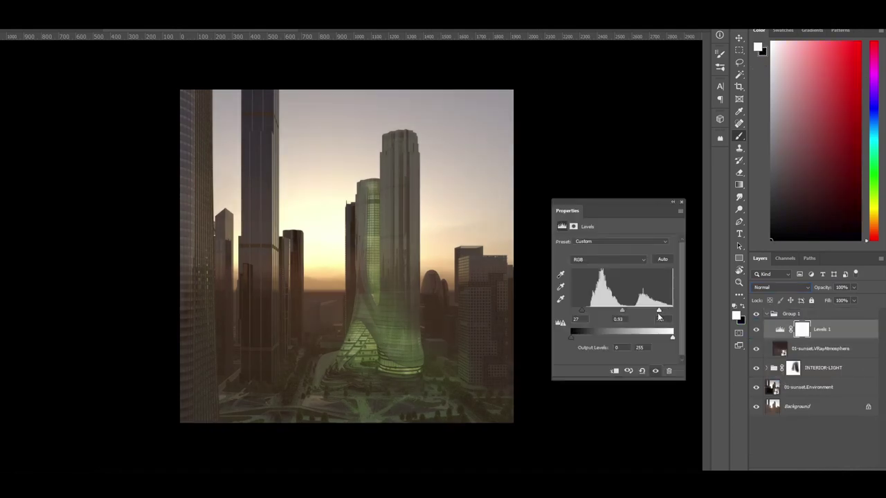
drag(645, 313, 623, 312)
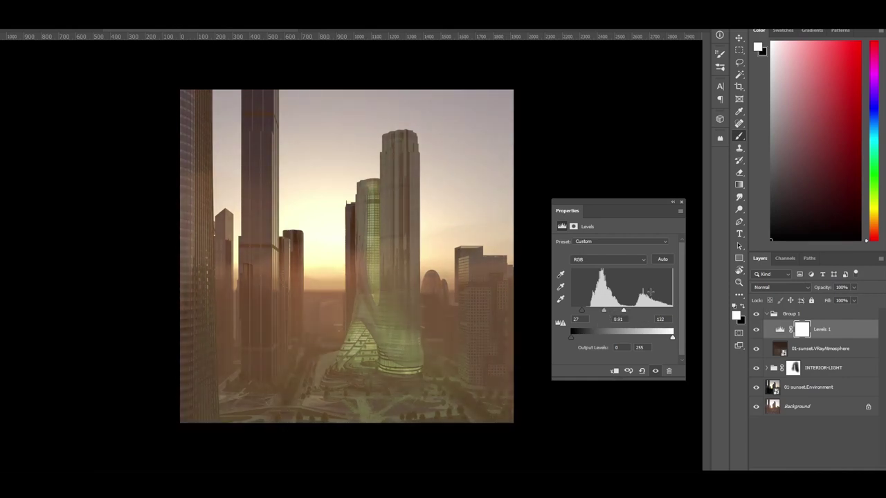
click(766, 314)
- Add a Brightness/Contrast adjustment above the 01-sunset.Environment layer with brightness -9 and contrast 27
click(809, 349)
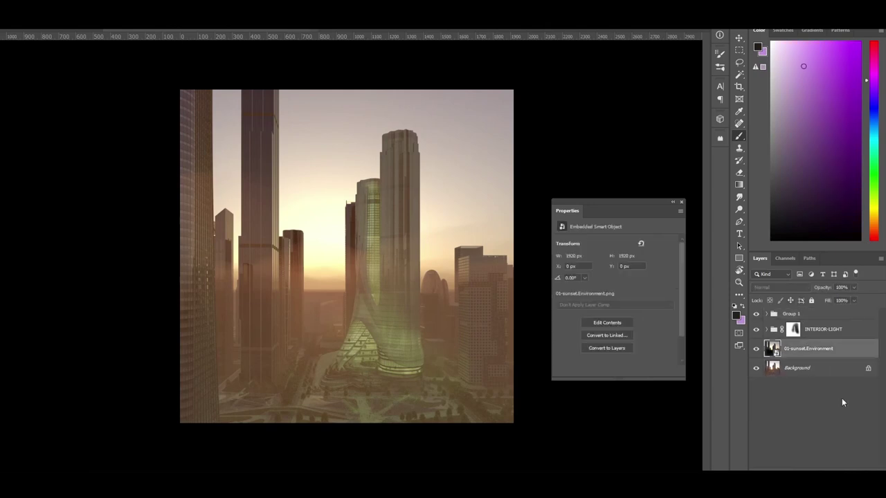
click(833, 466)
click(834, 347)
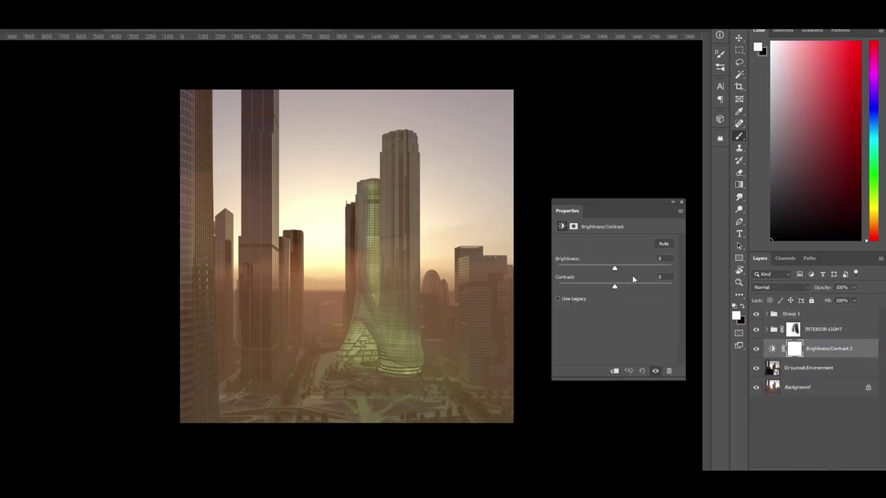
mouse_move(615, 270)
mouse_down()
mouse_move(593, 270)
mouse_move(629, 287)
mouse_move(615, 270)
mouse_up()
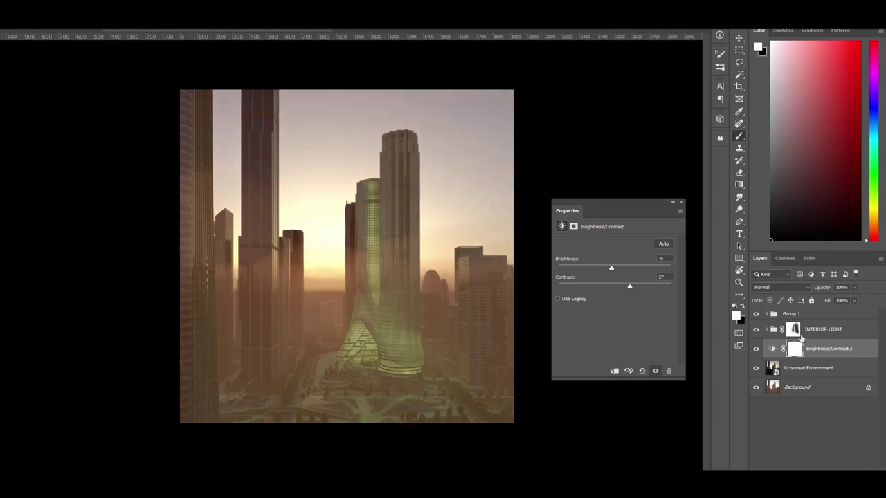
- Compare the composite with the original Background render by toggling the visibility of Background, 01-sunset.Environment and Group 1
alt+click(756, 388)
alt+click(756, 388)
alt+click(756, 389)
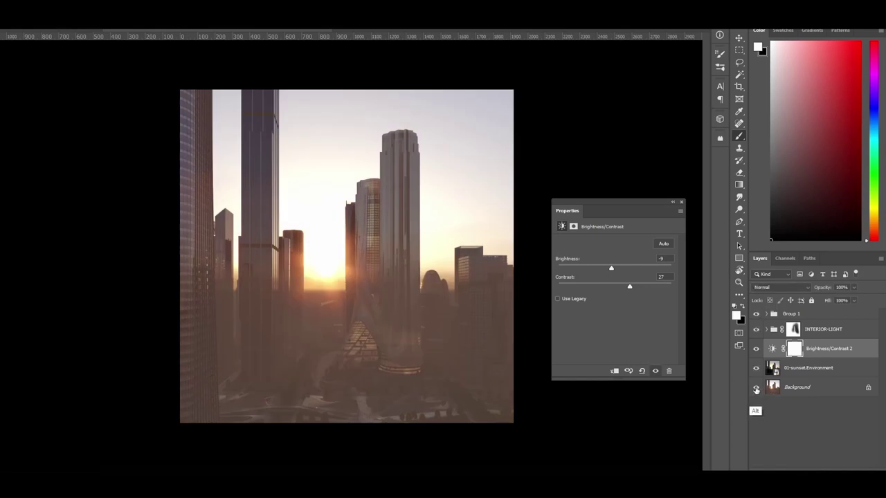
alt+click(756, 388)
click(756, 371)
click(757, 371)
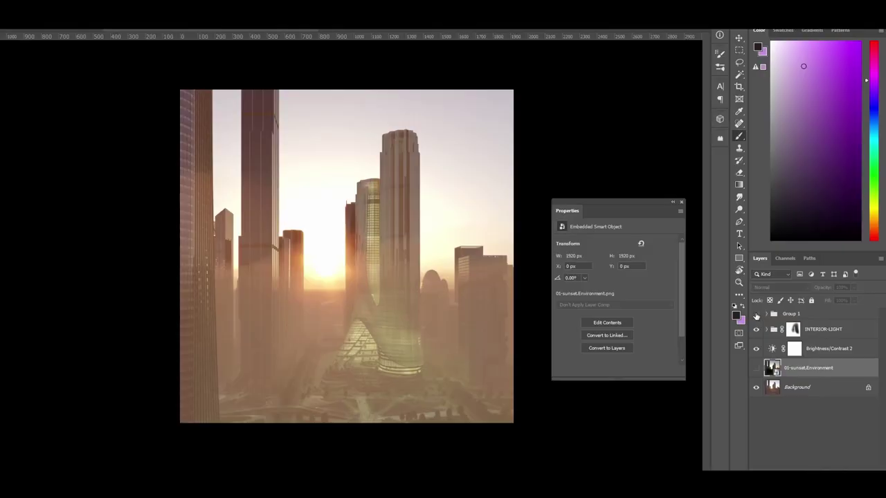
click(756, 315)
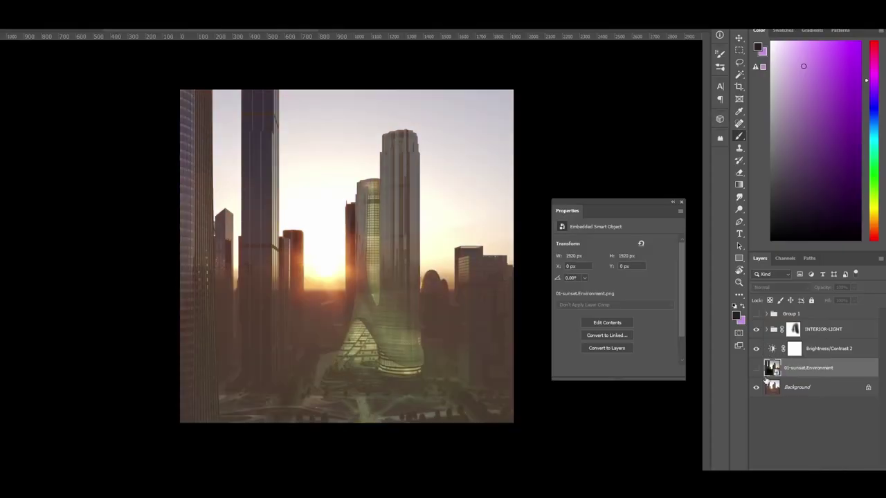
click(756, 388)
click(756, 388)
click(756, 369)
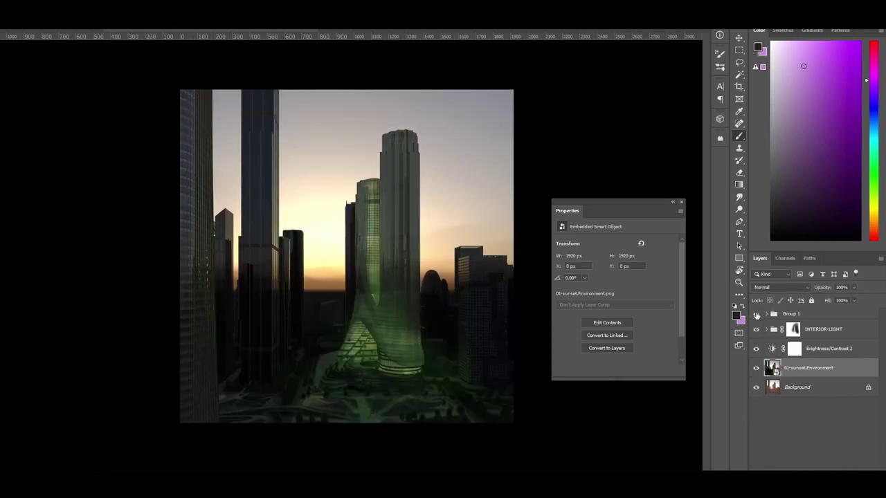
click(756, 314)
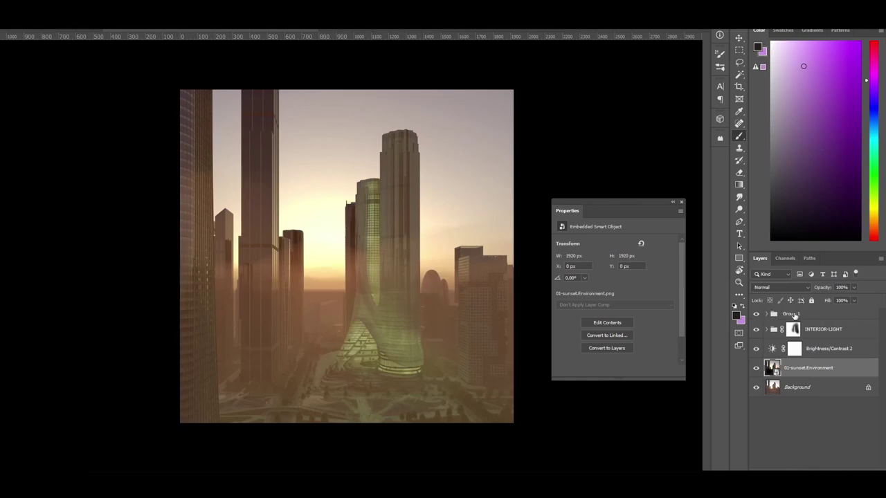
- Add a mask to Group 1 and apply an inverted vertical gradient that fades the atmosphere out toward the ground
click(794, 315)
key(d)
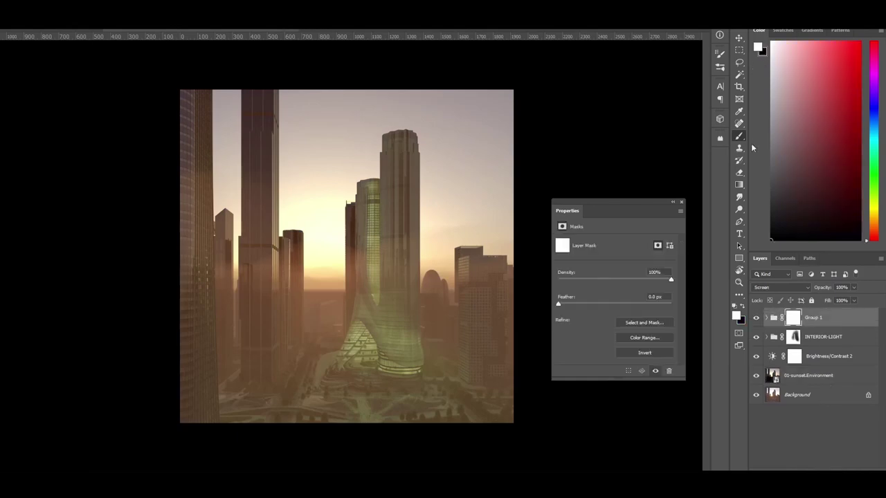
key(g)
drag(421, 298, 430, 463)
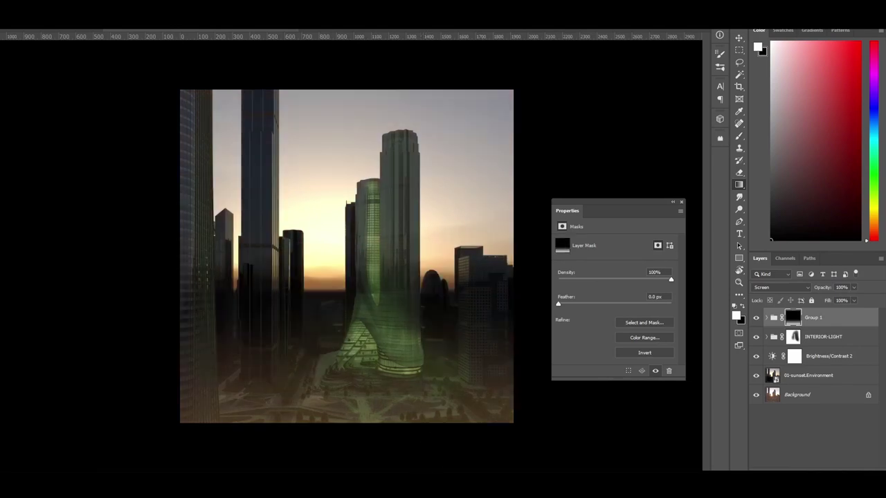
key(ctrl+i)
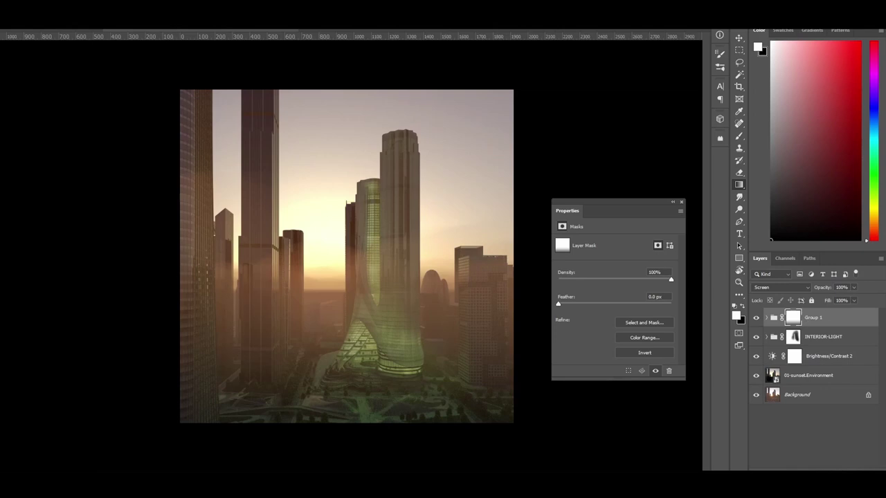
- Place the 01-sunset.VRaySun_cam05 pass at the top of the stack in its own group and set the group to Screen mode
key(Return)
click(781, 287)
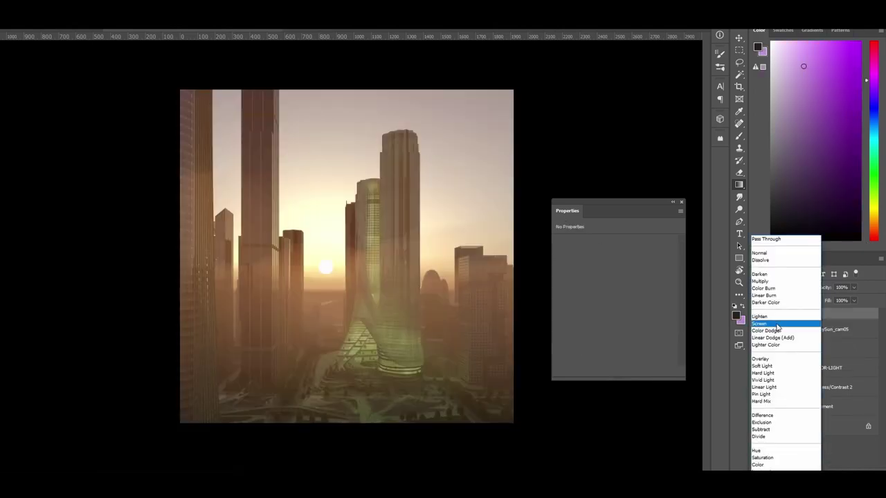
click(778, 324)
click(756, 315)
click(756, 315)
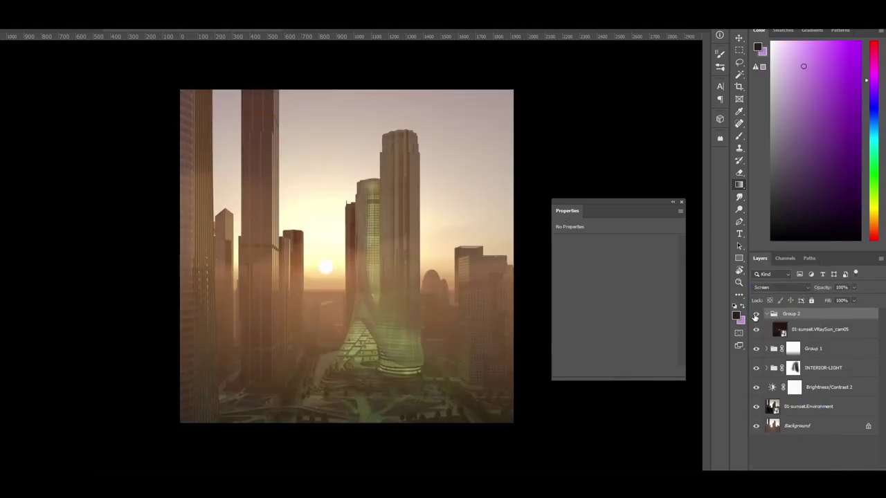
- Mask Group 2 with black-to-transparent gradients from both sides, keeping a white vertical band around the sun, and compare with the group hidden
click(803, 469)
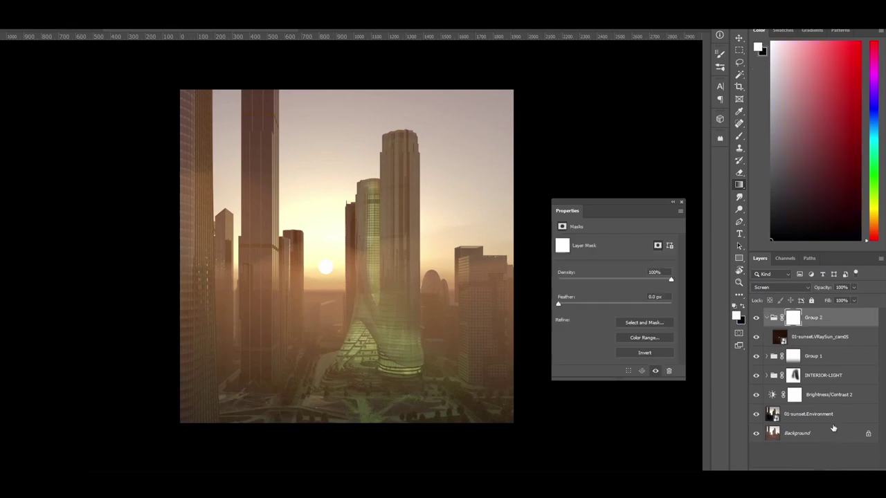
alt+click(794, 317)
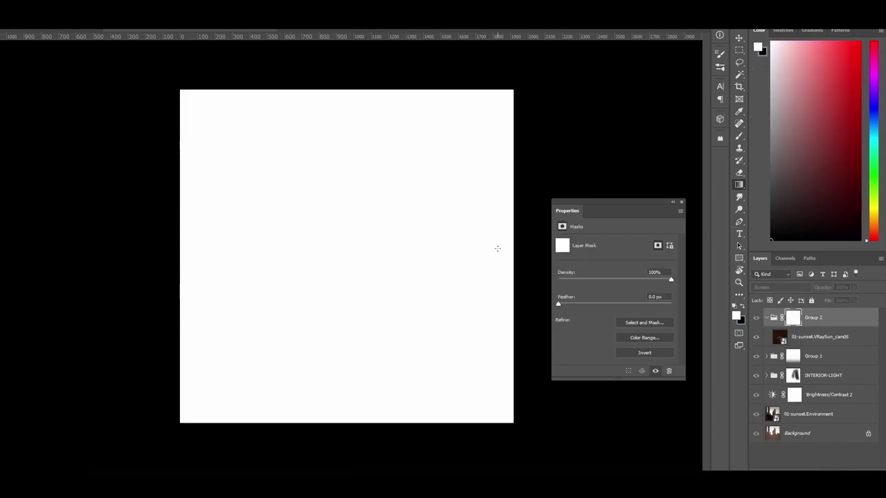
click(83, 14)
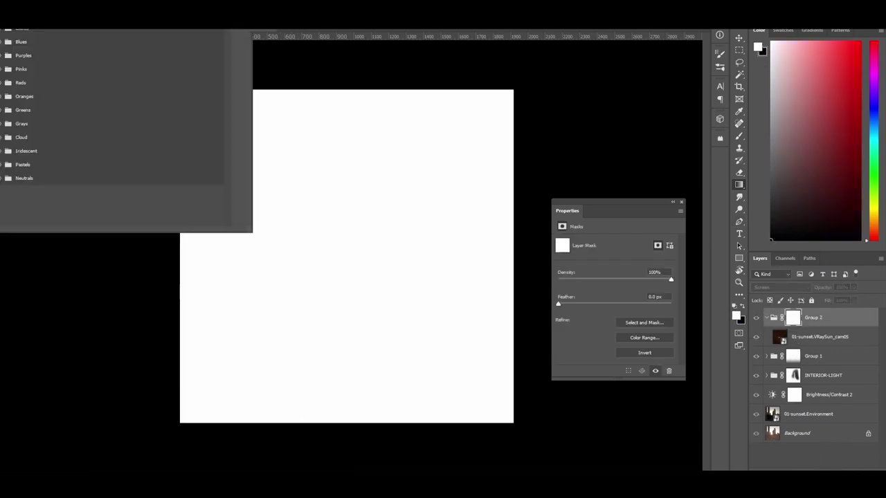
click(2, 30)
click(743, 308)
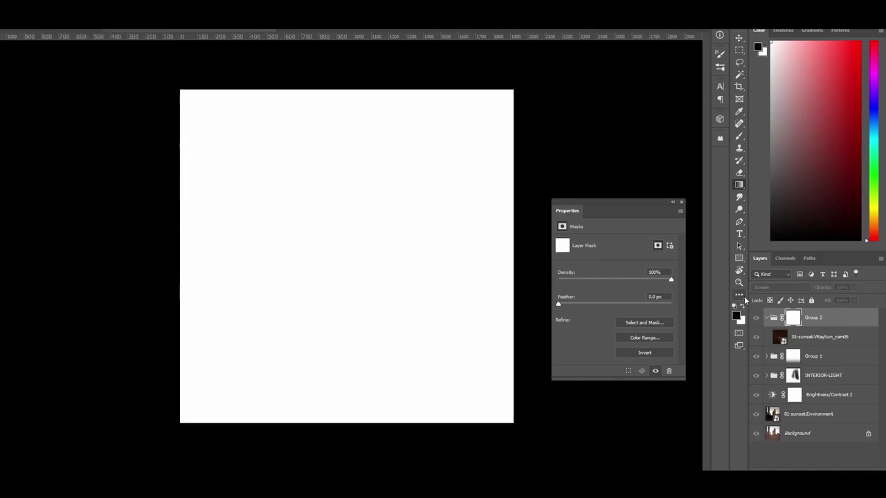
drag(514, 297, 358, 298)
drag(162, 257, 283, 278)
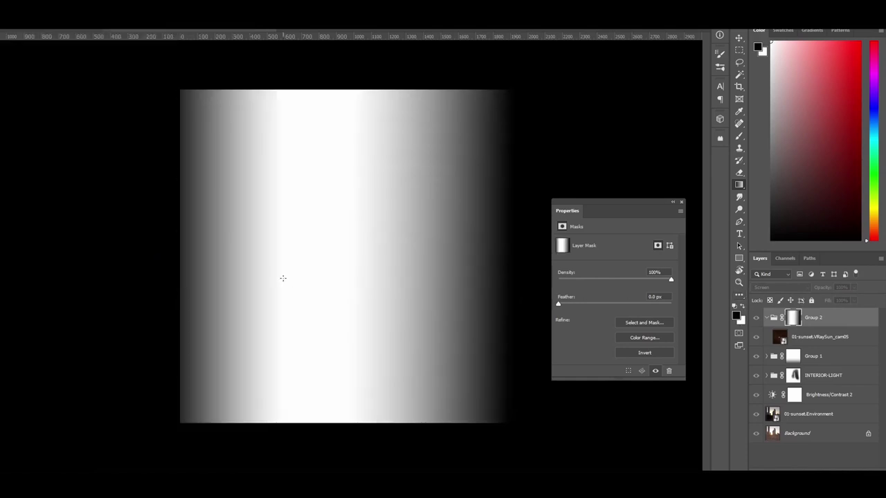
alt+click(793, 318)
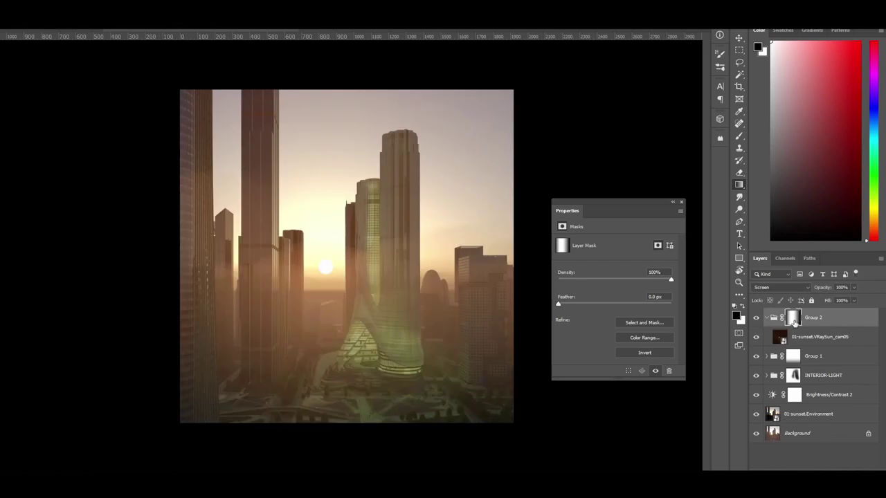
click(756, 317)
click(757, 317)
click(766, 318)
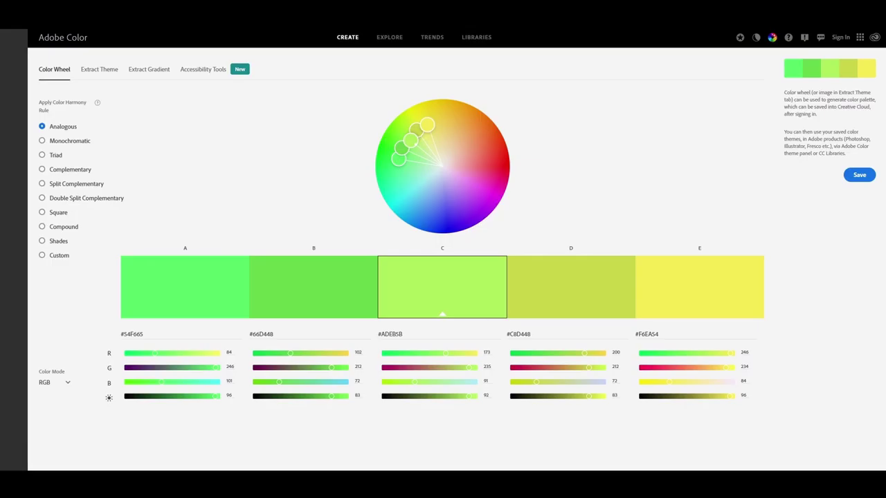
- Switch to Adobe Color and examine complementary colours for the green by applying the Complementary harmony rule and shifting its hue
click(63, 170)
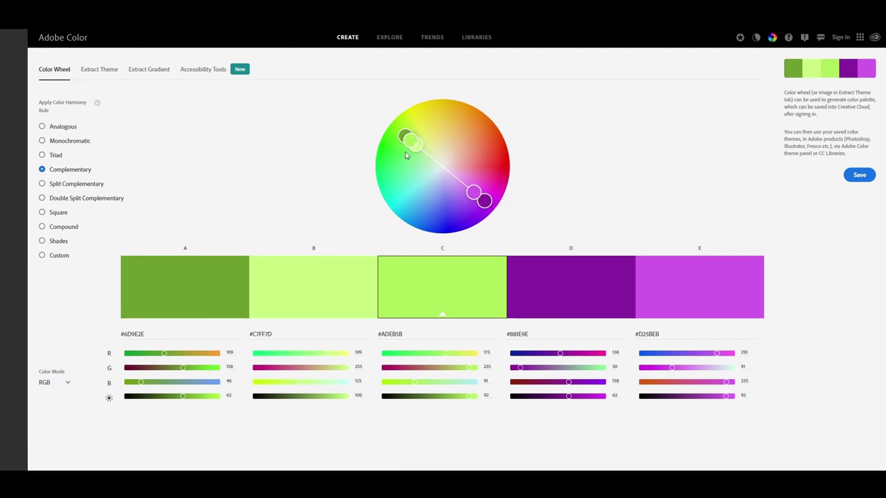
drag(405, 140, 400, 169)
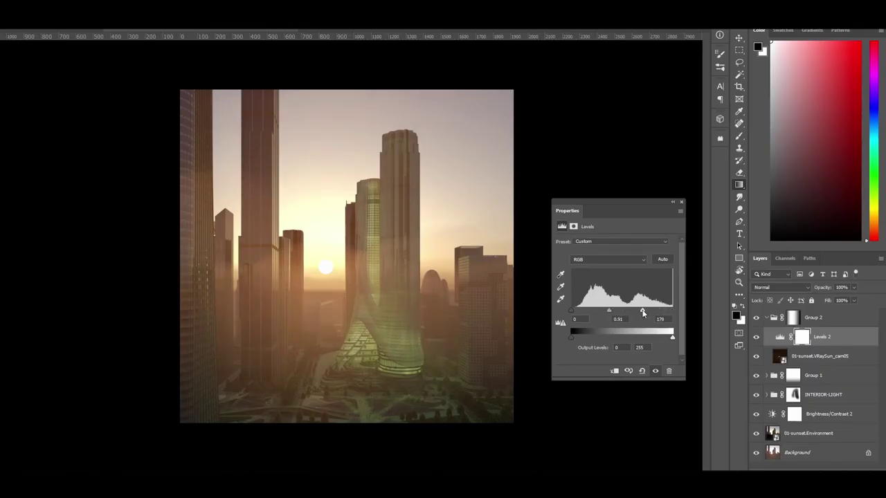
- Add a Levels adjustment above the VRaySun_cam05 layer in Group 2 with input levels 8, 0.91 and 151
drag(635, 312, 631, 310)
drag(571, 310, 573, 315)
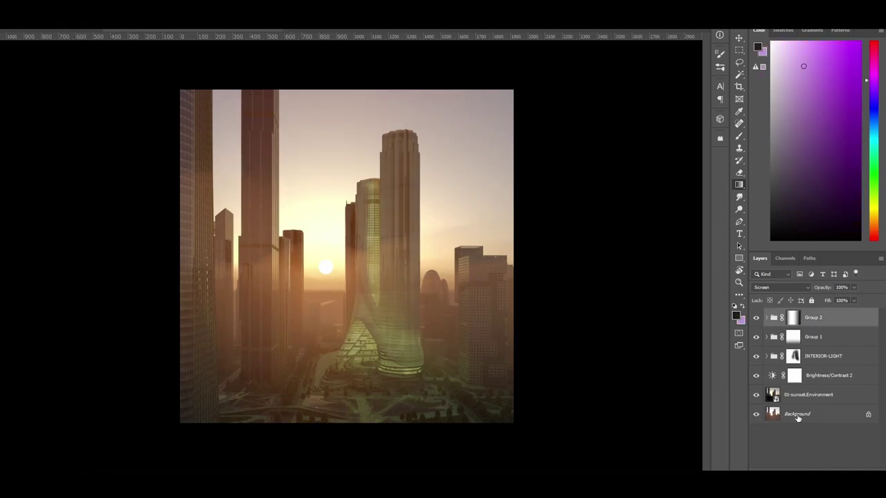
- Delete the Background layer from the composite
click(803, 414)
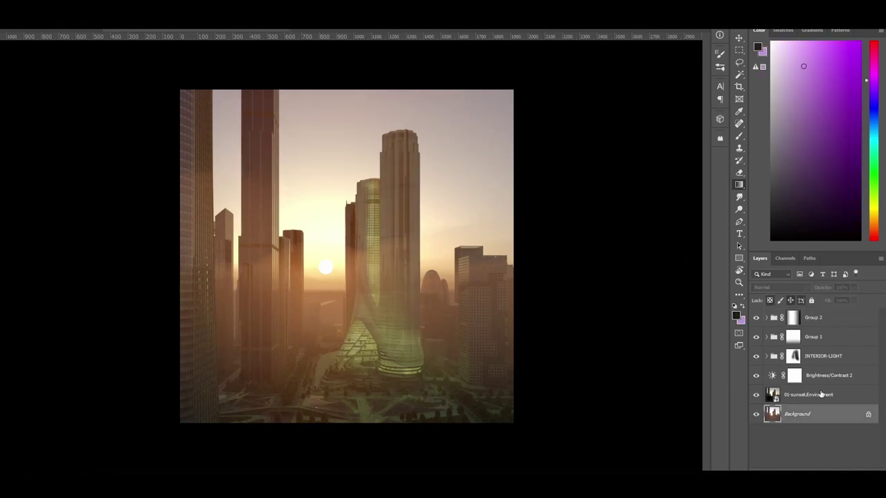
key(Delete)
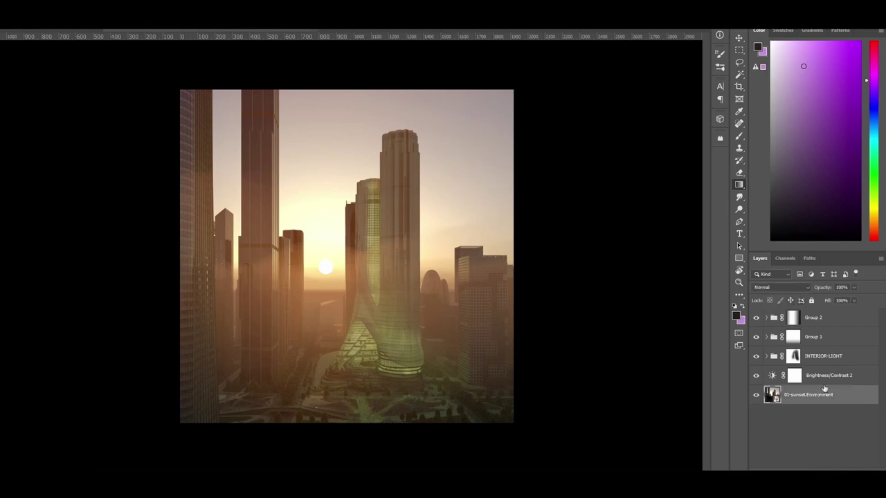
- Rename Group 1 as ATMOSPHERE and Group 2 as SUNLIGHT
click(766, 338)
click(820, 344)
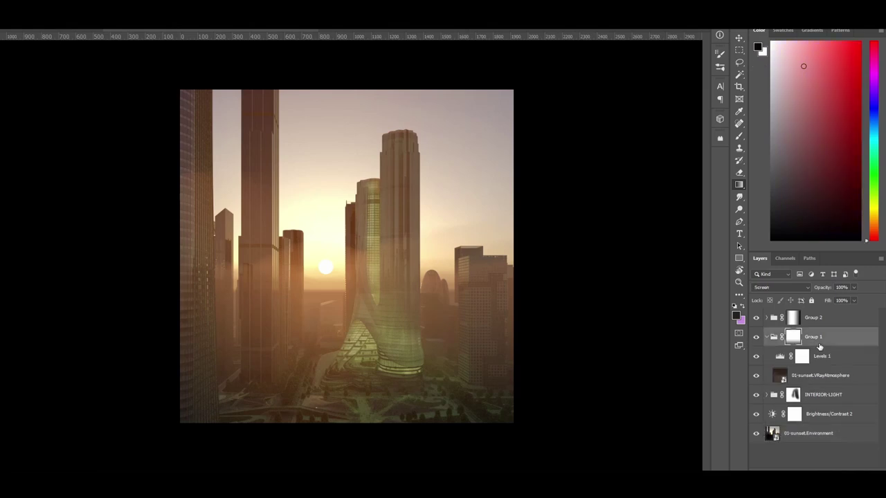
key(h)
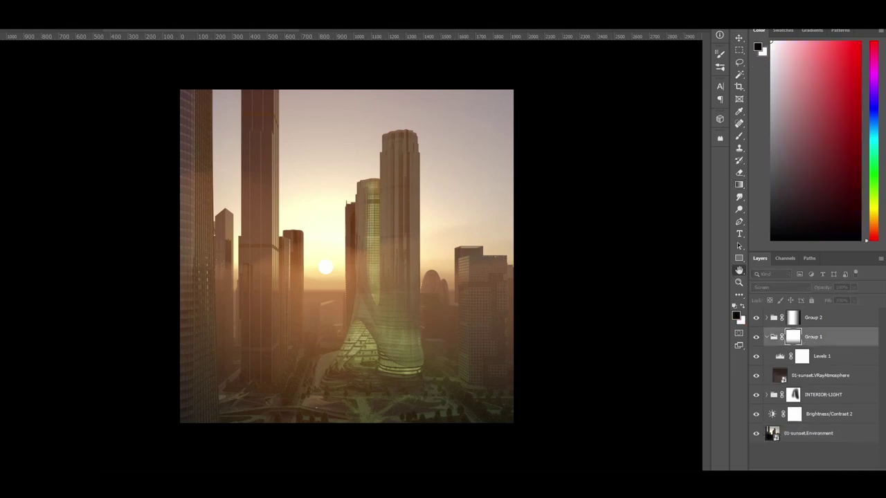
double_click(814, 336)
text(ATMOSPHERE)
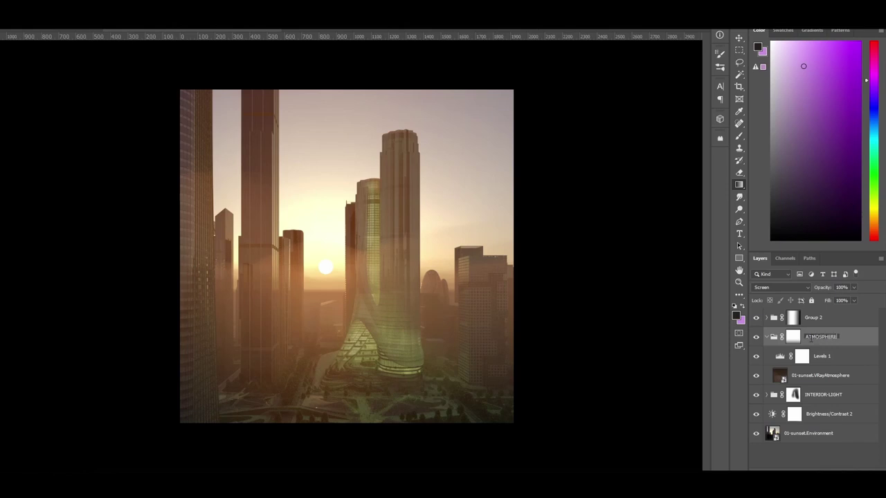
key(Return)
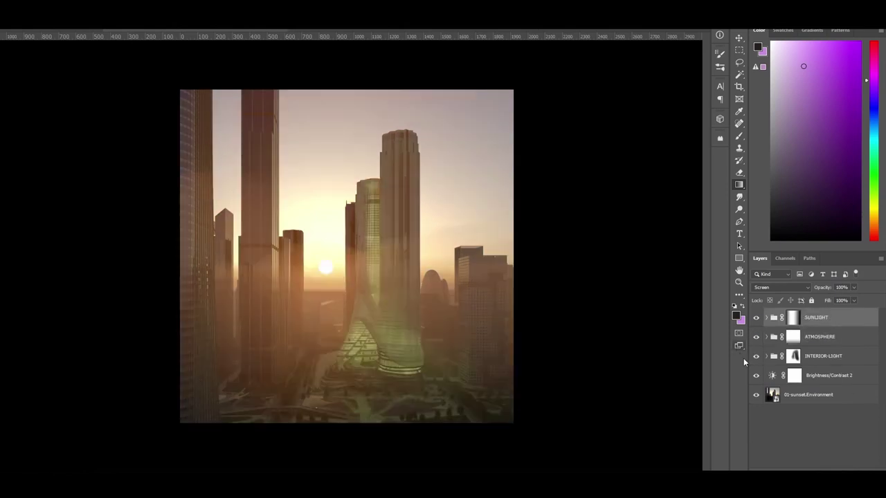
- Hide the three light groups and show INTERIOR-LIGHT, ATMOSPHERE and SUNLIGHT again one by one to examine each contribution
drag(757, 337, 756, 317)
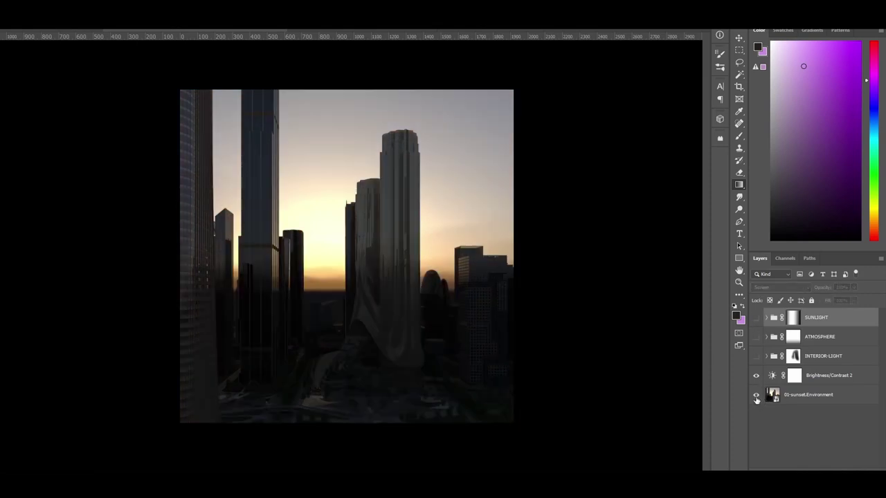
click(757, 356)
click(756, 356)
click(757, 356)
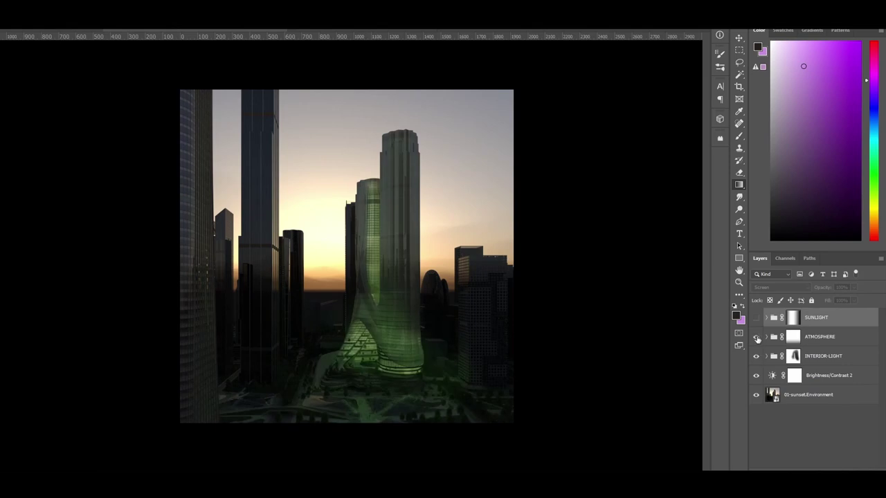
click(757, 337)
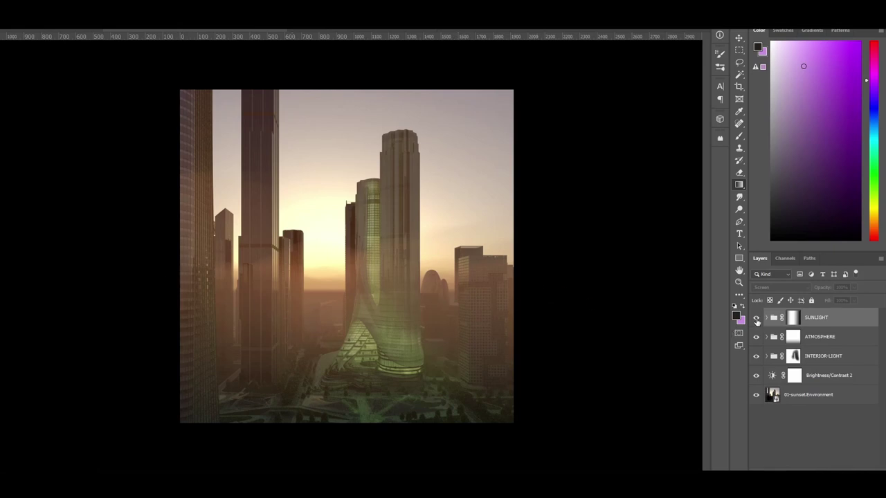
click(757, 317)
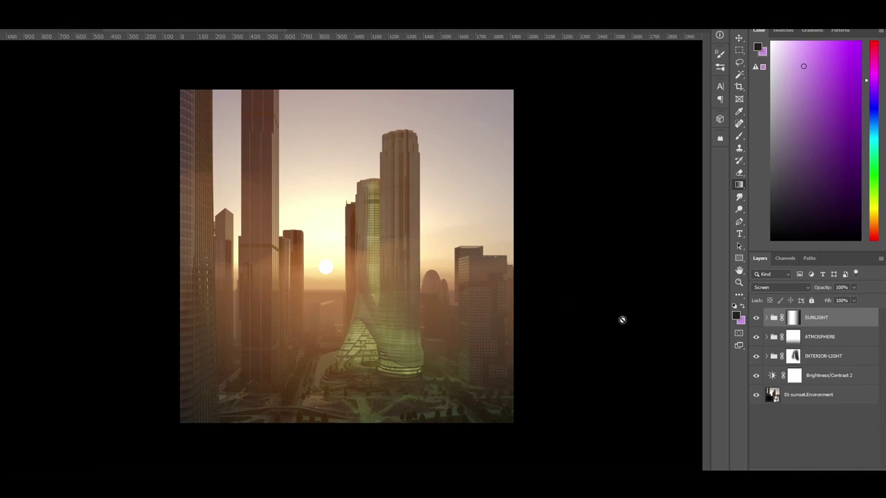
- Add a Curves adjustment at the top of the stack from the Linear Contrast (RGB) preset, raising the highlights and deepening the shadows
click(827, 468)
click(834, 349)
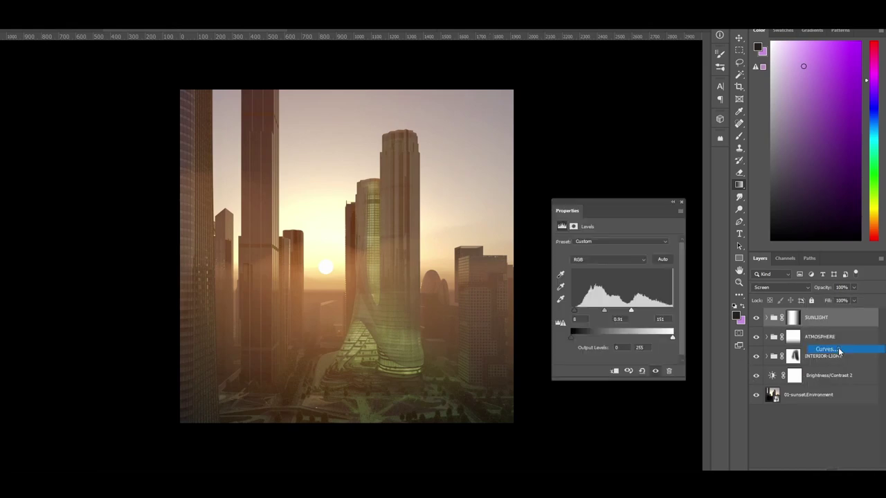
click(626, 241)
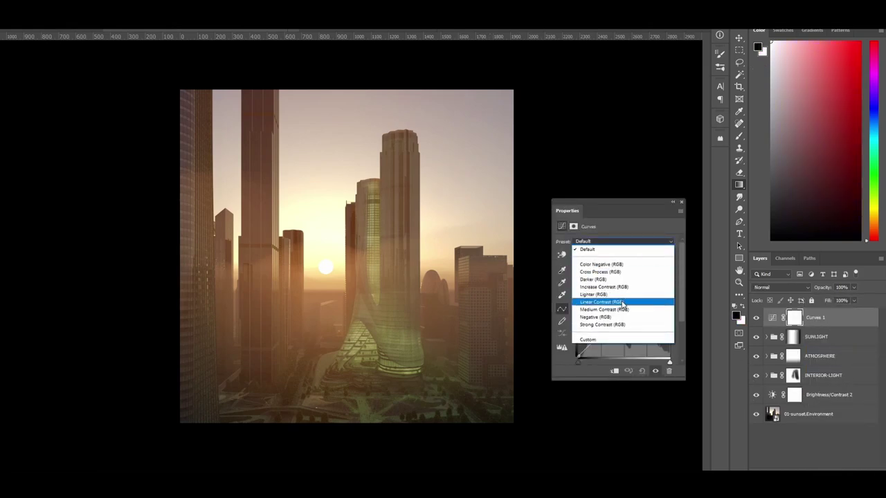
click(621, 303)
drag(641, 292, 639, 289)
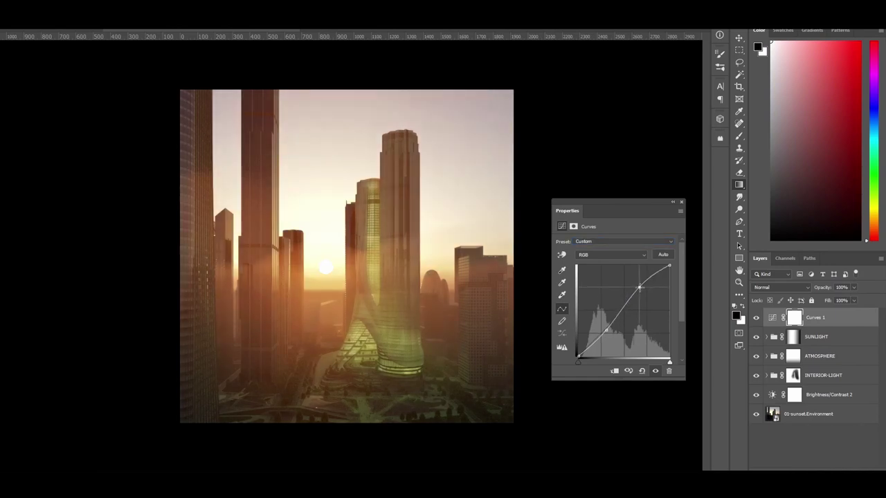
drag(606, 330, 612, 333)
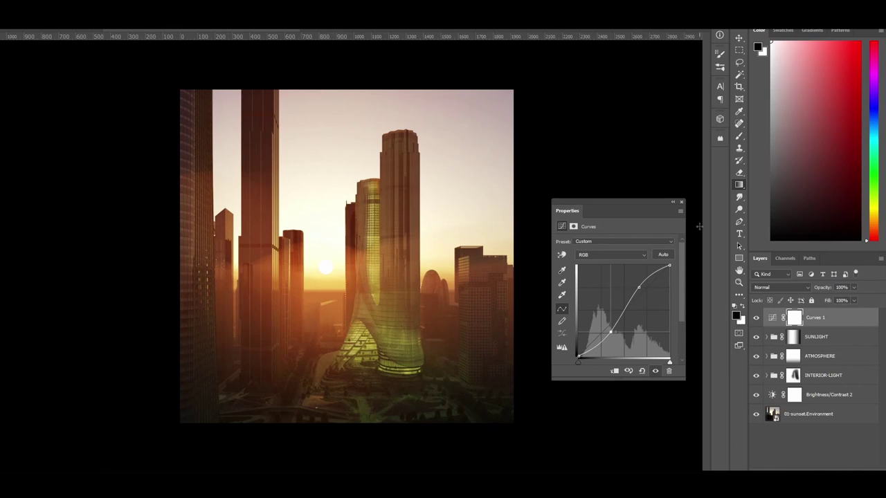
click(682, 202)
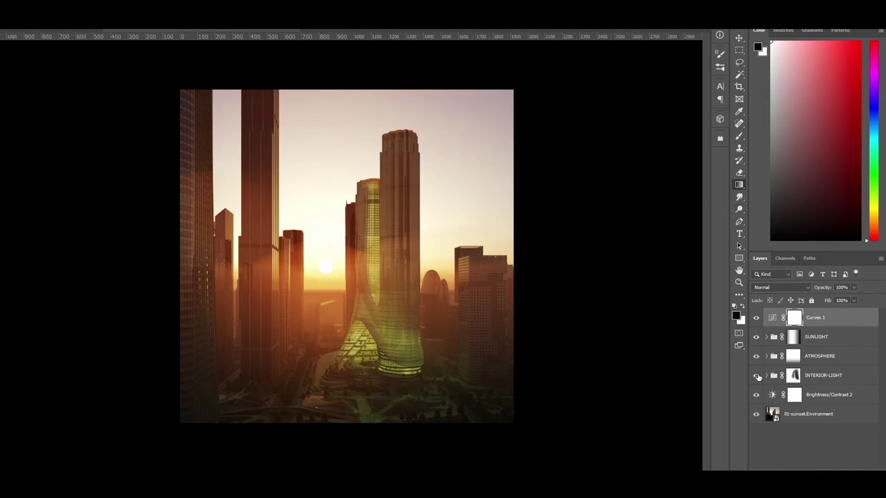
- Set the midtones of Color Balance 1 in the INTERIOR-LIGHT group to green +67 and blue -1, easing the cyan
click(756, 375)
click(766, 375)
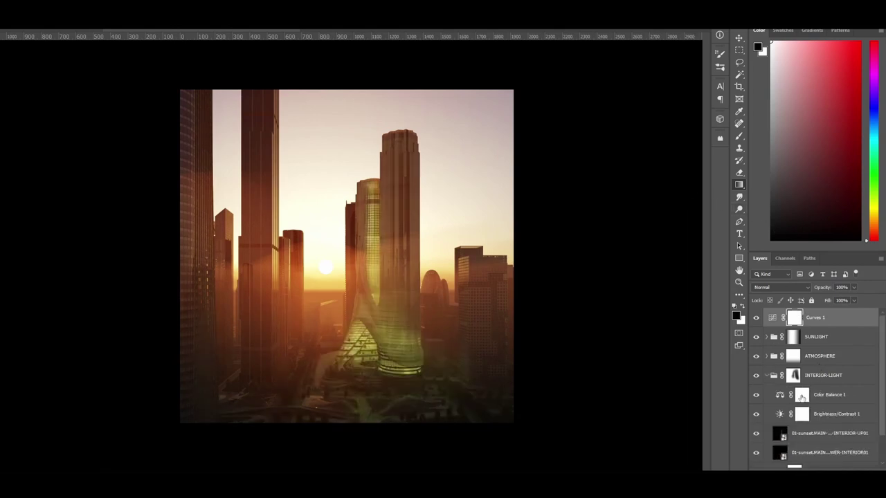
click(780, 396)
click(780, 396)
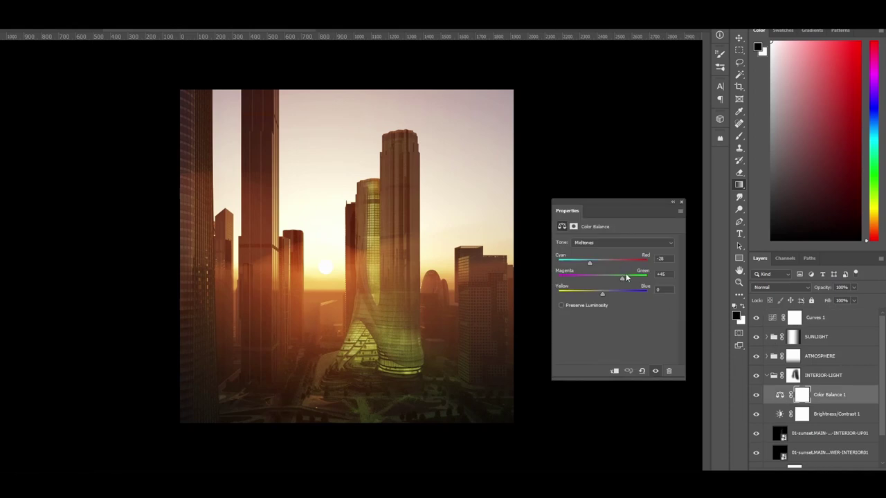
drag(630, 277, 600, 263)
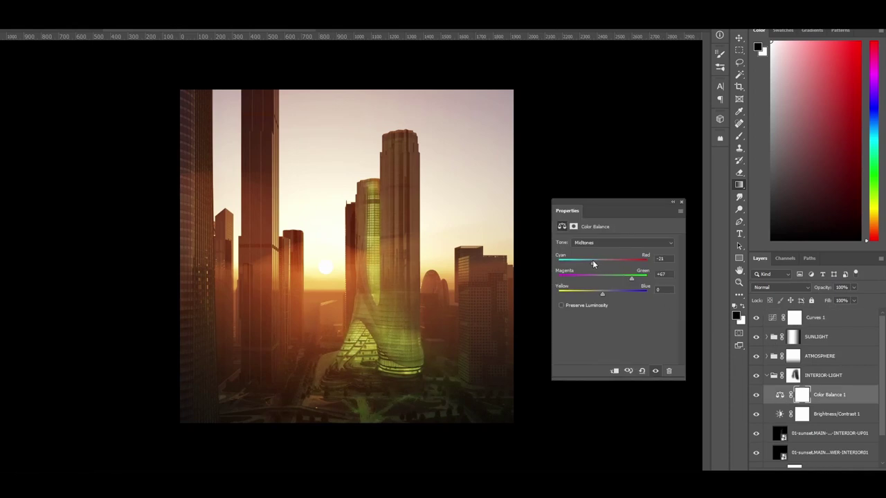
drag(603, 293, 597, 295)
- Push the interior light's Color Balance midtones further toward cyan for a purer green glow
key(alt+bracketleft)
drag(635, 268, 618, 268)
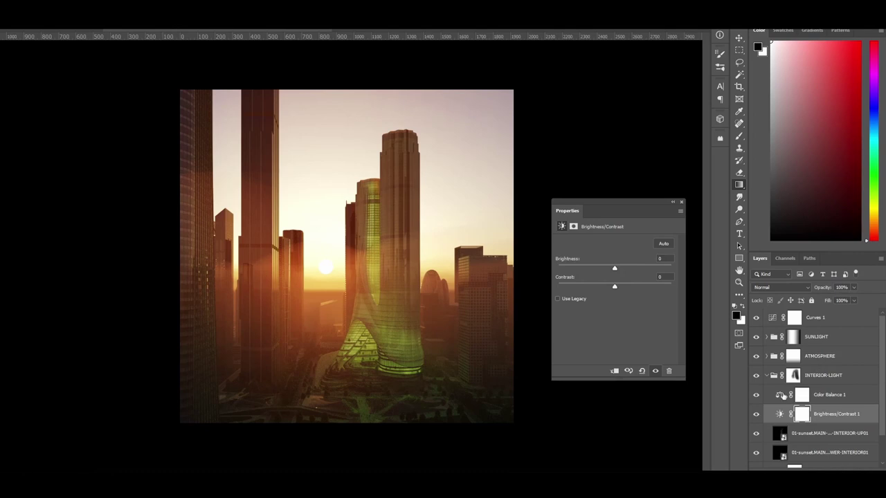
click(782, 395)
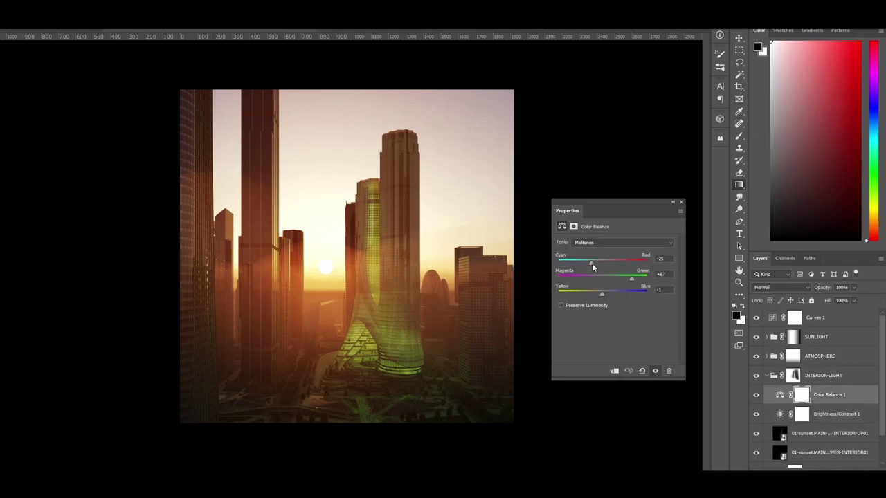
drag(600, 263, 589, 263)
drag(638, 278, 636, 278)
drag(590, 263, 576, 263)
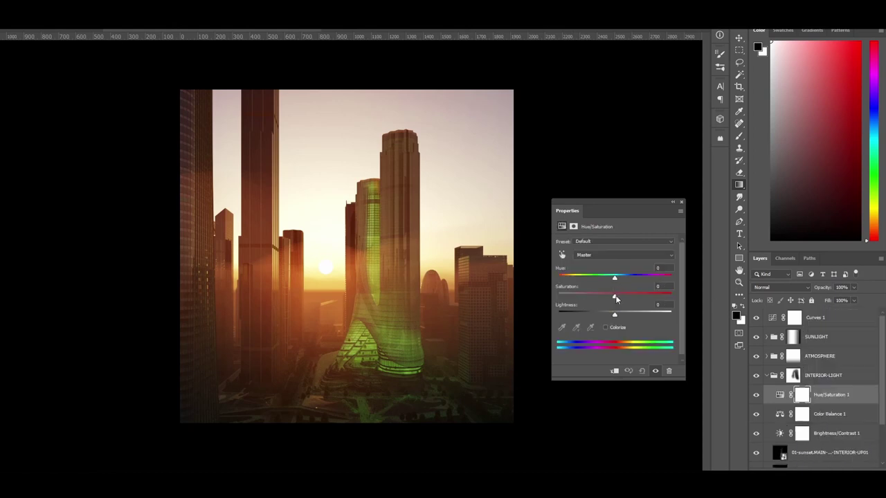
- Add a Hue/Saturation adjustment at the top of INTERIOR-LIGHT, shift the glow's hue toward teal green, and collapse the group
drag(614, 296, 628, 276)
key(ctrl+plus)
click(681, 202)
click(773, 375)
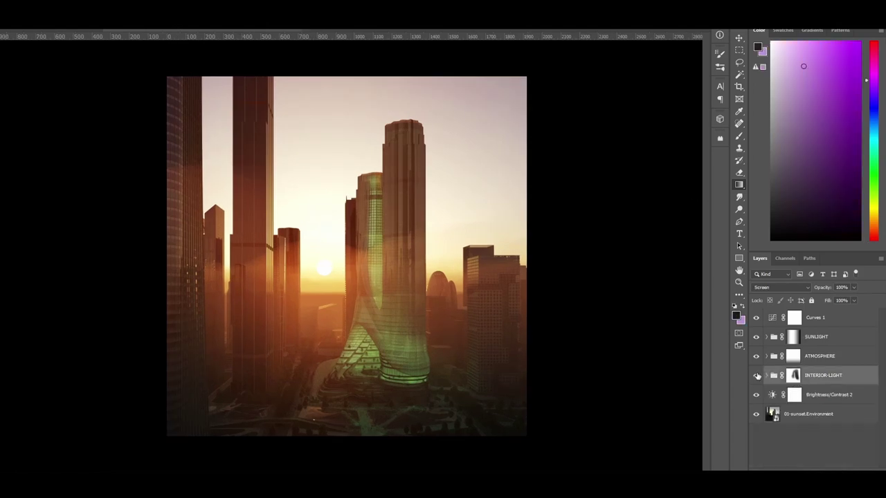
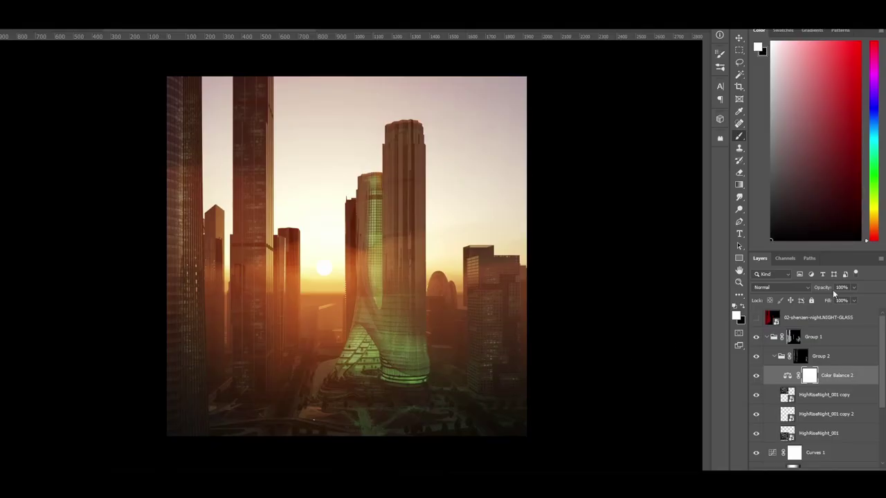
- Collapse Group 1 and compare the sunset composite with its 01-sunset.Environment base layer
mouse_move(472, 295)
mouse_down()
mouse_move(455, 323)
mouse_move(465, 310)
mouse_move(439, 286)
mouse_move(470, 318)
mouse_up()
scroll(782, 366, down, 1)
scroll(775, 358, up, 1)
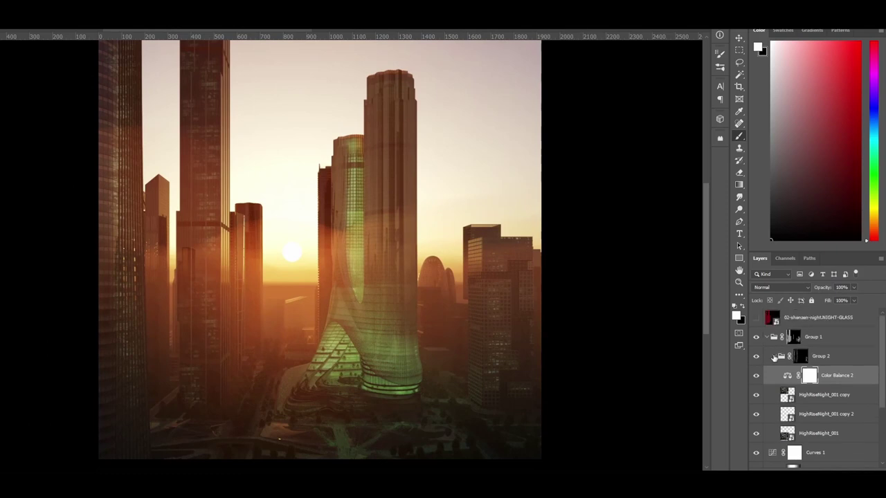
click(765, 338)
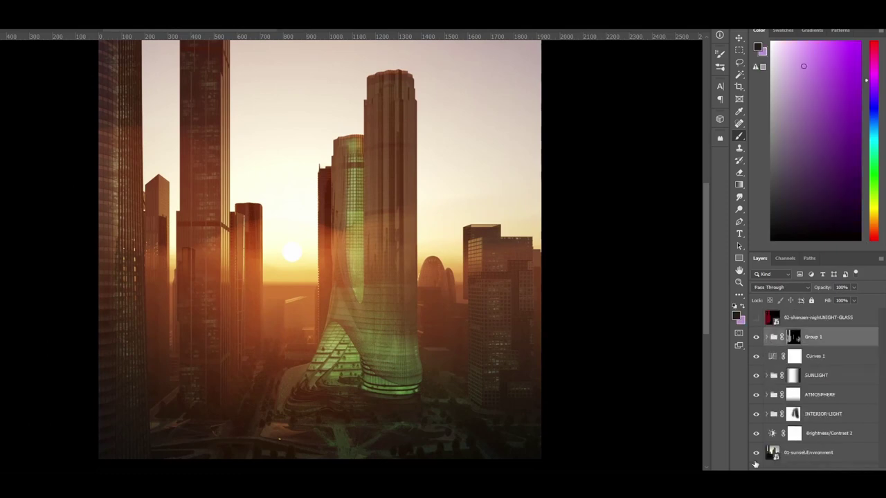
click(756, 452)
click(757, 453)
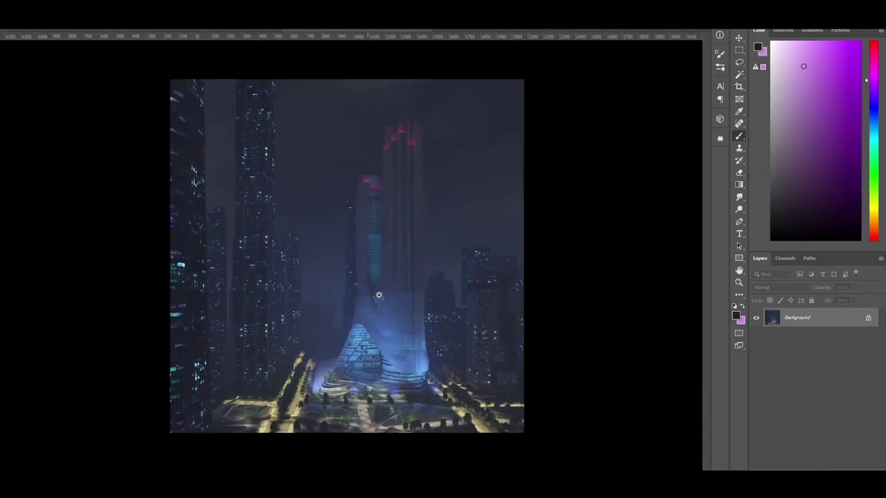
- Add a Linear Contrast (RGB) Curves adjustment and a Levels adjustment with white input about 213 to the low-angle night entrance render
key(ctrl+0)
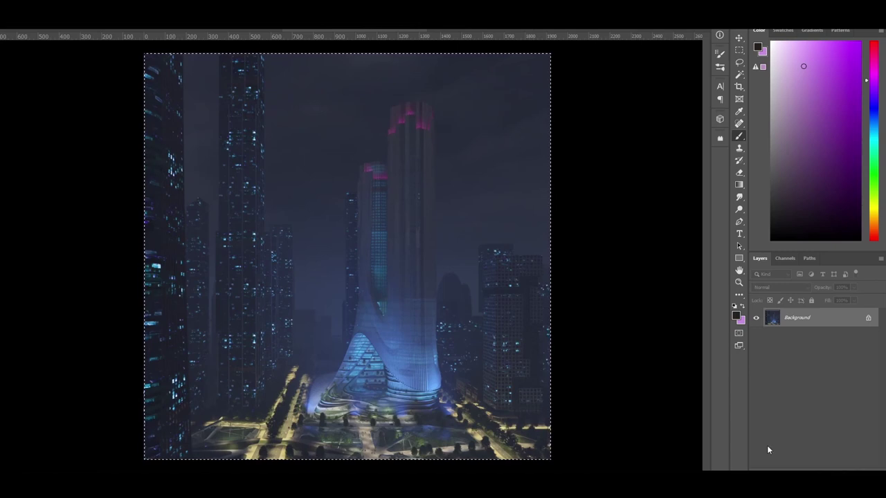
key(ctrl+d)
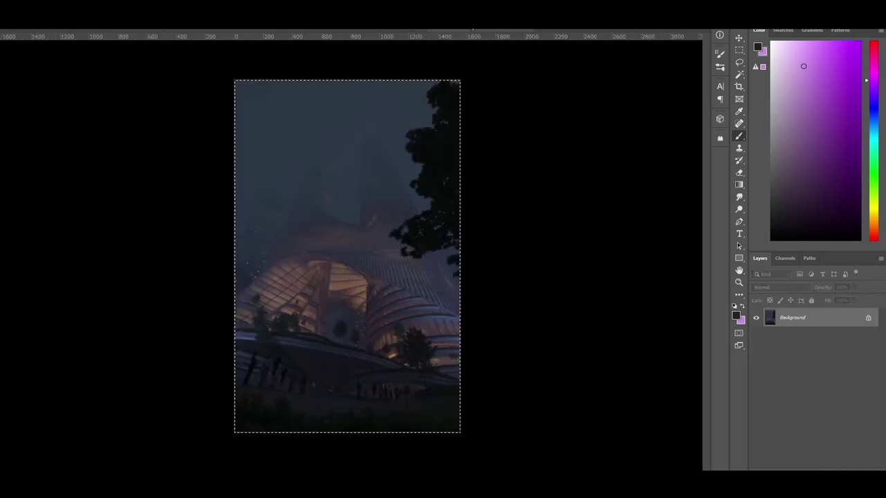
click(817, 468)
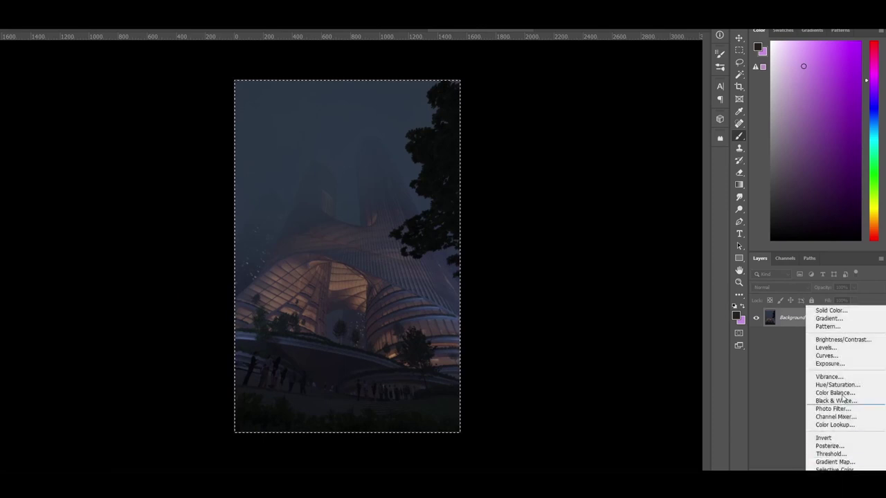
click(827, 356)
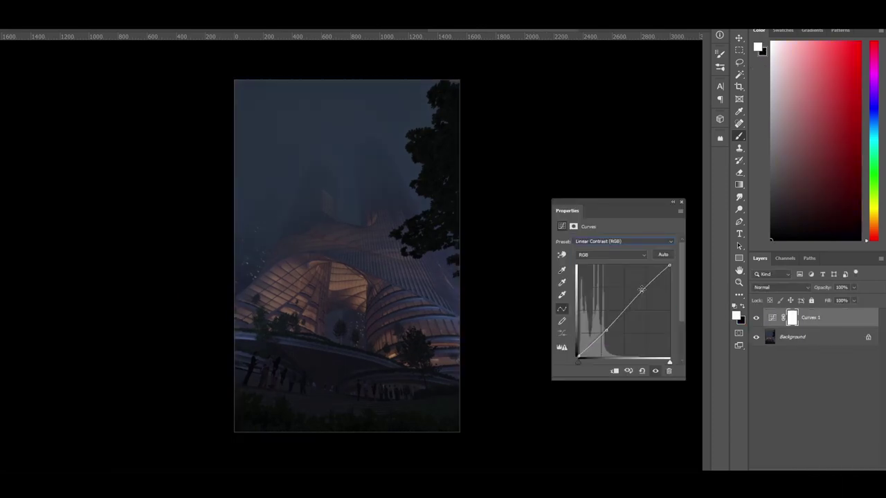
click(817, 468)
click(841, 346)
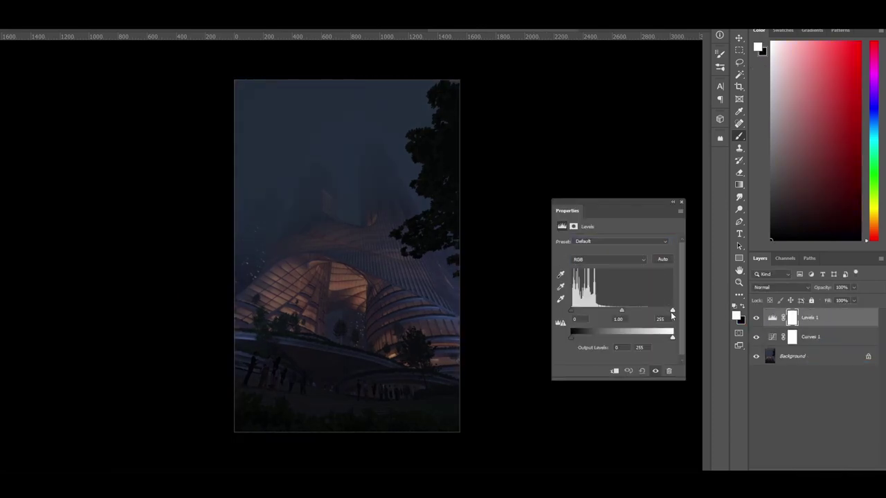
drag(671, 312, 658, 312)
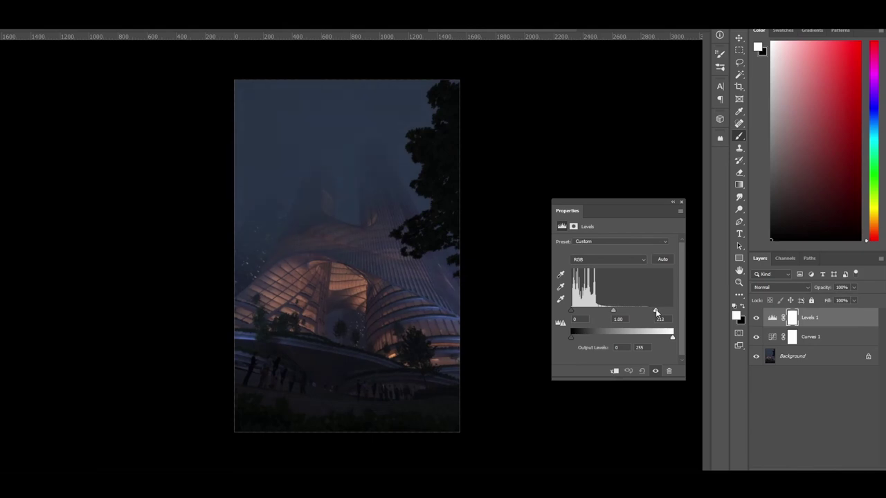
click(681, 202)
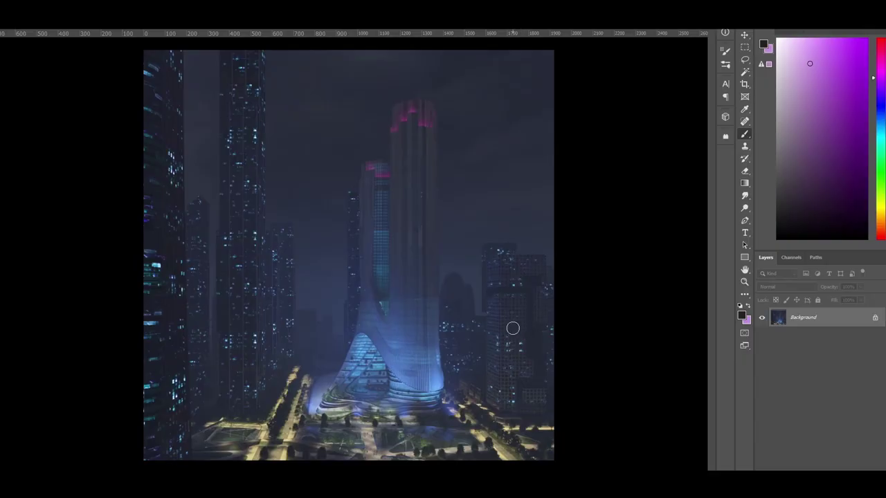
- Add a Levels adjustment to the night skyscraper render with black input 13, midtones 0.90 and white input 244
alt+scroll(500, 293, up, 2)
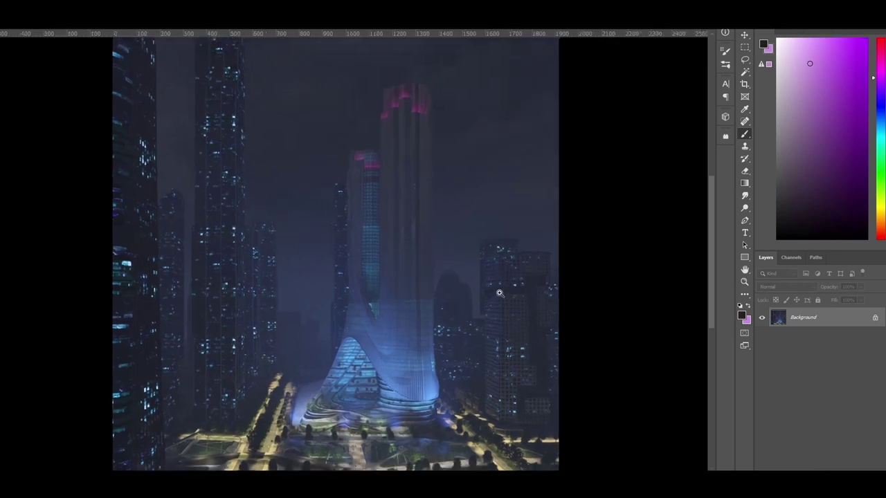
alt+scroll(314, 320, down, 1)
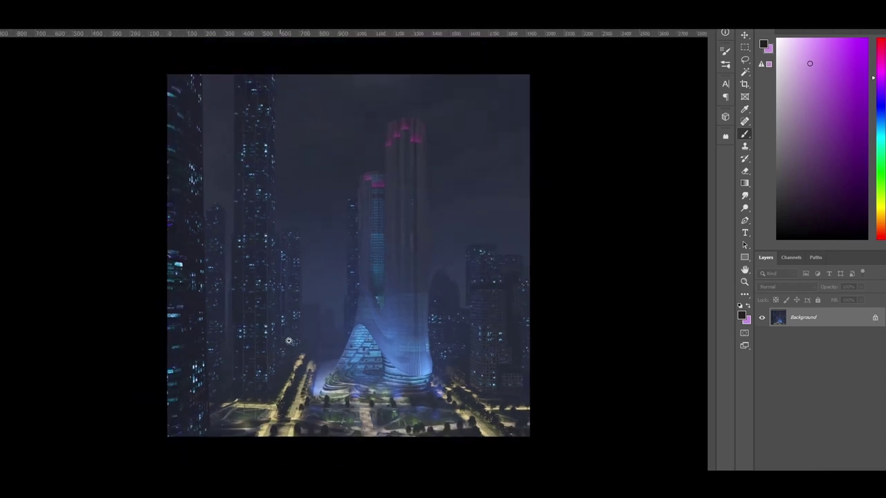
alt+scroll(318, 312, up, 3)
alt+scroll(411, 273, down, 3)
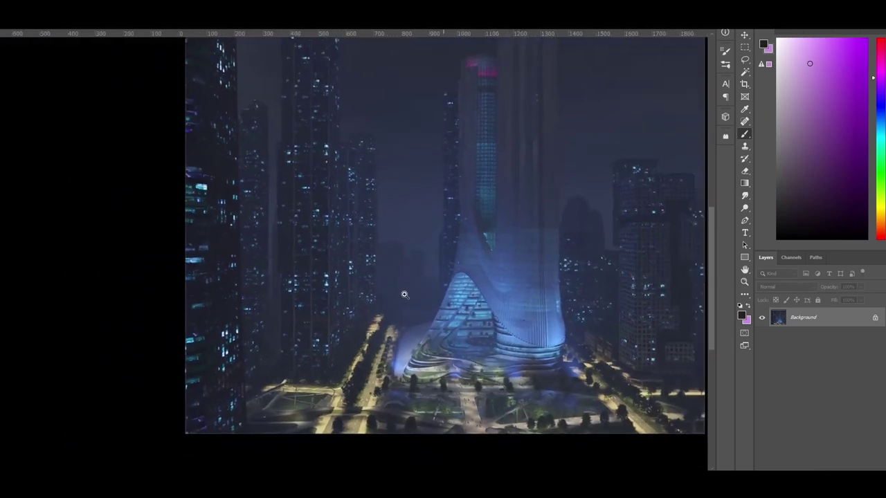
drag(431, 240, 406, 302)
alt+scroll(417, 293, down, 2)
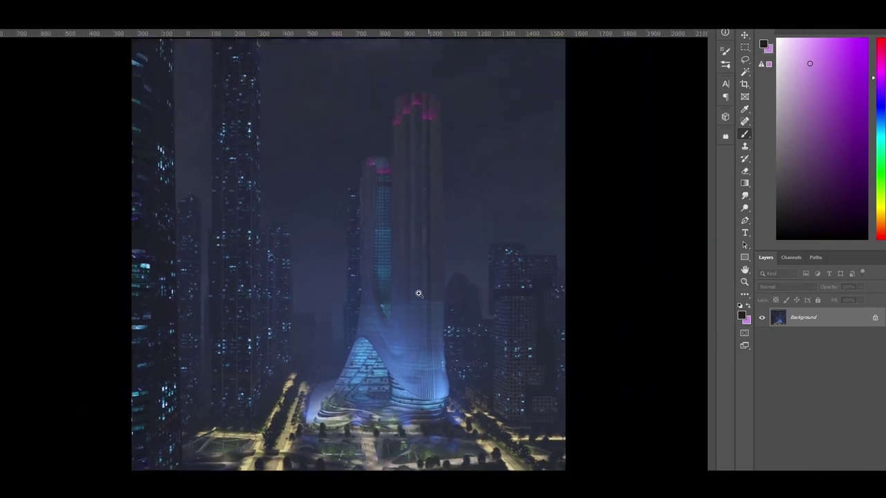
click(839, 468)
click(842, 345)
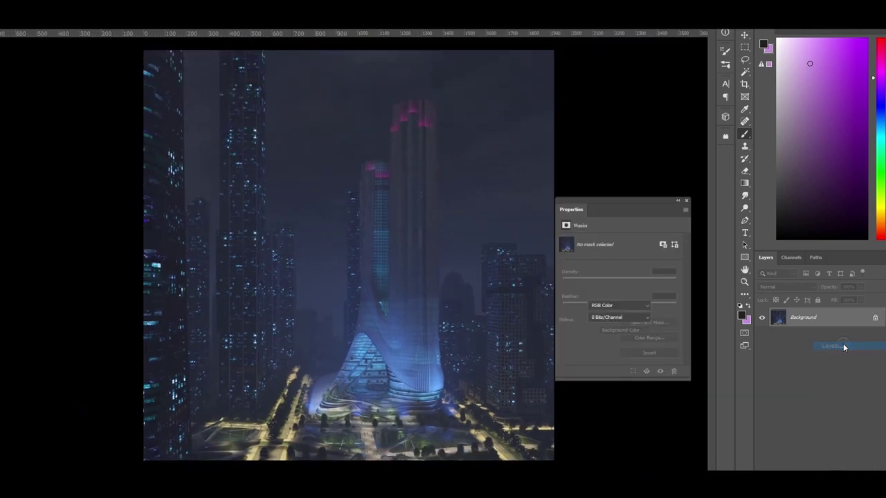
drag(576, 310, 580, 310)
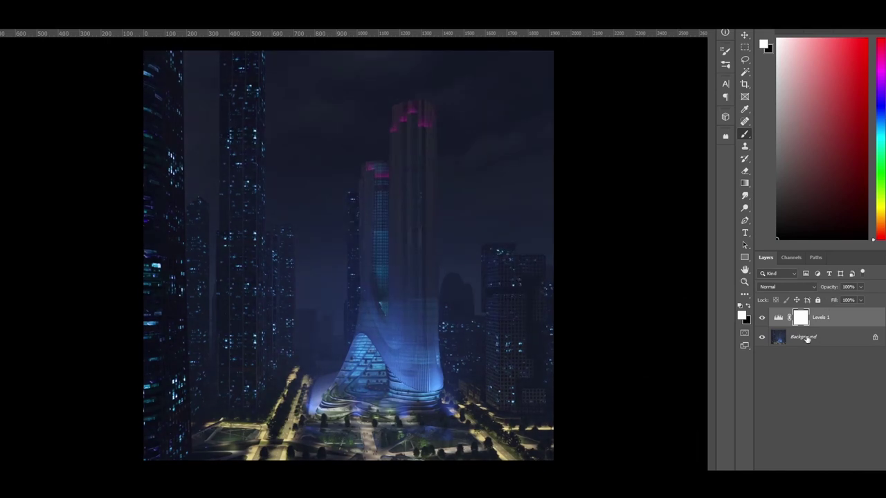
- Raise the output black level of Levels 1 to 7 to soften the night shadows
double_click(778, 318)
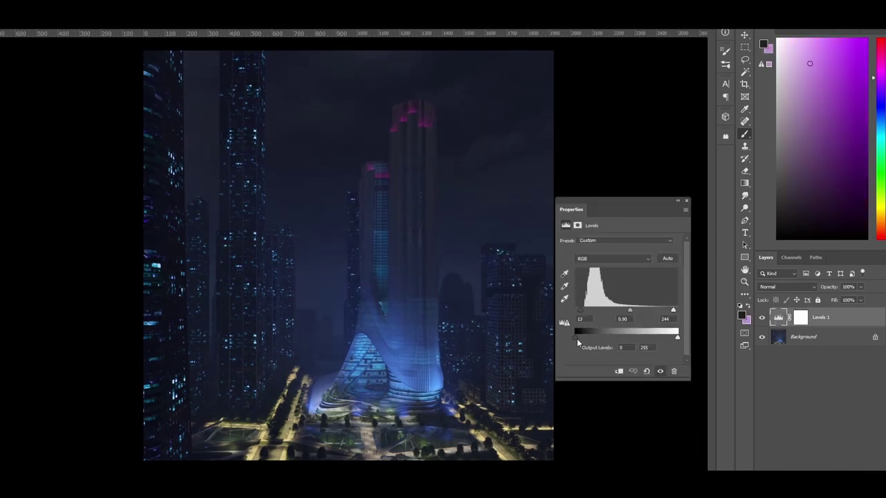
drag(575, 338, 578, 338)
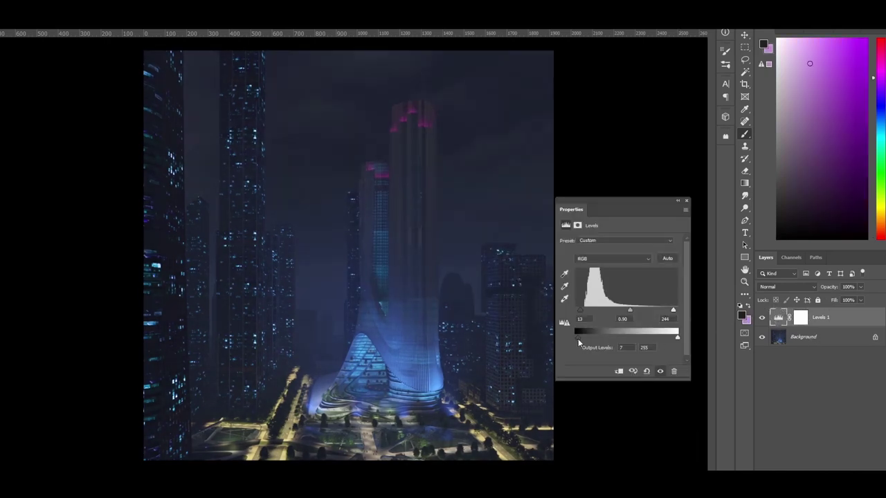
click(687, 201)
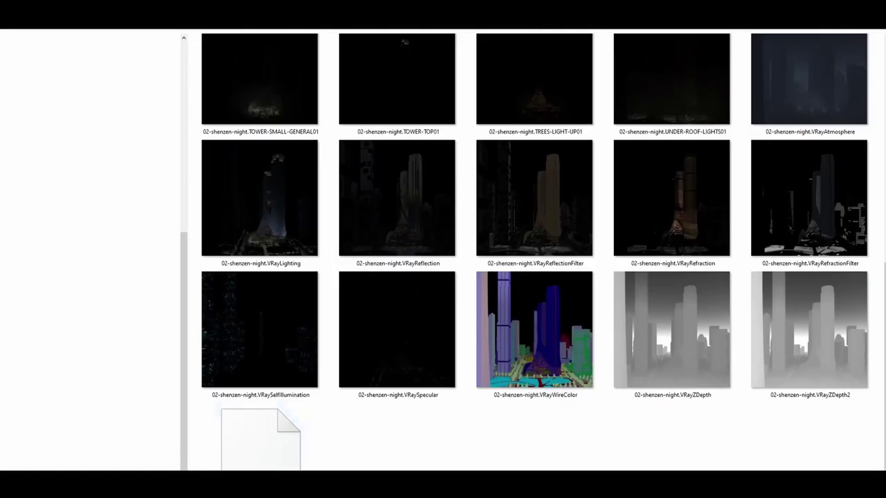
- Place the 02-shenzen-night VRayAtmosphere, TOWER-LIGHT-UP004, NIGHT-GLASS and VRayWireColor passes above Levels 1 and hide them
scroll(606, 449, up, 2)
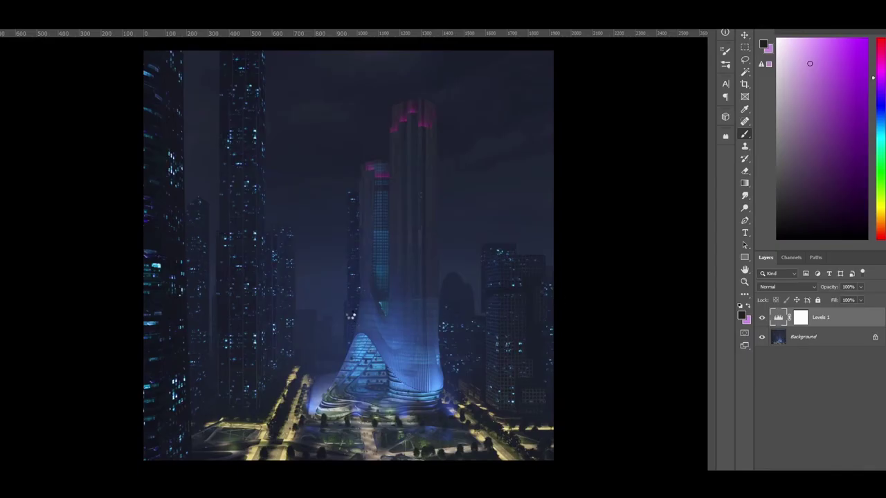
key(Return)
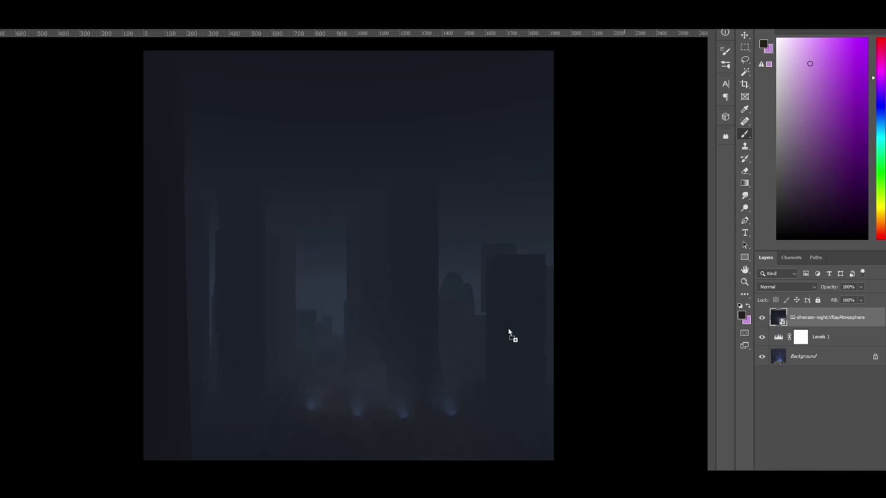
key(Return)
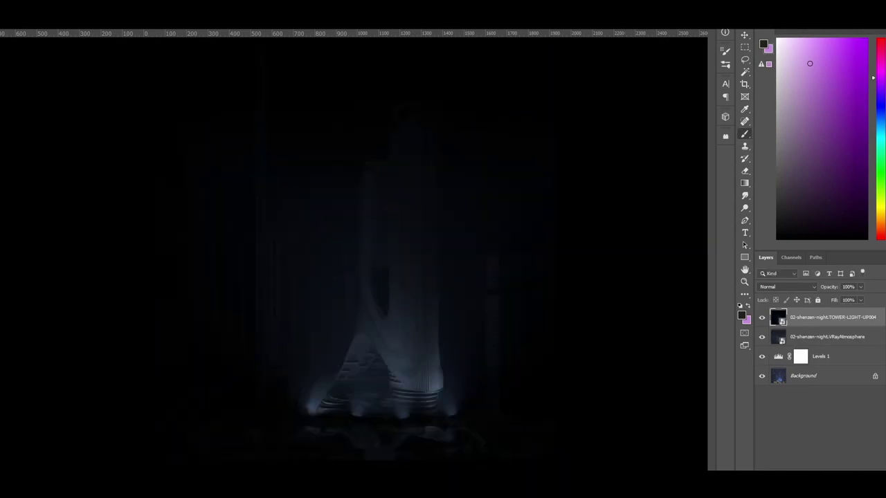
drag(762, 317, 762, 337)
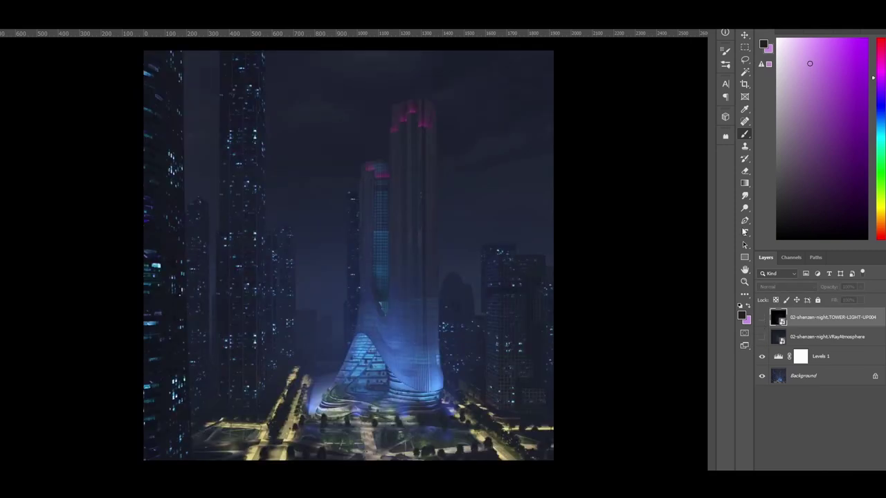
key(Return)
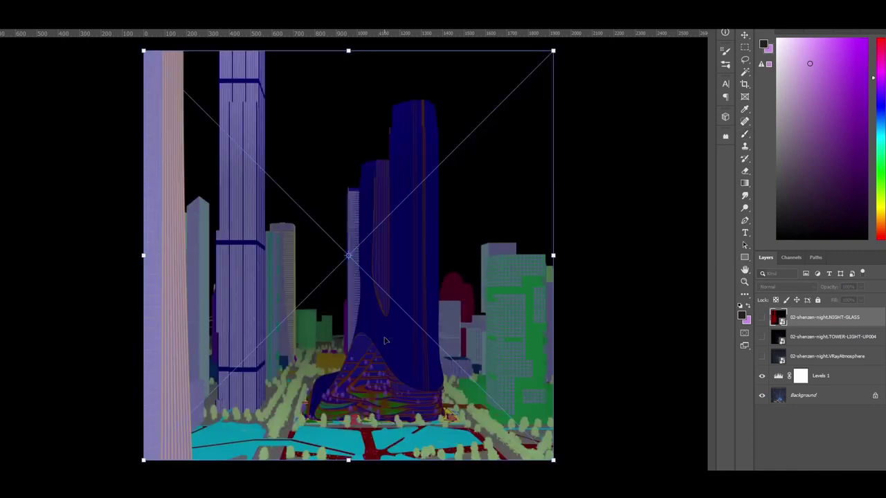
key(Return)
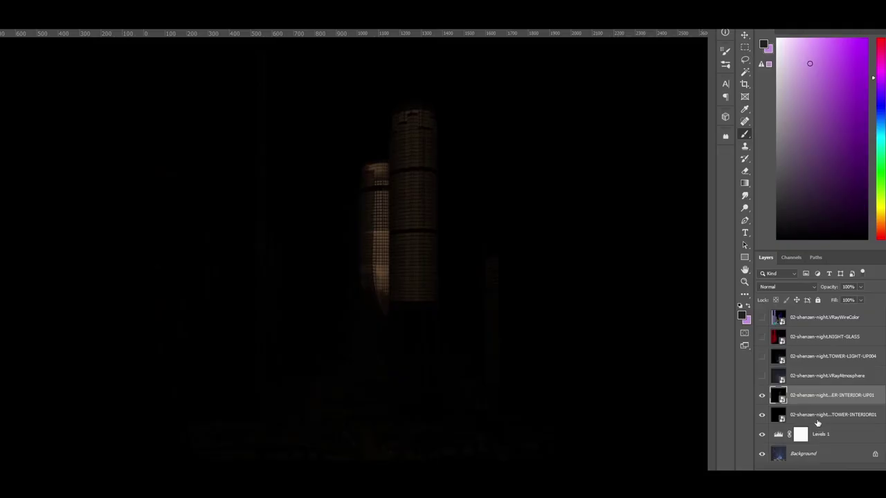
- Group the two tower interior light passes above Levels 1 as INTERIORS and hide the group
shift+click(817, 418)
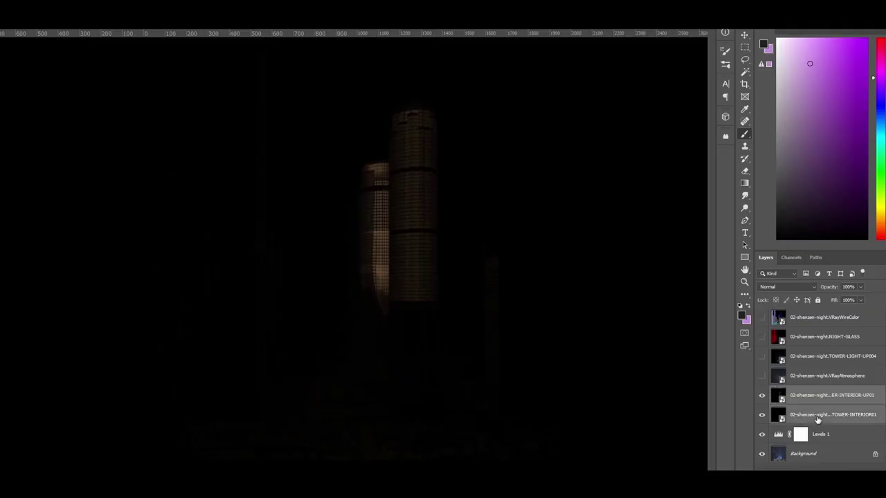
key(ctrl+g)
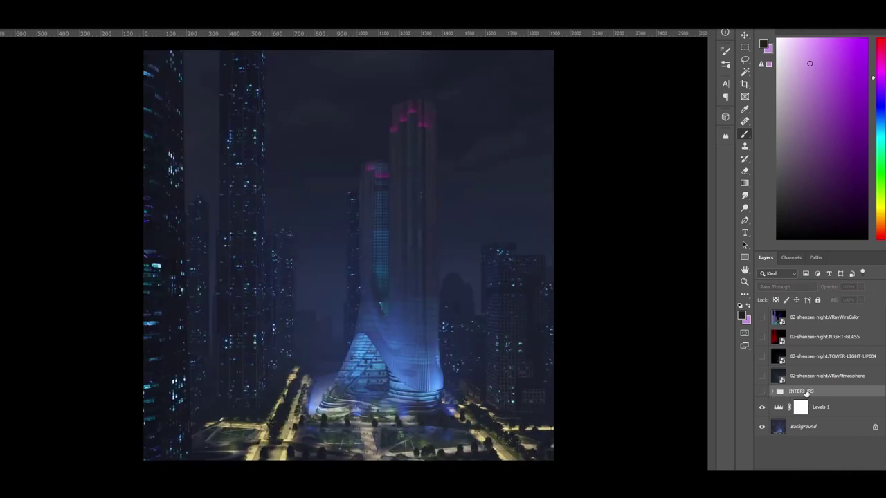
- Place the shenzen night skyline photo above Levels 1 and move it down over the lower part of the render
click(818, 409)
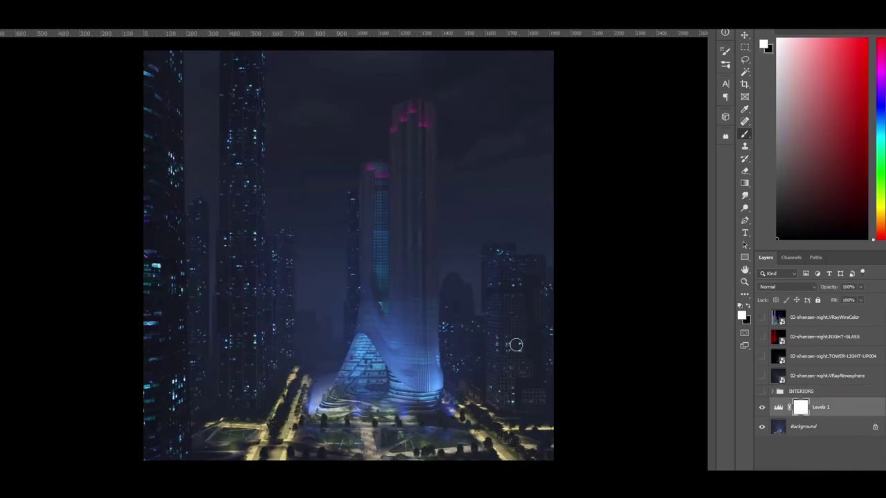
click(335, 342)
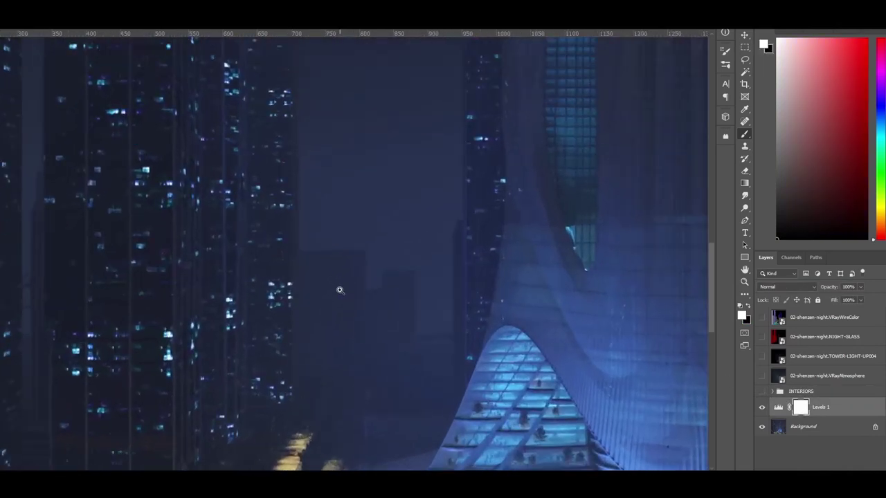
key(ctrl+0)
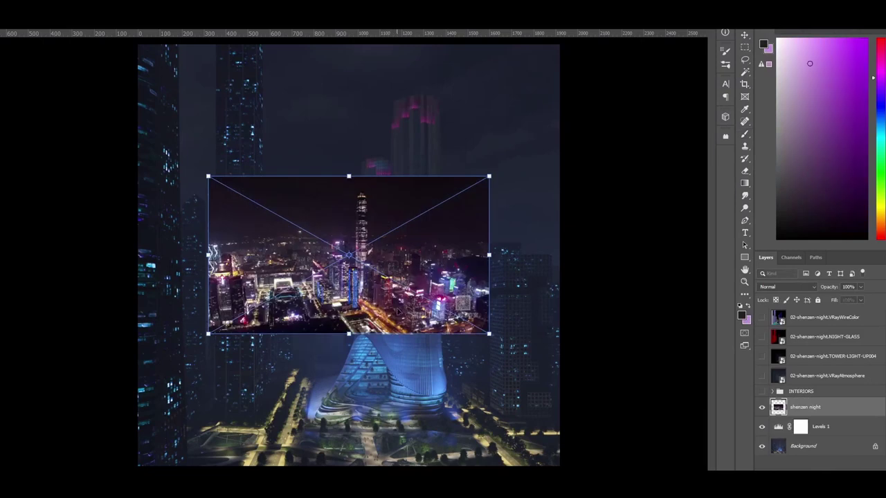
drag(398, 294, 397, 377)
key(Return)
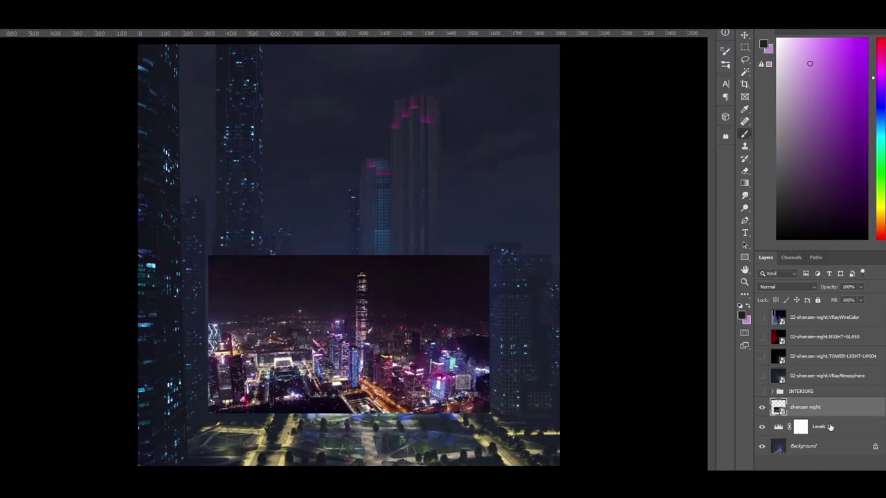
- Select the black background area on the 02-shenzen-night VRayWireColor pass and hide the pass again
click(762, 318)
click(322, 275)
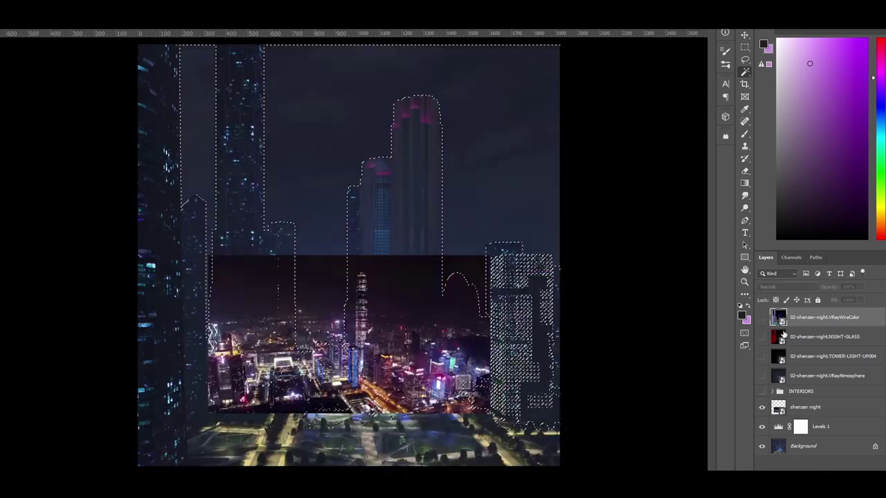
click(762, 317)
- Group the shenzen night photo, mask the group with the background selection and set its blend mode to Screen
click(827, 413)
key(ctrl+g)
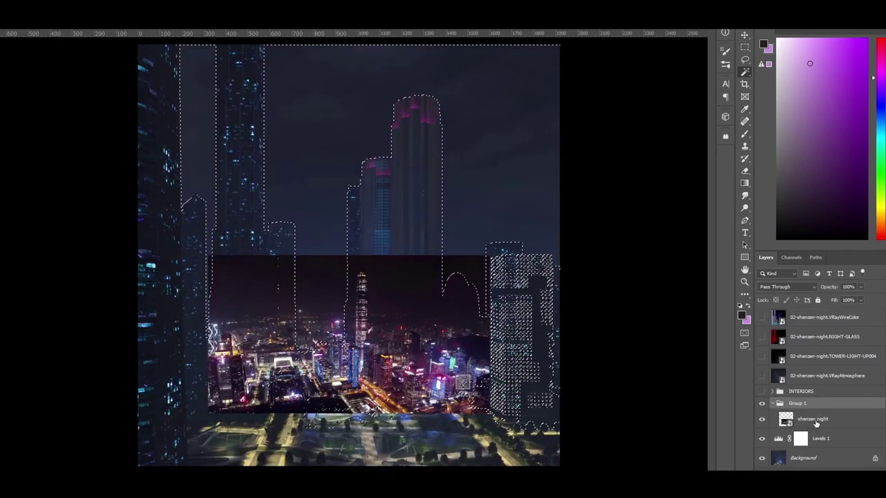
click(787, 287)
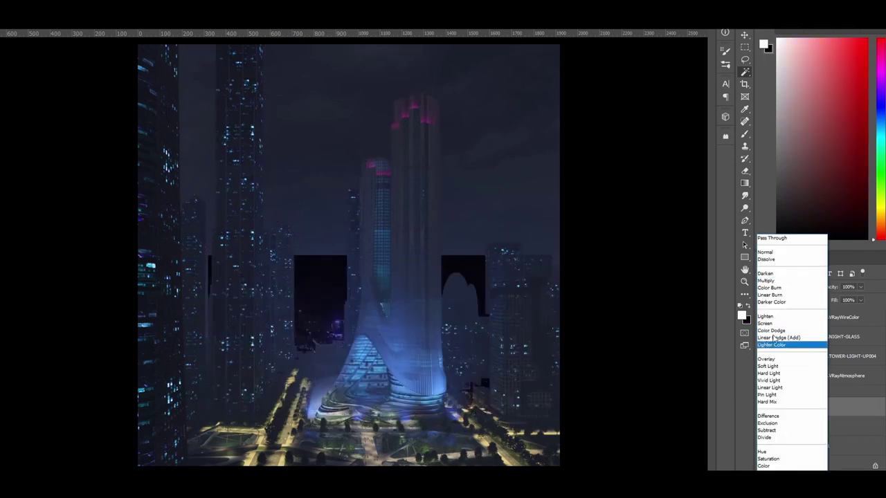
click(768, 323)
- Transform the shenzen night photo inside its masked group to reposition the city lights behind the towers
click(825, 430)
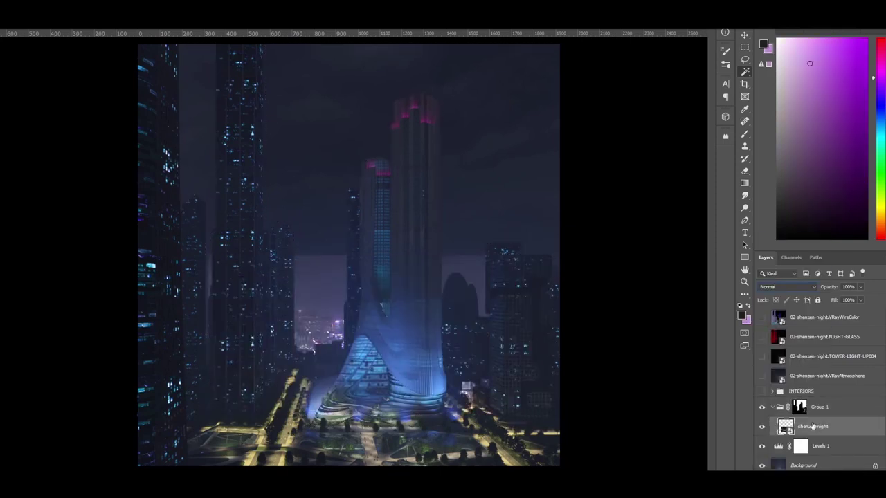
key(ctrl+t)
mouse_move(407, 338)
mouse_down()
mouse_move(407, 308)
mouse_move(373, 297)
mouse_move(438, 339)
mouse_move(410, 327)
mouse_move(493, 271)
mouse_move(387, 300)
mouse_move(358, 296)
mouse_move(370, 260)
mouse_move(416, 311)
mouse_move(419, 342)
mouse_up()
key(Return)
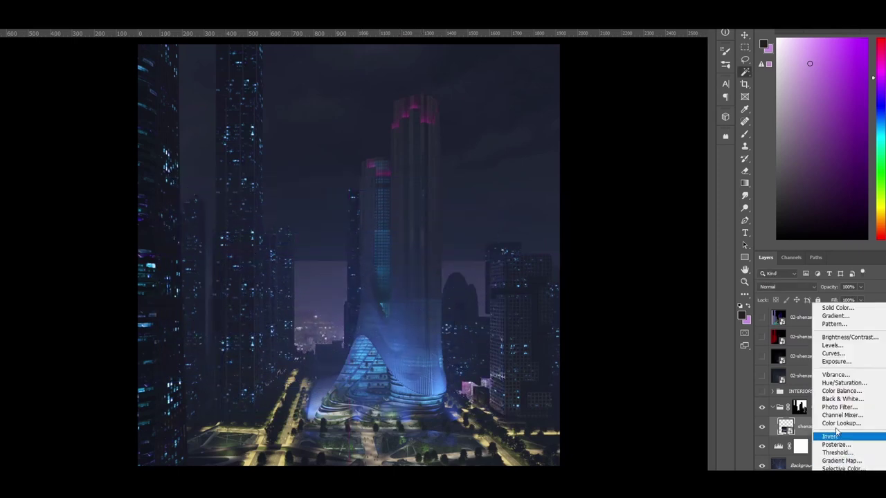
- Add a Levels adjustment above the shenzen night photo inside the group with black input 24
click(840, 341)
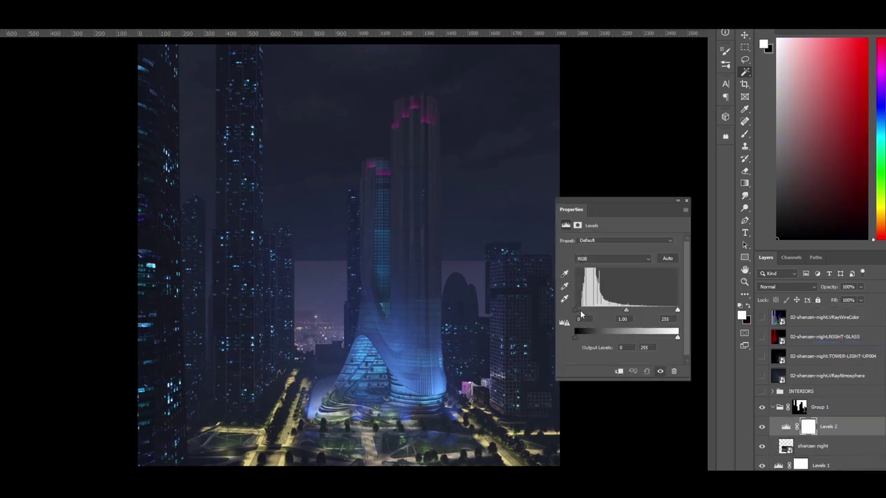
drag(580, 315, 583, 315)
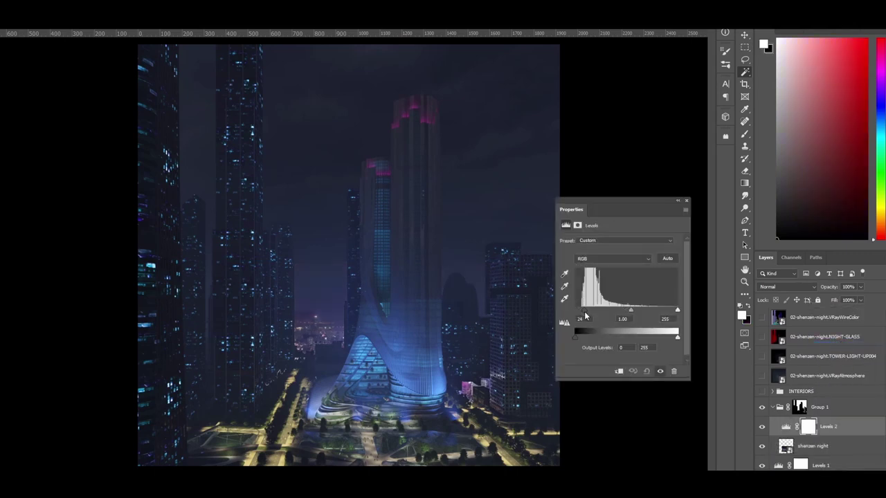
alt+click(799, 409)
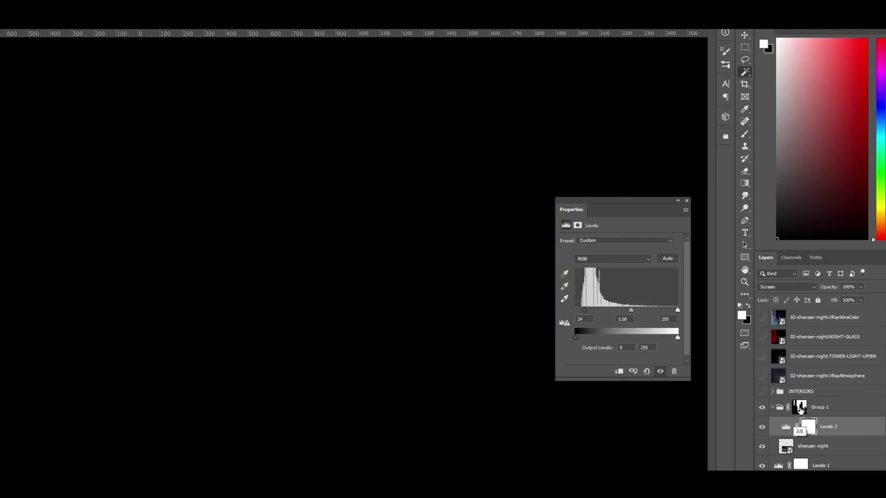
- Add a black mask to the shenzen night photo and reveal only its city lights near the horizon with a soft round white brush
alt+drag(809, 426, 808, 445)
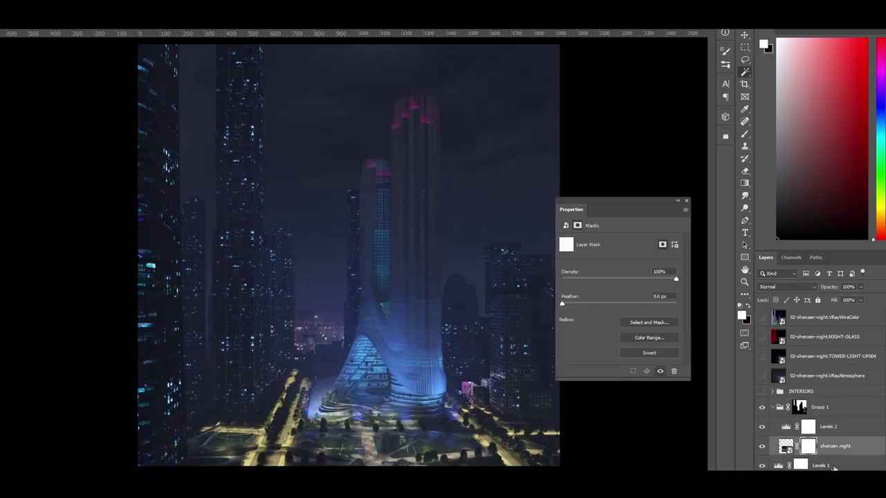
key(ctrl+i)
key(x)
click(745, 134)
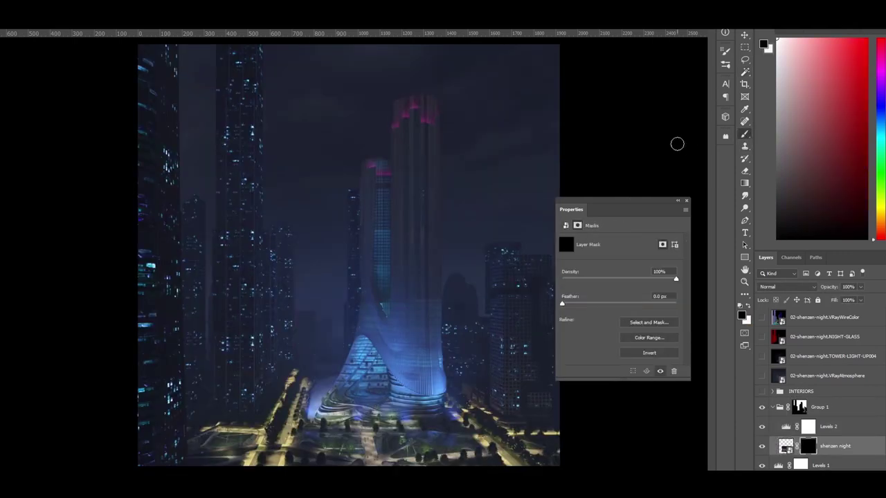
key(x)
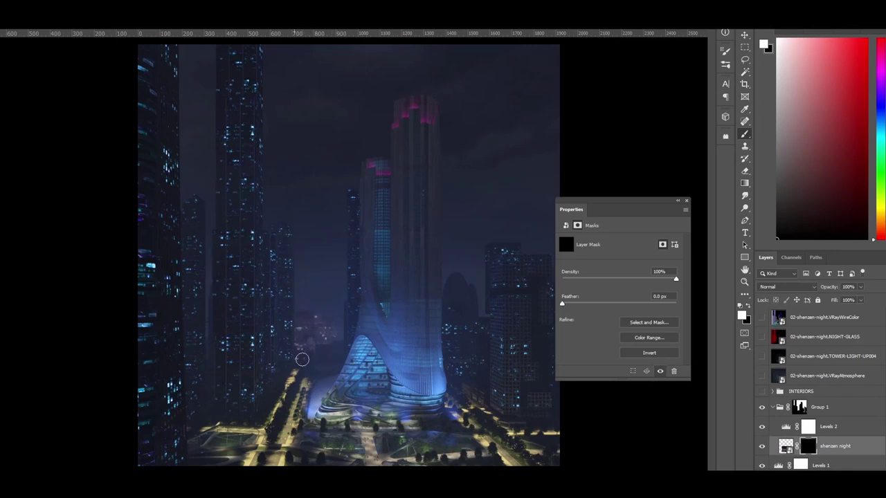
right_click(349, 302)
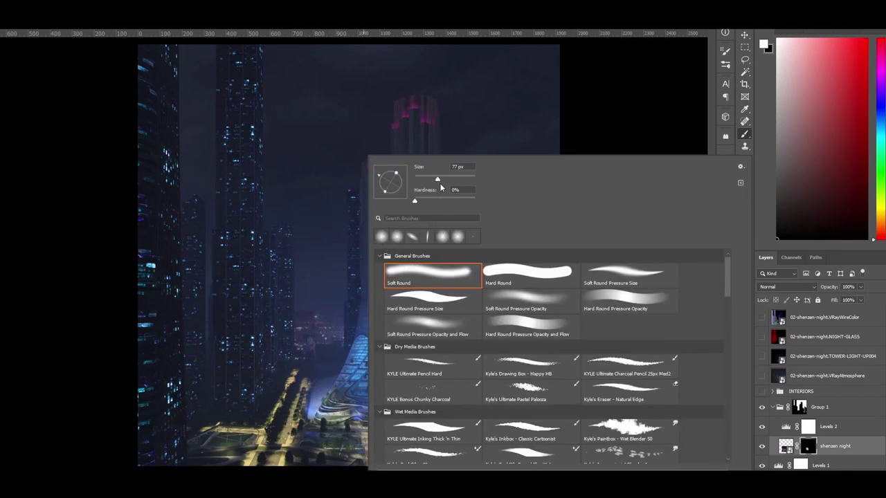
click(340, 283)
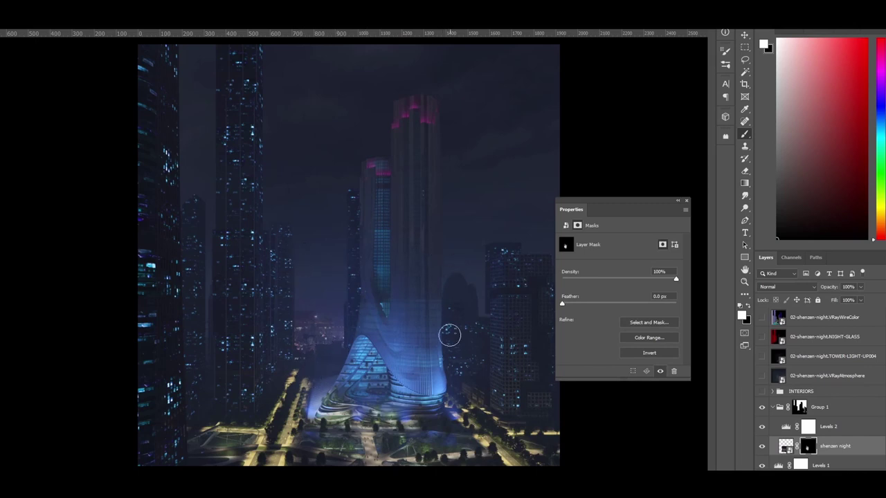
click(686, 201)
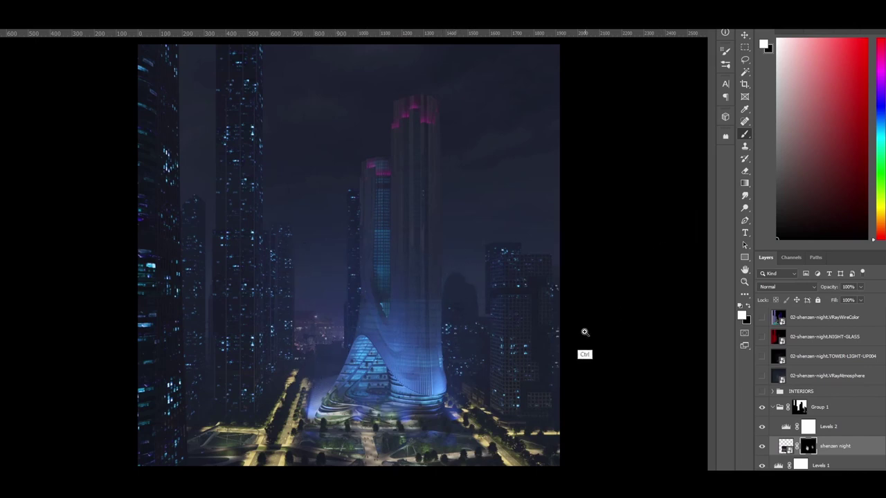
- Add a Color Balance adjustment above Levels 2 and shift the city photo's colours towards purple-blue
ctrl+click(584, 347)
click(827, 430)
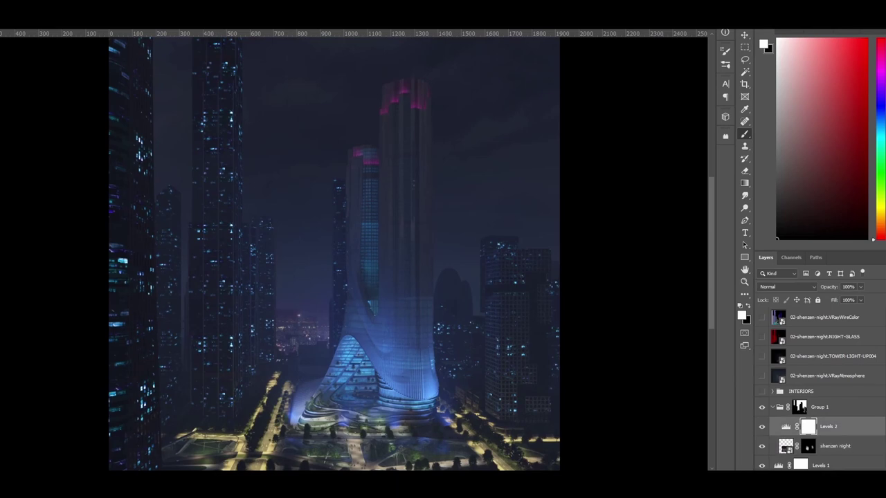
click(820, 481)
click(841, 389)
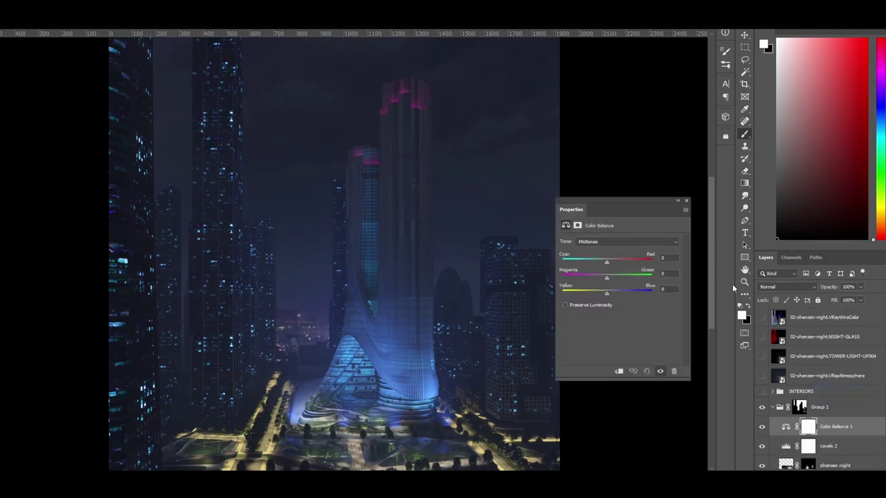
click(609, 243)
click(613, 263)
drag(602, 262, 616, 293)
- Raise the black input and lower the white input of Levels 2 for stronger contrast, and collapse Group 1
click(787, 447)
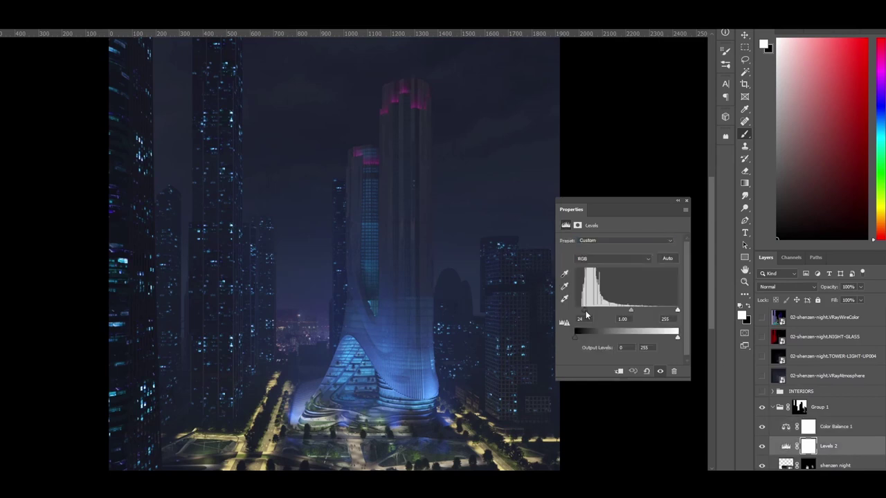
drag(586, 316, 590, 315)
mouse_move(678, 312)
mouse_down()
mouse_move(663, 313)
mouse_move(673, 313)
mouse_up()
click(685, 201)
key(ctrl+minus)
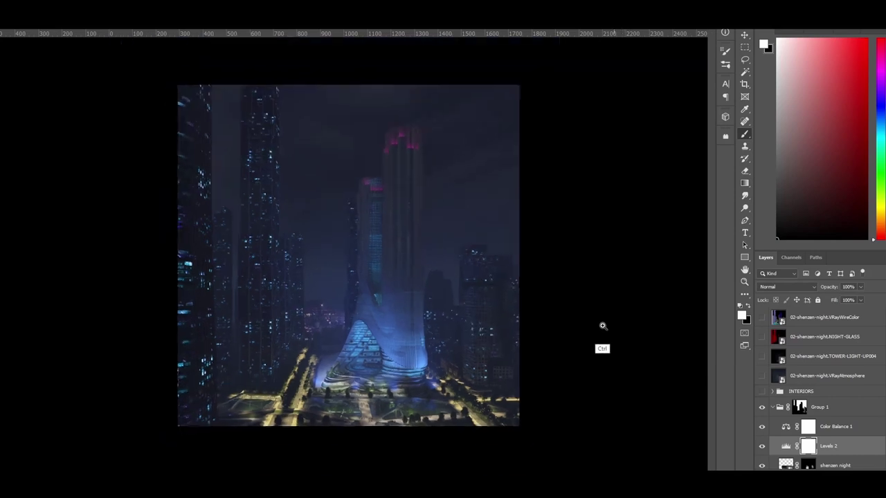
click(772, 407)
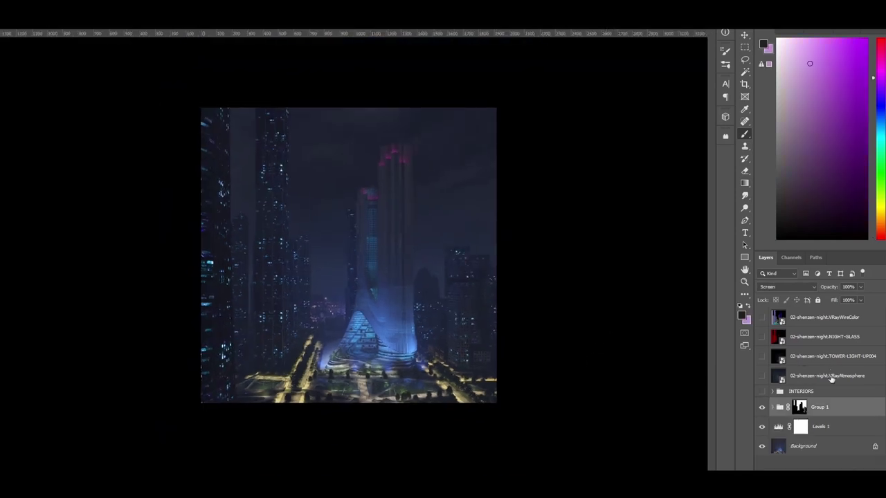
- Move the VRayAtmosphere pass below INTERIORS, show it, put it in its own group and set that group to Screen
drag(830, 378, 836, 397)
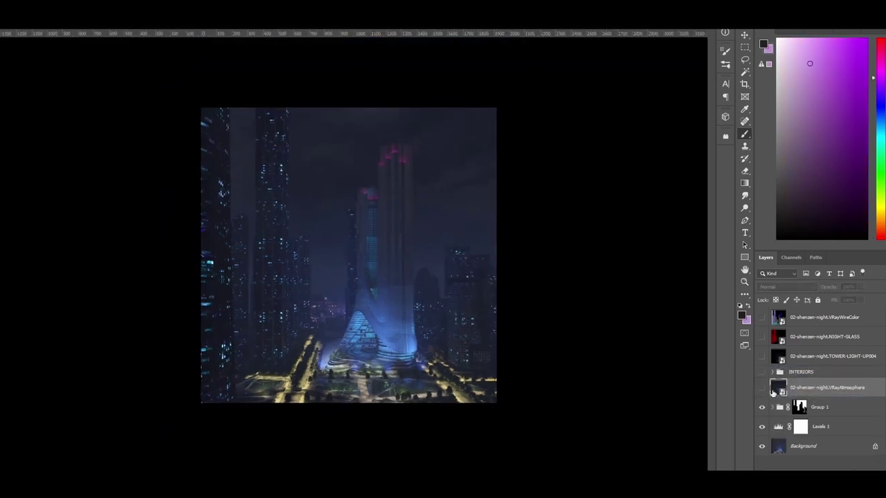
click(762, 388)
key(ctrl+g)
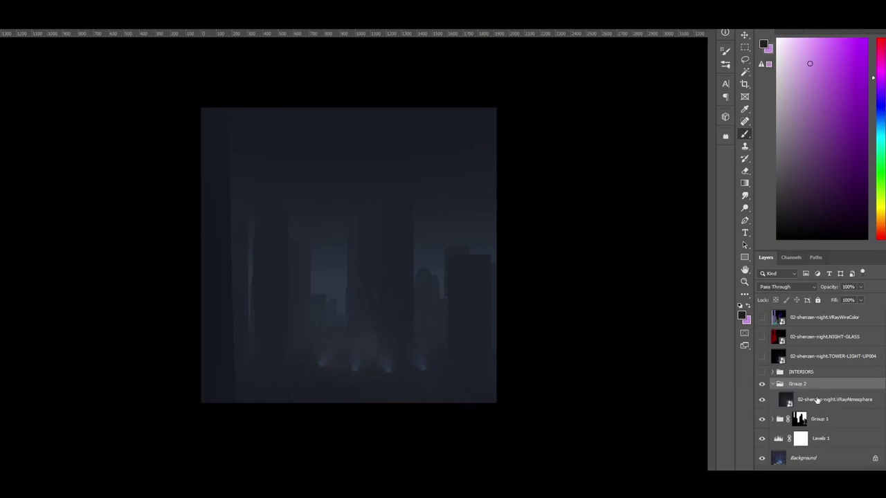
click(796, 290)
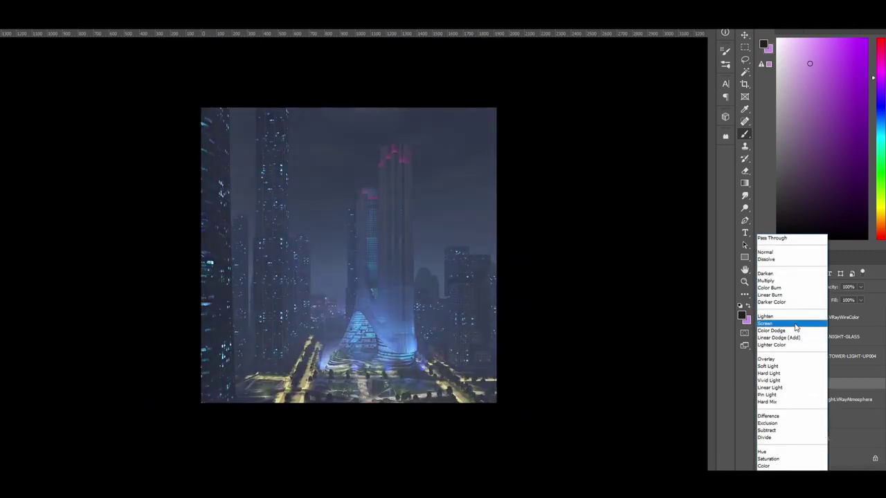
click(796, 326)
- Add a Levels adjustment above the VRayAtmosphere pass inside its group, raising the black input and lowering the white input
click(816, 485)
click(782, 332)
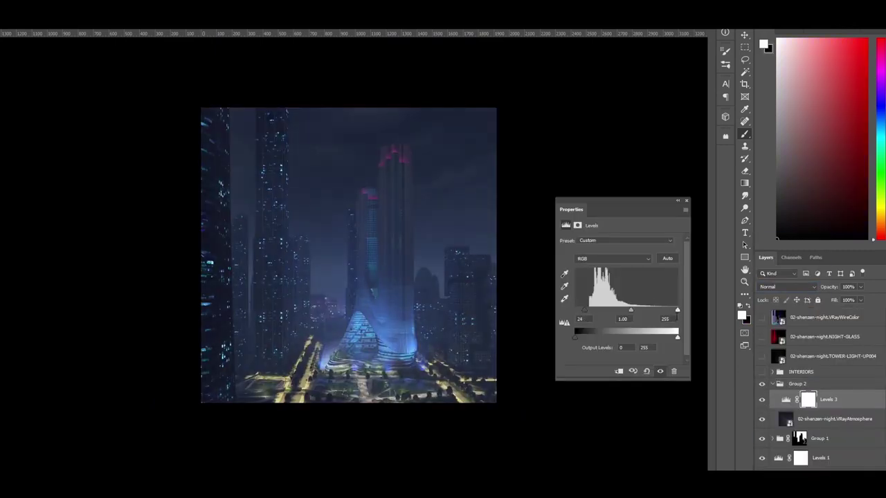
drag(679, 313, 666, 317)
drag(585, 315, 582, 315)
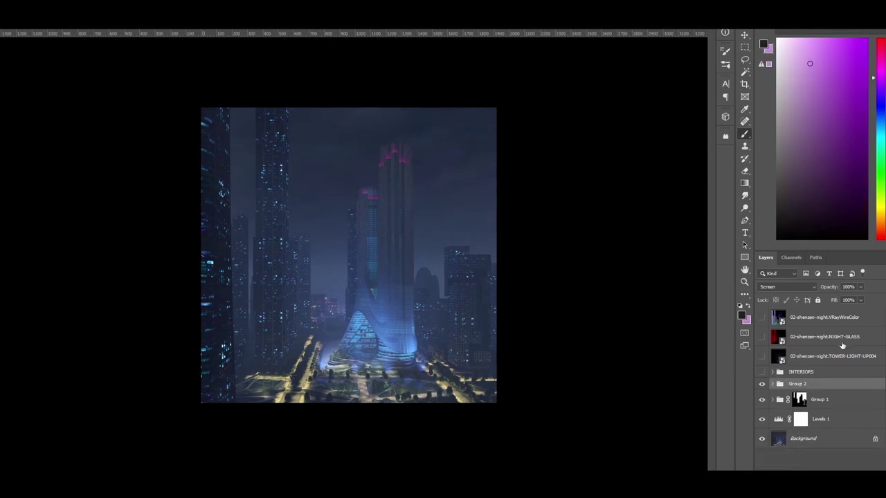
mouse_move(613, 326)
mouse_down()
mouse_move(587, 362)
mouse_move(613, 323)
mouse_up()
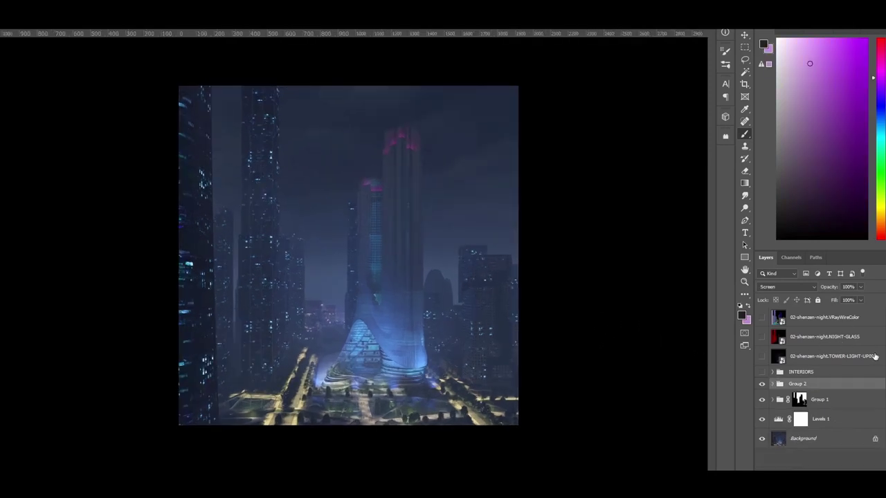
click(794, 320)
click(762, 317)
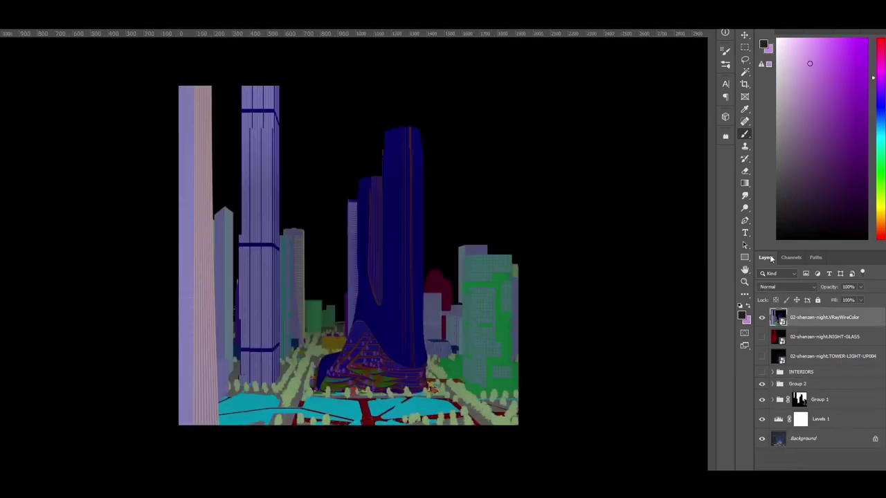
click(745, 71)
click(509, 179)
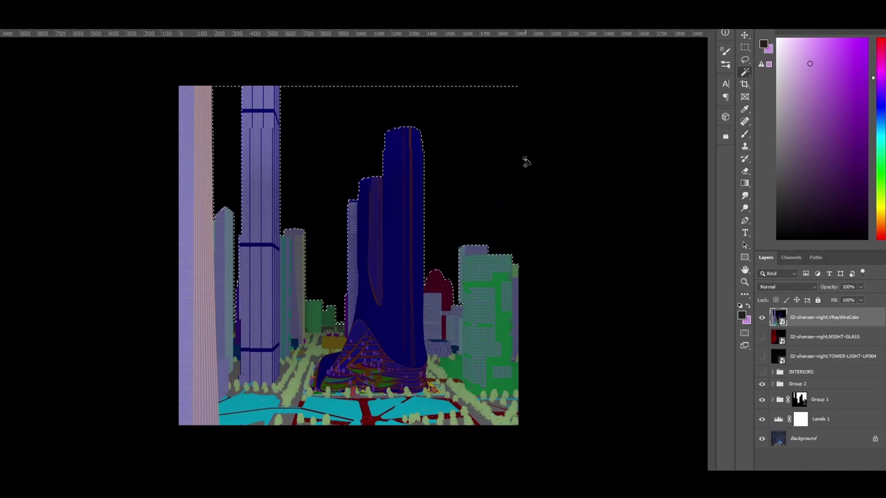
key(ctrl+d)
click(762, 317)
- Add a Brightness/Contrast adjustment above Group 2 with brightness -39 and contrast 35, and invert its mask
click(817, 384)
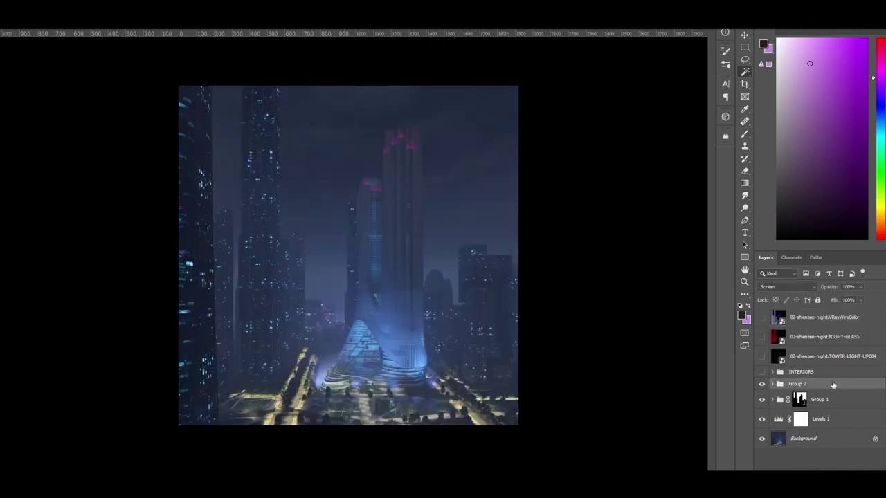
click(816, 479)
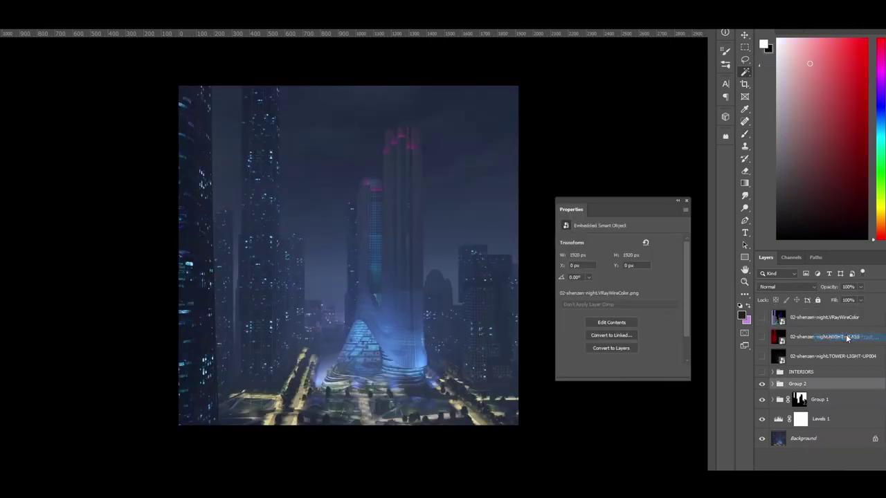
click(831, 338)
drag(619, 268, 635, 287)
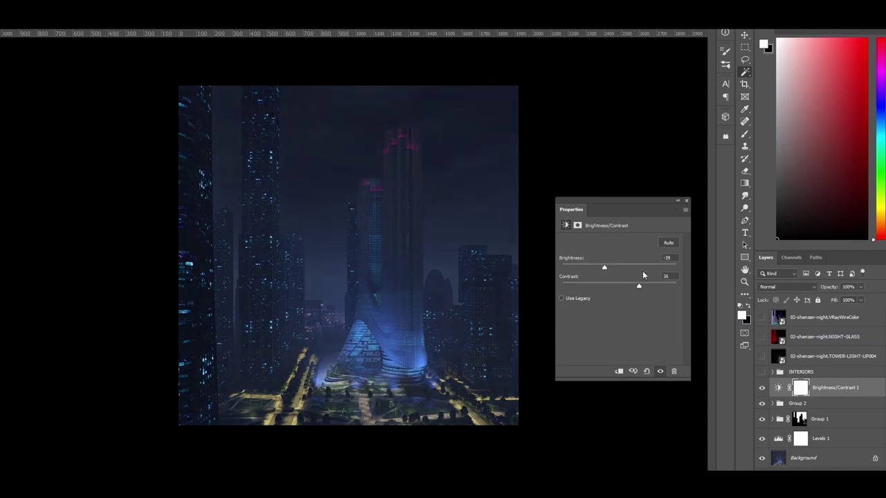
key(ctrl+i)
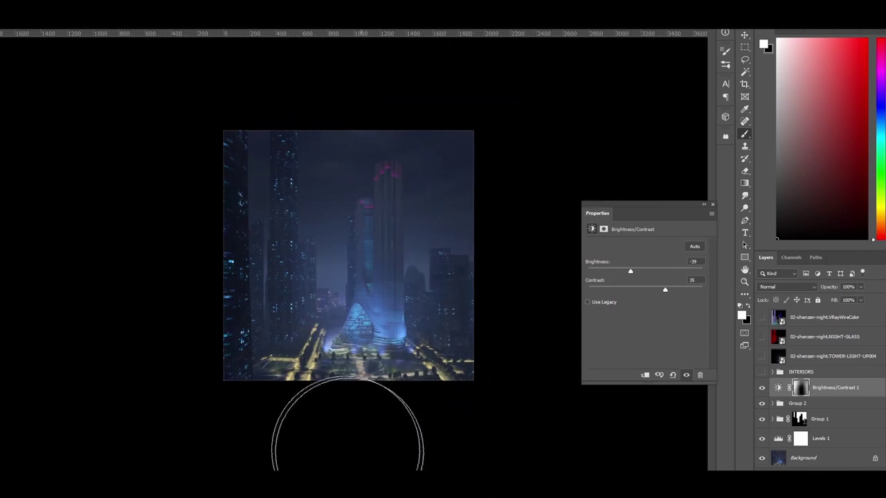
- Show the INTERIORS group, expand it and set the group's blend mode to Screen
key(ctrl+plus)
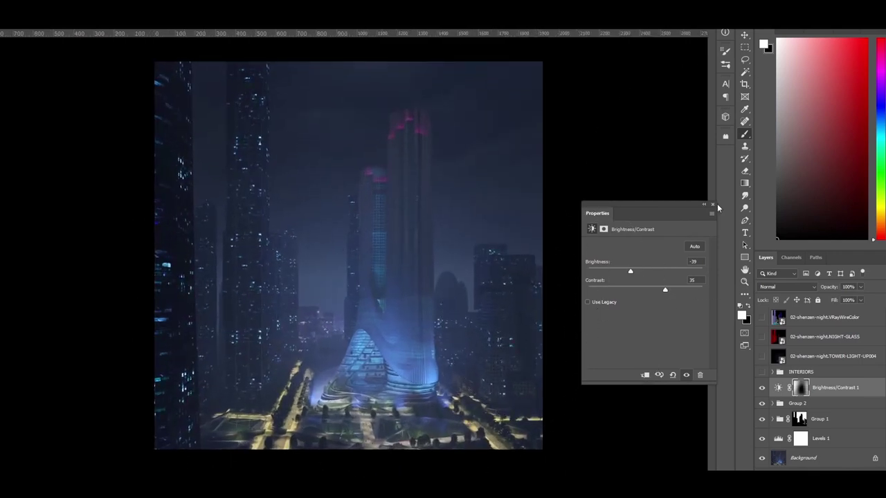
click(713, 204)
click(763, 372)
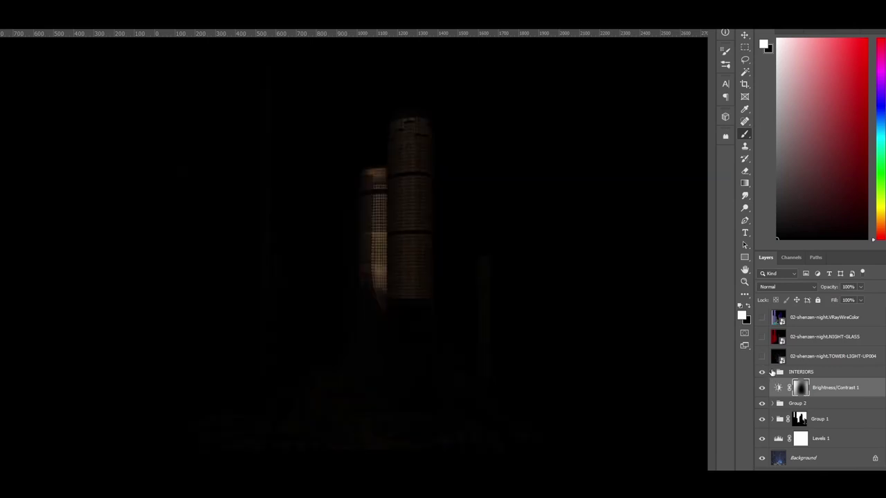
click(773, 372)
click(802, 372)
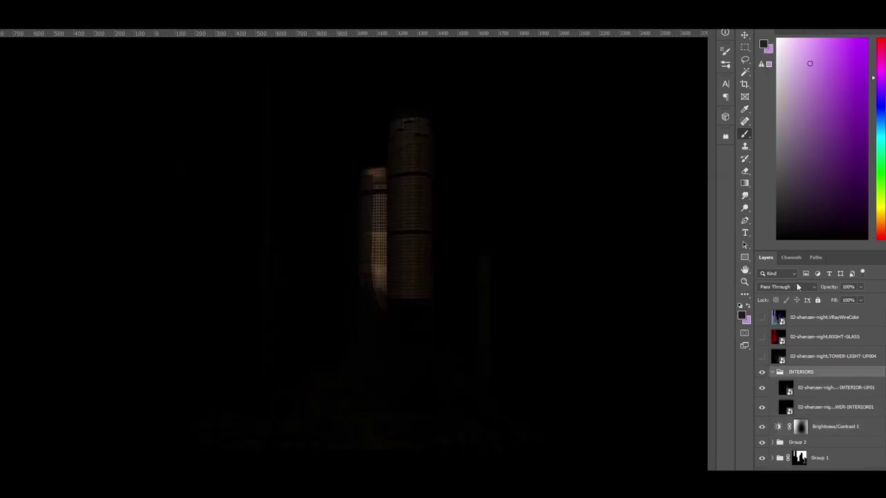
click(787, 286)
click(790, 325)
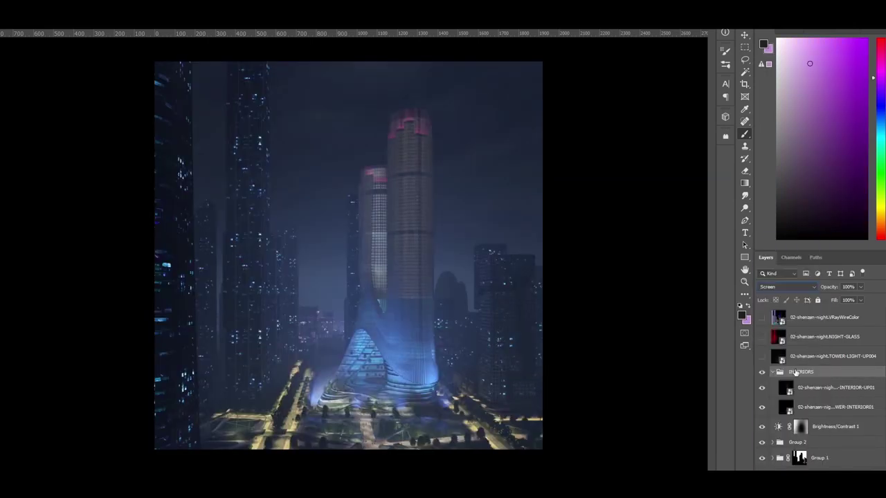
- Set the blend mode of both main tower interior passes inside INTERIORS to Screen
click(808, 392)
shift+click(818, 408)
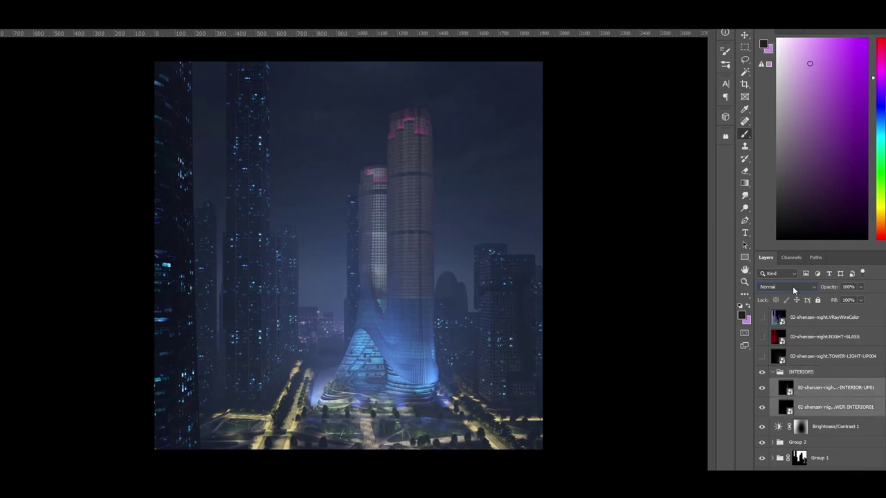
click(794, 290)
click(794, 325)
- Add a Color Balance adjustment above the INTERIOR-UP01 pass with midtones at Cyan/Red -1 and Magenta/Green +25, and compare the INTERIORS group on and off
ctrl+click(838, 409)
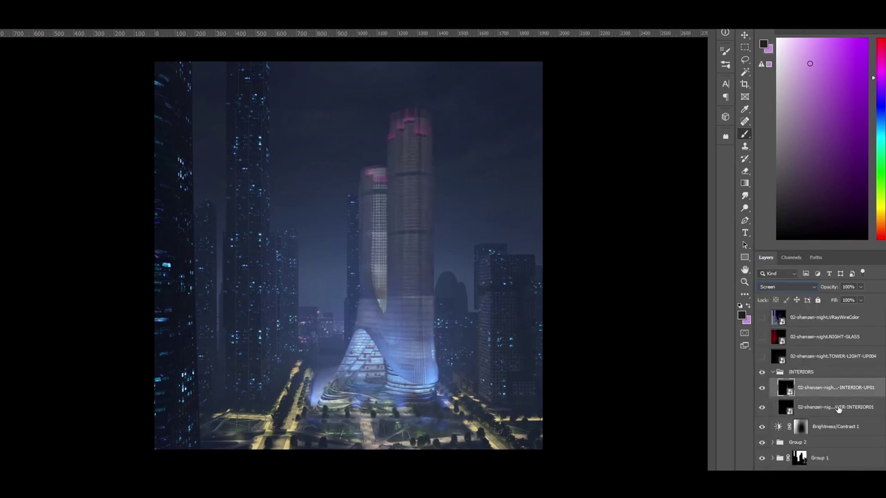
click(837, 477)
click(823, 397)
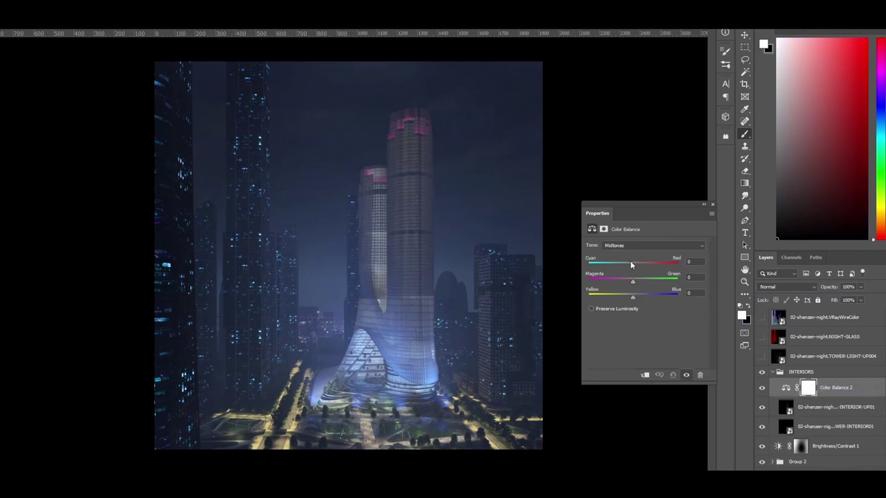
drag(642, 265, 632, 266)
click(762, 373)
click(762, 374)
click(798, 373)
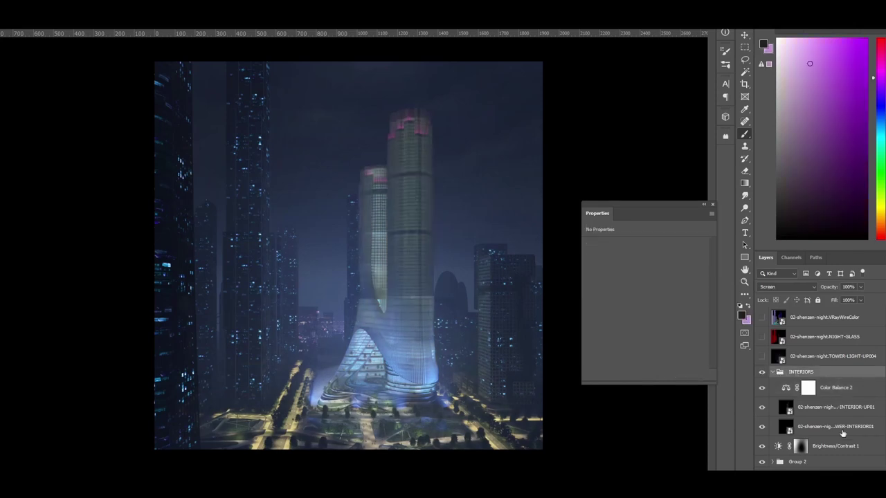
- Add a Levels adjustment above Color Balance 2 with a black input of 40, and compare the INTERIORS group on and off
click(829, 390)
click(814, 477)
click(838, 346)
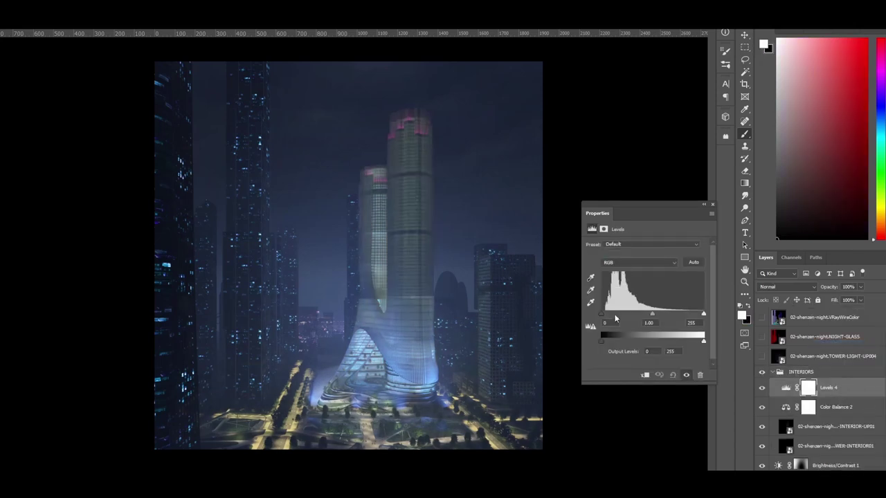
drag(601, 315, 614, 318)
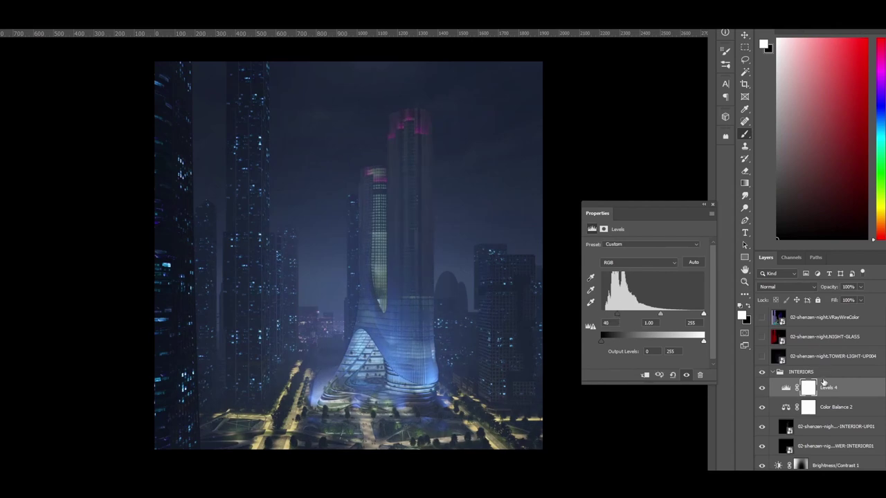
click(762, 374)
click(762, 374)
click(762, 374)
click(762, 374)
click(762, 374)
click(762, 374)
- Set the midtones of Color Balance 2 to Cyan/Red -39 and Magenta/Green +50, and compare the adjustment on and off
click(830, 406)
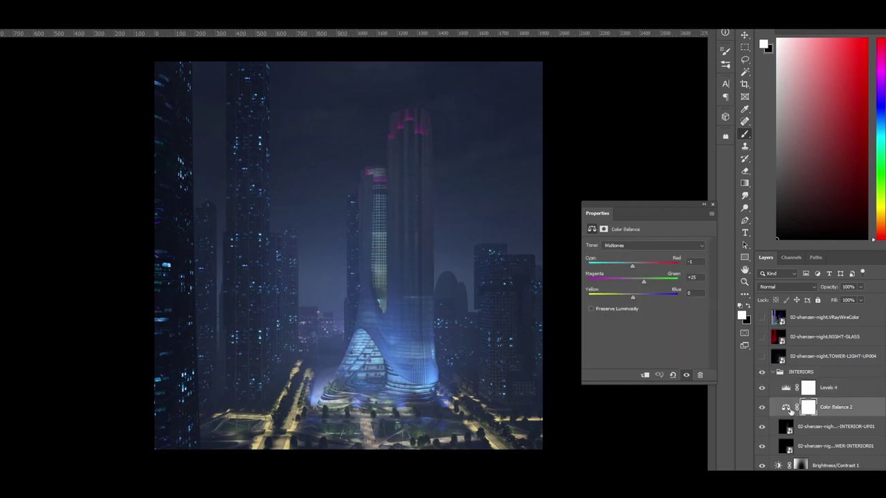
drag(643, 284, 618, 266)
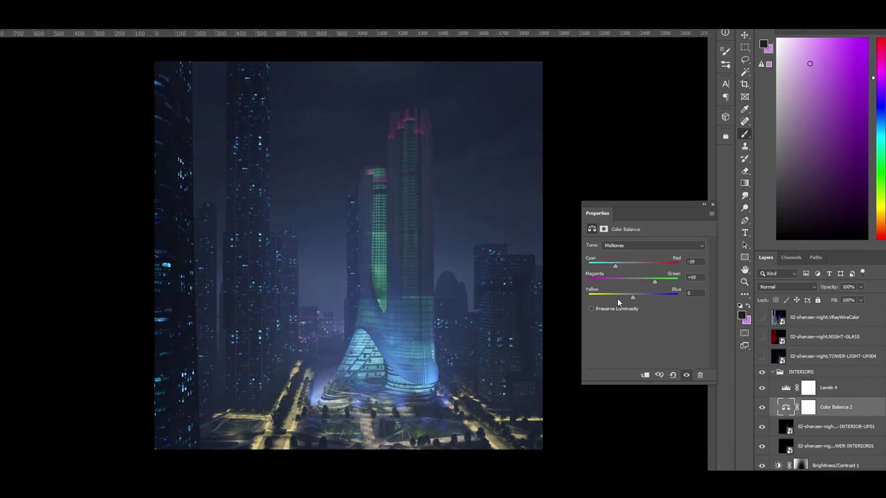
click(762, 409)
click(762, 409)
- Paint black over the upper towers on the Color Balance 2 mask with a Soft Round brush
click(808, 407)
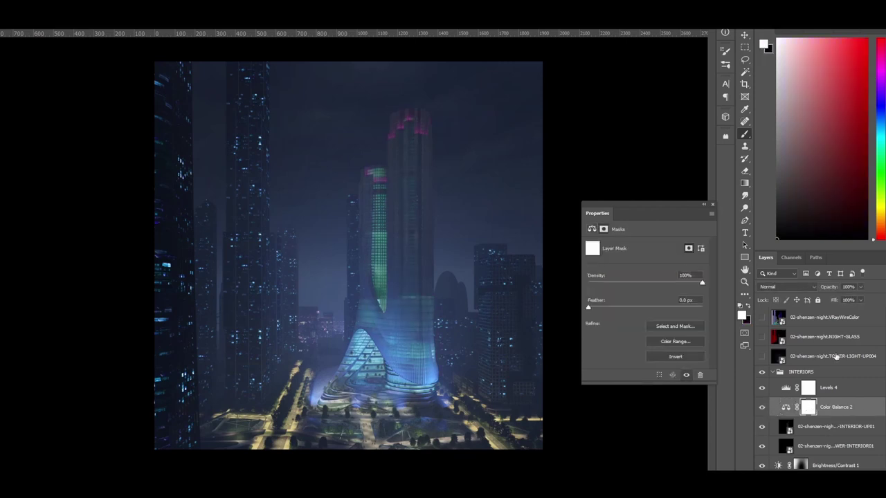
key(x)
drag(540, 182, 521, 182)
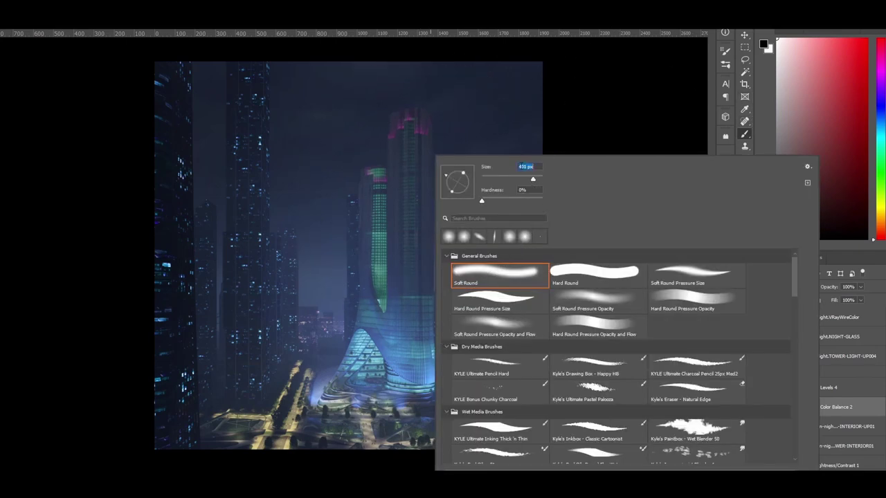
key(Return)
mouse_move(390, 181)
mouse_down()
mouse_move(401, 293)
mouse_move(366, 227)
mouse_move(363, 253)
mouse_move(423, 323)
mouse_up()
key(x)
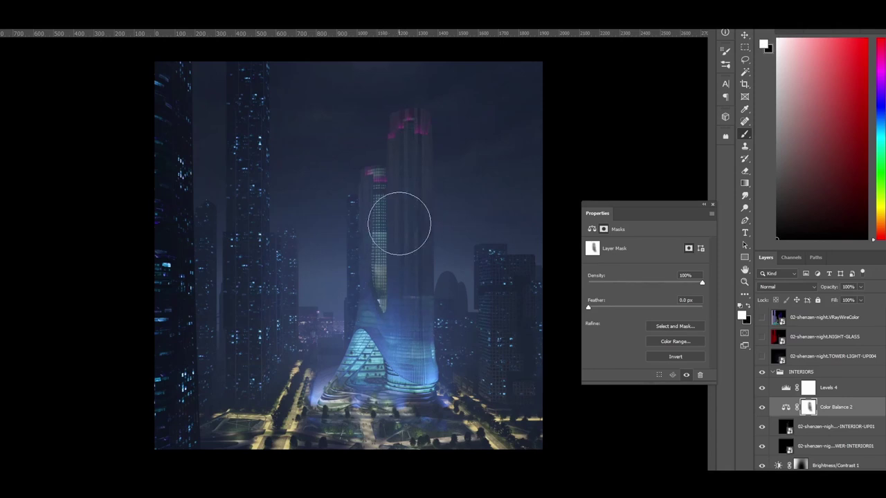
- Add a second Color Balance adjustment below Color Balance 2, shifting midtones to red +24 and toward yellow, then collapse and compare the INTERIORS group
click(820, 488)
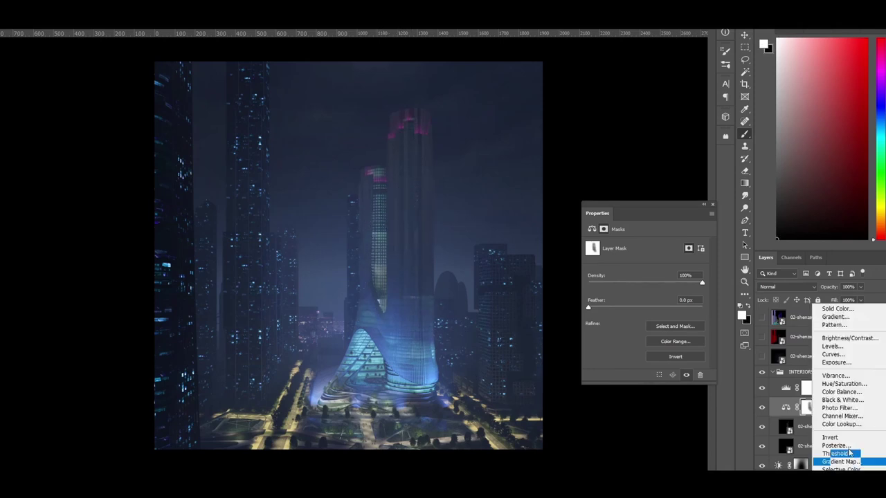
click(834, 395)
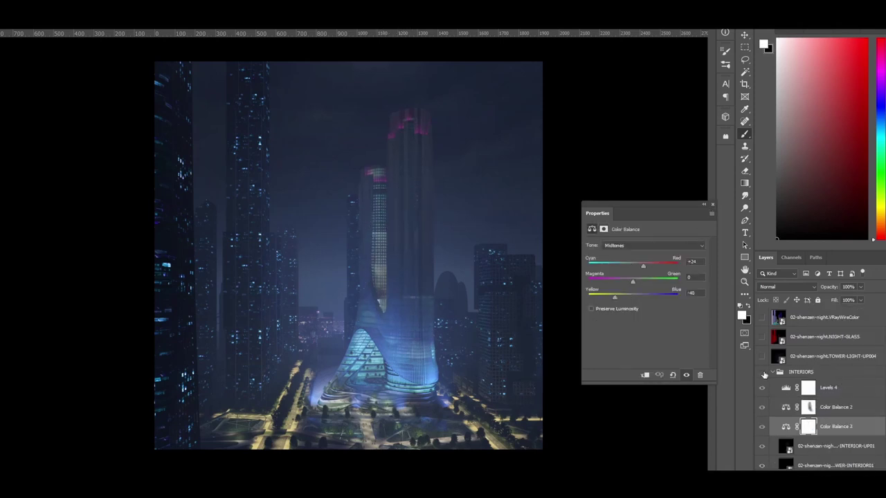
click(762, 372)
click(762, 372)
click(762, 372)
click(762, 373)
drag(626, 296, 629, 297)
click(773, 371)
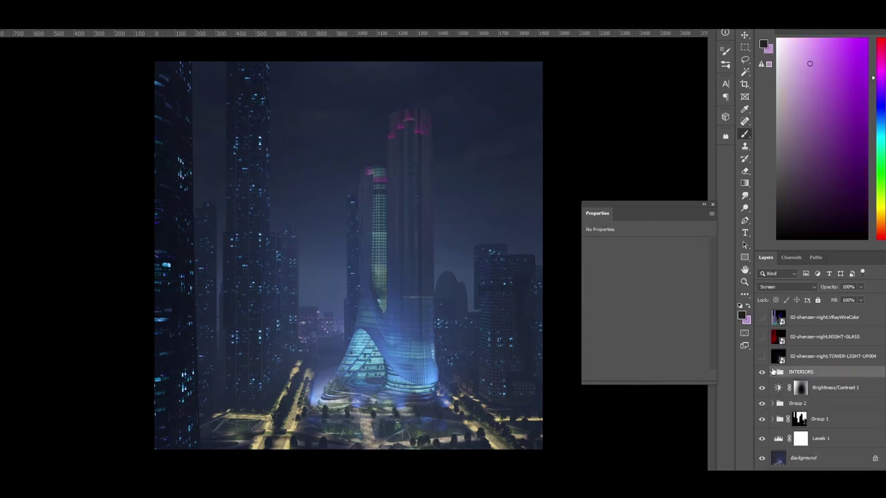
click(762, 373)
click(762, 373)
click(712, 204)
- Place the VRayLighting pass from the render elements folder above INTERIORS and align it with the canvas
ctrl+drag(556, 352, 580, 349)
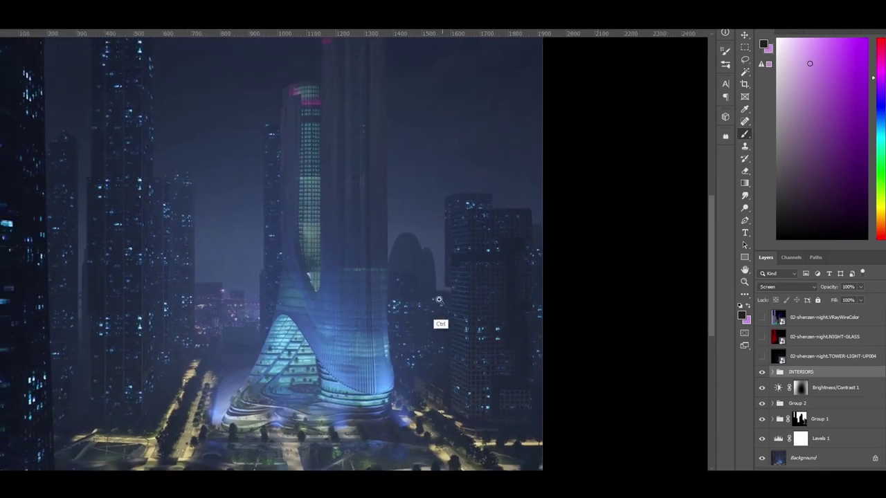
ctrl+drag(450, 303, 328, 297)
ctrl+drag(148, 293, 142, 328)
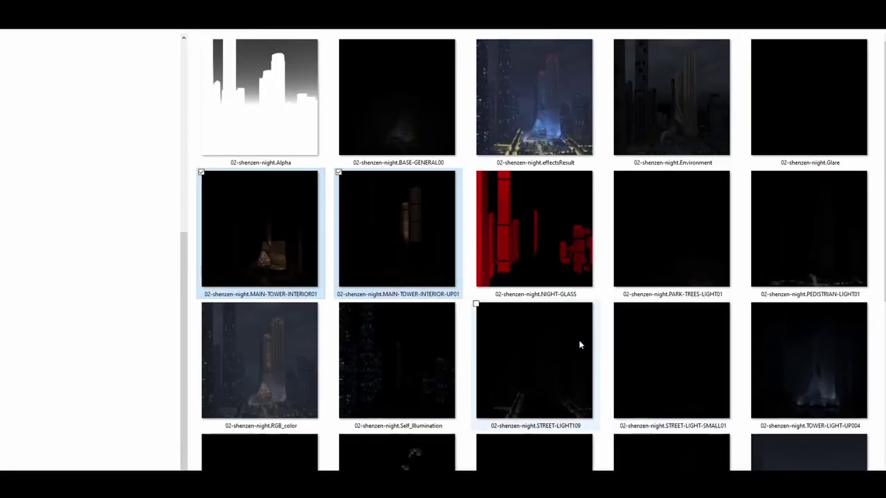
scroll(578, 340, down, 5)
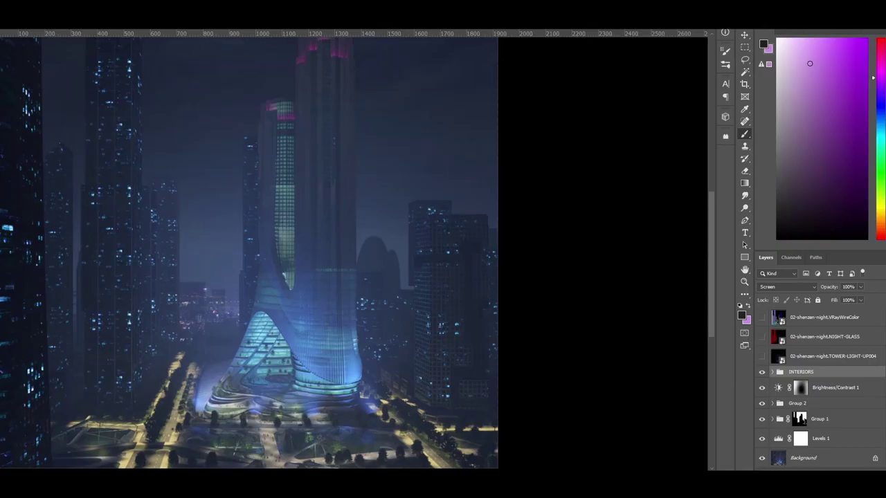
drag(643, 336, 481, 339)
alt+scroll(493, 347, up, 3)
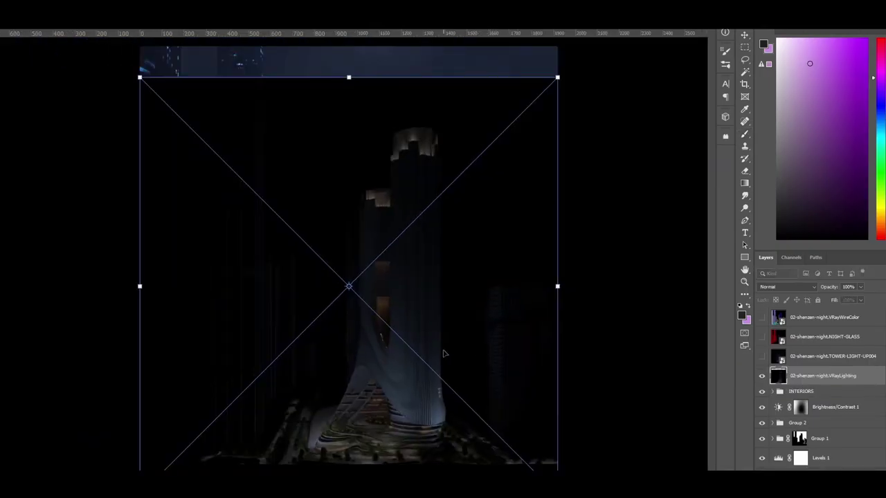
alt+scroll(509, 344, down, 3)
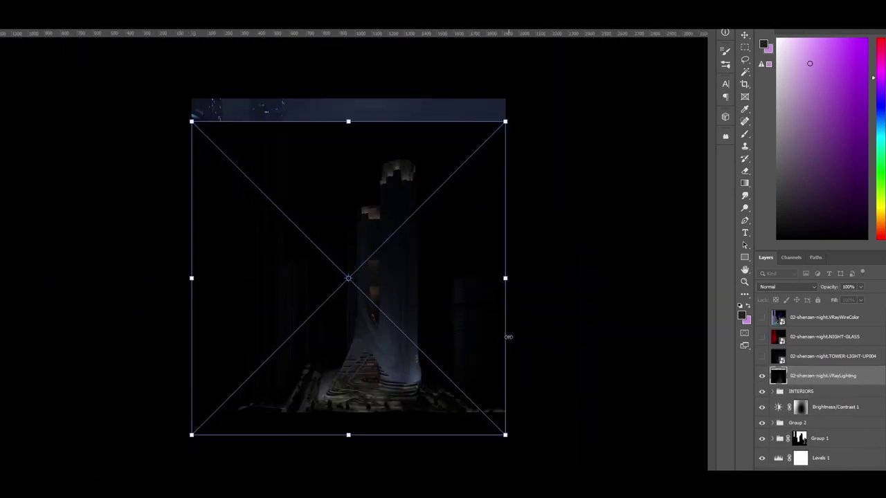
mouse_move(506, 337)
mouse_down()
mouse_move(471, 331)
mouse_move(480, 312)
mouse_move(493, 313)
mouse_up()
key(Return)
- Put the VRayLighting pass in its own group set to Screen and add a Levels adjustment above it with a white input of 91
key(ctrl+g)
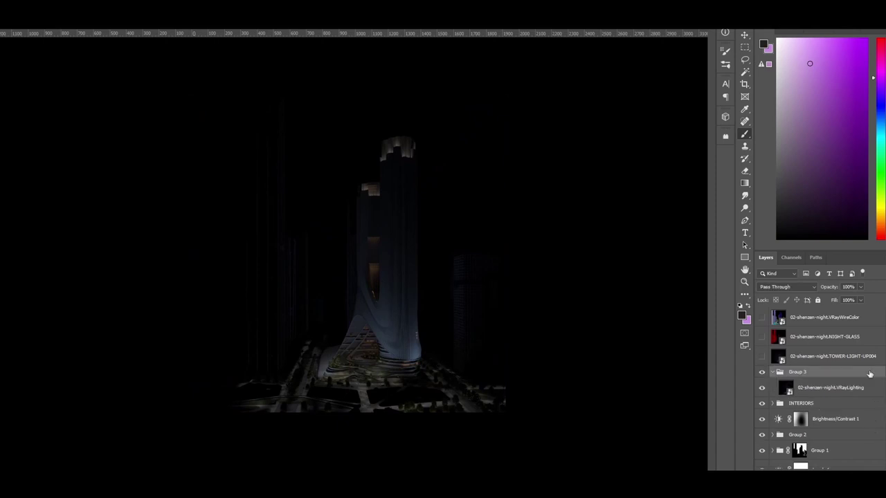
click(789, 287)
click(803, 324)
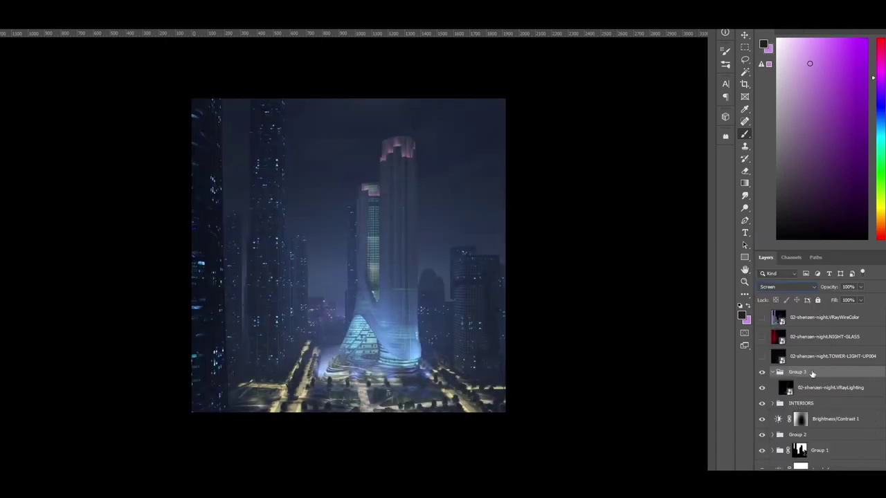
click(817, 468)
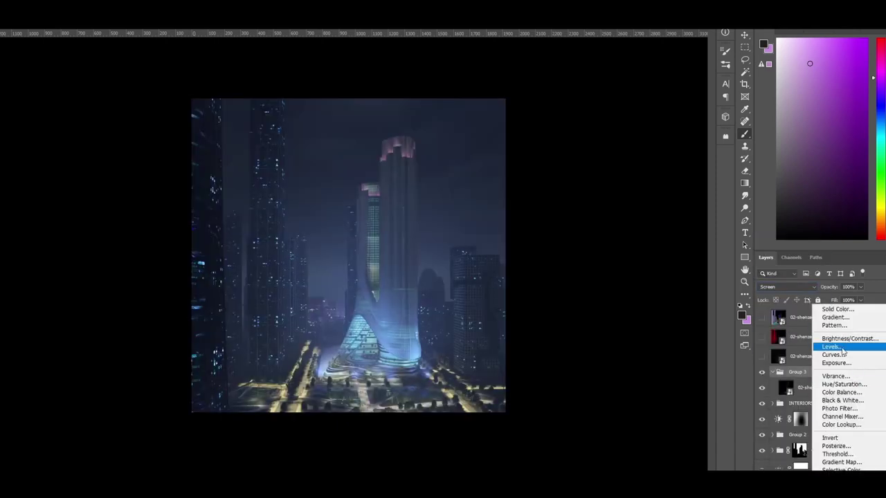
click(831, 348)
drag(703, 314, 638, 323)
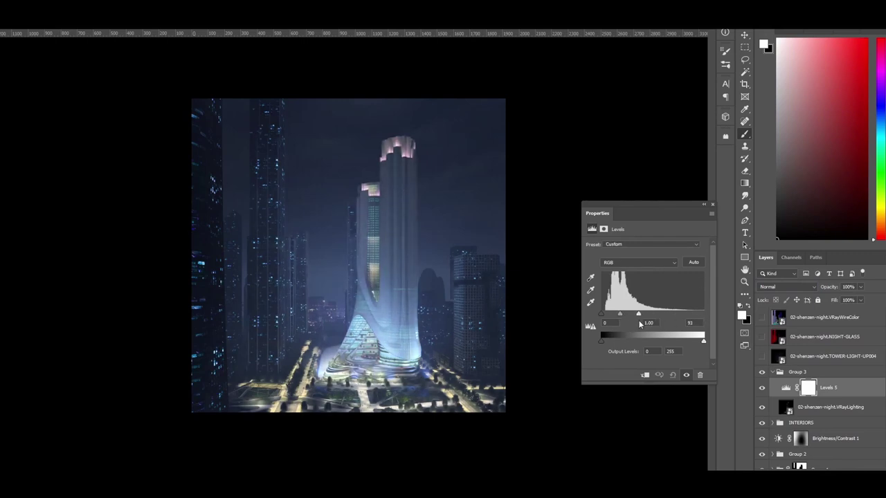
- Add a black mask to Group 3, paint the lighting back in with white on the surrounding buildings, and collapse the group
click(800, 373)
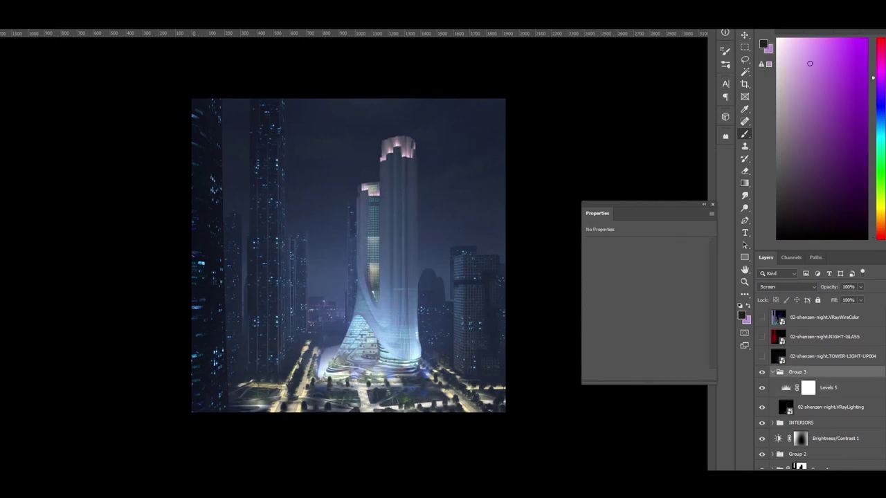
alt+click(803, 485)
alt+scroll(433, 297, up, 1)
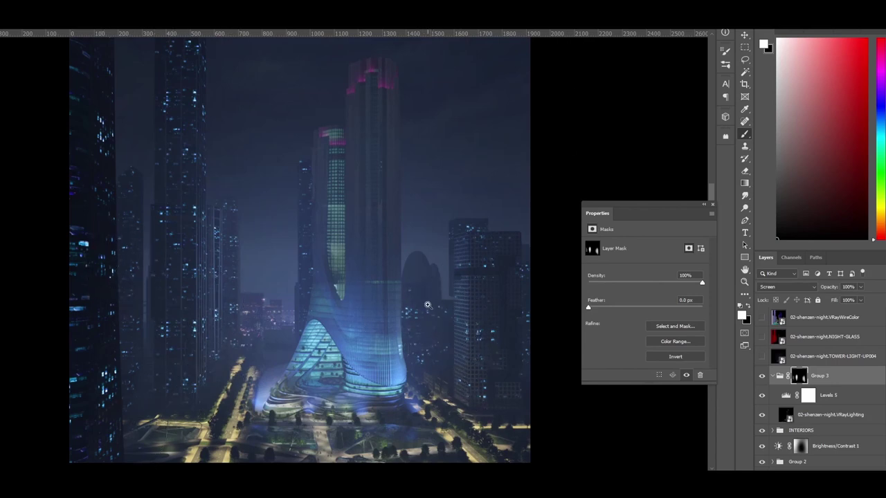
alt+scroll(539, 58, down, 1)
scroll(779, 413, down, 1)
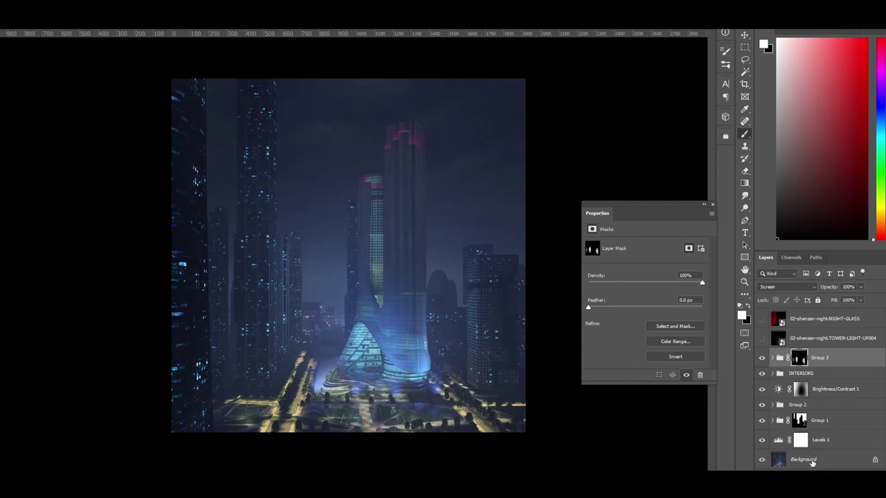
- Set the white input of Levels 1 to 202 and compare Group 1 on and off
click(776, 445)
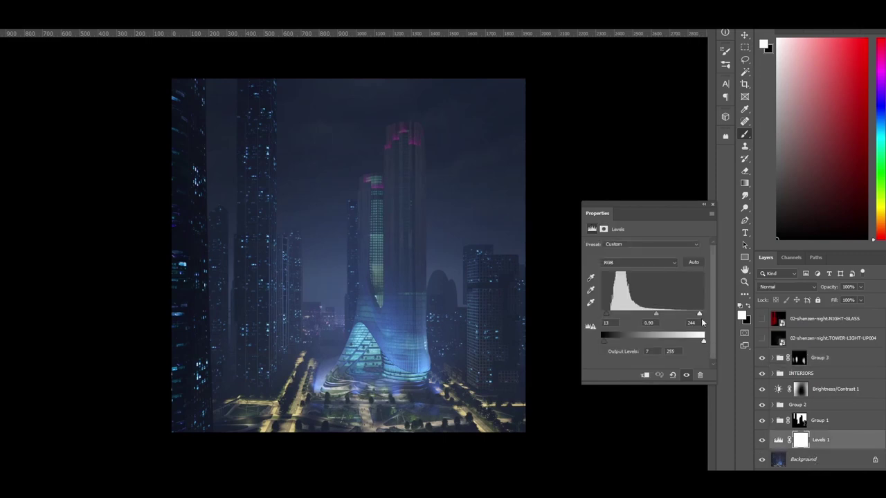
drag(699, 316, 682, 315)
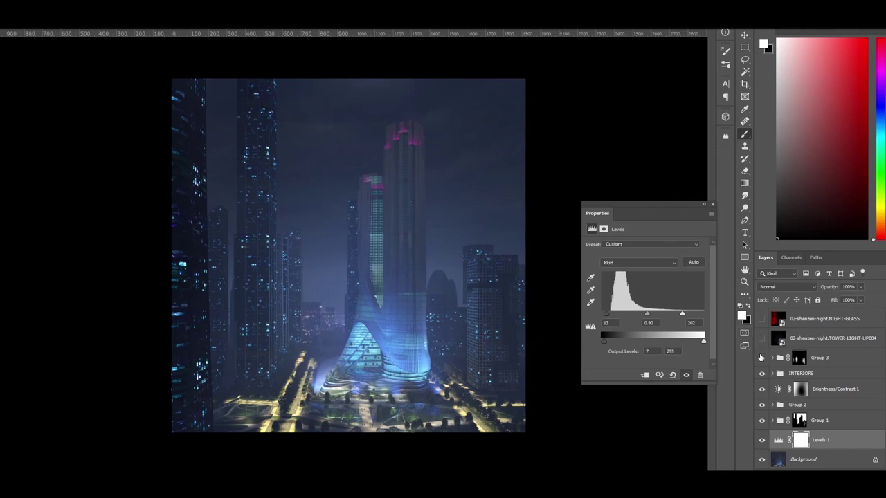
mouse_move(393, 343)
mouse_down()
mouse_move(415, 341)
mouse_move(401, 339)
mouse_up()
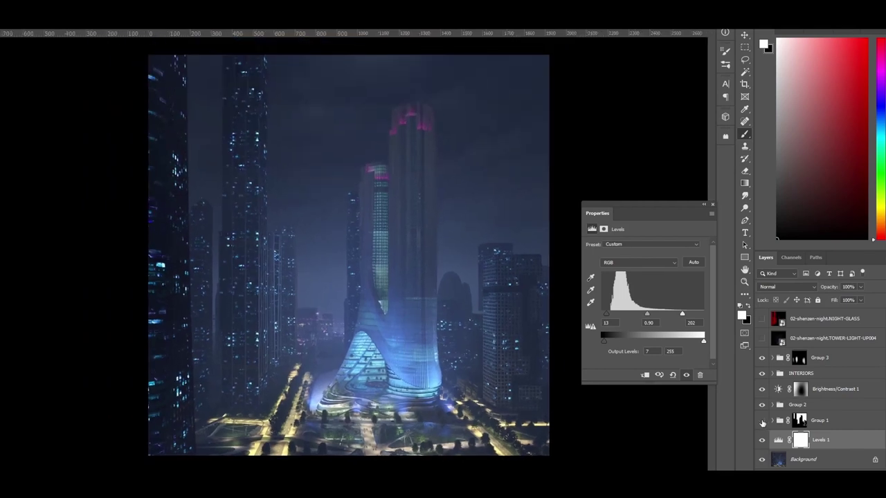
click(762, 421)
click(762, 421)
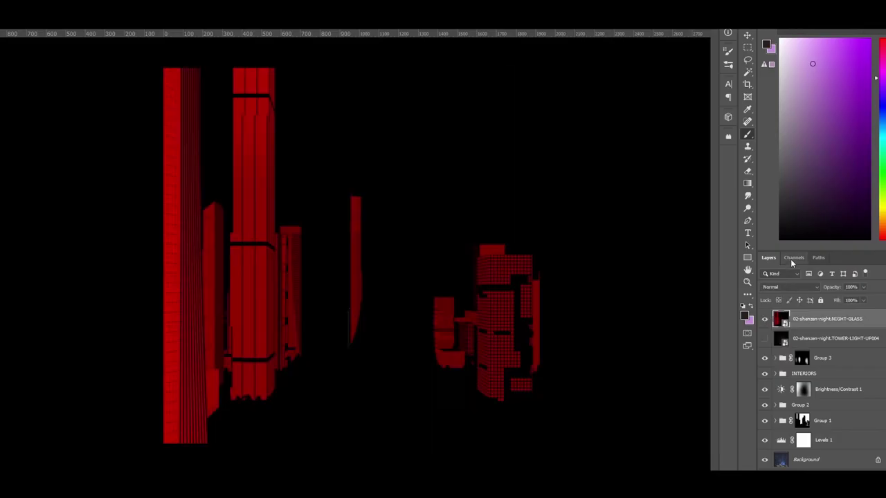
- Load the NIGHT-GLASS pass's red channel as a selection, hide the pass, and use the selection to mask a new group above Group 3
click(794, 257)
ctrl+click(776, 293)
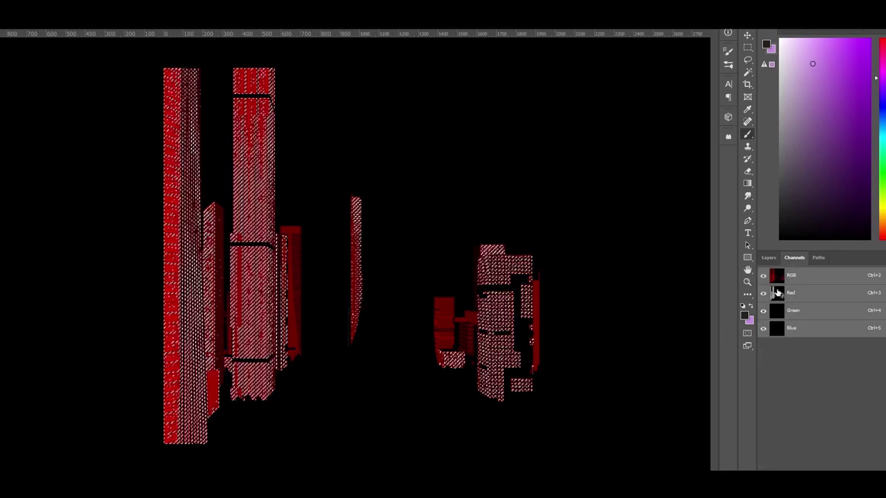
click(767, 258)
click(764, 319)
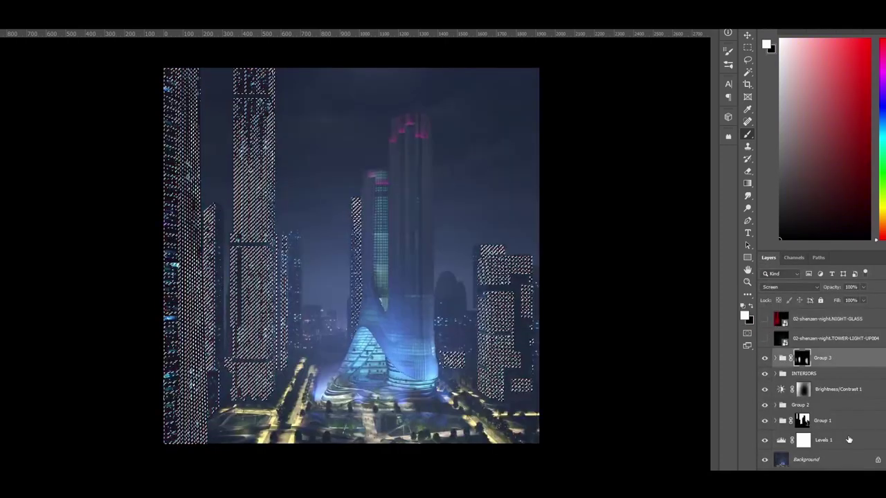
key(ctrl+g)
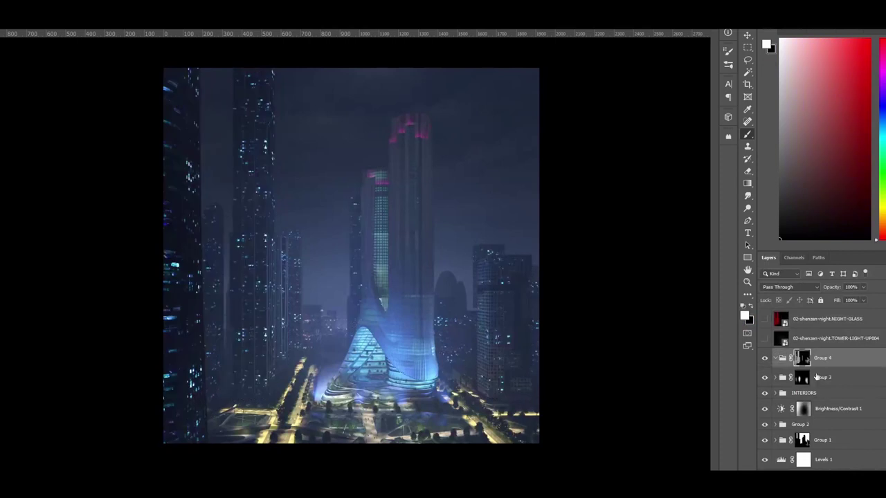
alt+click(804, 358)
alt+click(804, 358)
- Add a Hue/Saturation adjustment inside Group 4, shifting the hue towards magenta with a saturation of +28
click(819, 481)
click(841, 397)
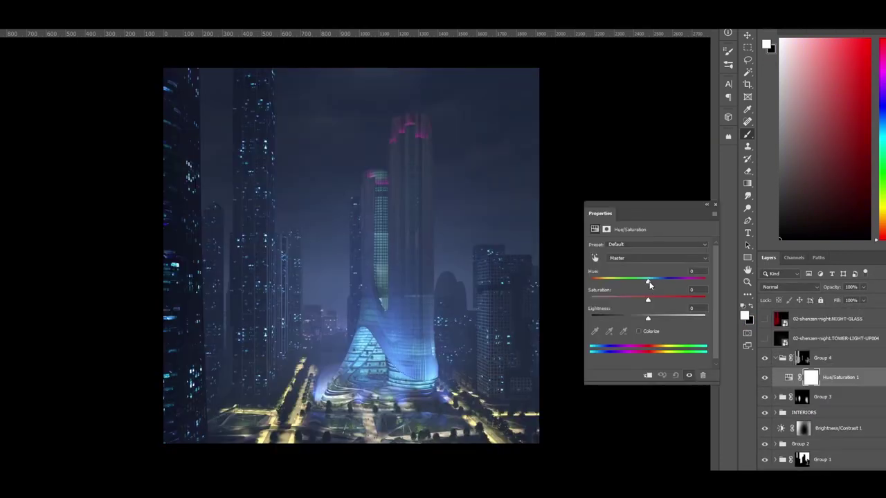
drag(649, 284, 663, 303)
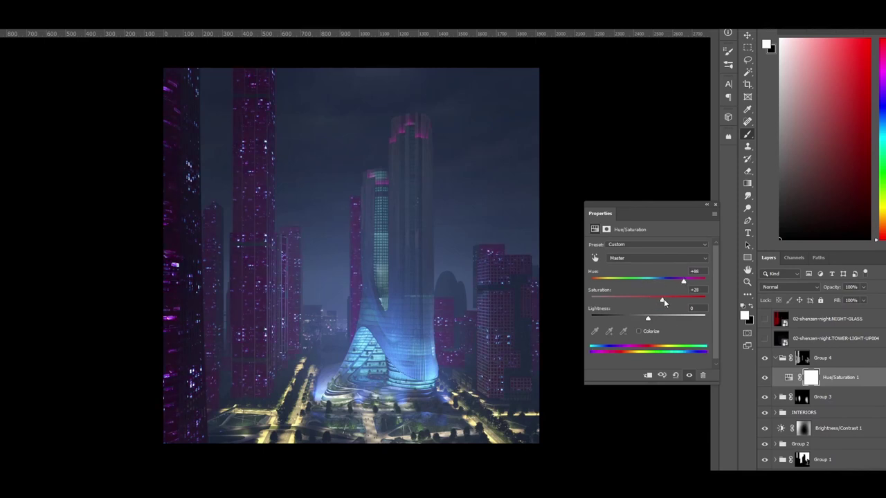
- Invert the Hue/Saturation 1 mask to black and paint small white spots over windows of the surrounding buildings
click(817, 378)
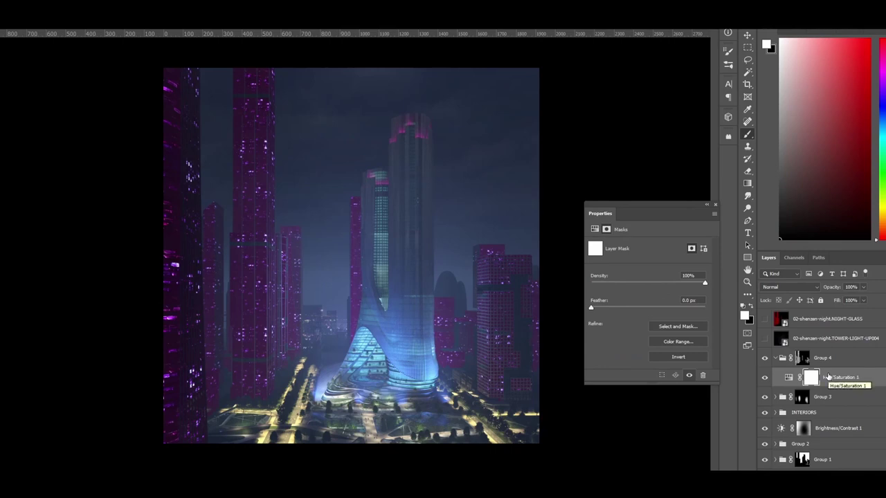
key(ctrl+i)
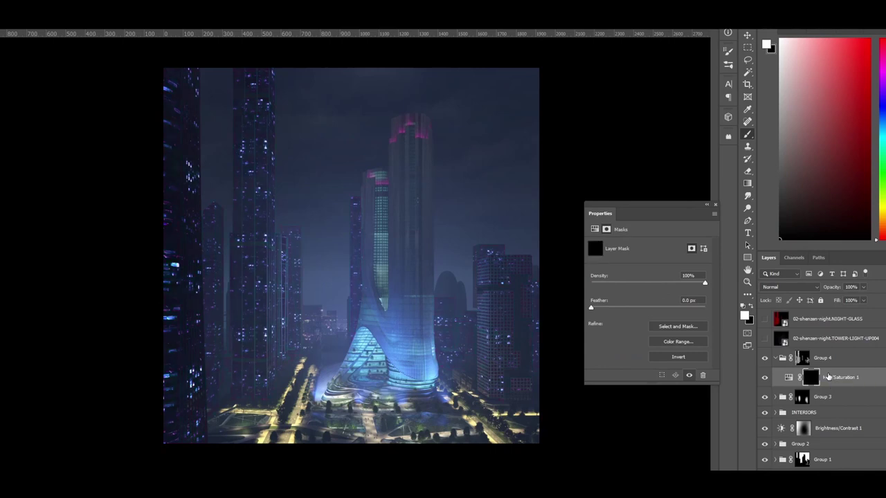
key(x)
right_click(390, 277)
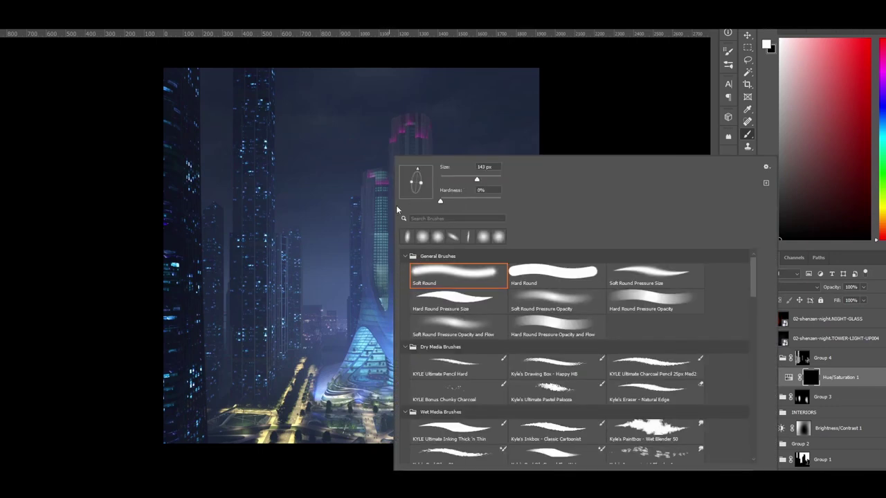
click(261, 289)
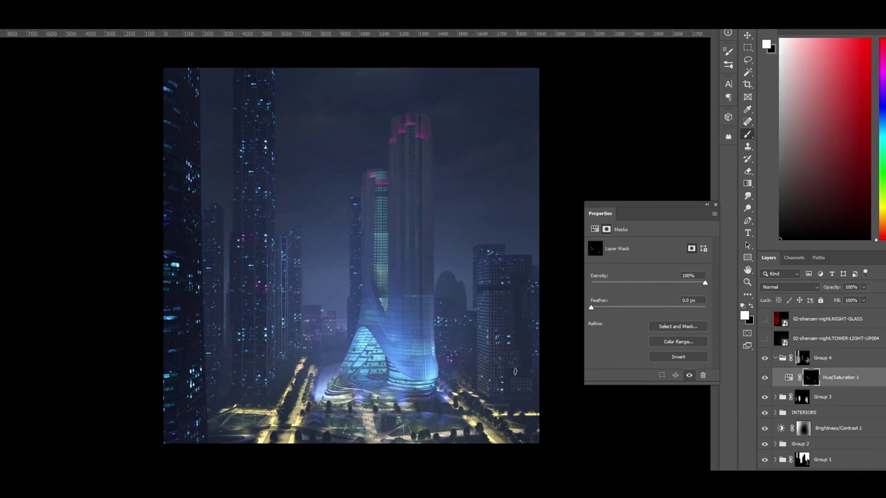
- Brighten the glass areas of the Group 4 mask with a tonal adjustment and return to the full image
alt+click(802, 357)
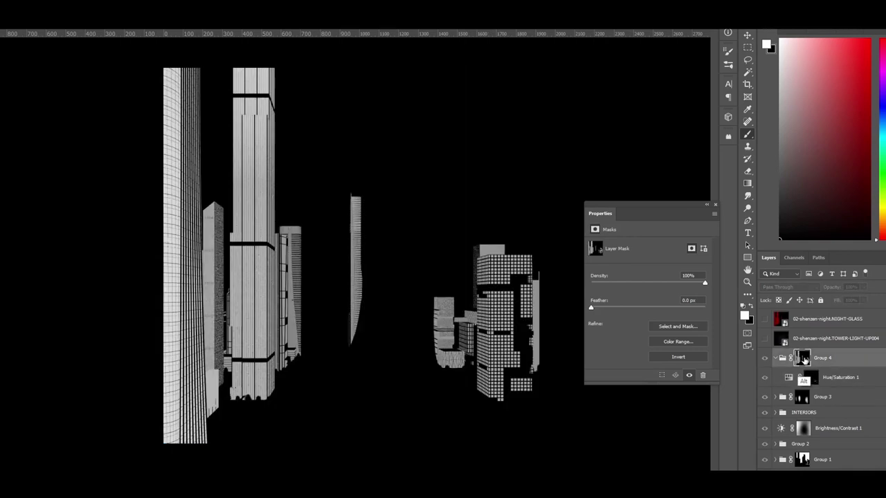
alt+click(802, 358)
alt+click(802, 357)
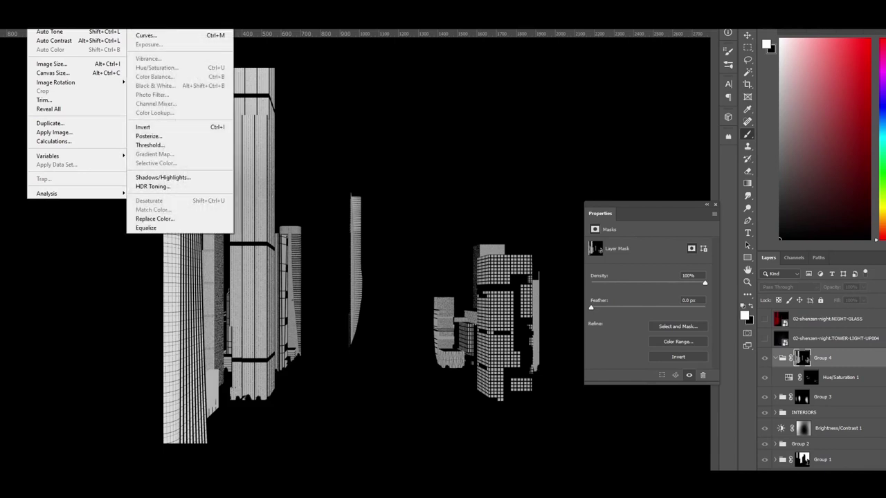
click(159, 33)
key(Return)
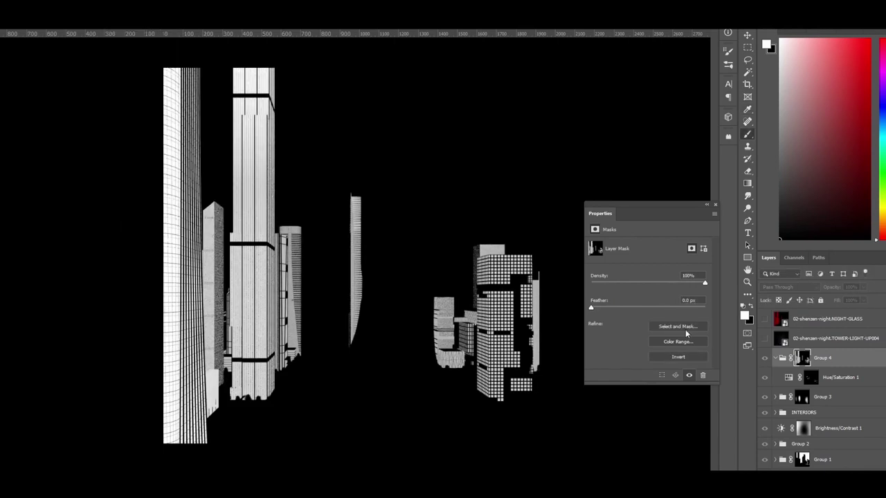
alt+click(805, 359)
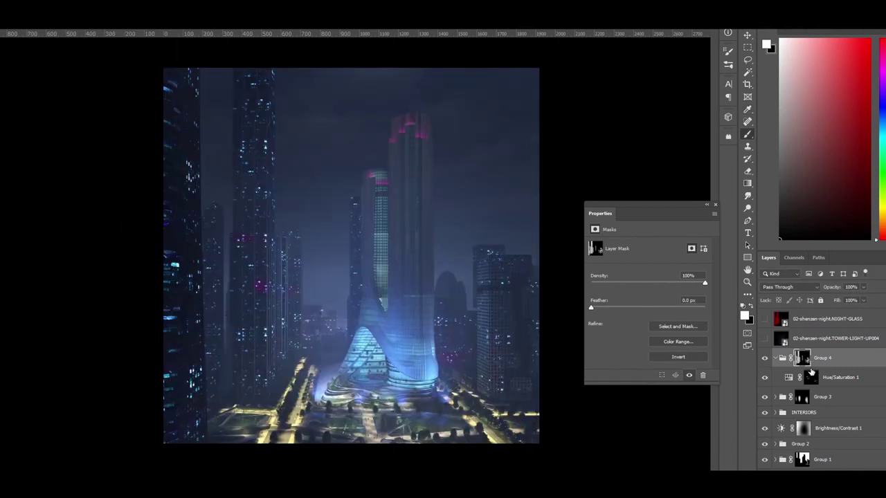
- Put Hue/Saturation 1 in its own group inside Group 4 and move its painted mask onto the new group
click(807, 376)
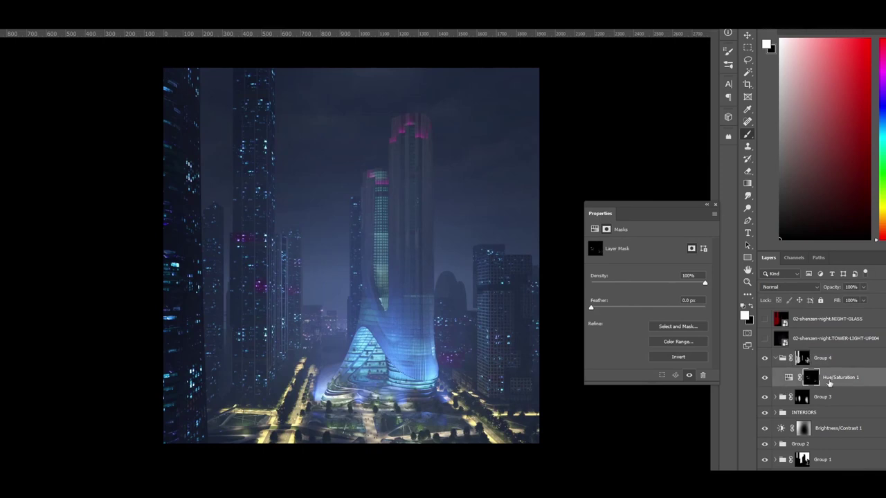
key(ctrl+g)
drag(815, 397, 825, 387)
- Add a Levels adjustment with a slightly raised black input inside Group 5 and paint more window spots into the group's mask
click(812, 481)
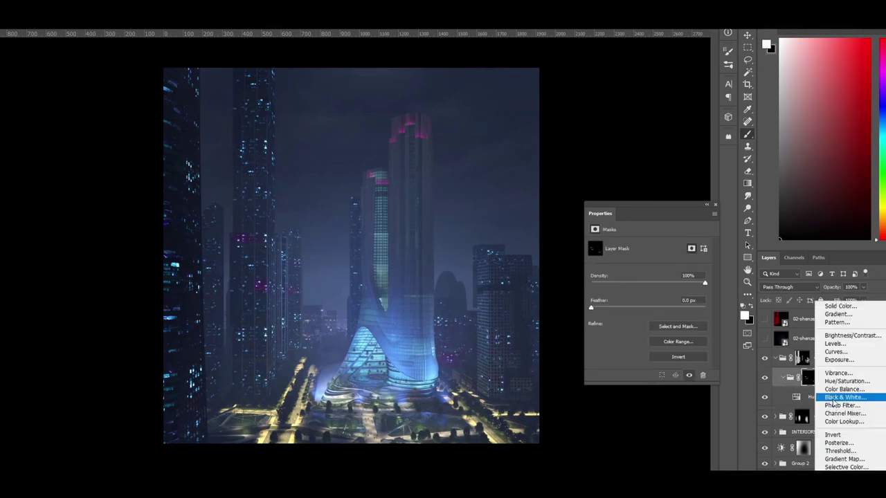
click(841, 348)
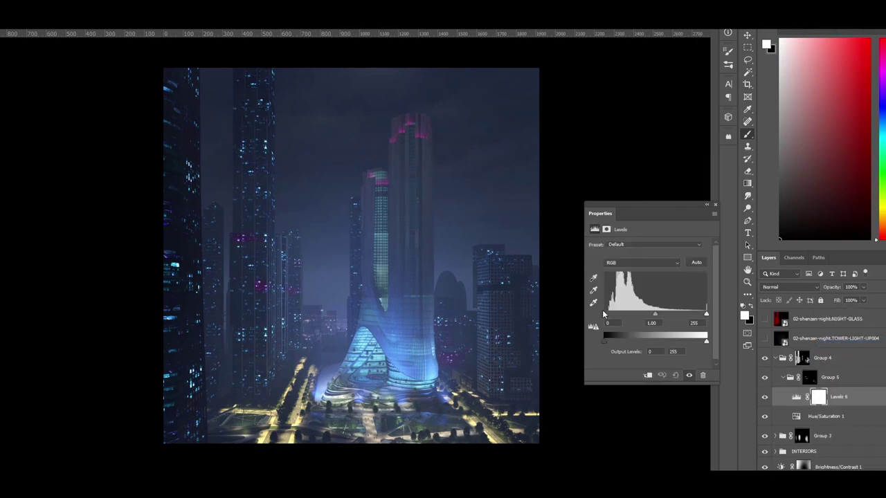
drag(605, 315, 609, 316)
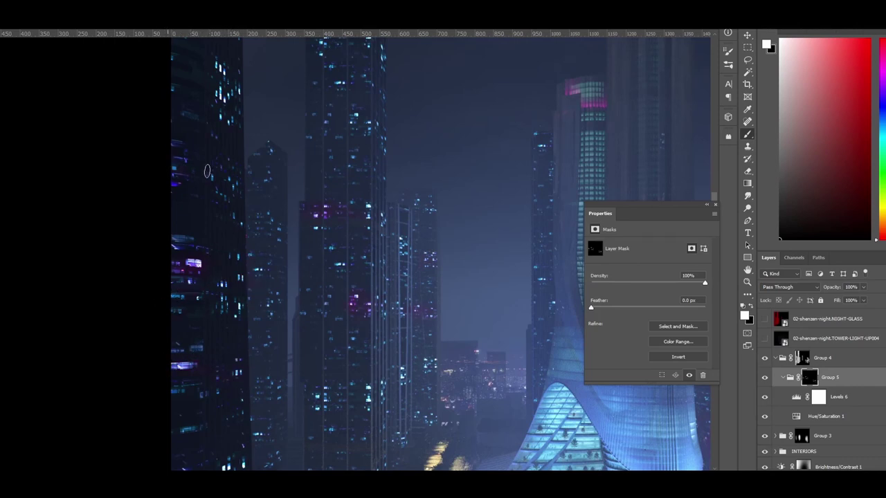
alt+scroll(350, 352, down, 5)
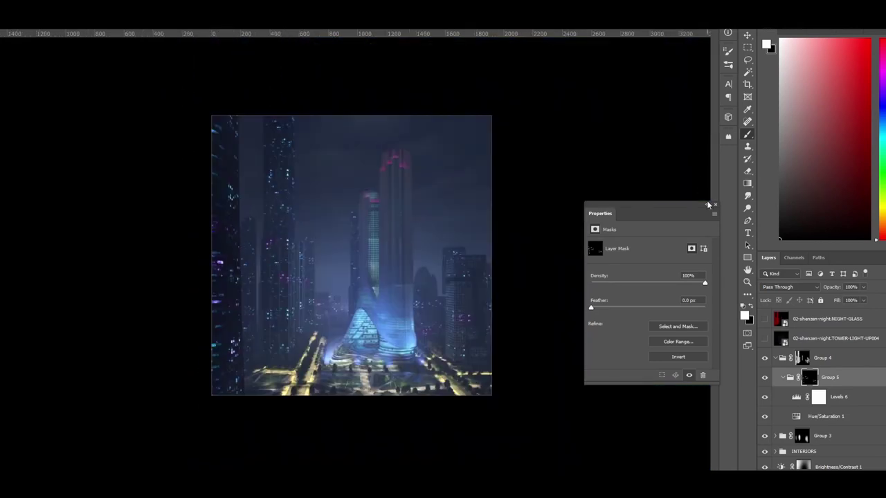
click(715, 207)
alt+scroll(569, 316, up, 3)
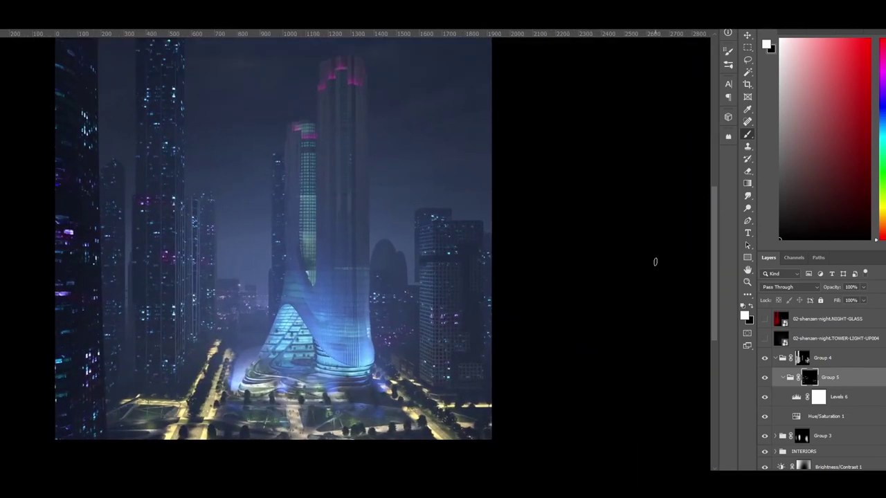
click(776, 358)
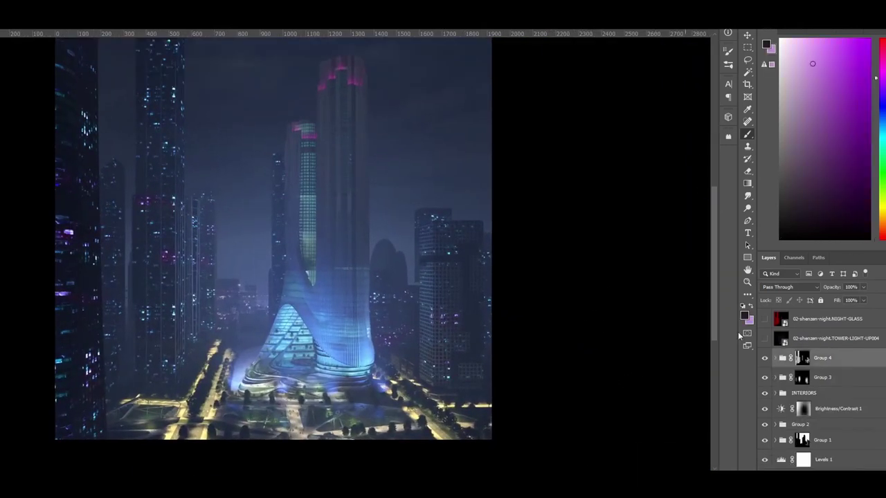
- Put the TOWER-LIGHT-UP004 pass in its own visible group set to Screen and compare the group on and off
scroll(830, 387, up, 1)
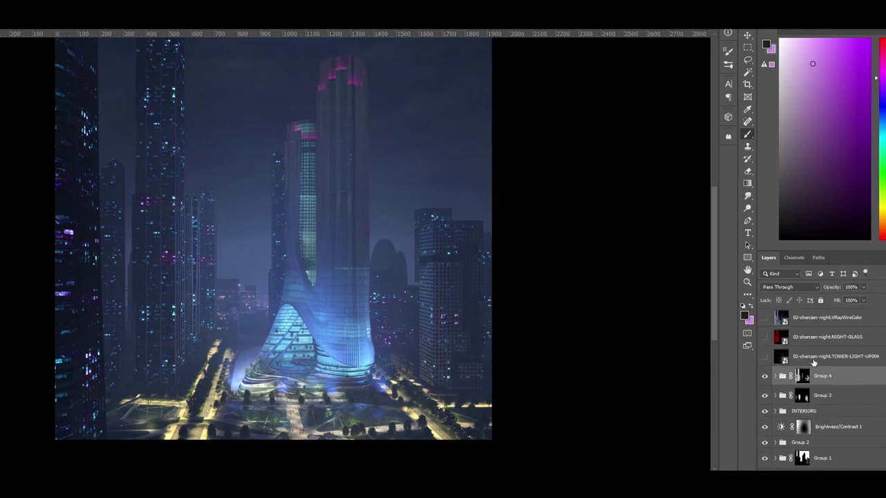
click(813, 360)
click(765, 356)
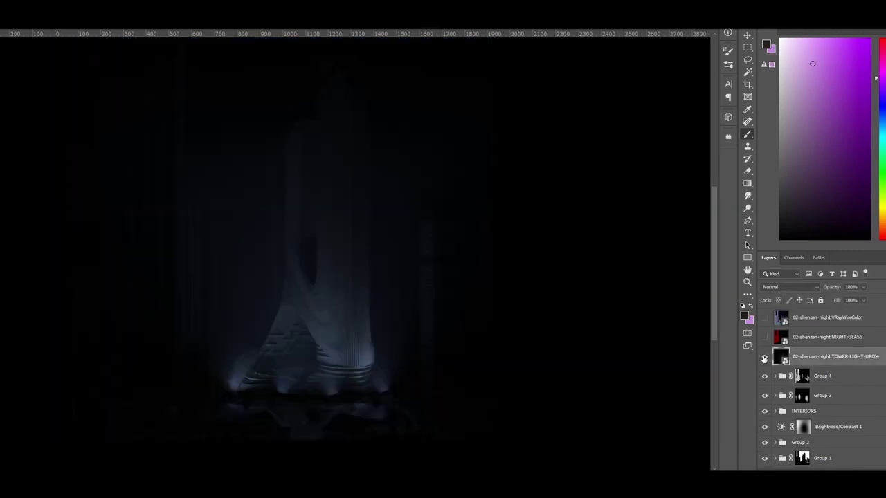
click(765, 357)
key(ctrl+g)
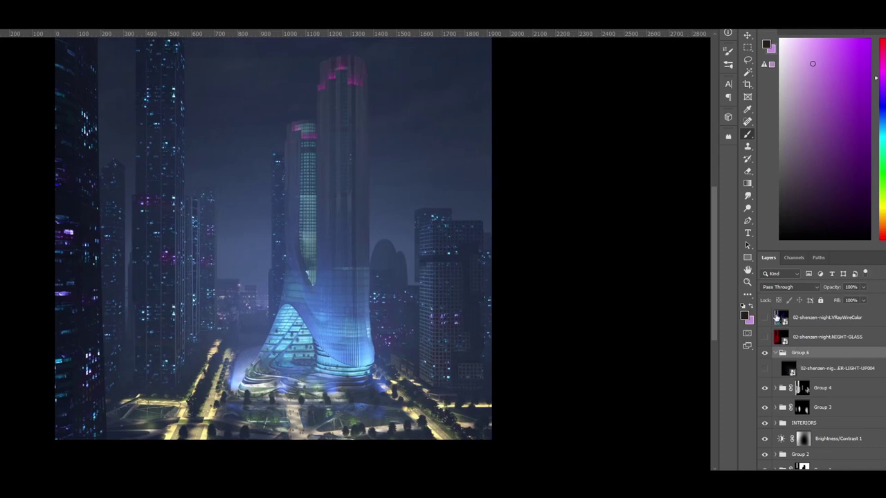
click(766, 369)
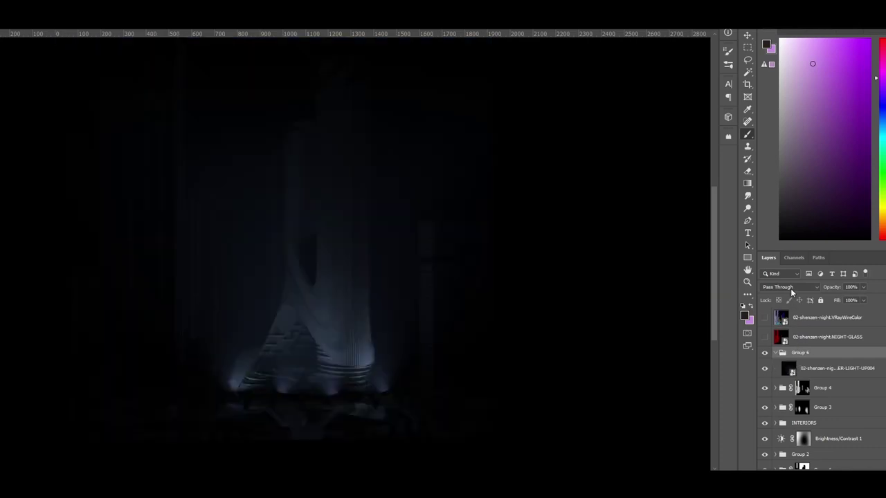
click(791, 289)
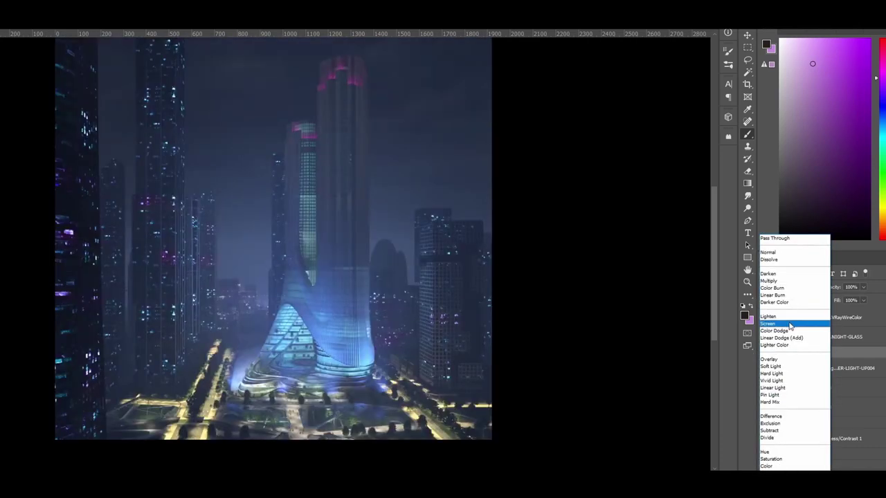
click(789, 325)
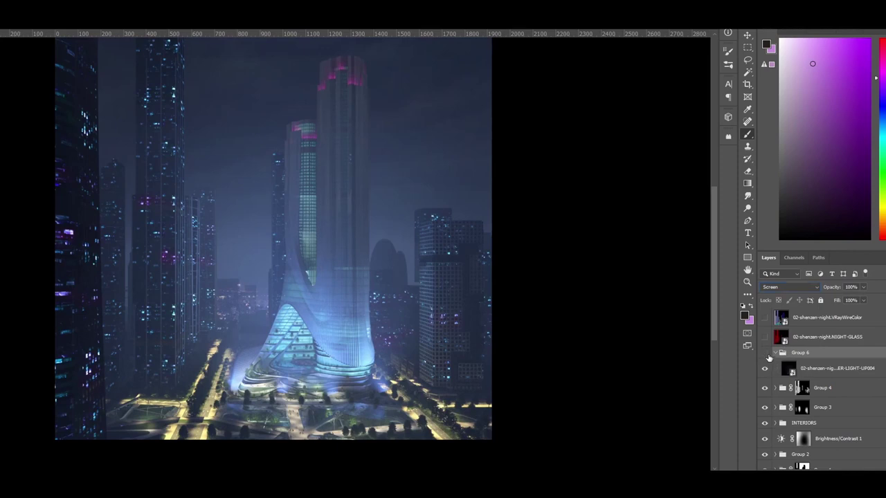
click(766, 354)
click(766, 354)
click(765, 353)
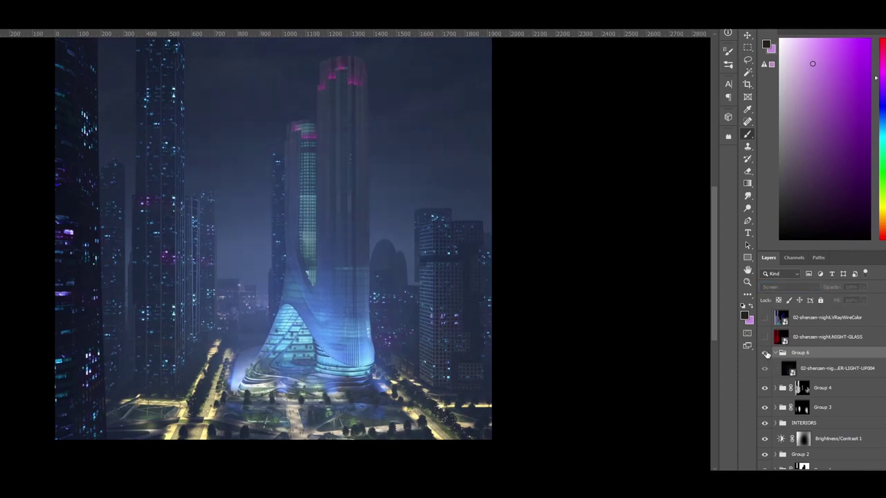
click(766, 354)
- Add a Levels adjustment above the TOWER-LIGHT-UP004 pass with a white input of 221 and a slightly raised black input
click(813, 366)
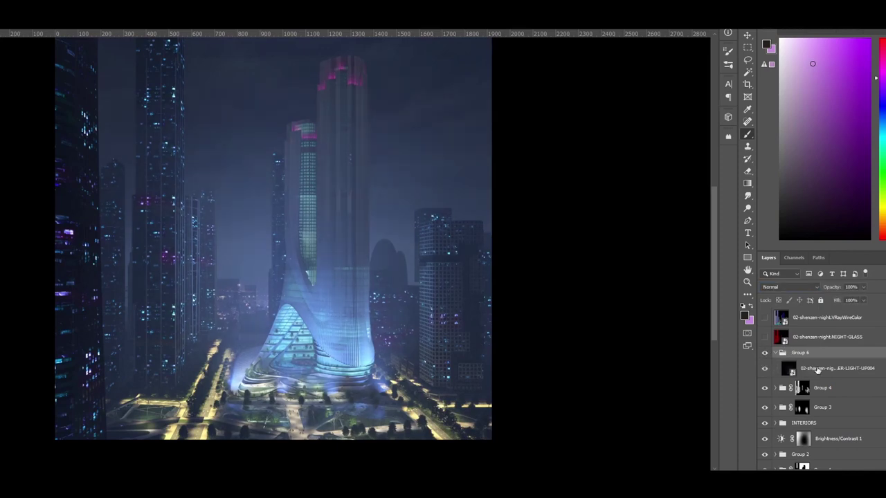
click(852, 466)
click(834, 344)
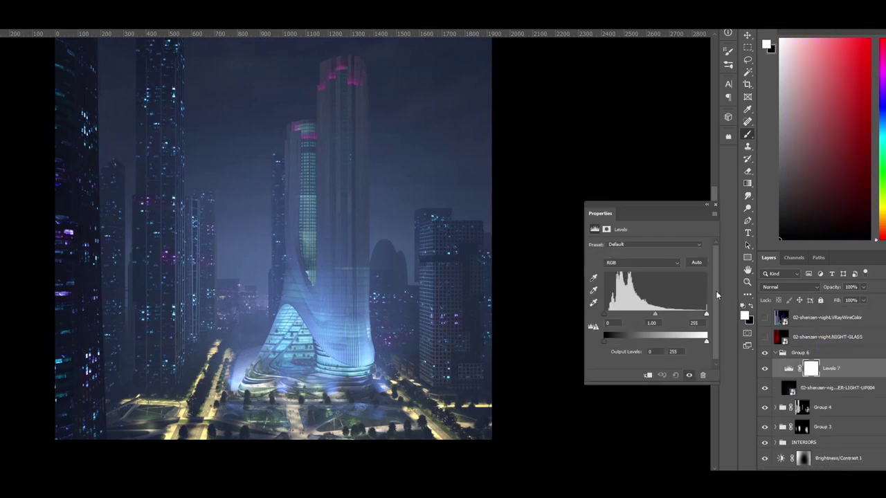
mouse_move(706, 315)
mouse_down()
mouse_move(683, 315)
mouse_move(692, 315)
mouse_up()
click(764, 353)
click(765, 353)
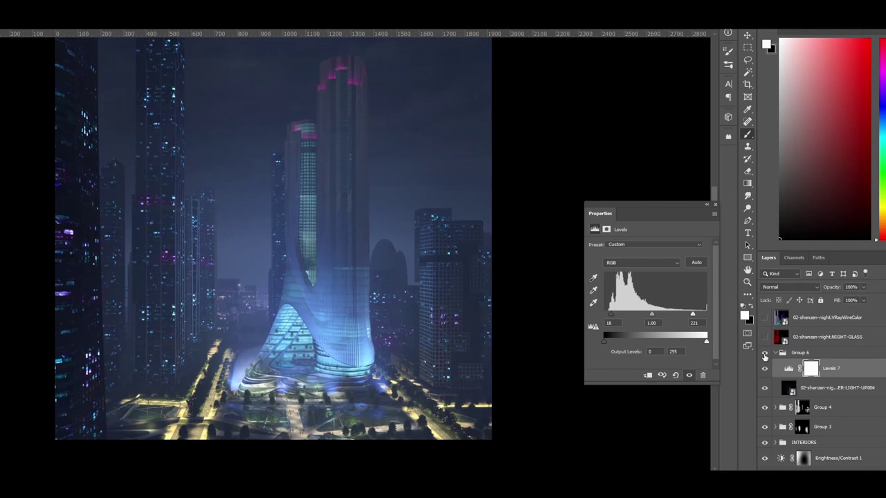
drag(612, 317, 608, 318)
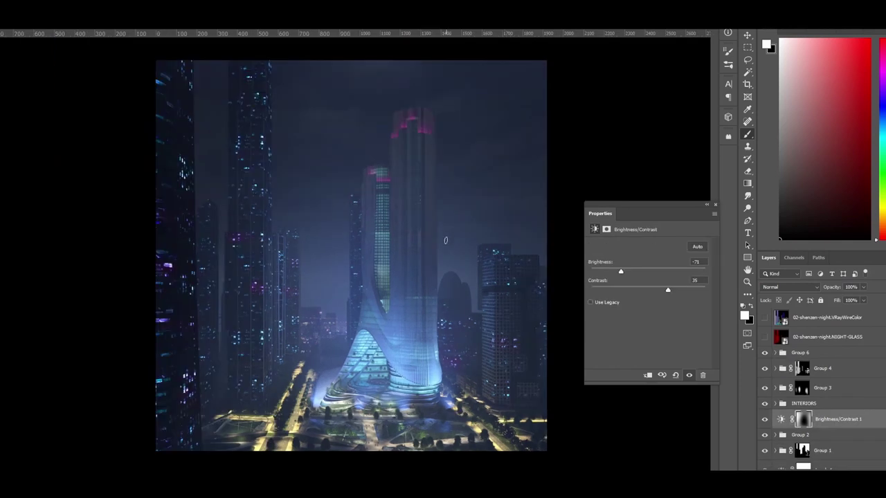
- Stamp all visible layers into a new layer above Group 6 and convert it to a smart object
alt+click(412, 283)
click(715, 208)
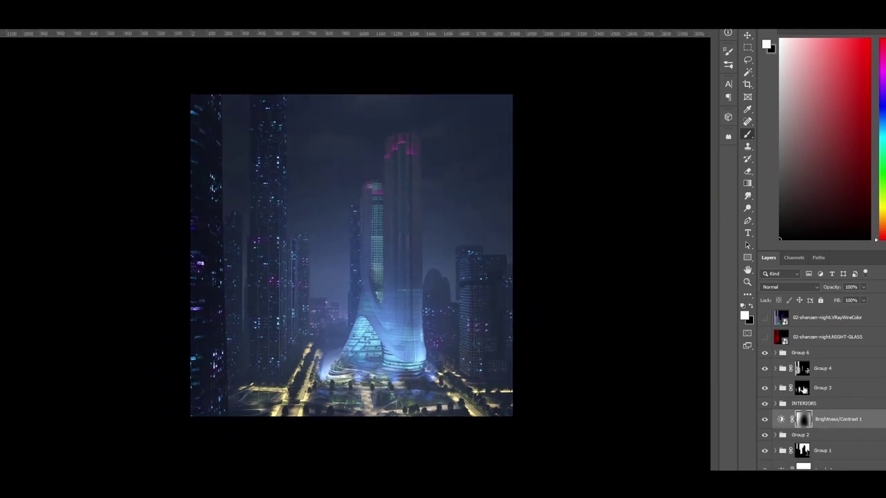
click(809, 356)
key(ctrl+shift+alt+e)
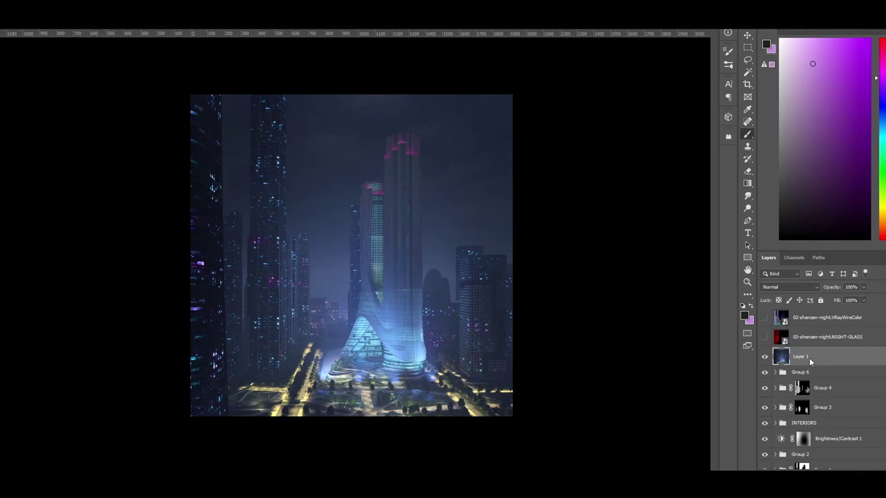
right_click(810, 361)
click(733, 212)
- Apply a Gaussian Blur of radius 52.4 pixels to the stamped Layer 1 smart object and set its blend mode to Screen
click(120, 21)
mouse_move(168, 116)
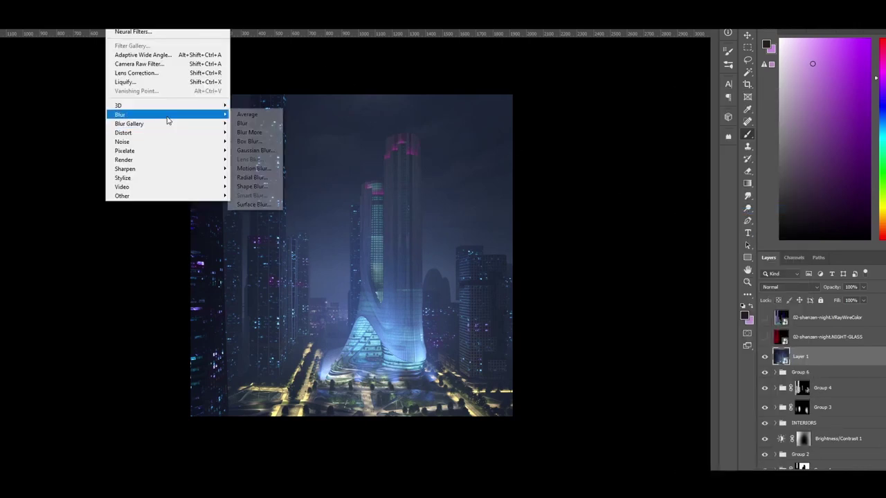
click(256, 150)
drag(567, 339, 566, 339)
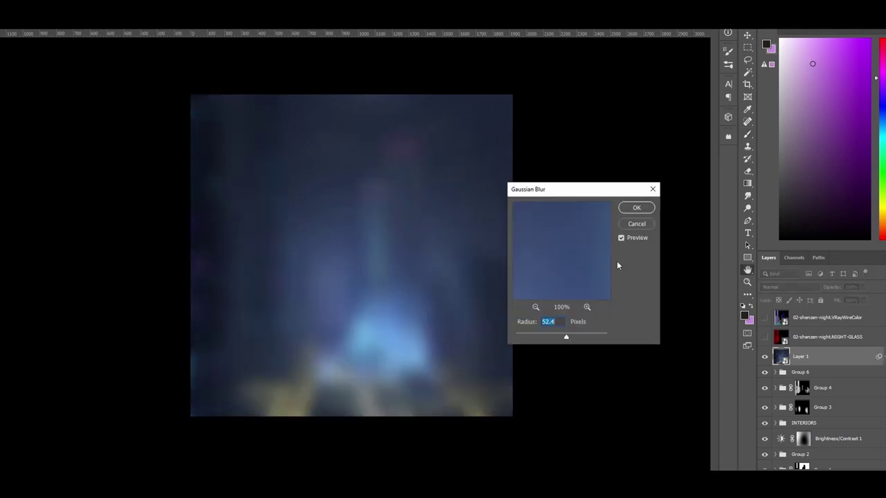
click(635, 208)
click(793, 287)
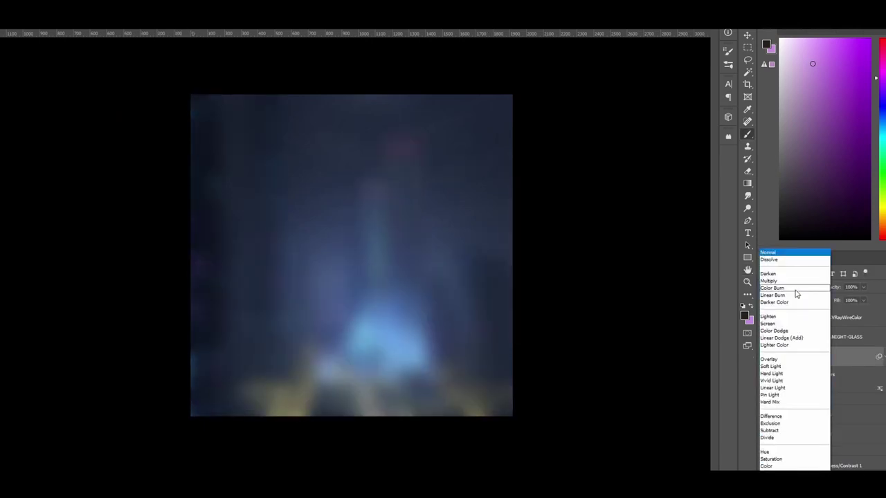
click(777, 324)
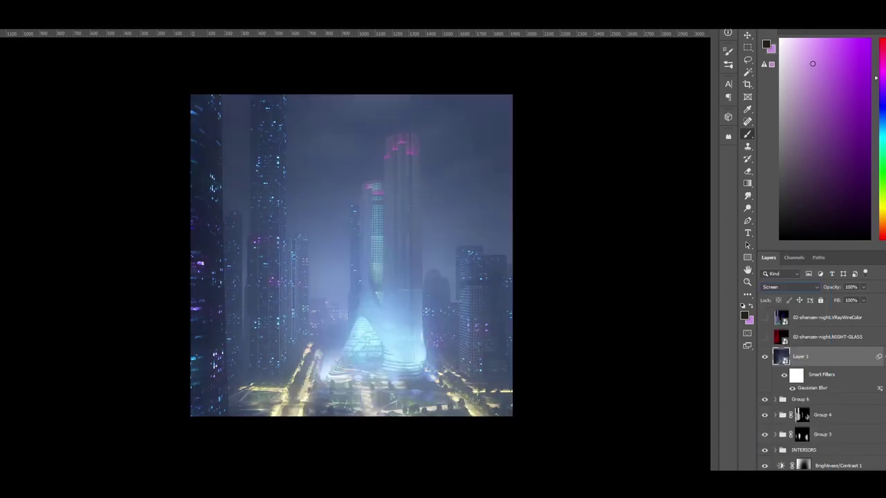
- Add a black mask to Layer 1 and paint white with a soft round brush to bring the glow in around the tower base
key(ctrl+alt+m)
key(ctrl+i)
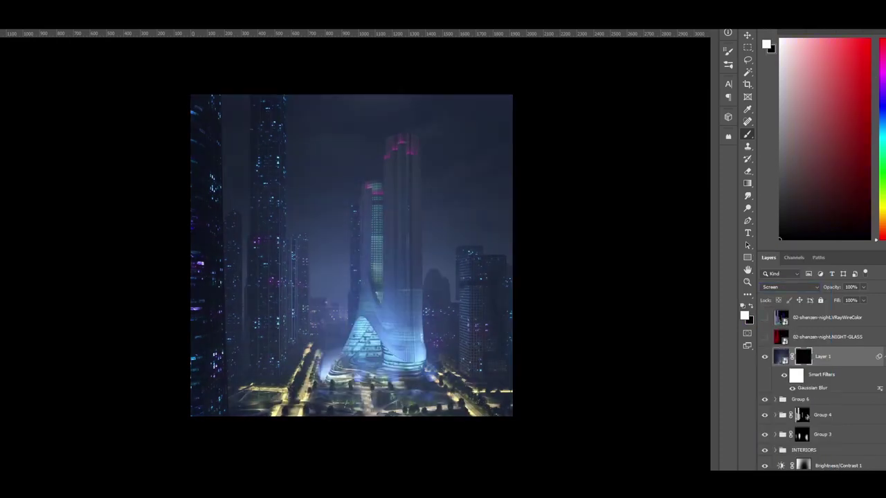
right_click(359, 154)
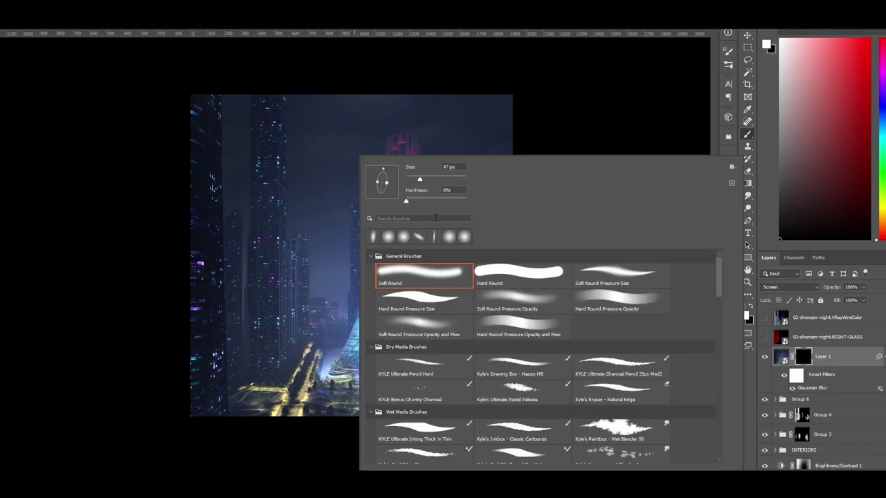
key(Return)
mouse_move(317, 341)
mouse_down()
mouse_move(282, 414)
mouse_move(308, 356)
mouse_move(317, 365)
mouse_move(308, 327)
mouse_move(338, 337)
mouse_move(320, 341)
mouse_move(344, 360)
mouse_up()
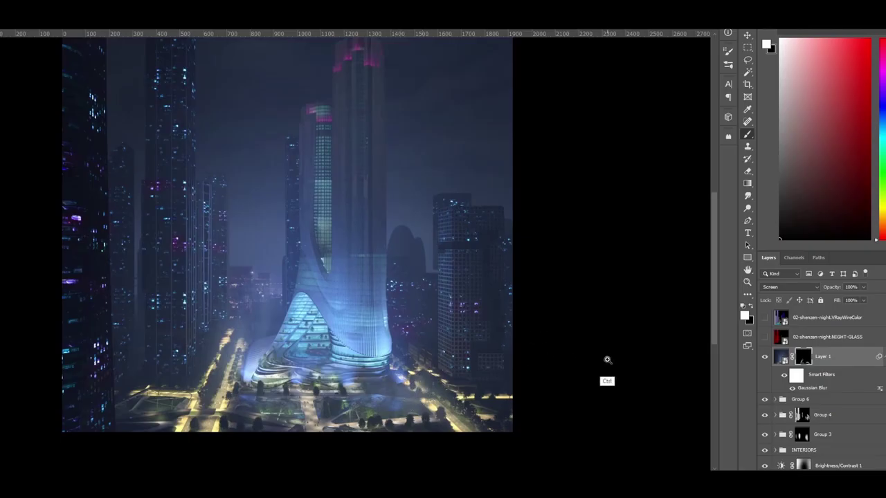
drag(607, 359, 600, 384)
- Examine the city lights in the shenzen night.jpg reference photo in the Photos app and return to the night composite in Photoshop
key(alt+Tab)
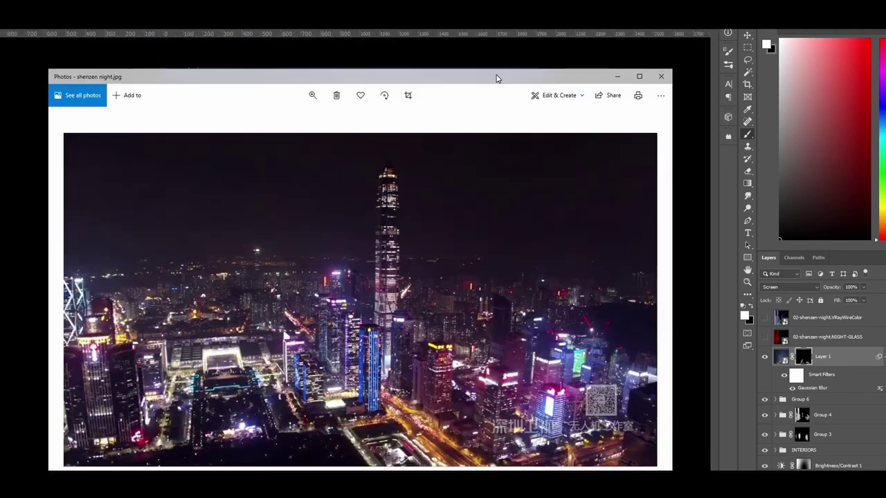
drag(496, 78, 499, 68)
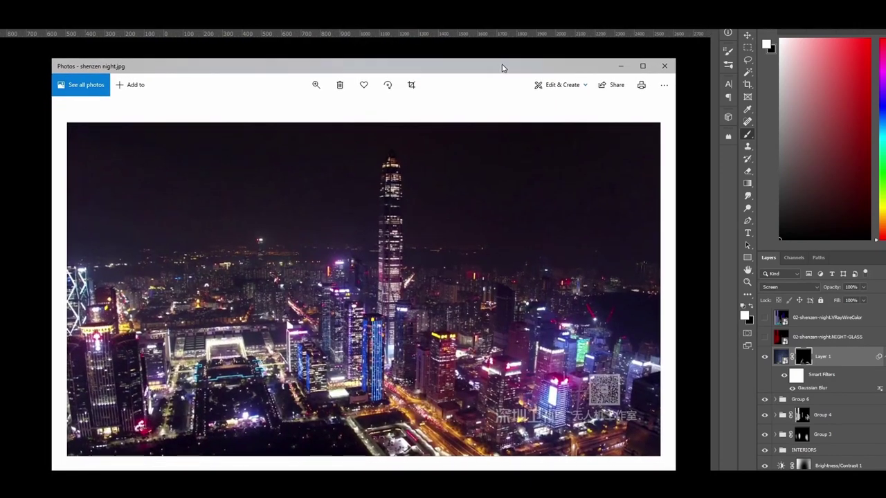
click(622, 66)
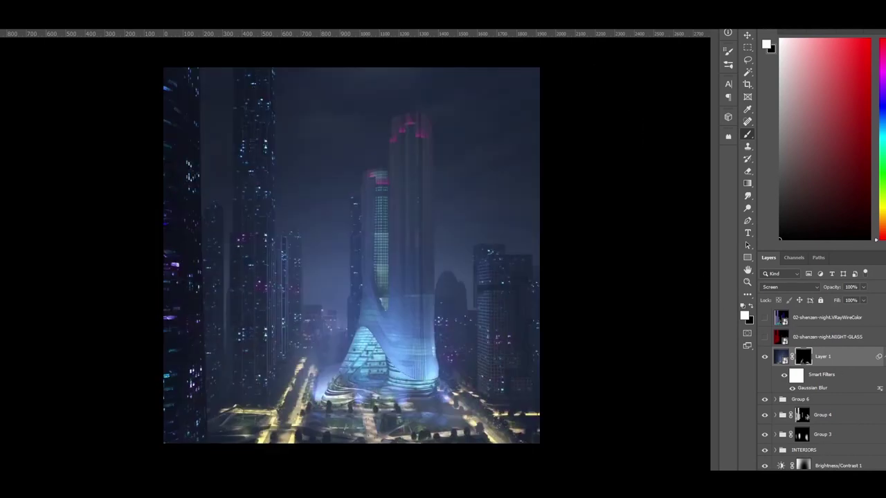
- Add a Color Balance adjustment above Layer 1 with highlights at +44 cyan-red and -7 yellow-blue
click(820, 485)
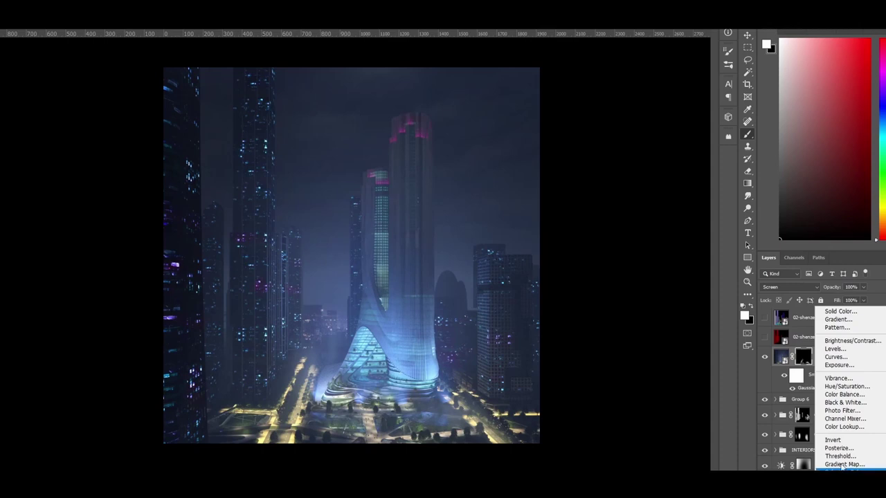
click(844, 395)
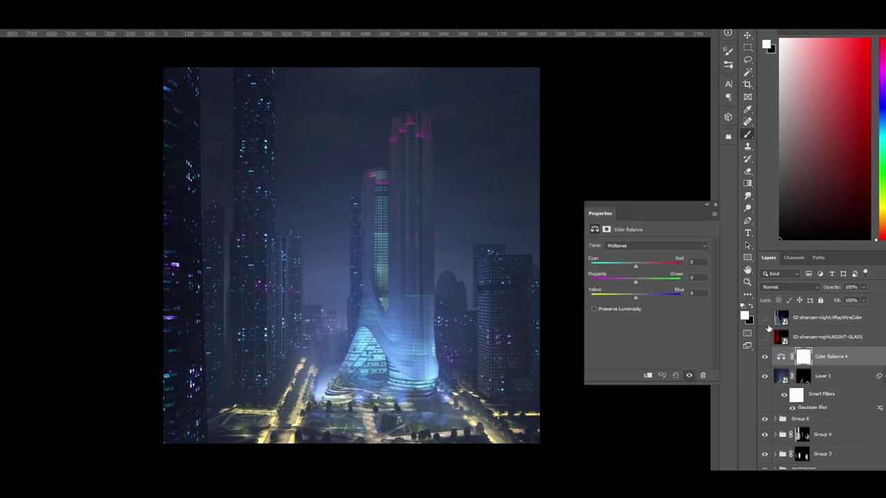
click(656, 245)
click(639, 263)
drag(635, 266, 631, 297)
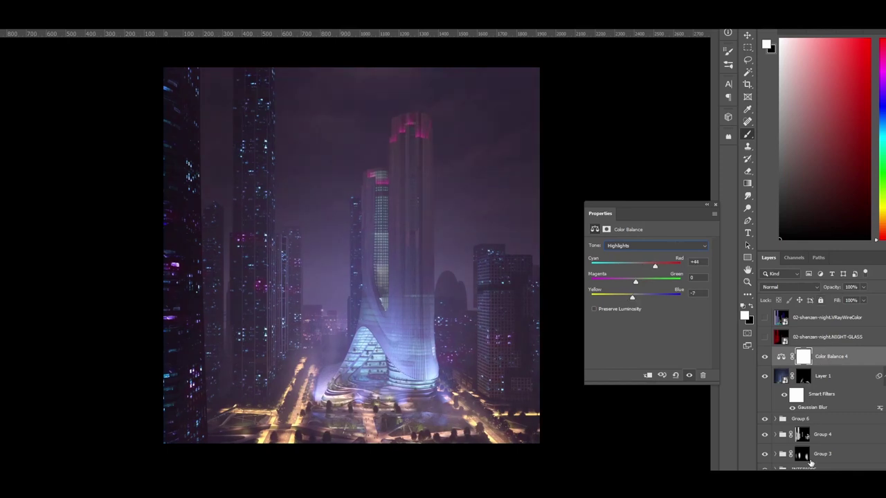
- Invert the Color Balance 4 mask to black and paint the warm tint onto the street lights around the tower base
key(ctrl+i)
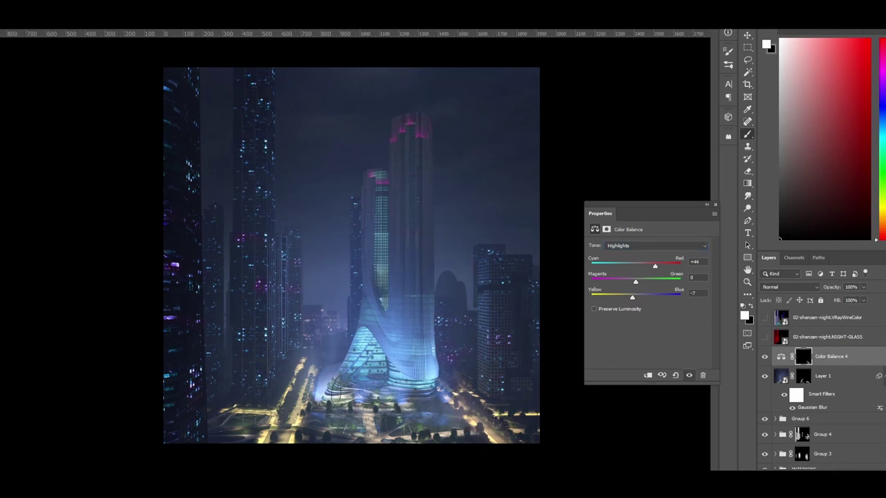
alt+scroll(434, 370, up, 2)
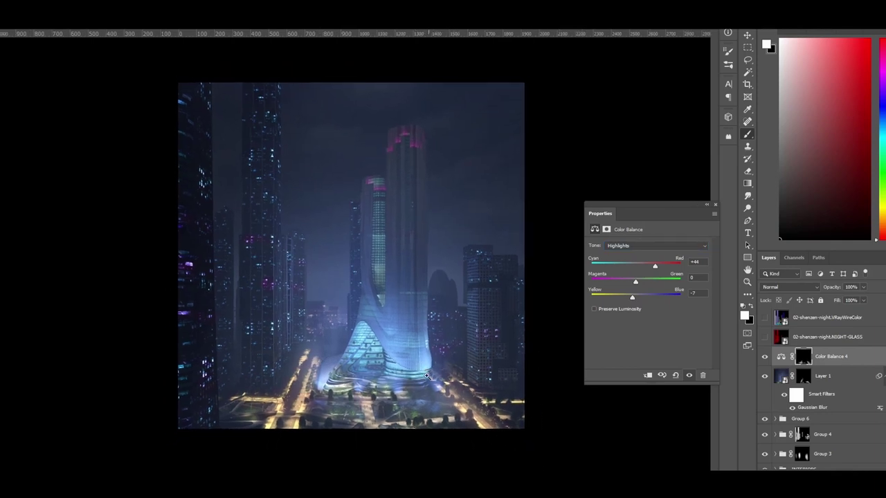
alt+scroll(435, 374, down, 1)
alt+scroll(434, 374, up, 1)
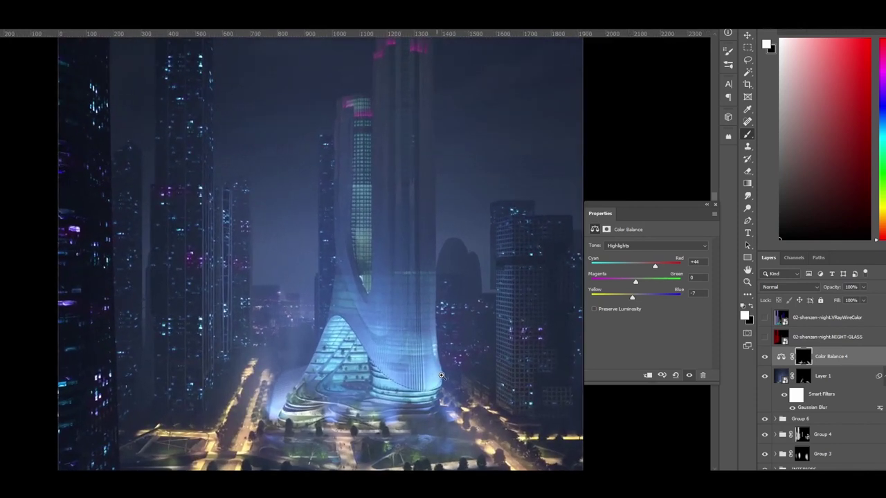
alt+scroll(435, 373, down, 1)
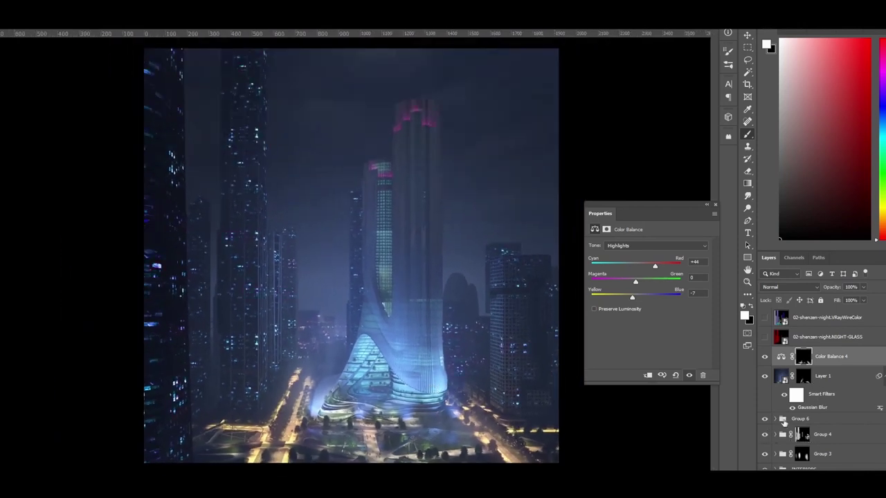
- Touch up Group 5's mask with black and add a top Color Balance layer with highlights at -11 cyan-red and +10 yellow-blue
click(775, 434)
click(809, 454)
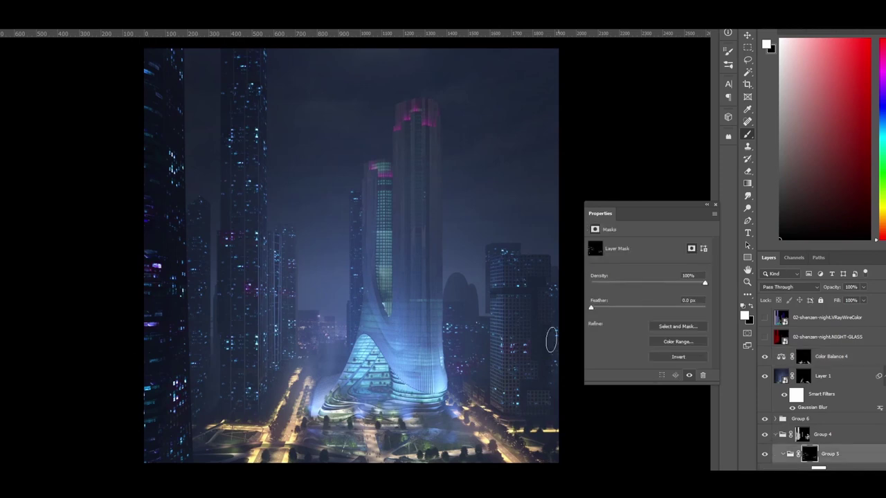
key(x)
alt+scroll(533, 329, down, 1)
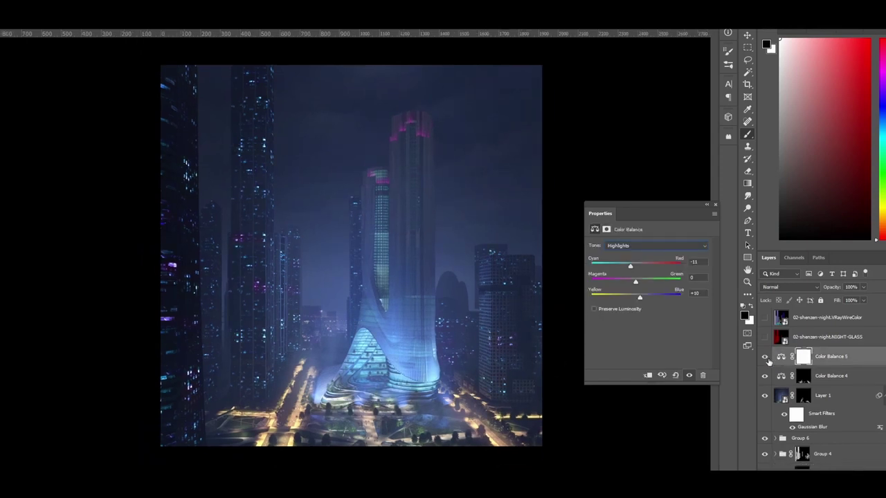
- Compare the night image with the Color Balance 5 adjustment on and off, keeping it visible
click(766, 357)
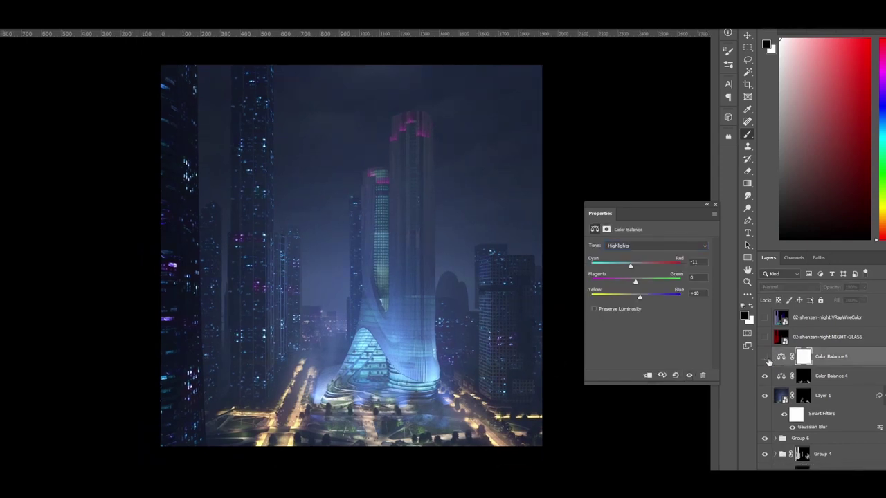
click(765, 357)
click(766, 357)
click(765, 358)
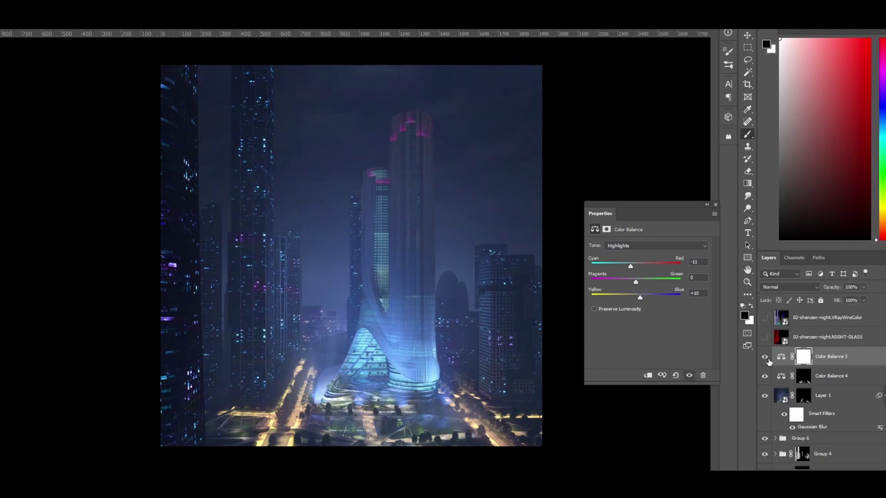
click(766, 357)
click(765, 357)
click(766, 357)
click(765, 357)
click(765, 357)
key(ctrl+minus)
key(ctrl+plus)
key(ctrl+minus)
key(ctrl+plus)
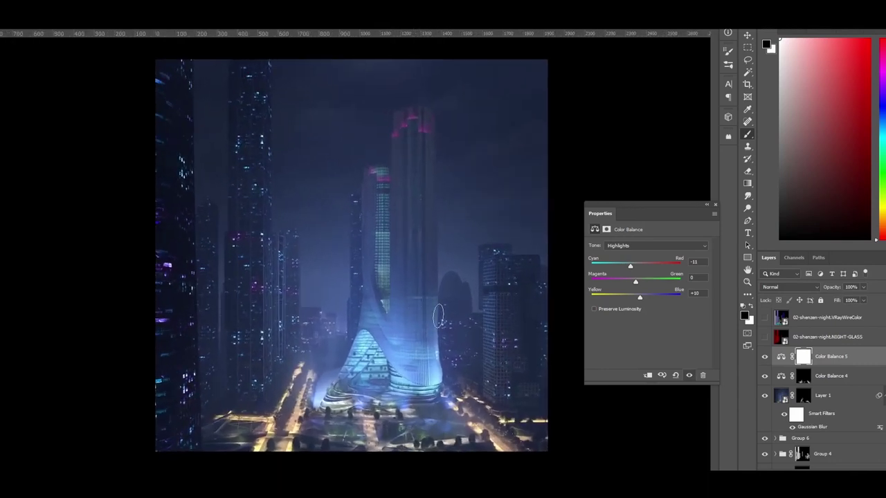
- Push the Color Balance 4 highlights further toward red and slightly toward yellow to warm the street lights
click(787, 379)
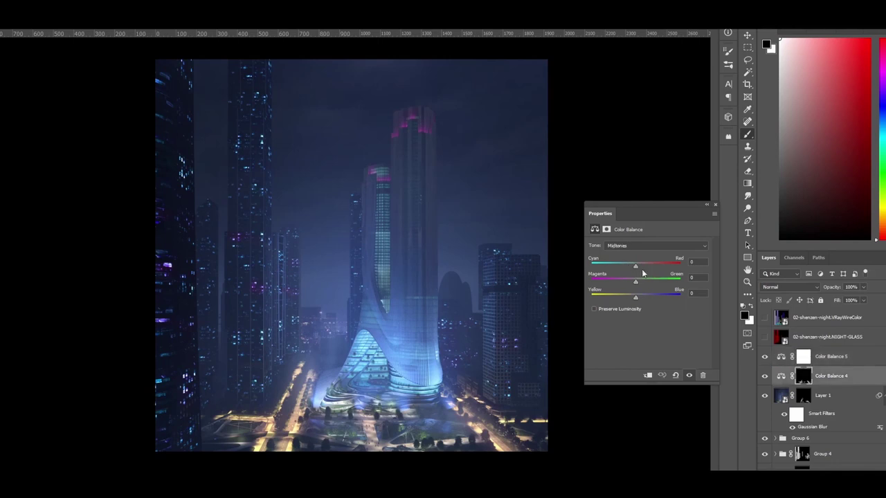
click(638, 246)
click(632, 270)
drag(657, 268, 674, 269)
drag(632, 299, 631, 300)
click(716, 205)
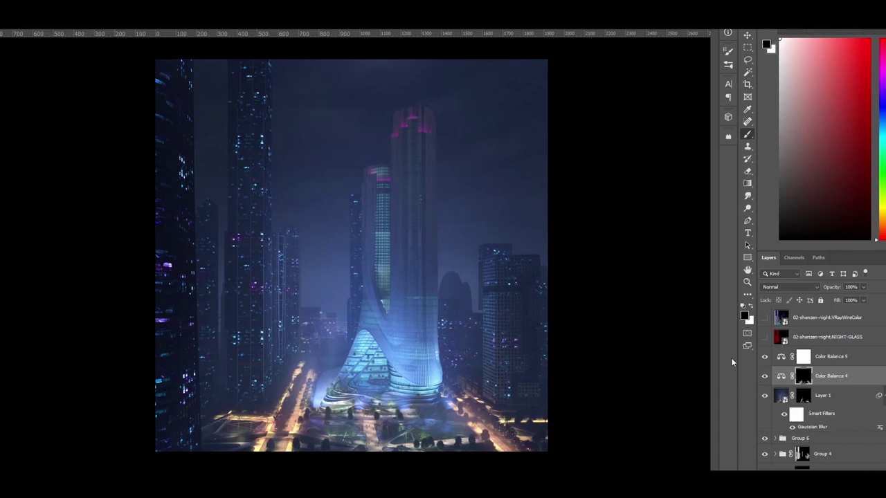
key(ctrl+minus)
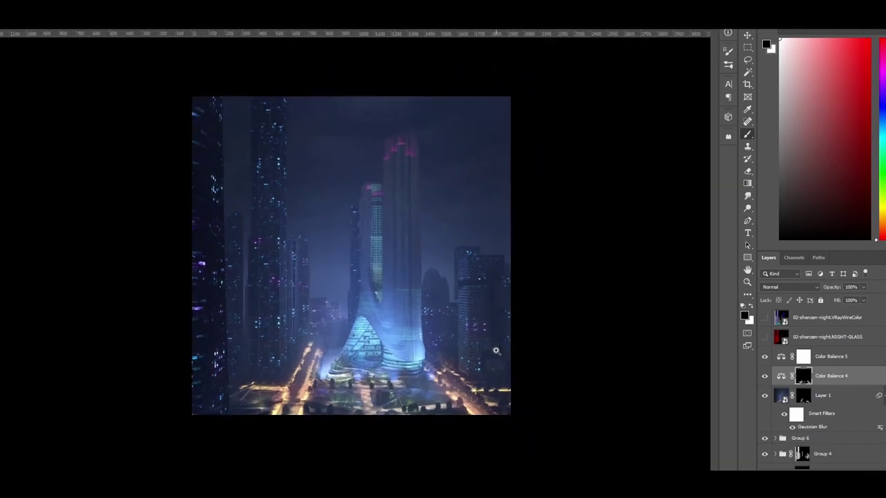
key(ctrl+plus)
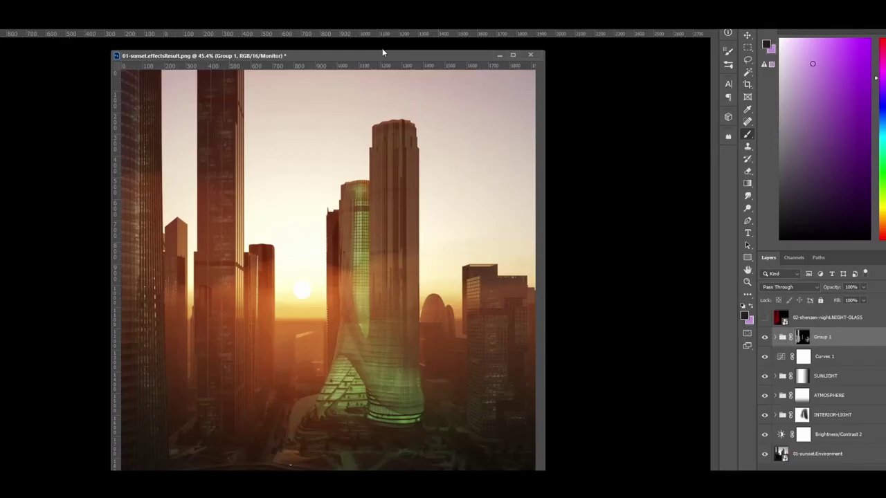
- Arrange the 01-sunset and 02-shenzen-night documents as floating windows side by side and compare the two moods
drag(382, 52, 256, 35)
key(ctrl+Tab)
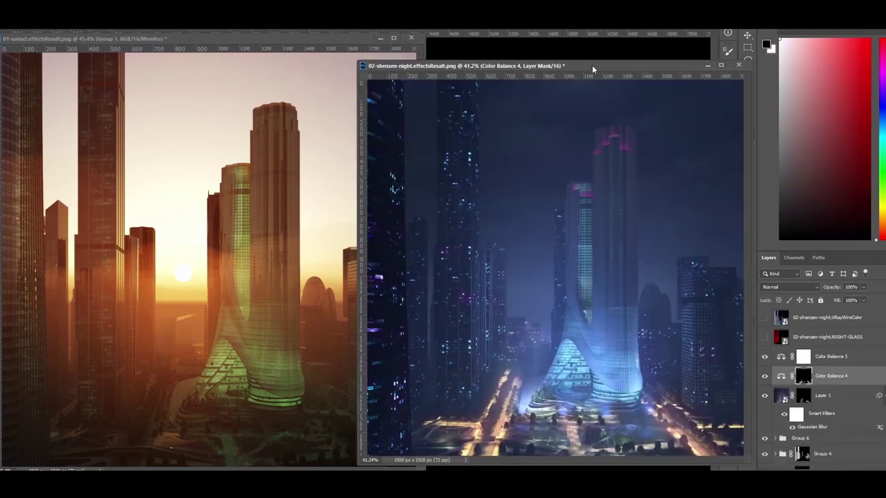
drag(499, 69, 602, 79)
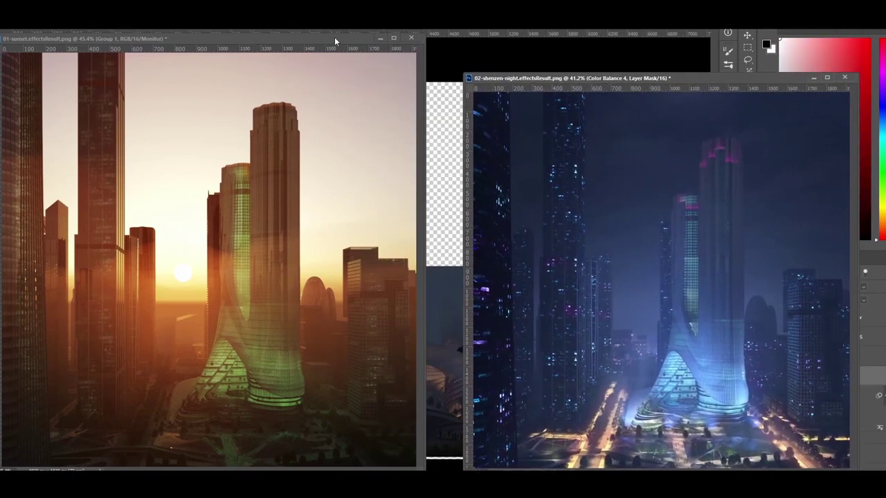
drag(349, 30, 347, 36)
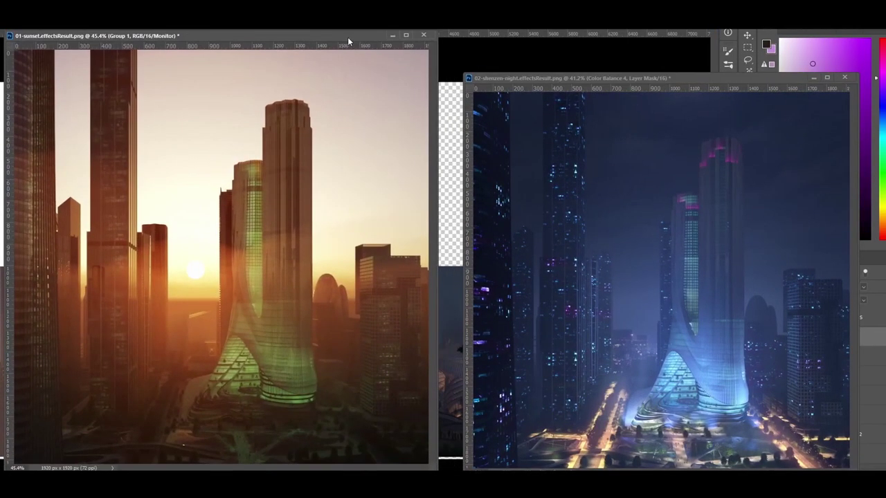